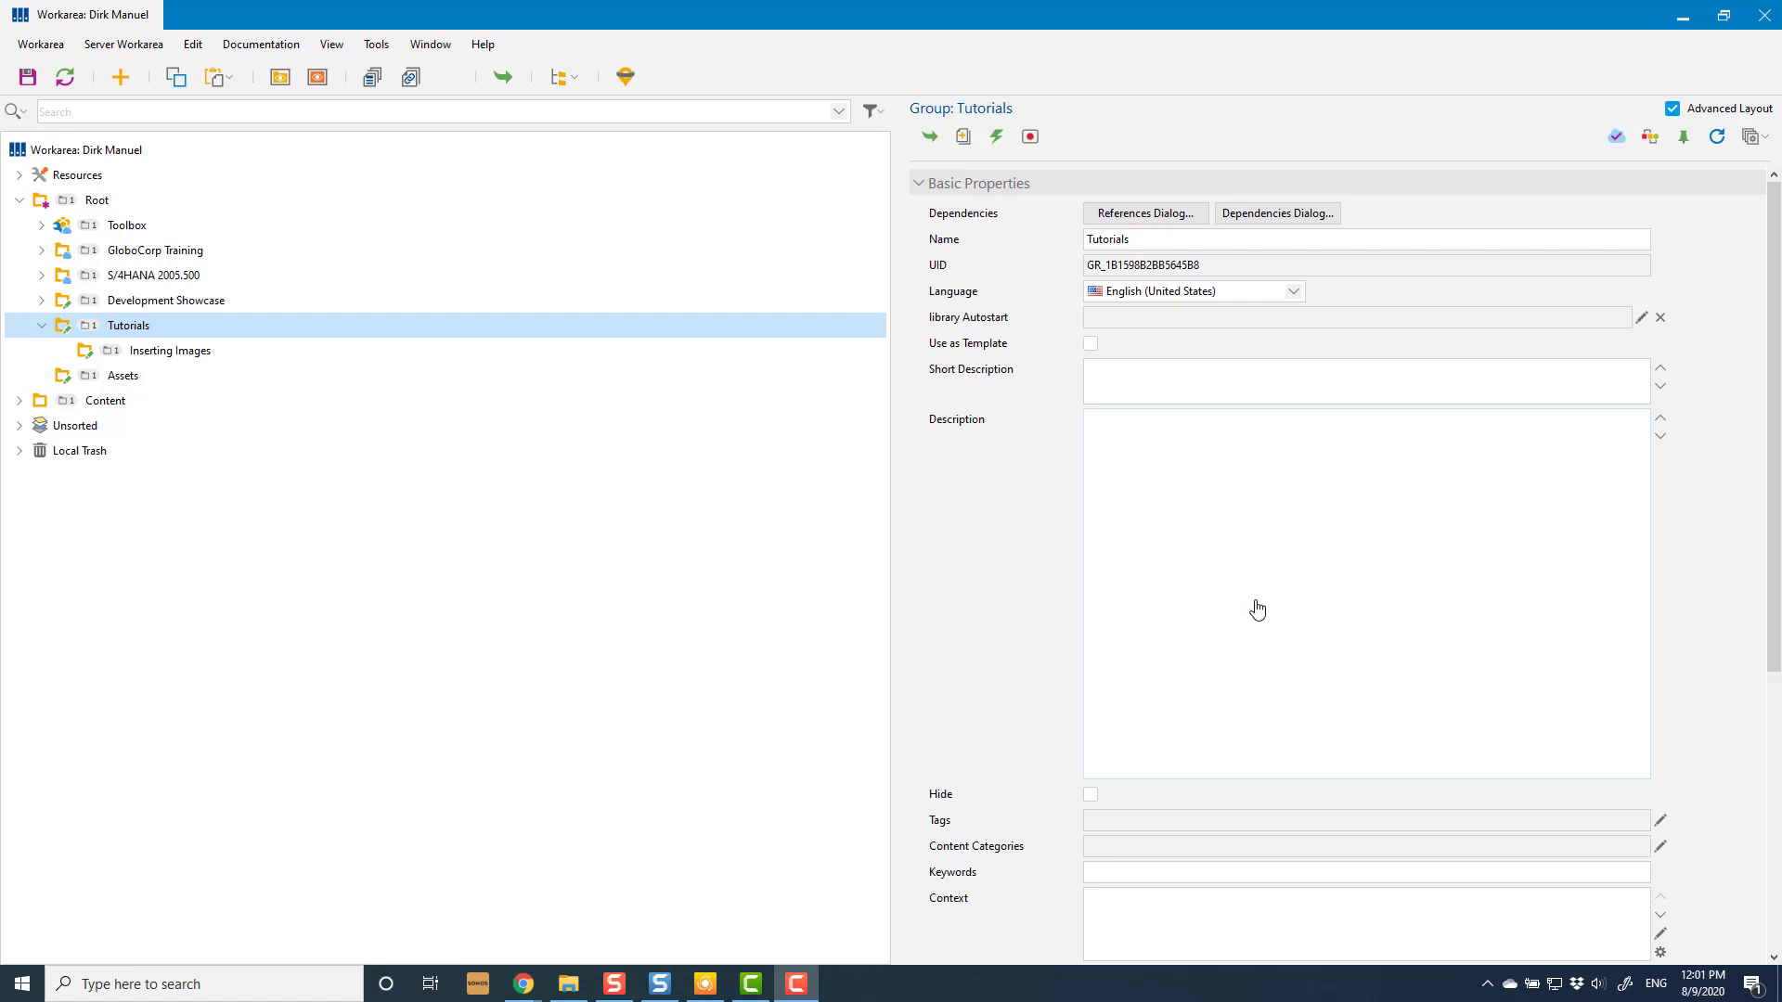
# Select the Inserting Images group under Tutorials to view its properties
pyautogui.click(162, 352)
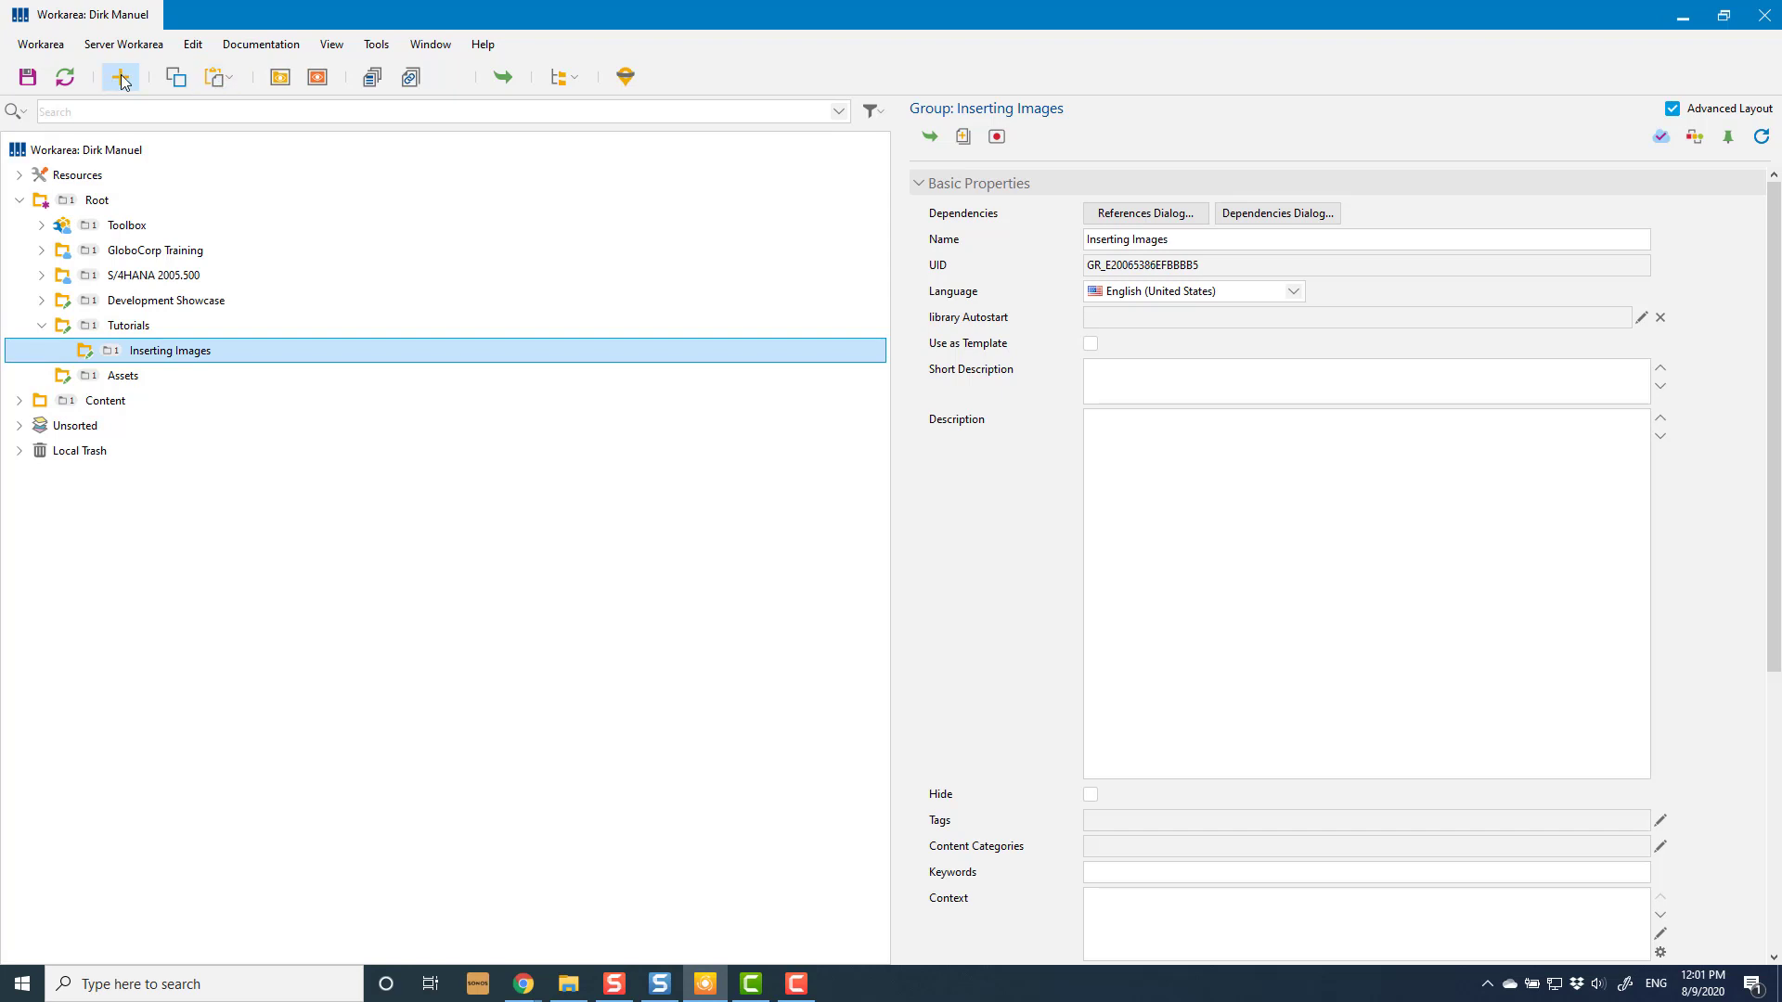
# Add a book page named 'Page One' to Inserting Images and save it to the server
pyautogui.hotkey('ctrl', 'n')
pyautogui.click(776, 451)
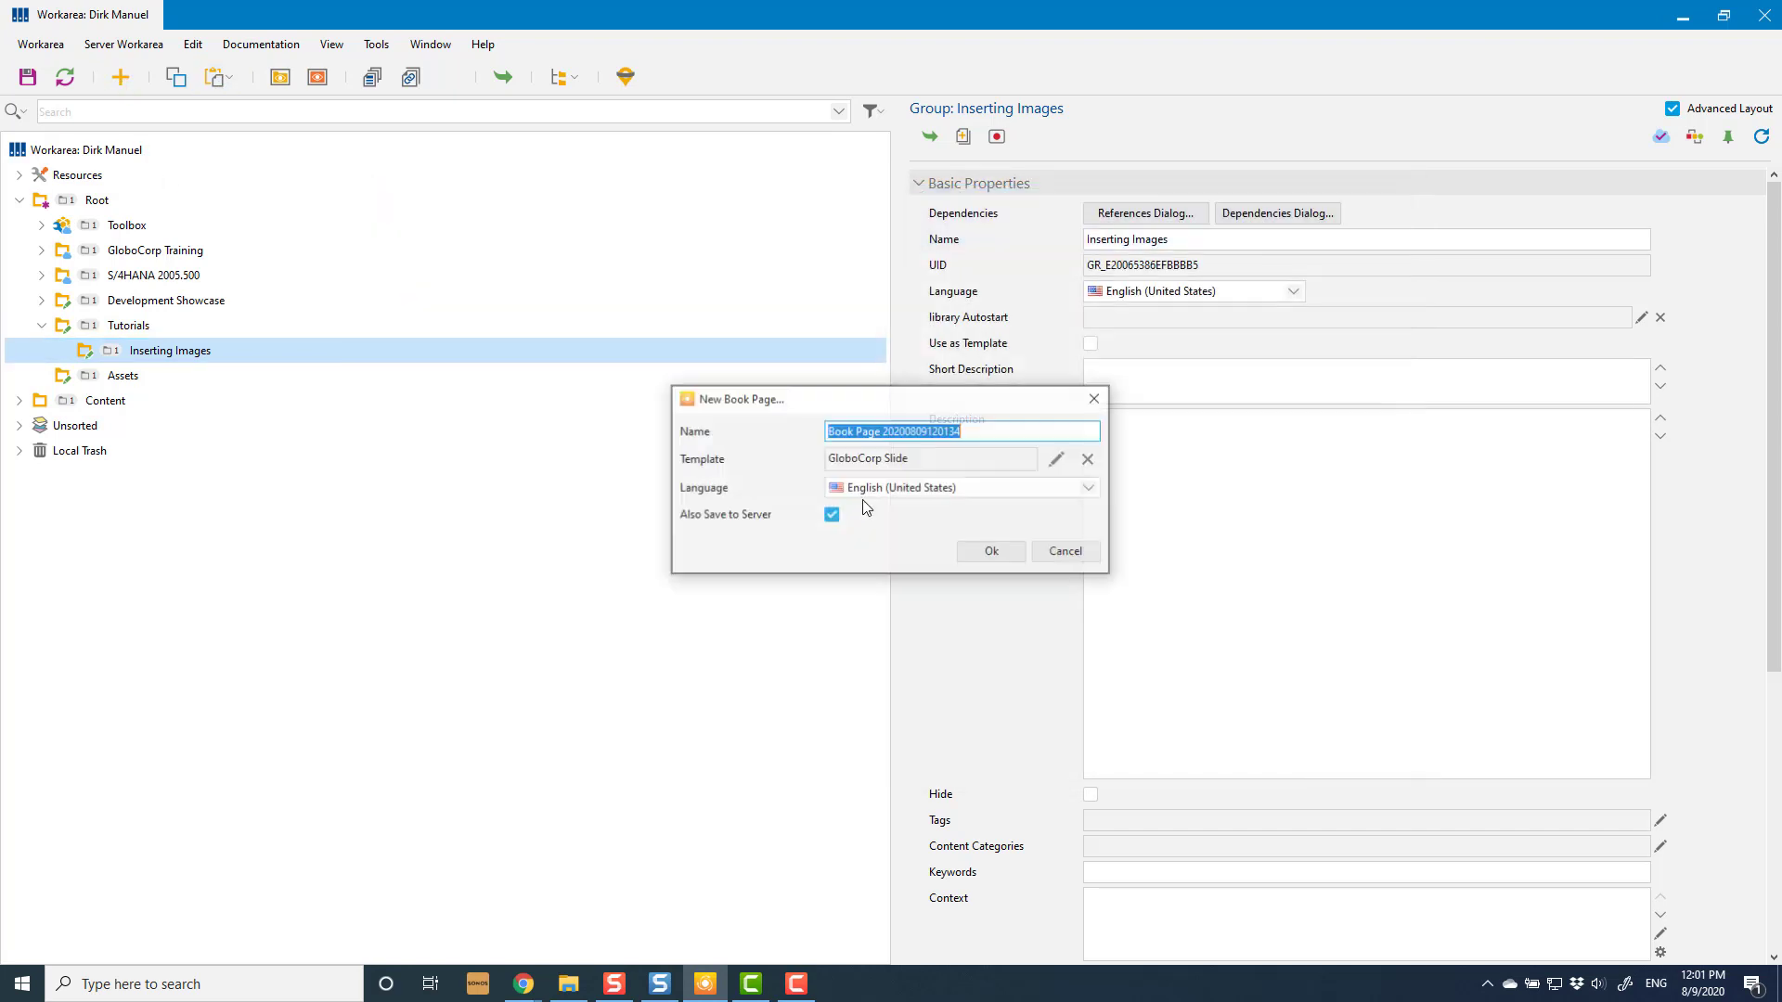
pyautogui.write('Page One')
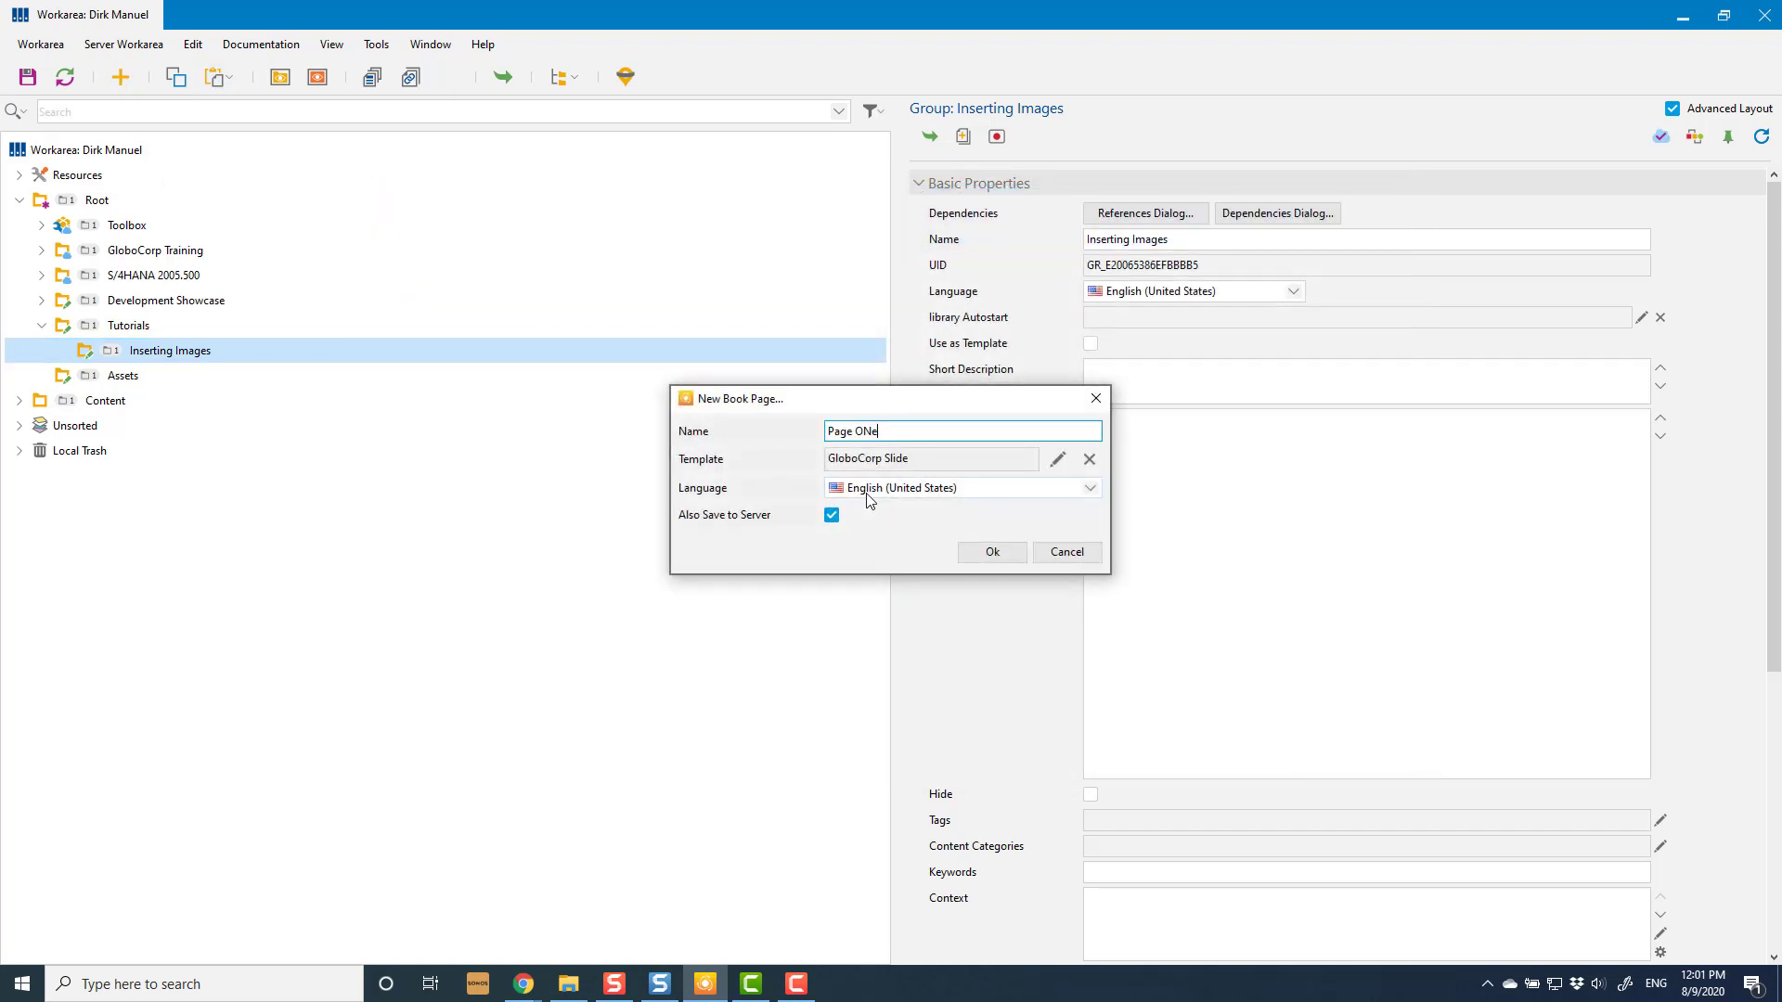
pyautogui.click(989, 553)
pyautogui.hotkey('ctrl', 's')
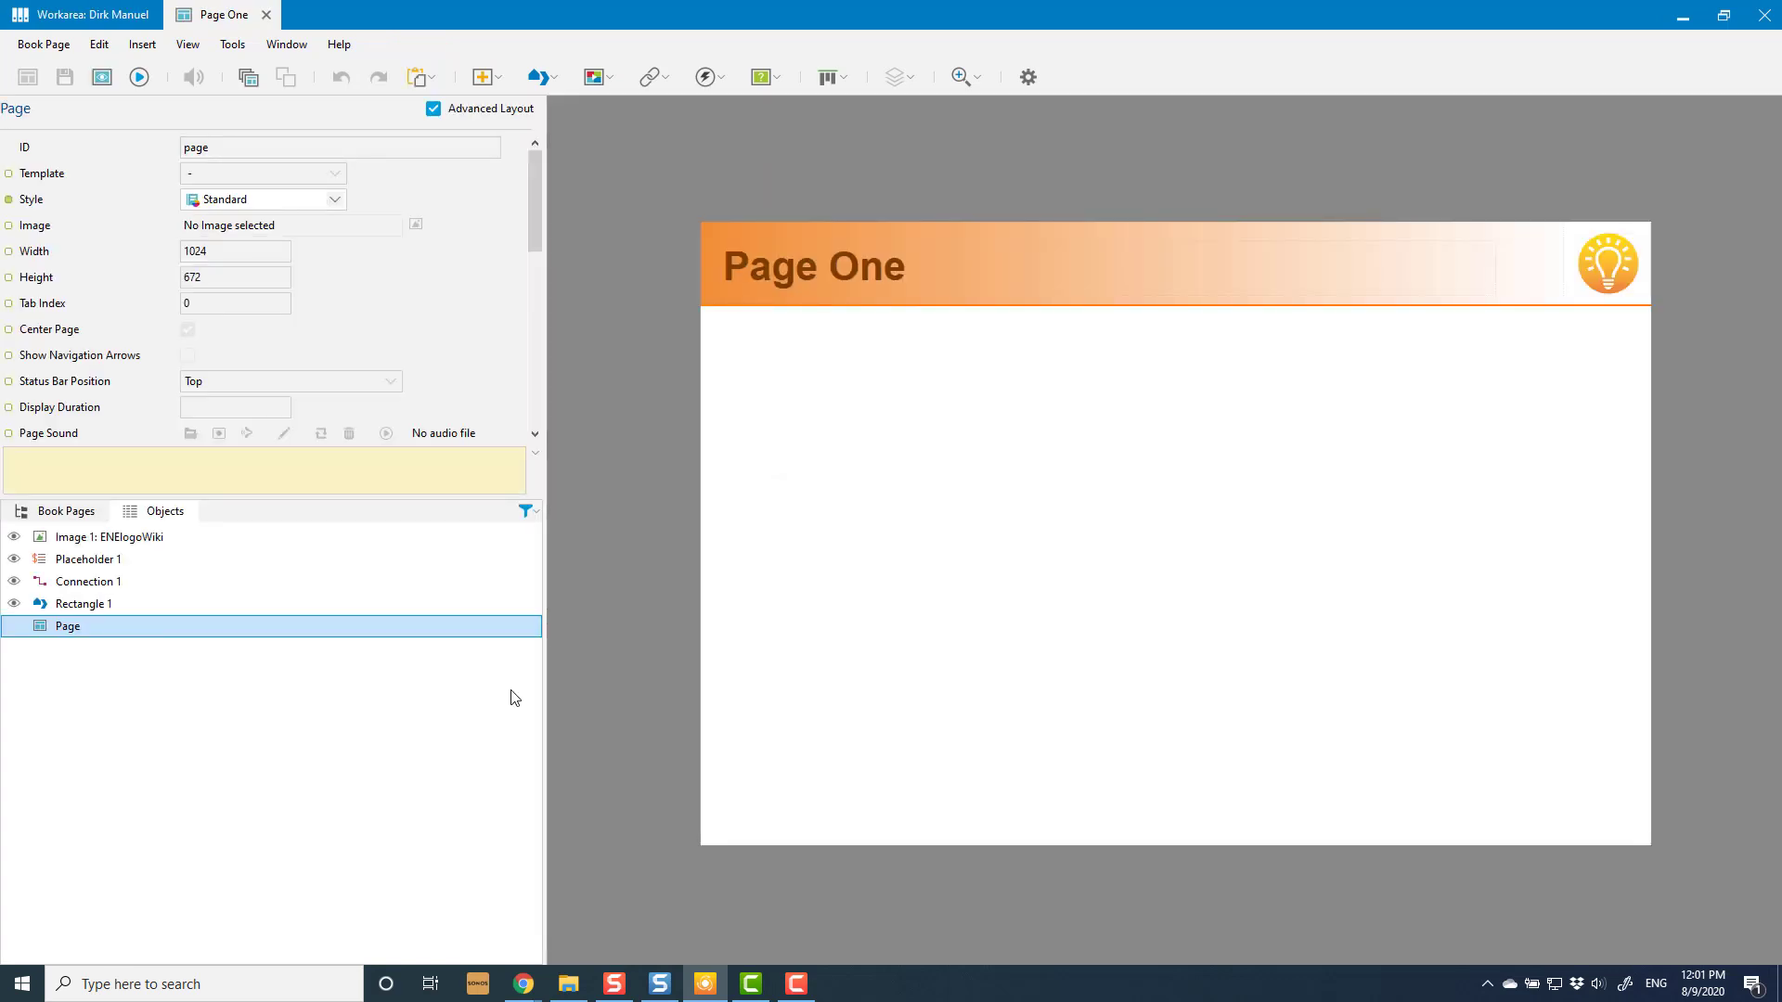
# Copy Address.png from File Explorer, paste it onto Page One, then delete the pasted image
pyautogui.click(574, 986)
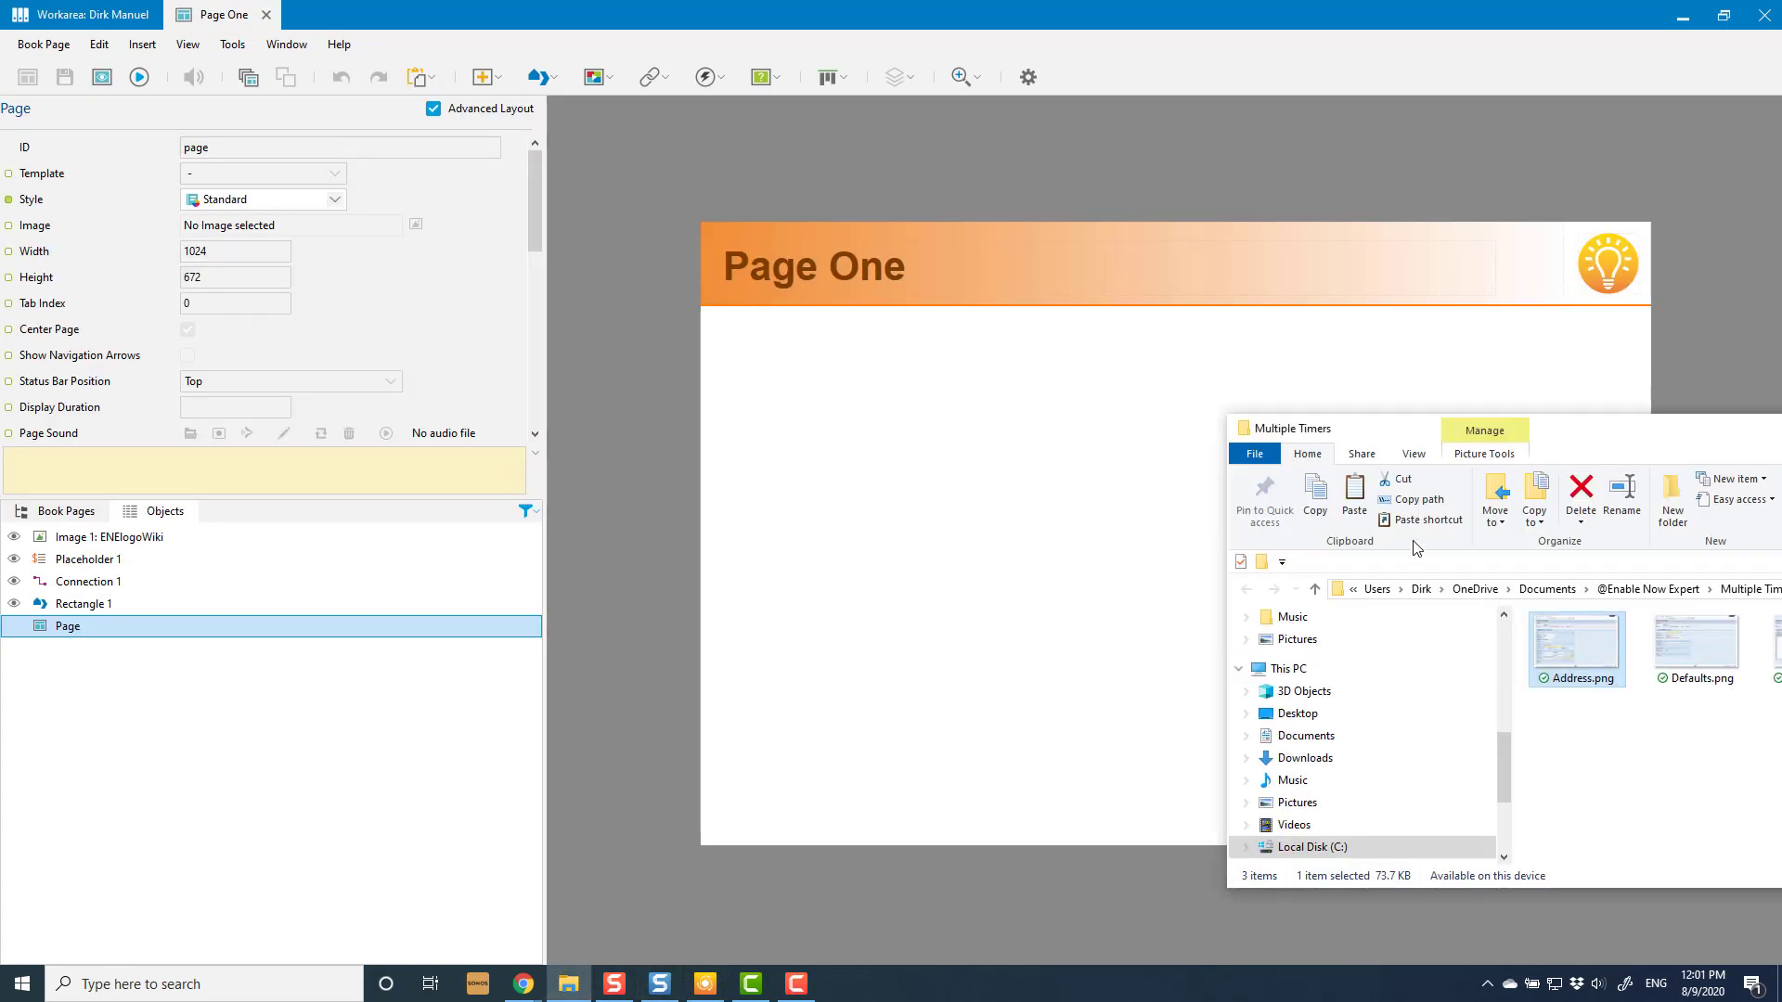
pyautogui.rightClick(1580, 646)
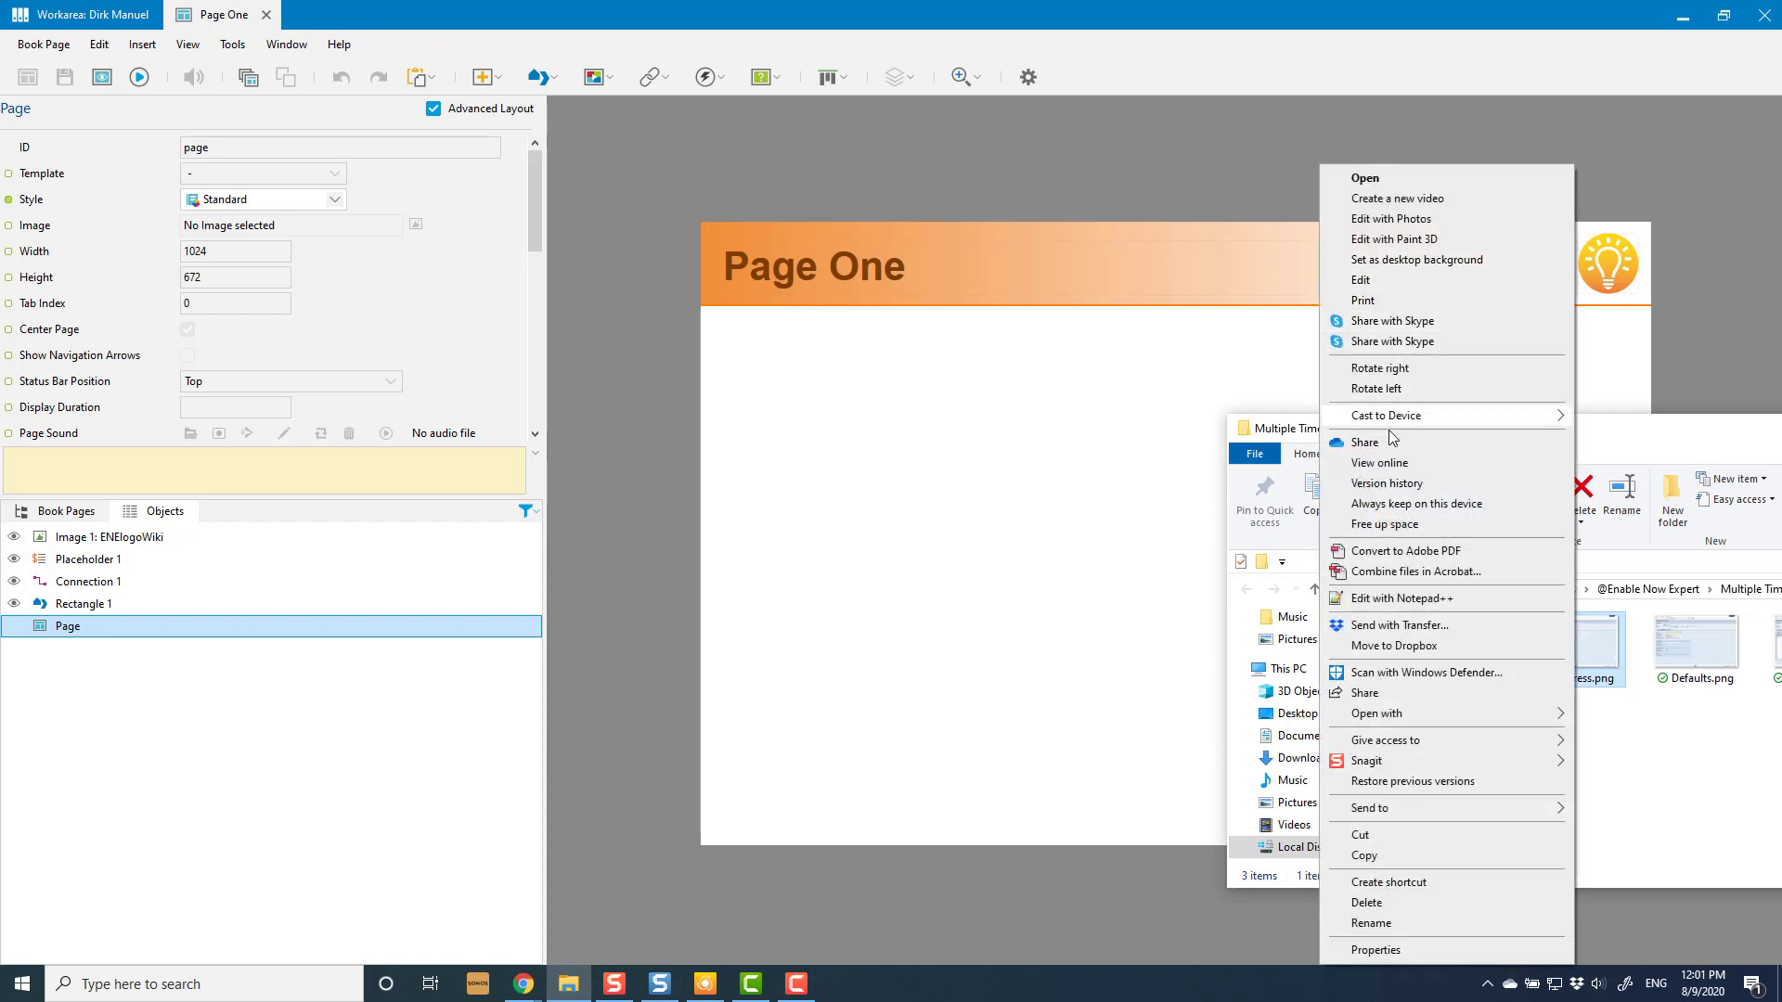
pyautogui.click(1363, 855)
pyautogui.click(883, 569)
pyautogui.rightClick(914, 554)
pyautogui.click(965, 558)
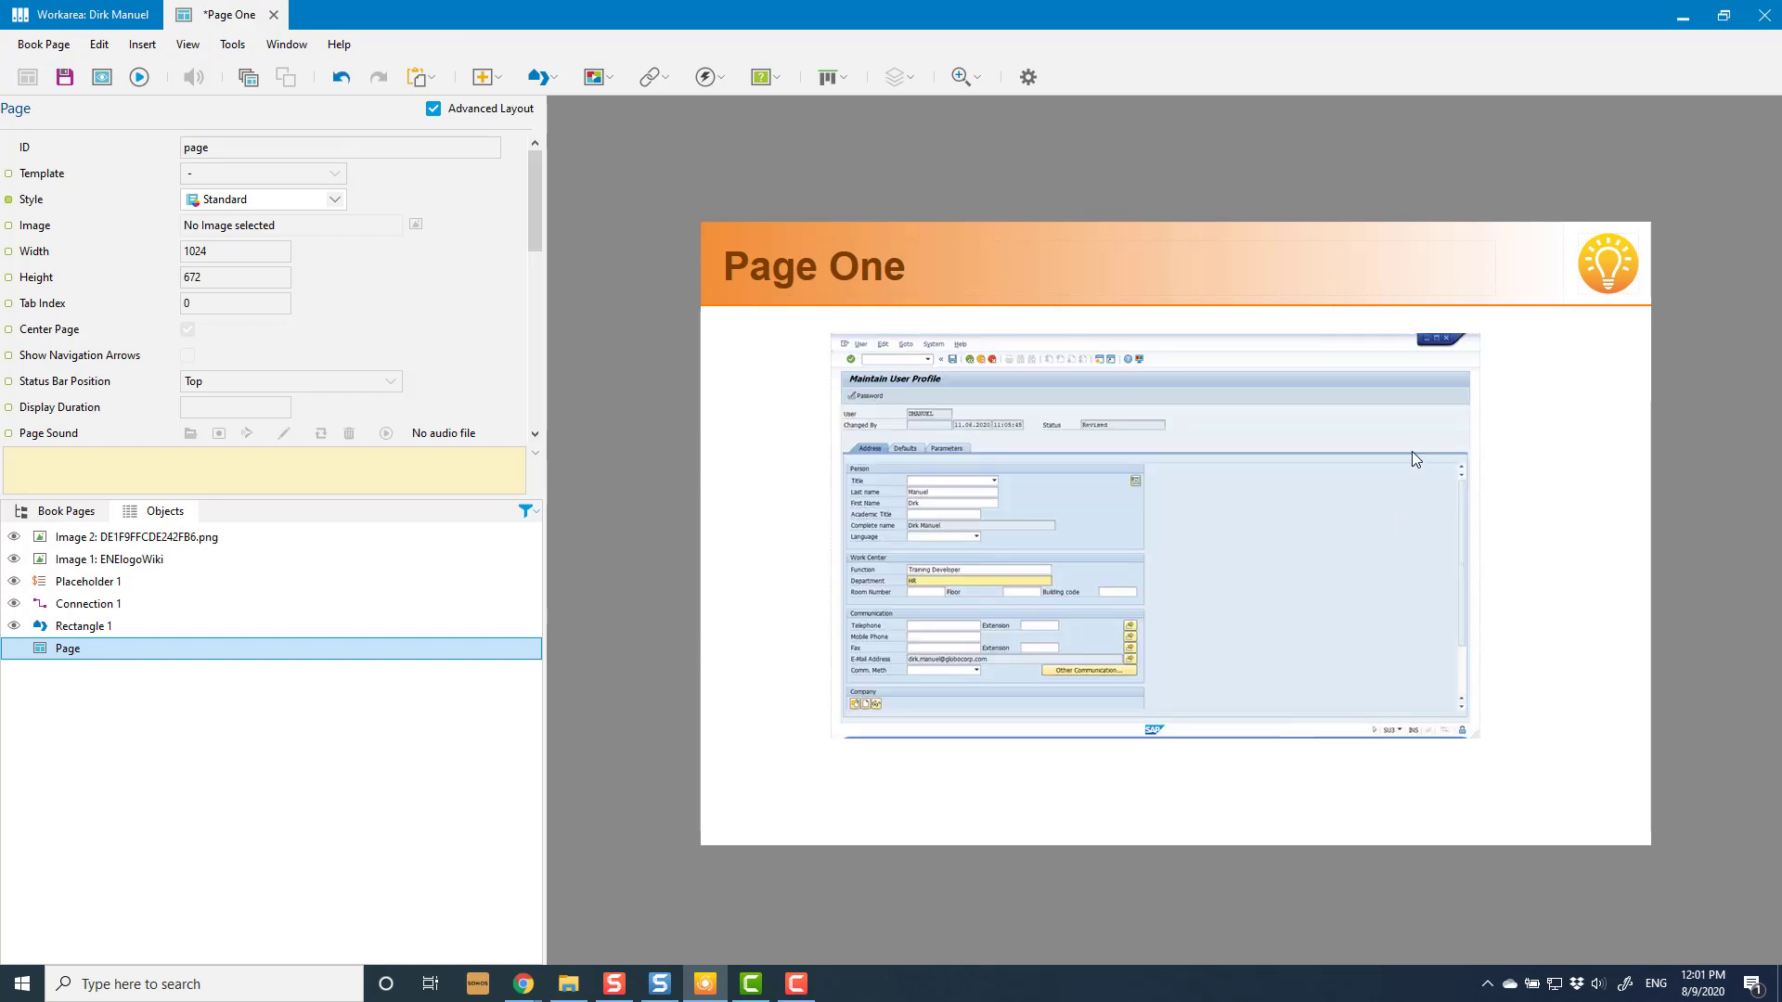
pyautogui.click(1280, 473)
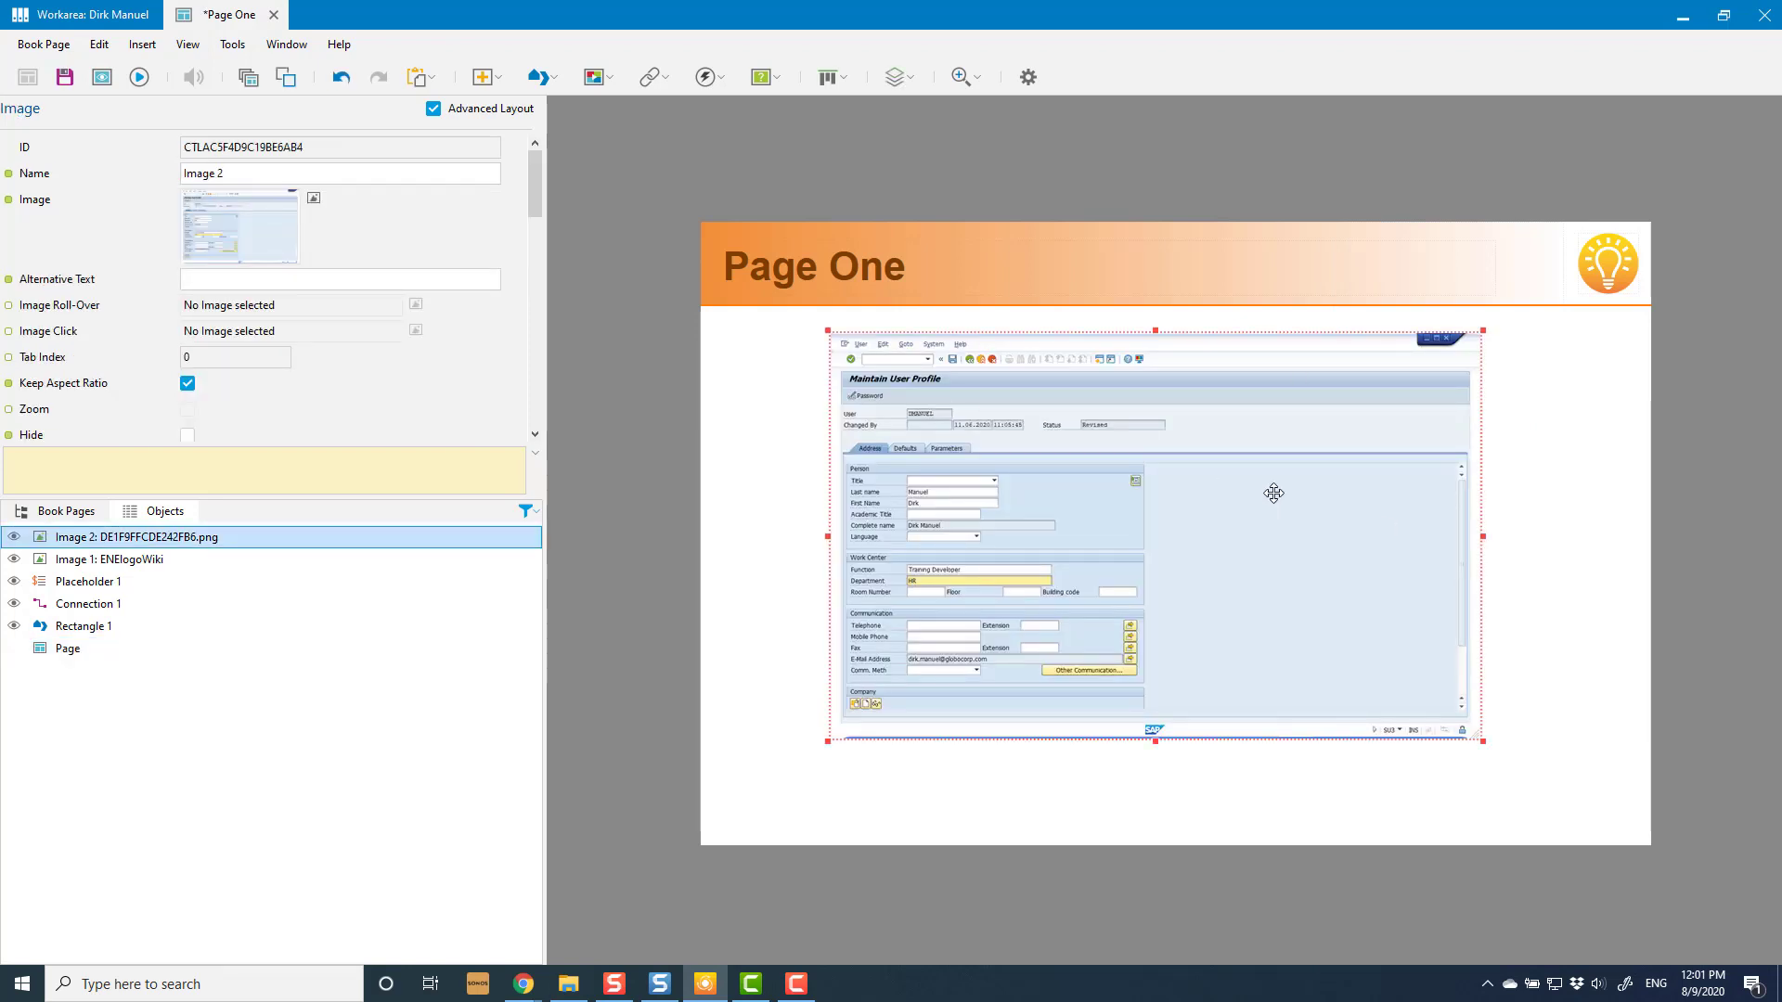
pyautogui.press('Delete')
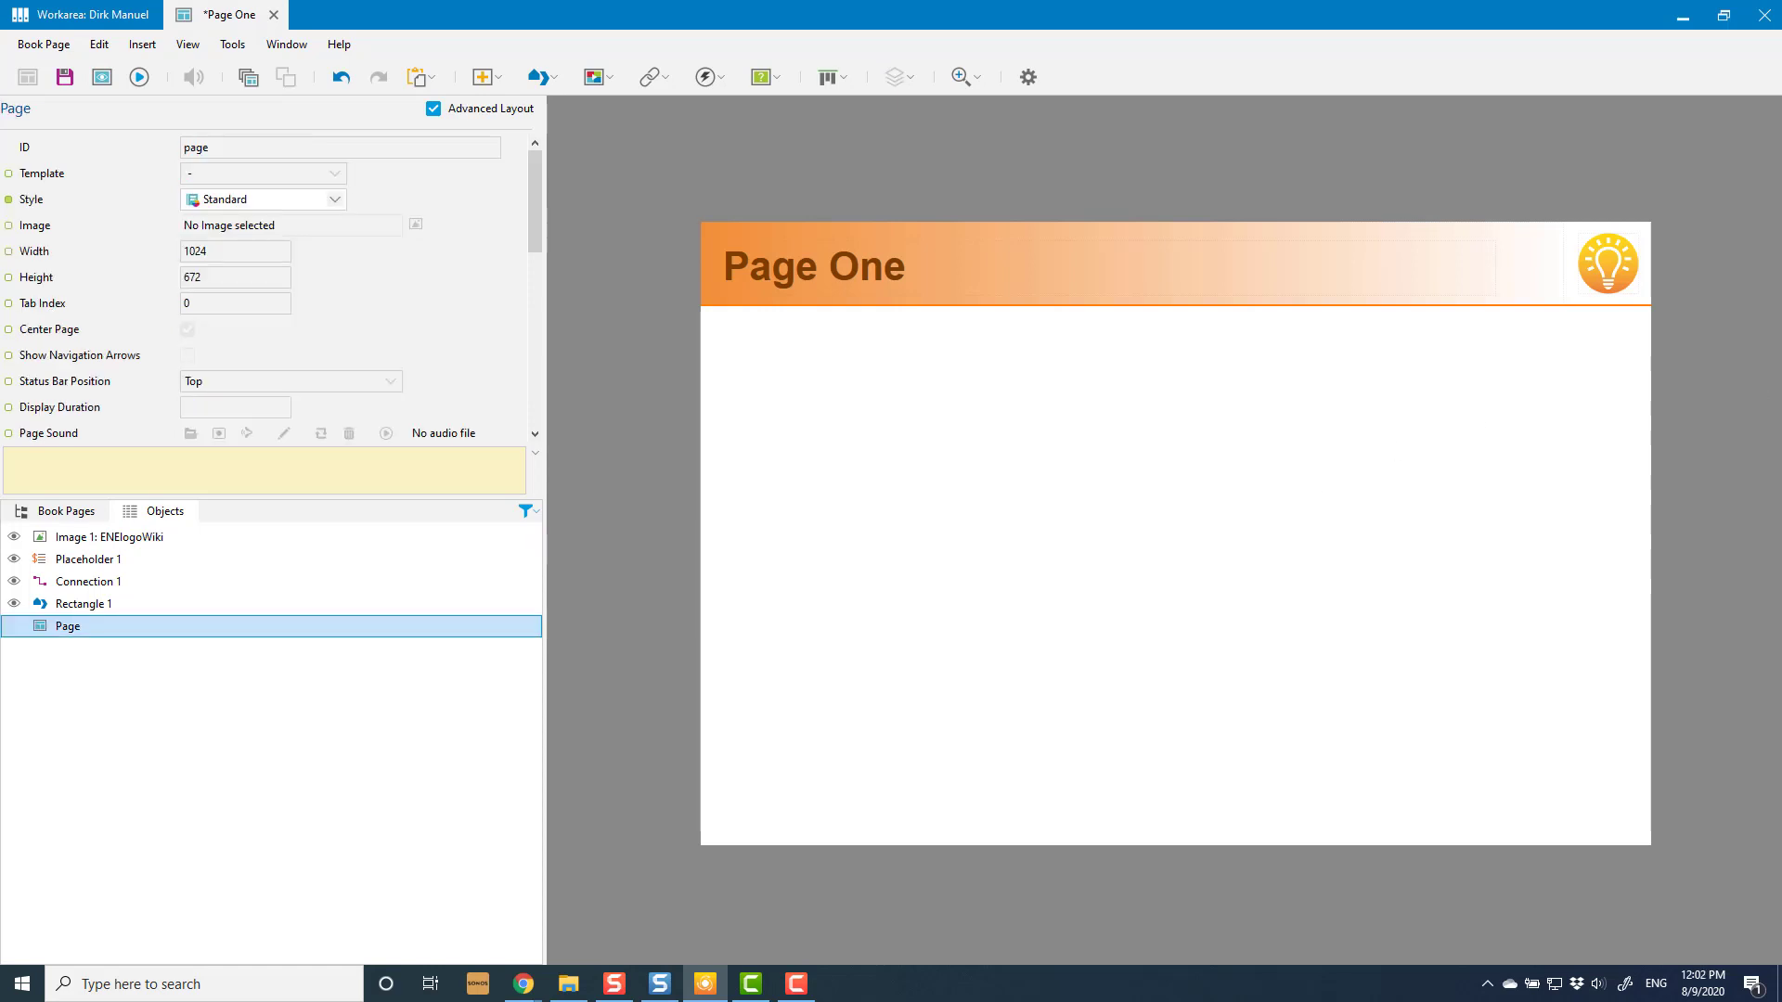
# Drag Address.png from Explorer onto Page One and nudge it below the title banner
pyautogui.hotkey('alt', 'Tab')
pyautogui.moveTo(1601, 654); pyautogui.dragTo(944, 575)
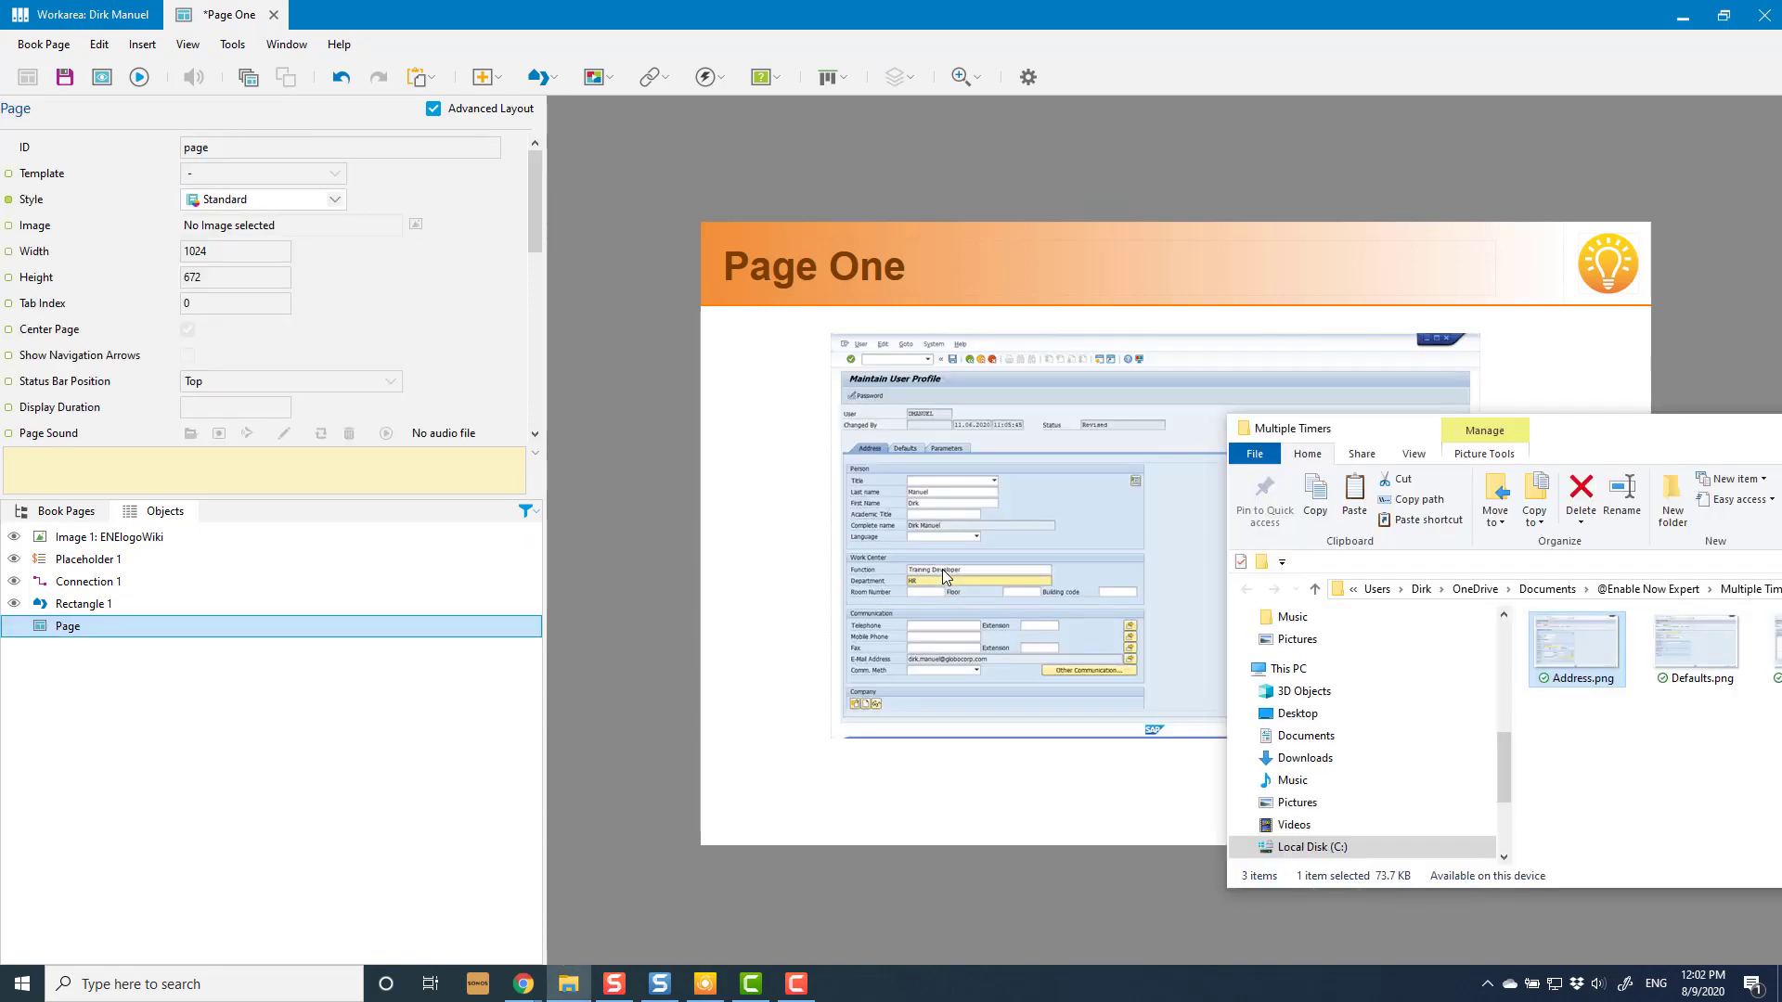
pyautogui.click(1576, 384)
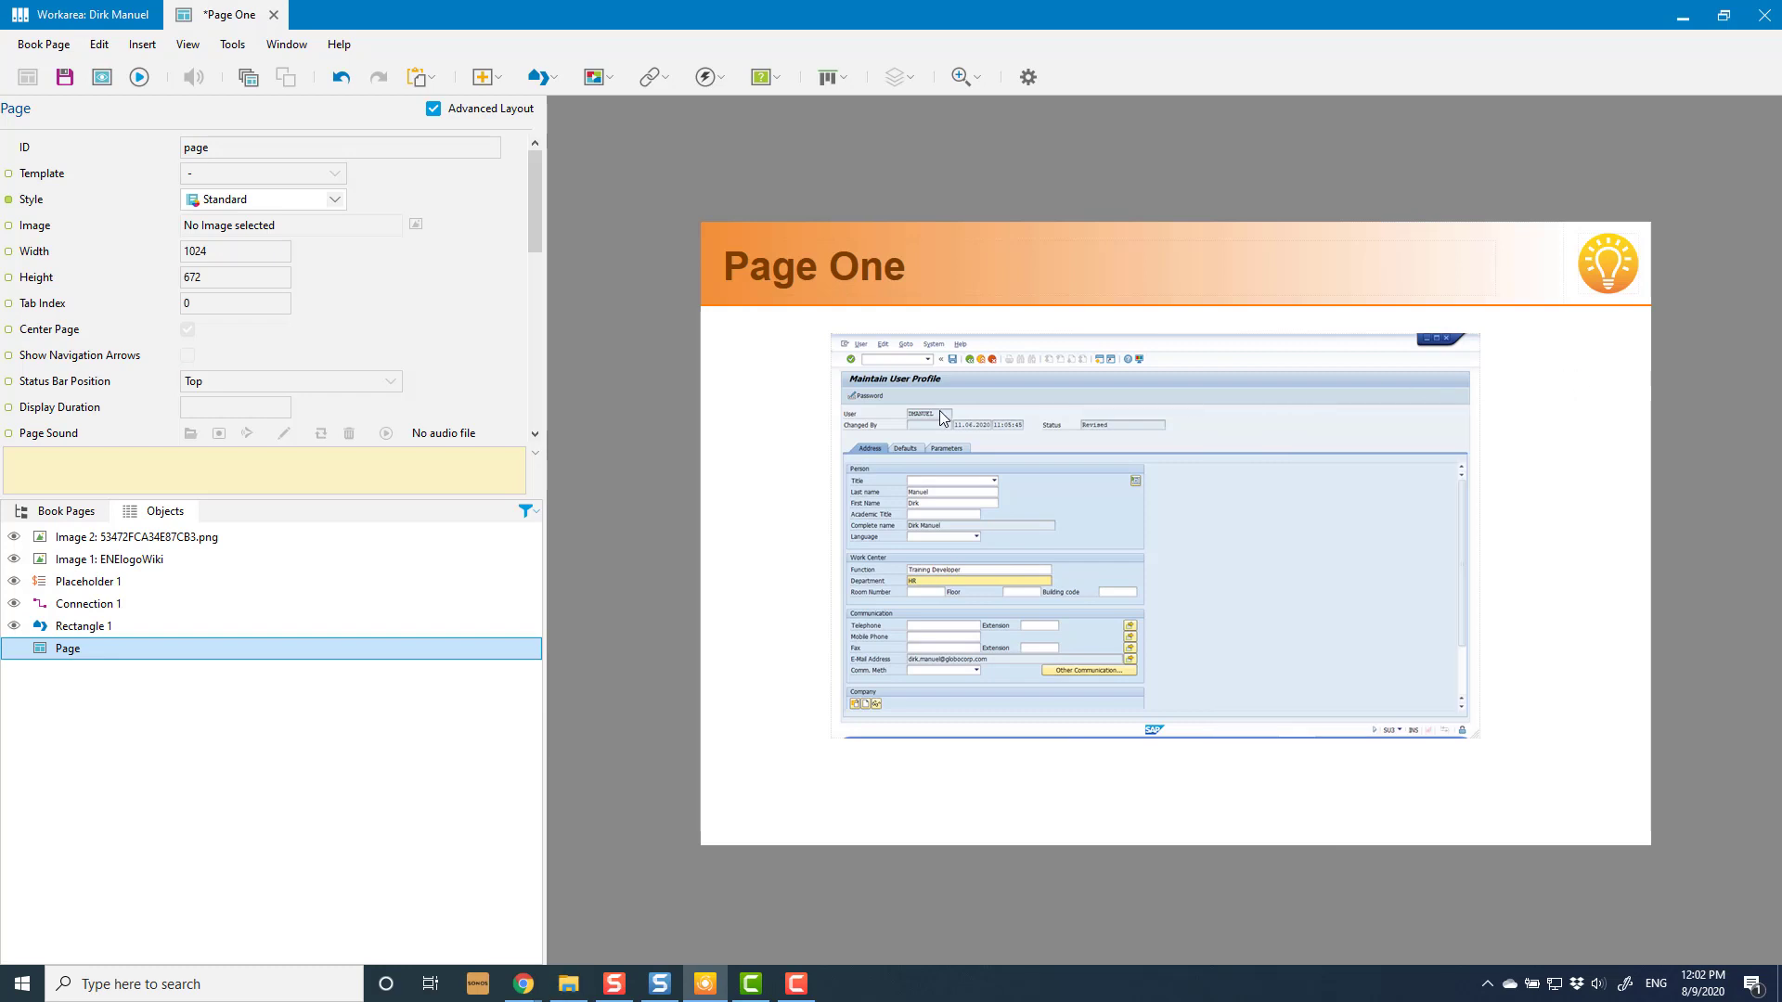
pyautogui.click(1155, 475)
pyautogui.moveTo(1153, 489); pyautogui.dragTo(1178, 477)
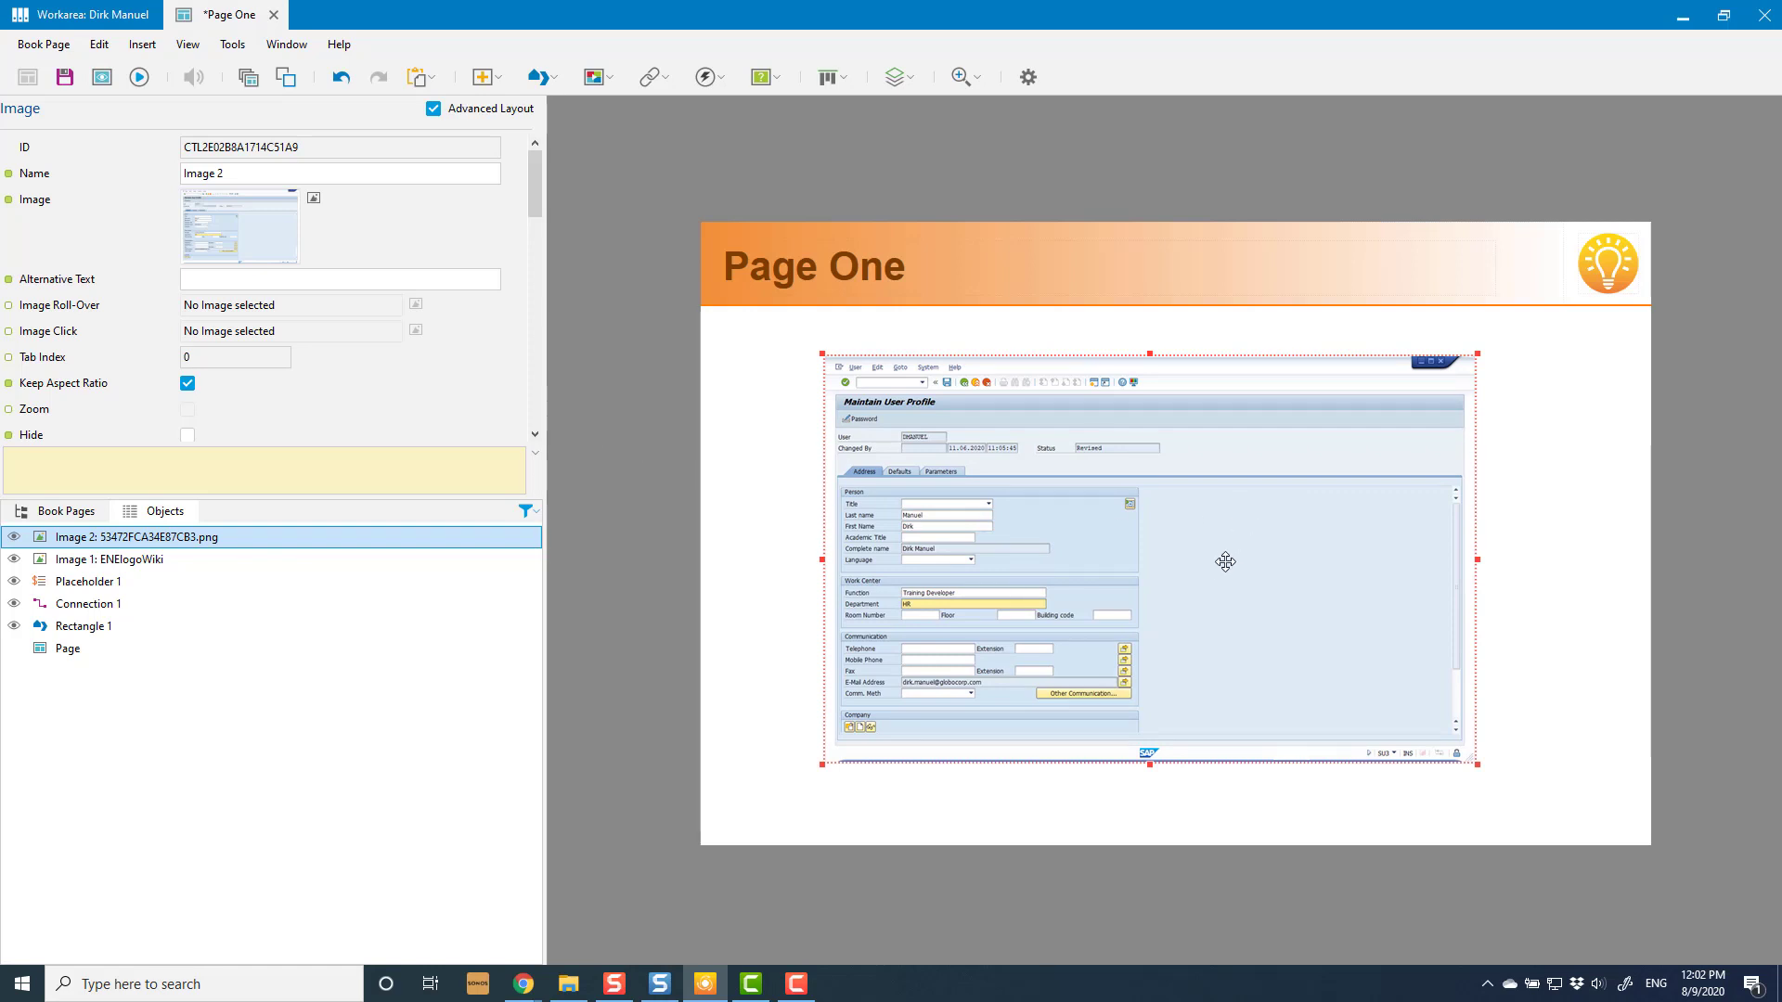
# Save Page One, reopen it from the workarea, and delete its screenshot image
pyautogui.click(65, 79)
pyautogui.click(121, 15)
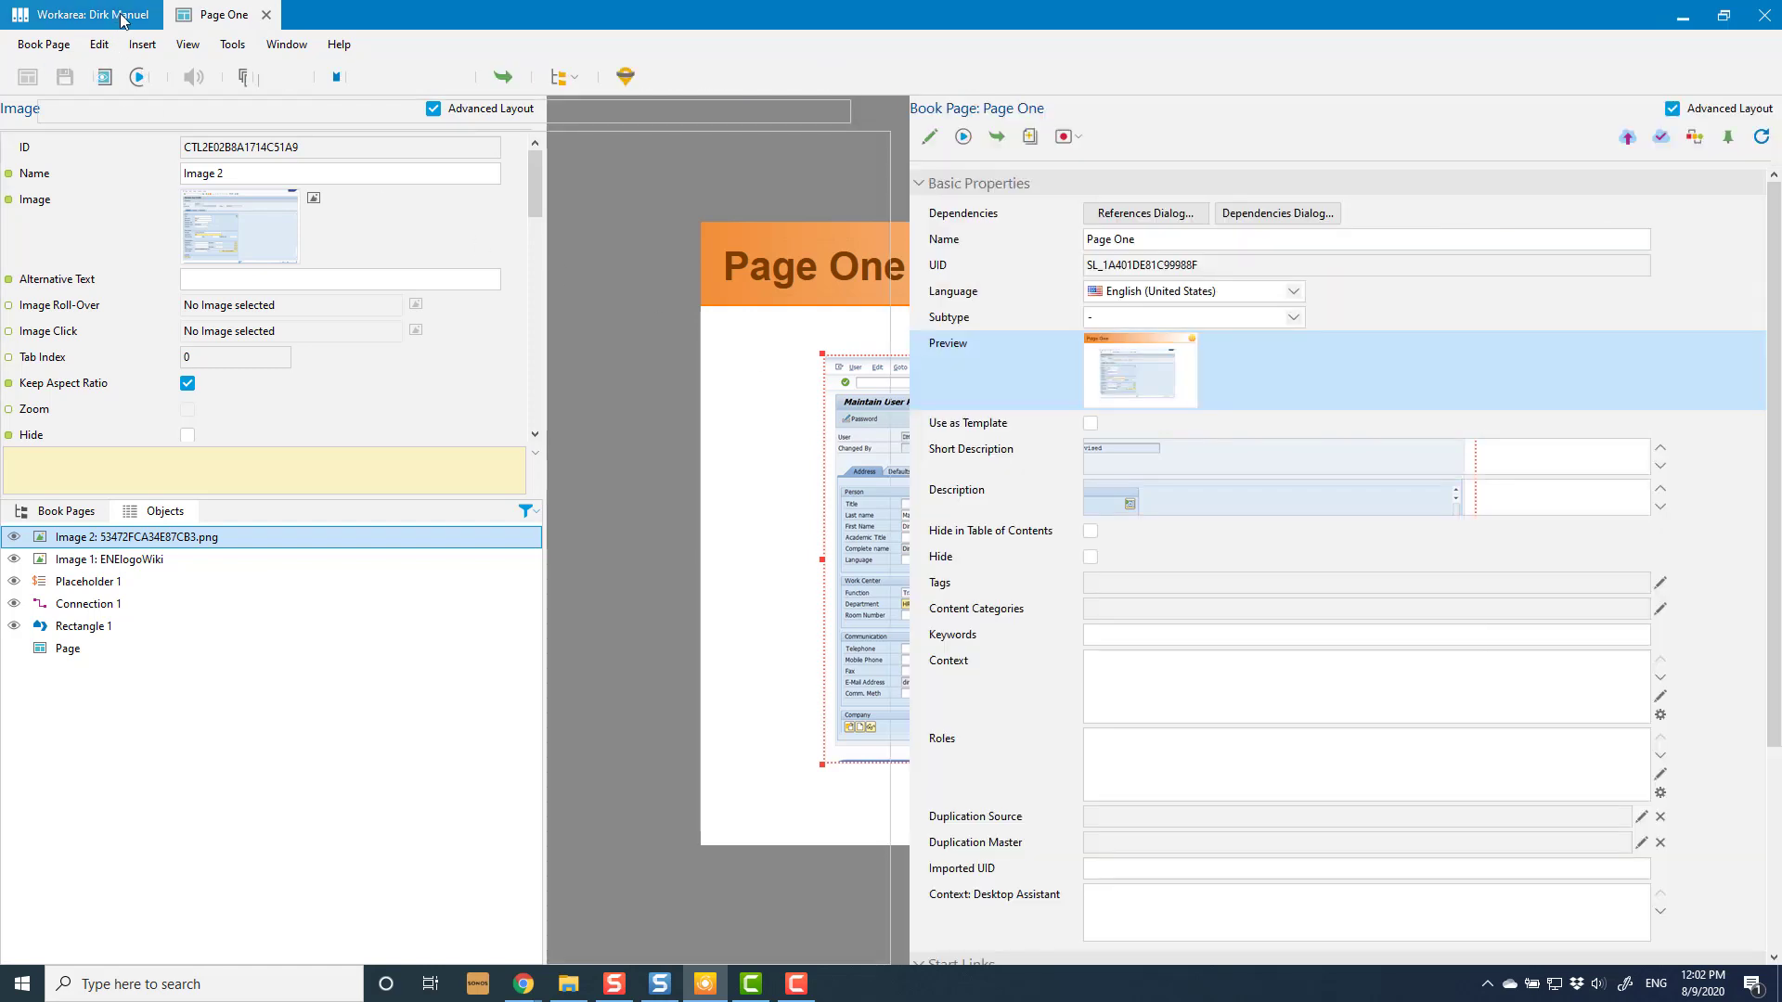
pyautogui.click(188, 379)
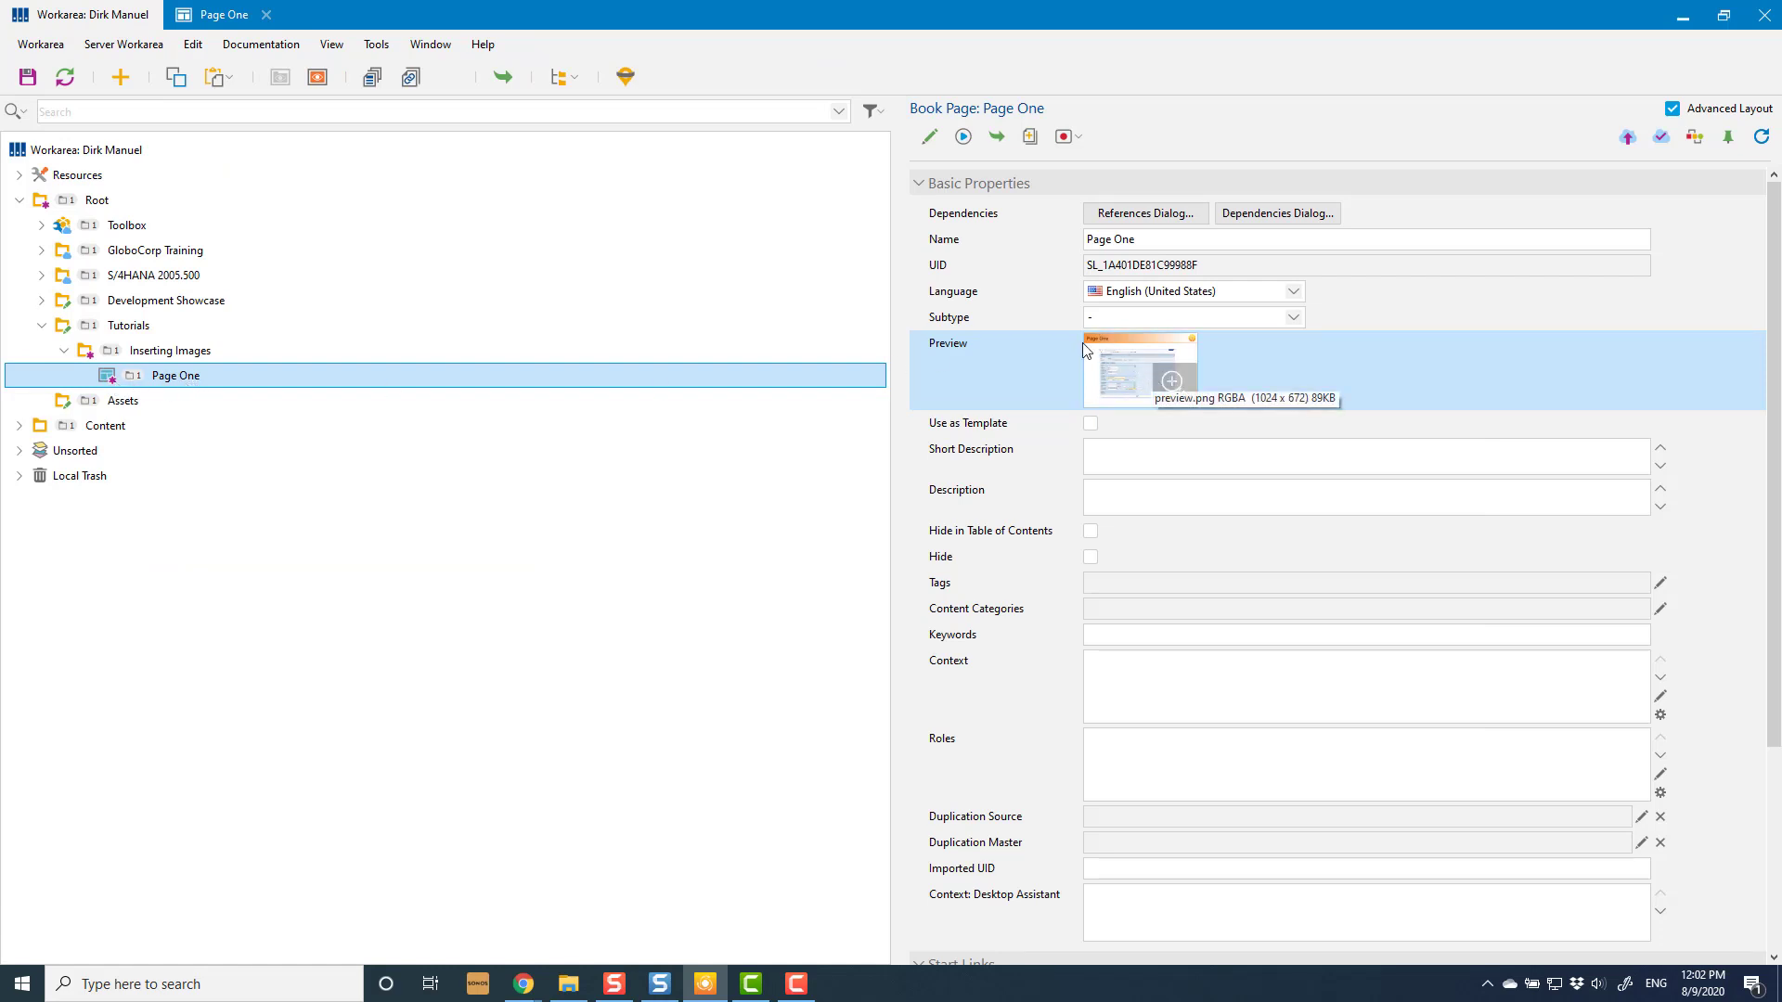
pyautogui.doubleClick(177, 377)
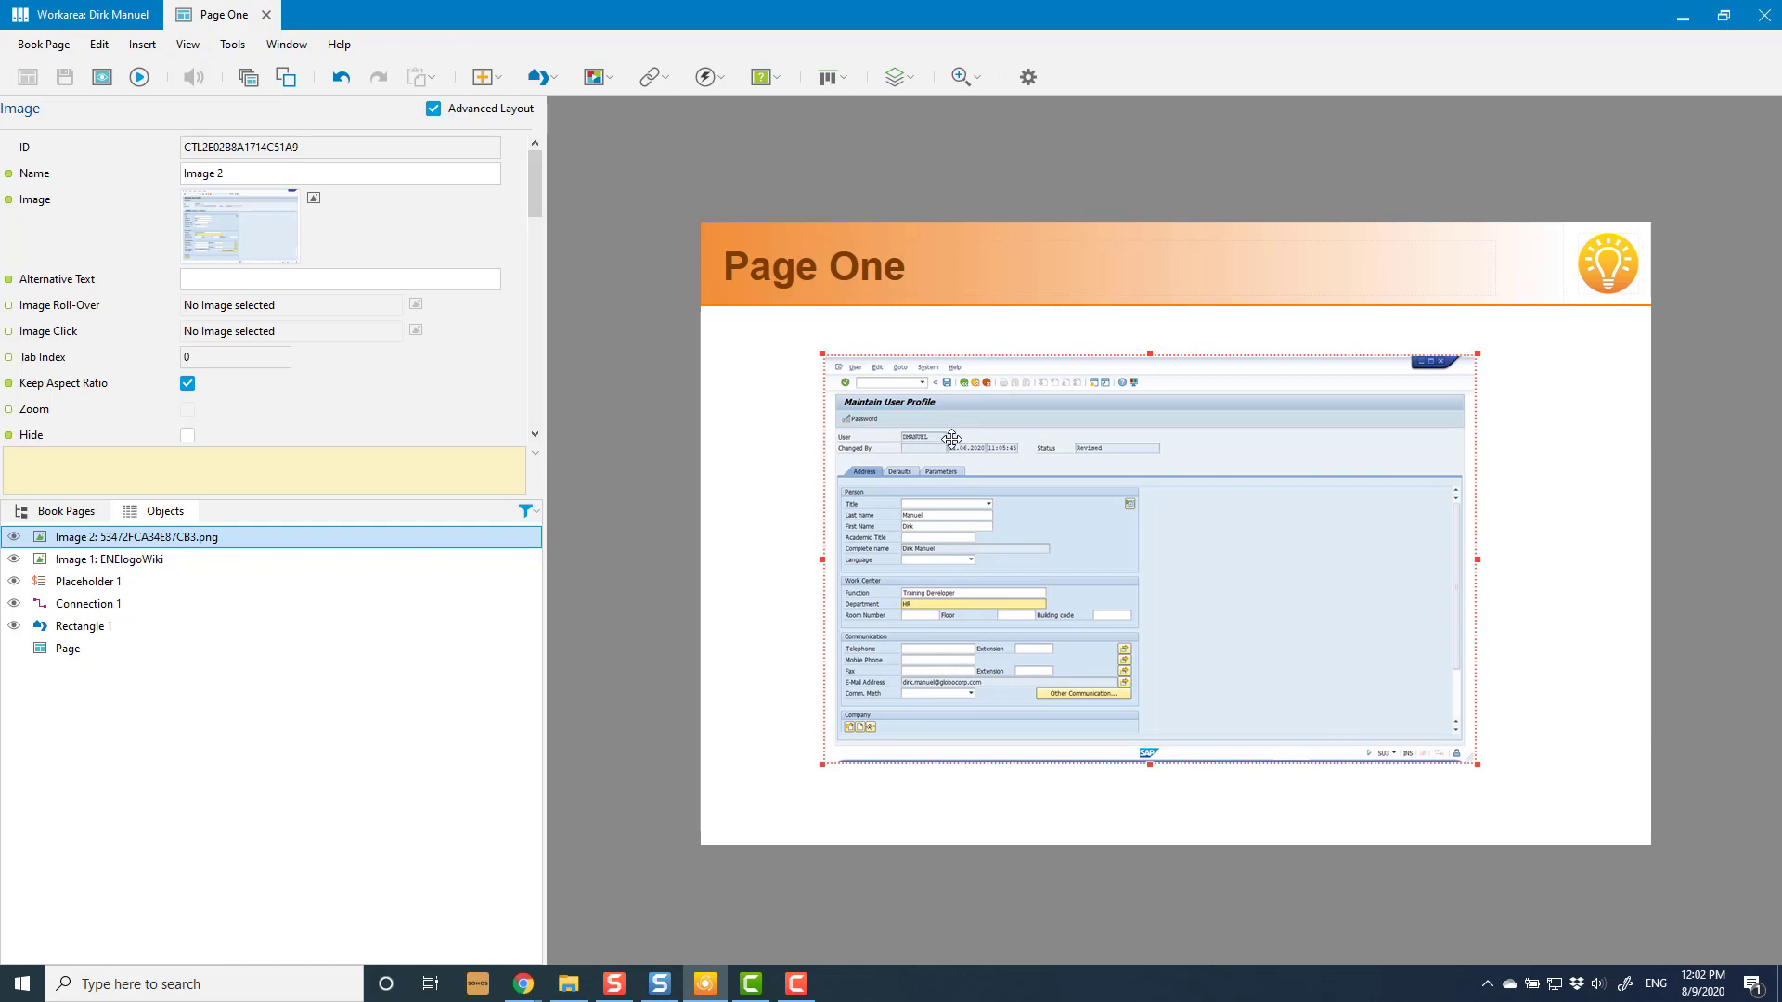
pyautogui.press('Delete')
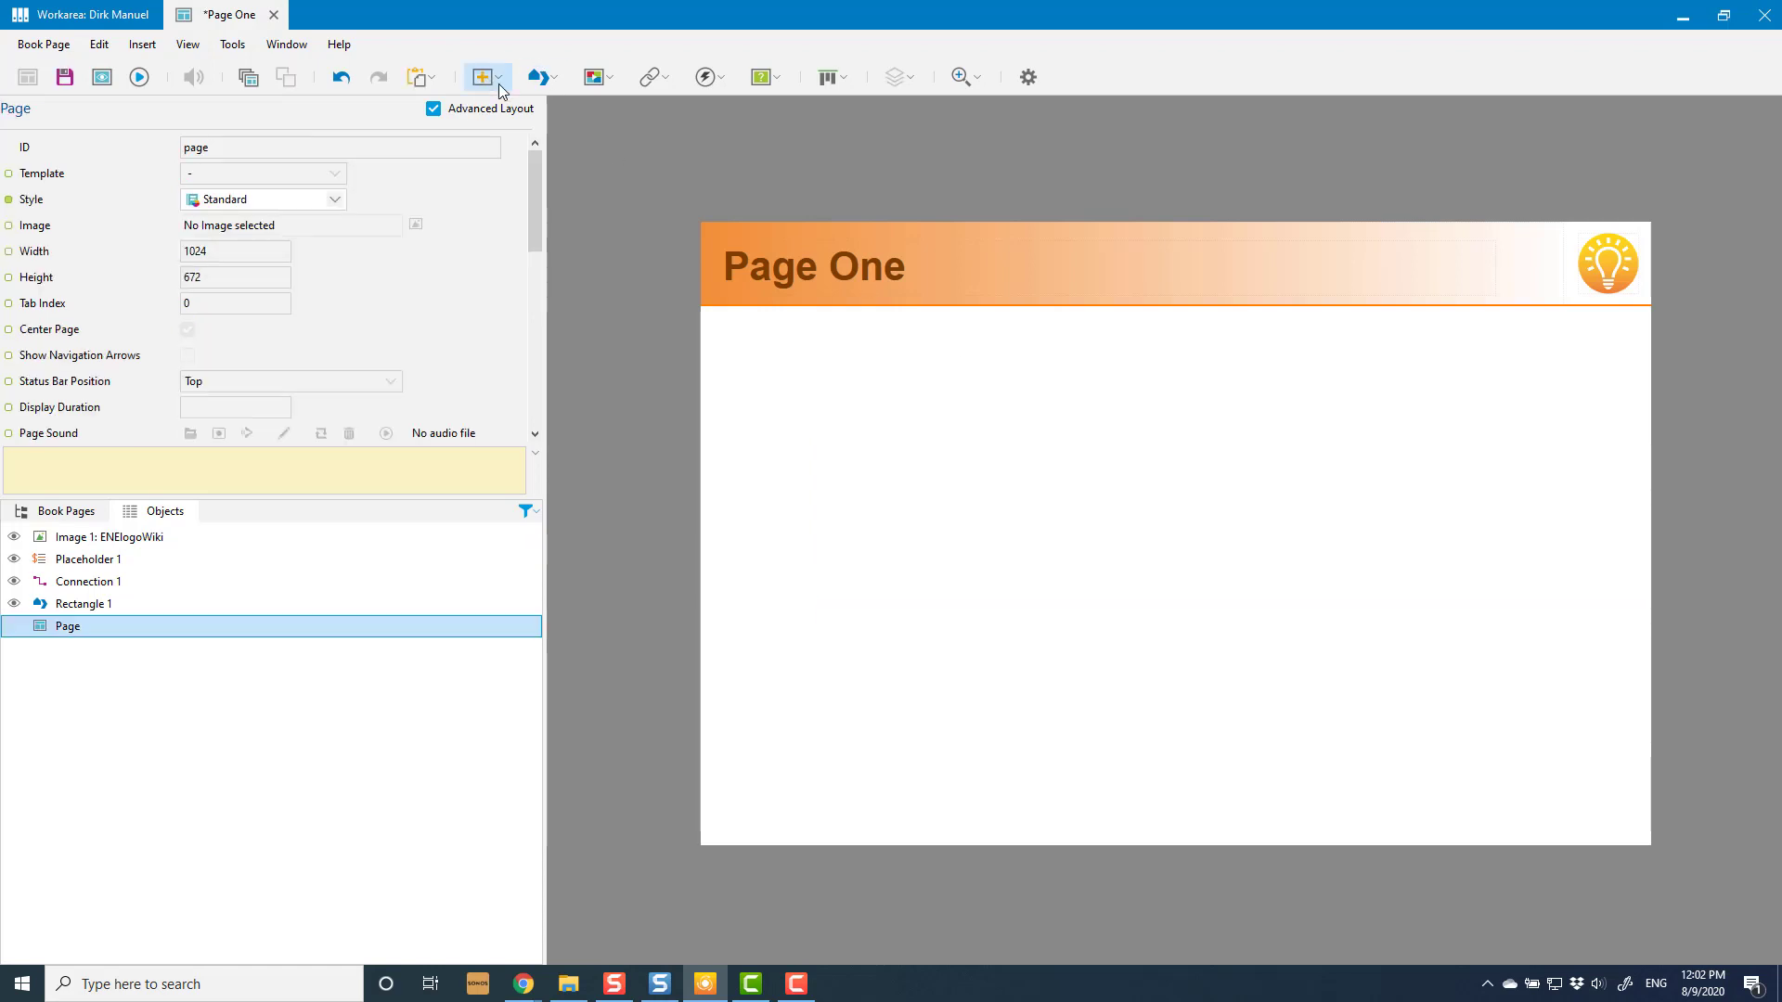
# Insert a new image object, choosing Current Object (Page One) as the image location
pyautogui.click(501, 78)
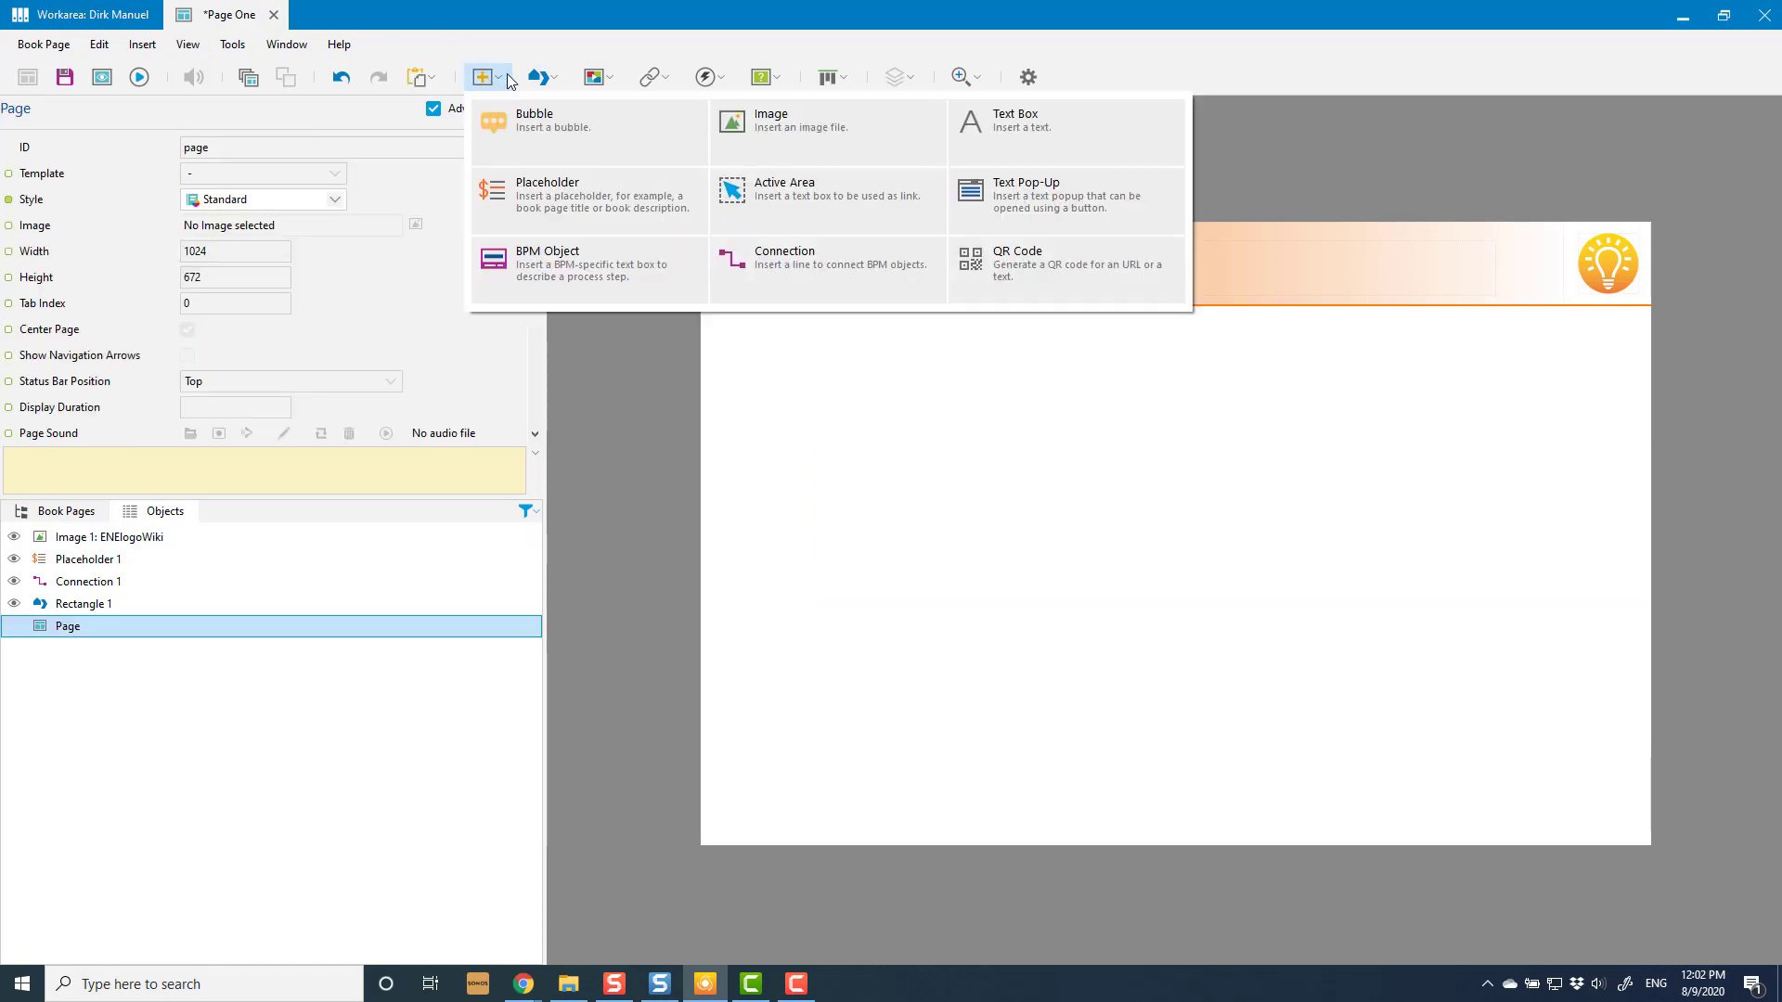
pyautogui.click(891, 142)
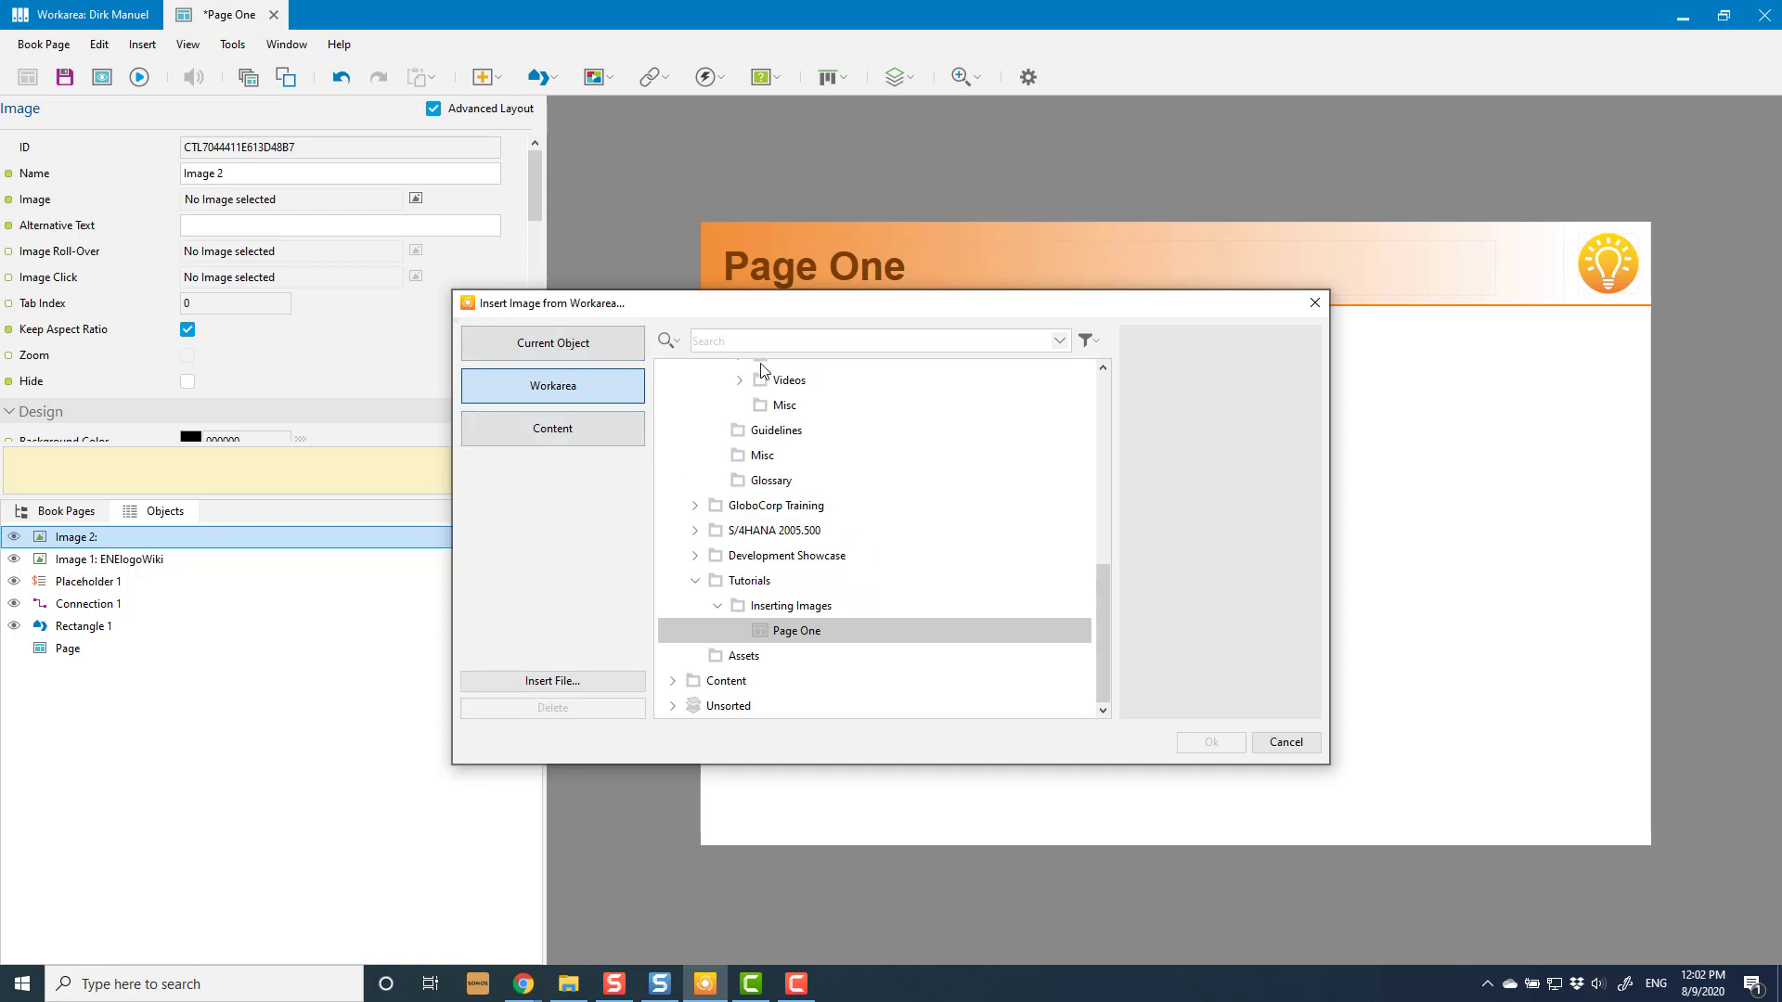
pyautogui.click(571, 431)
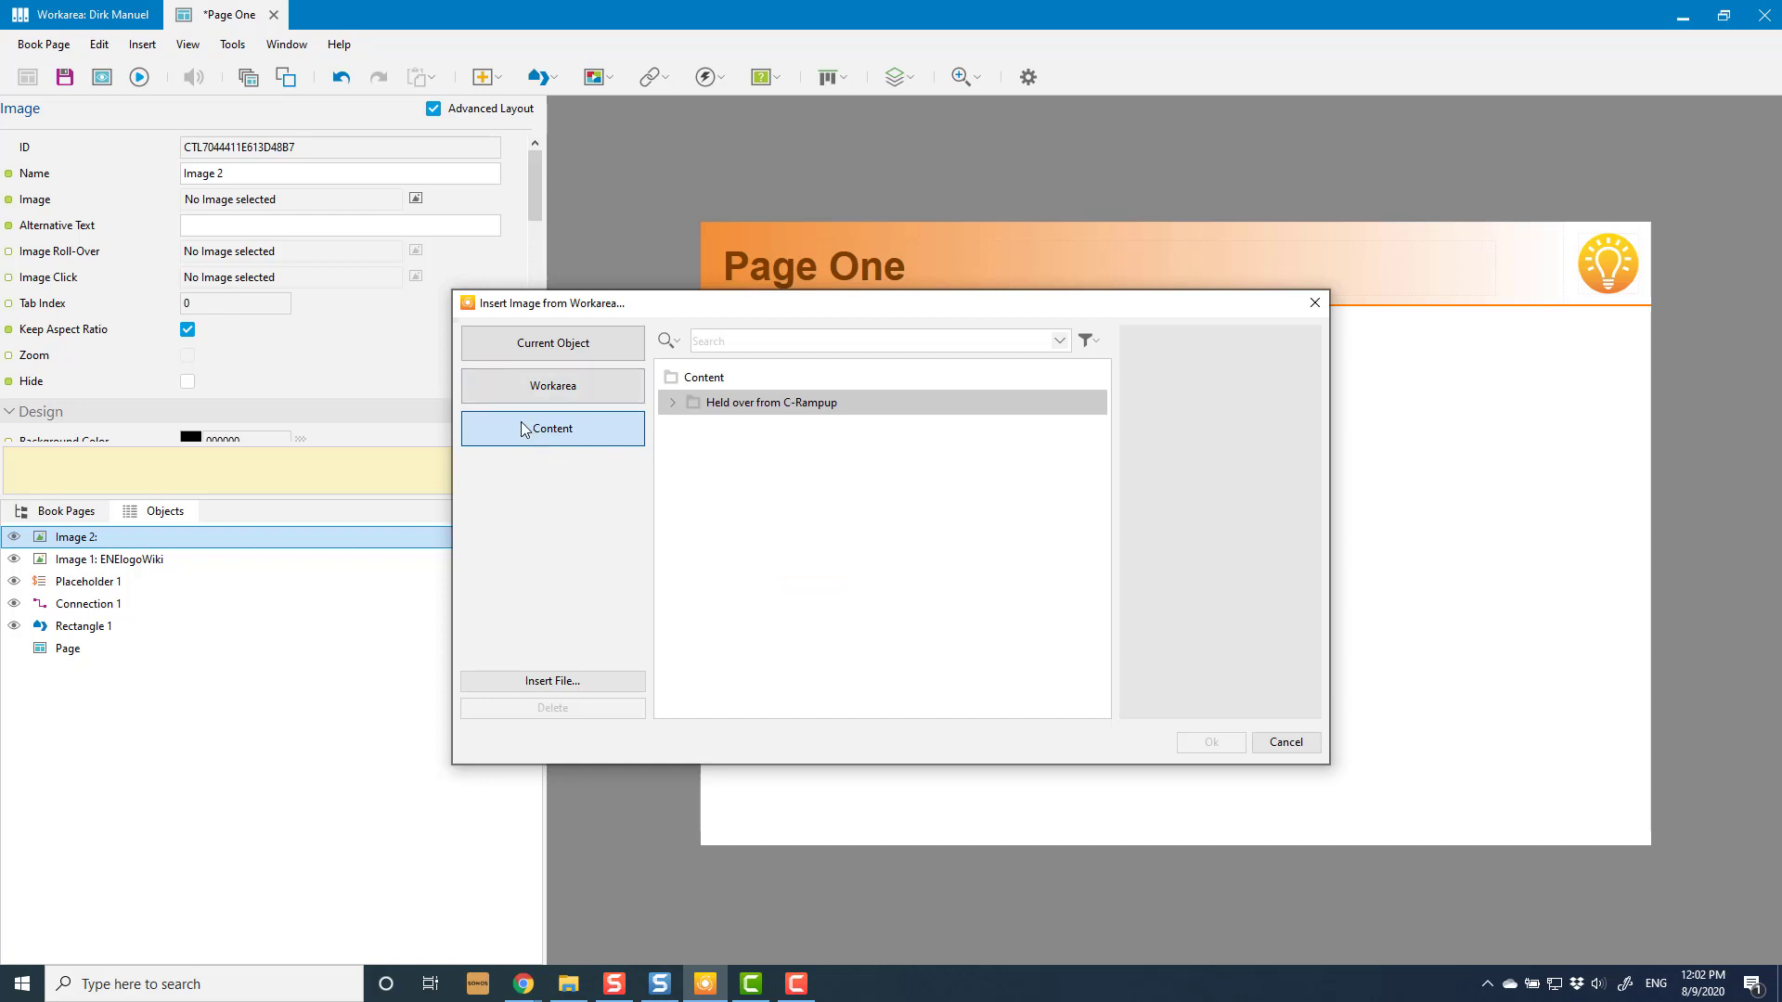
pyautogui.click(587, 339)
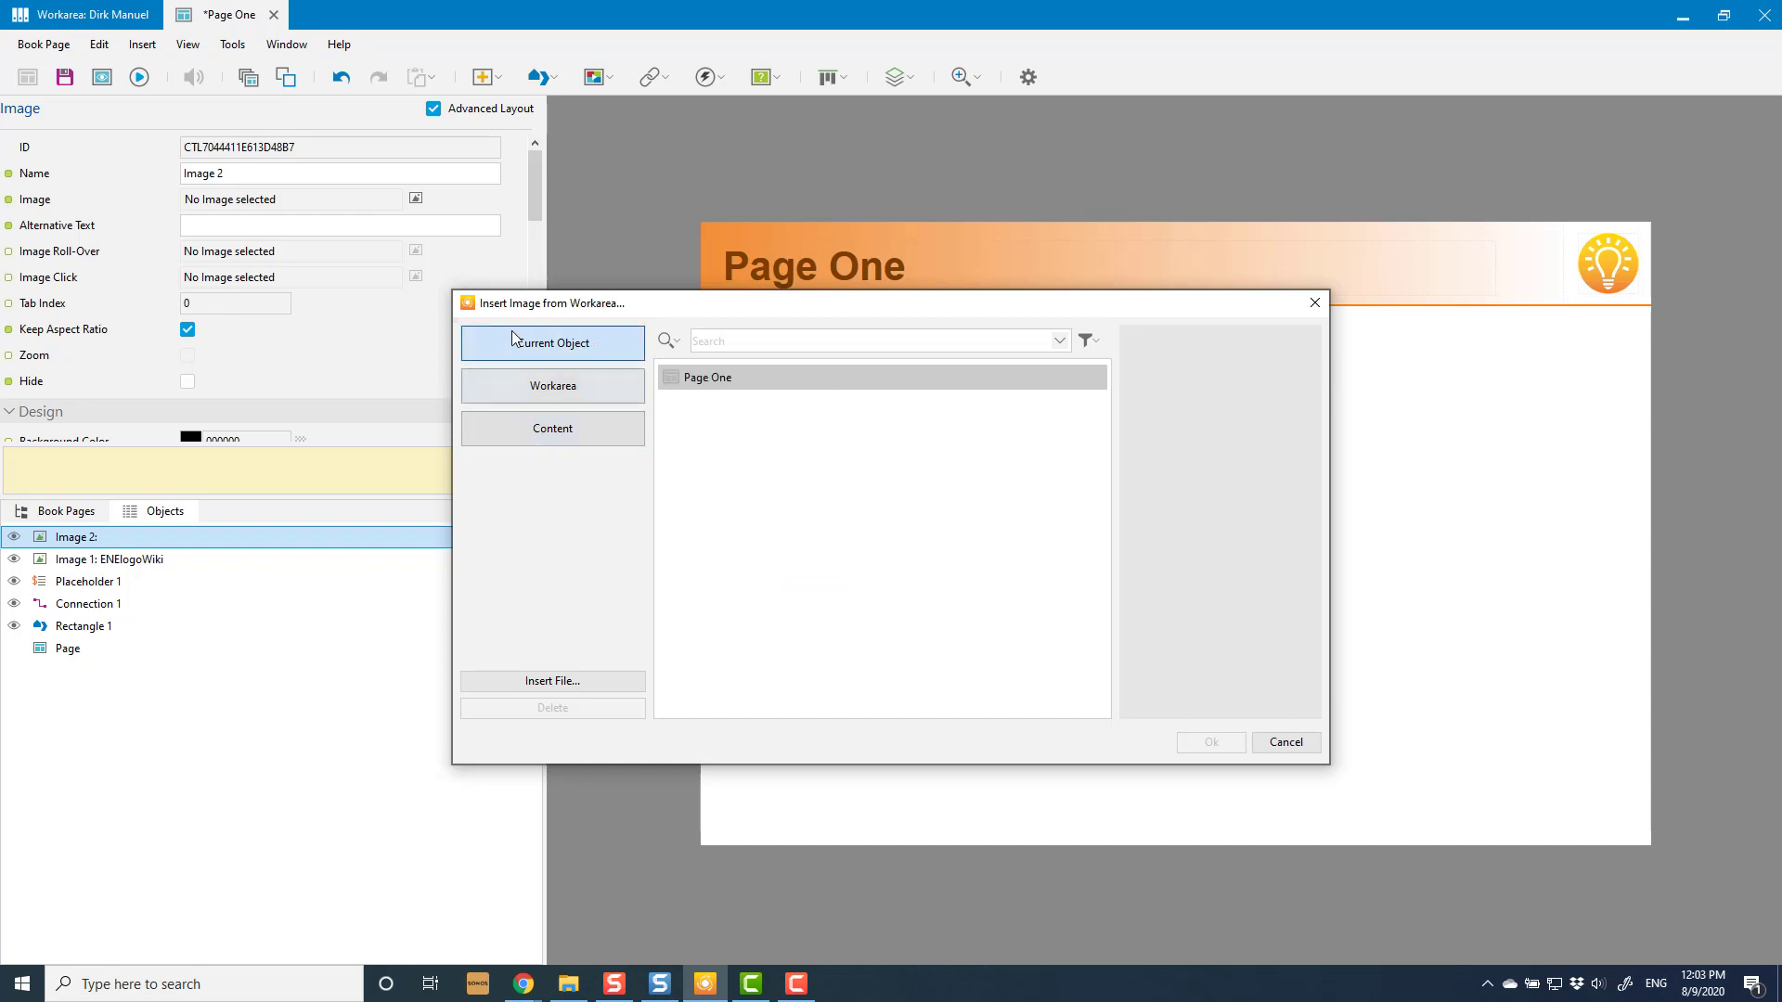
pyautogui.click(720, 386)
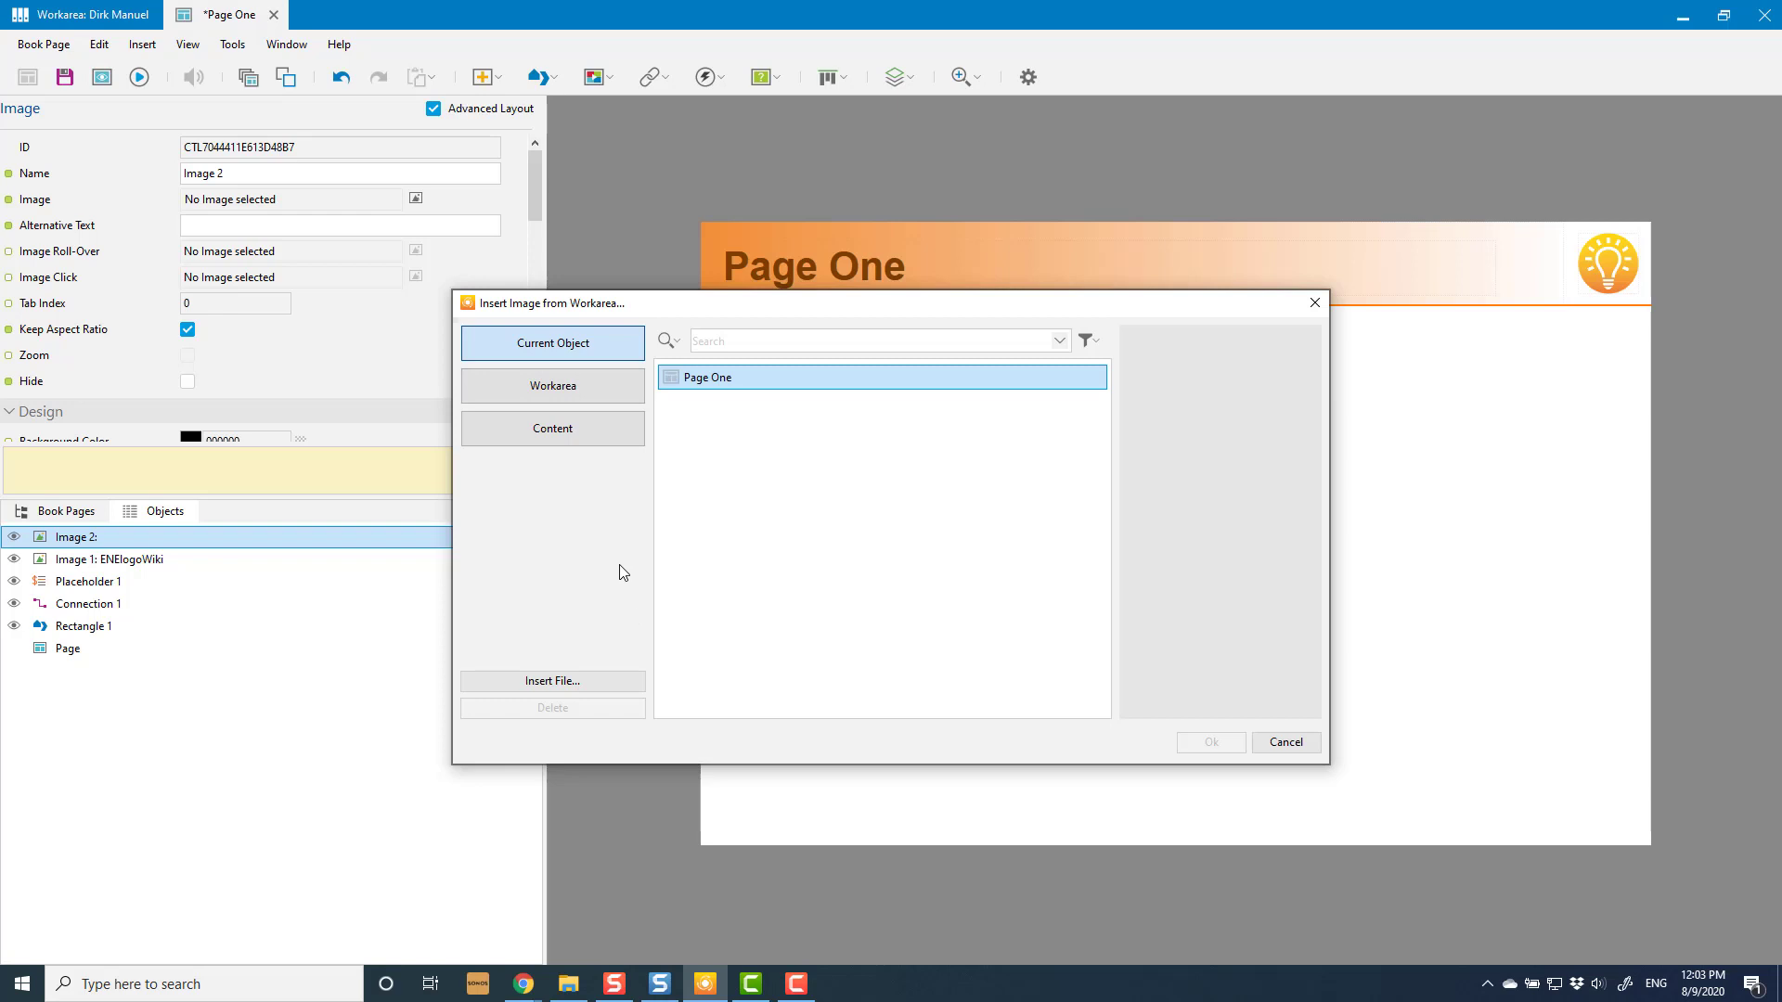
# Import Address.png from disk as the image, move it below the title, and save
pyautogui.click(554, 682)
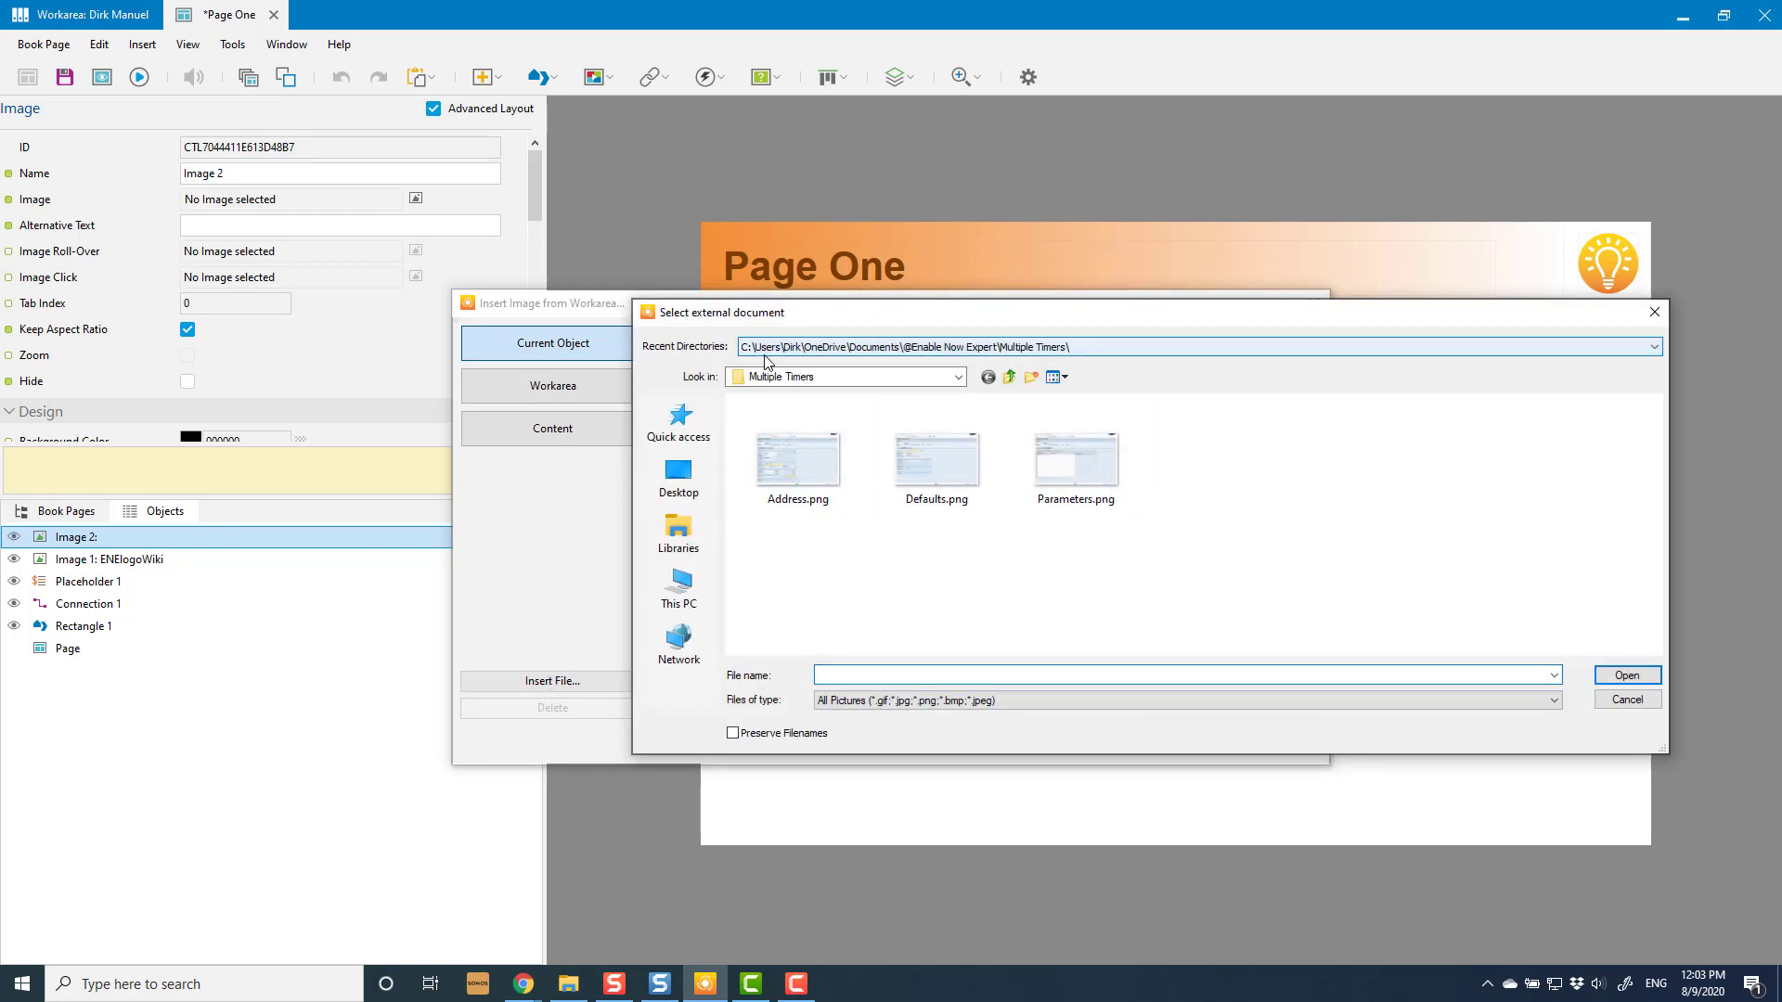
pyautogui.click(798, 464)
pyautogui.doubleClick(800, 466)
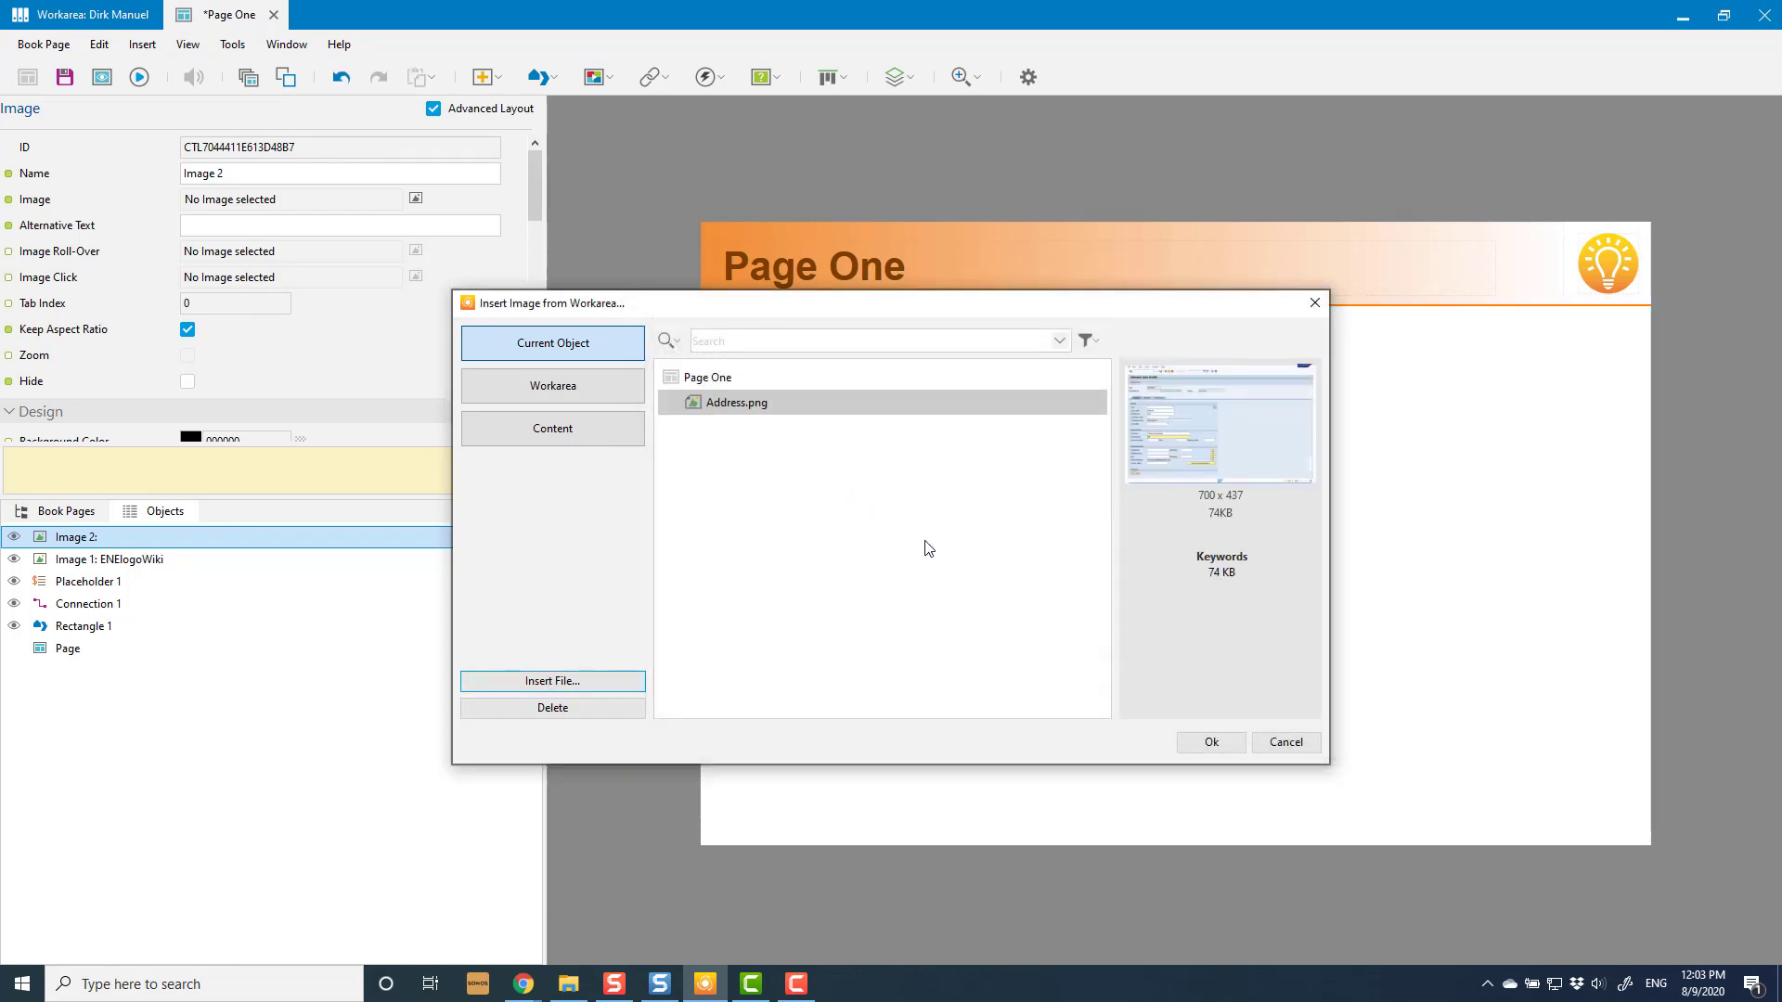
pyautogui.click(1211, 743)
pyautogui.moveTo(1324, 528); pyautogui.dragTo(1371, 559)
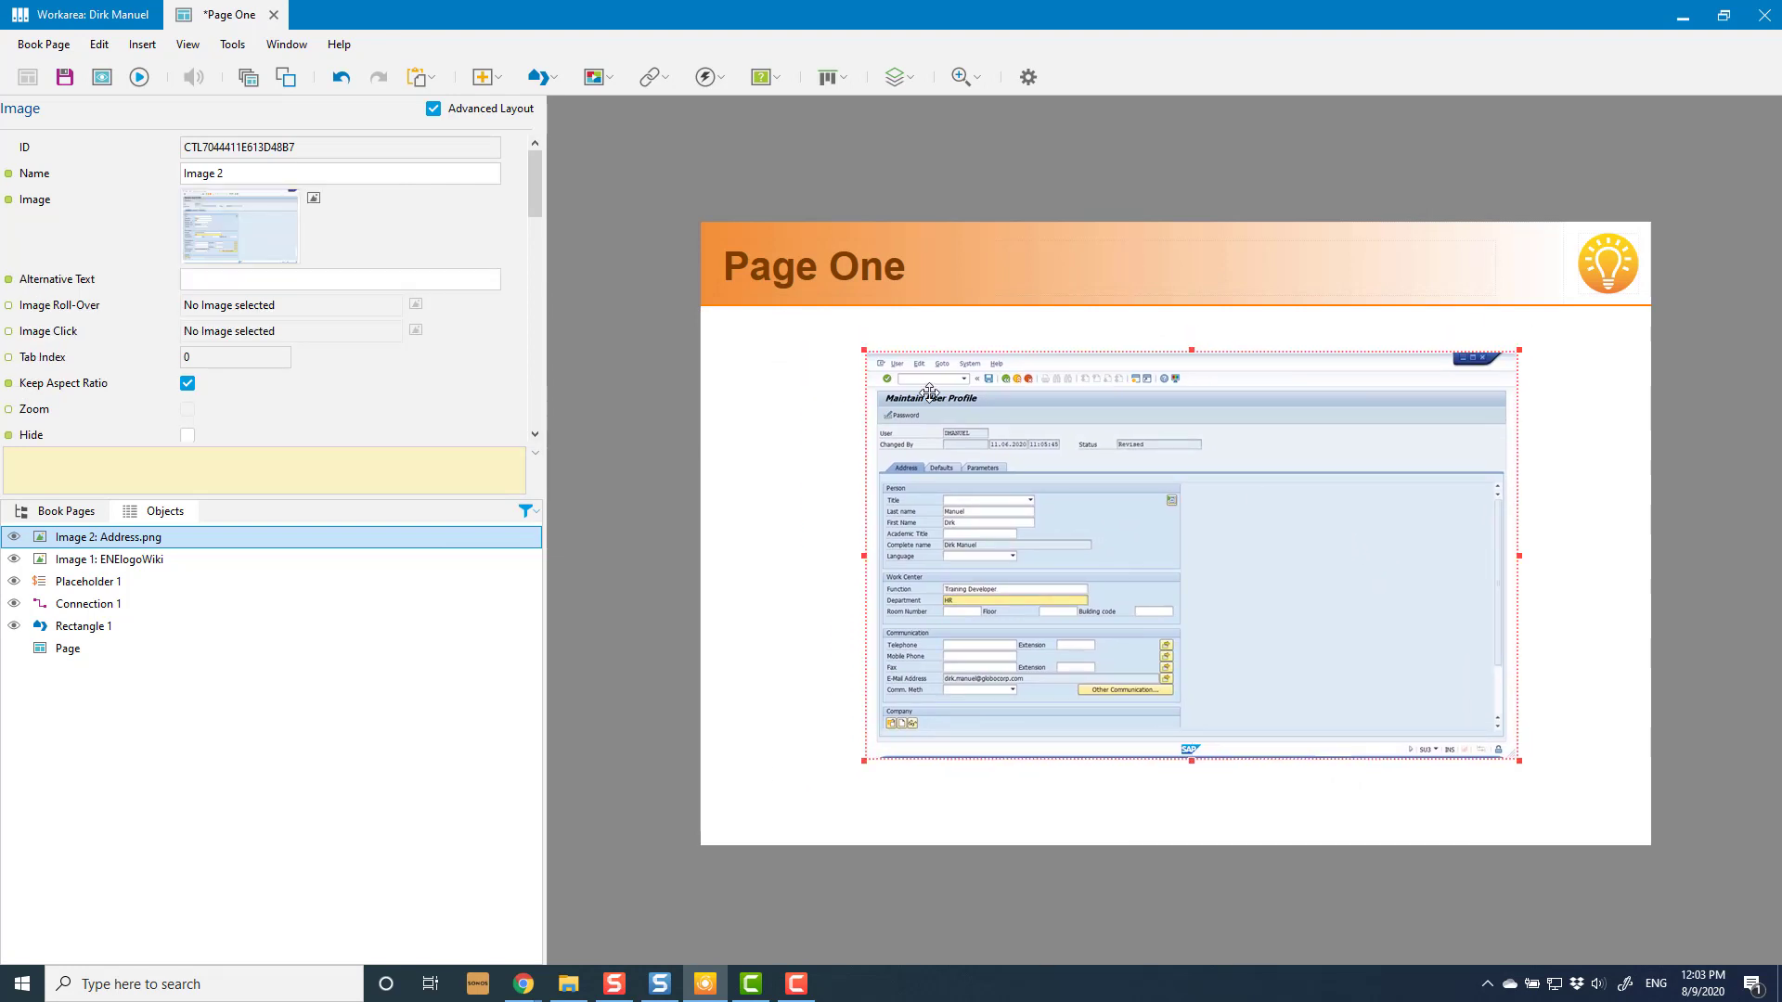
pyautogui.click(64, 77)
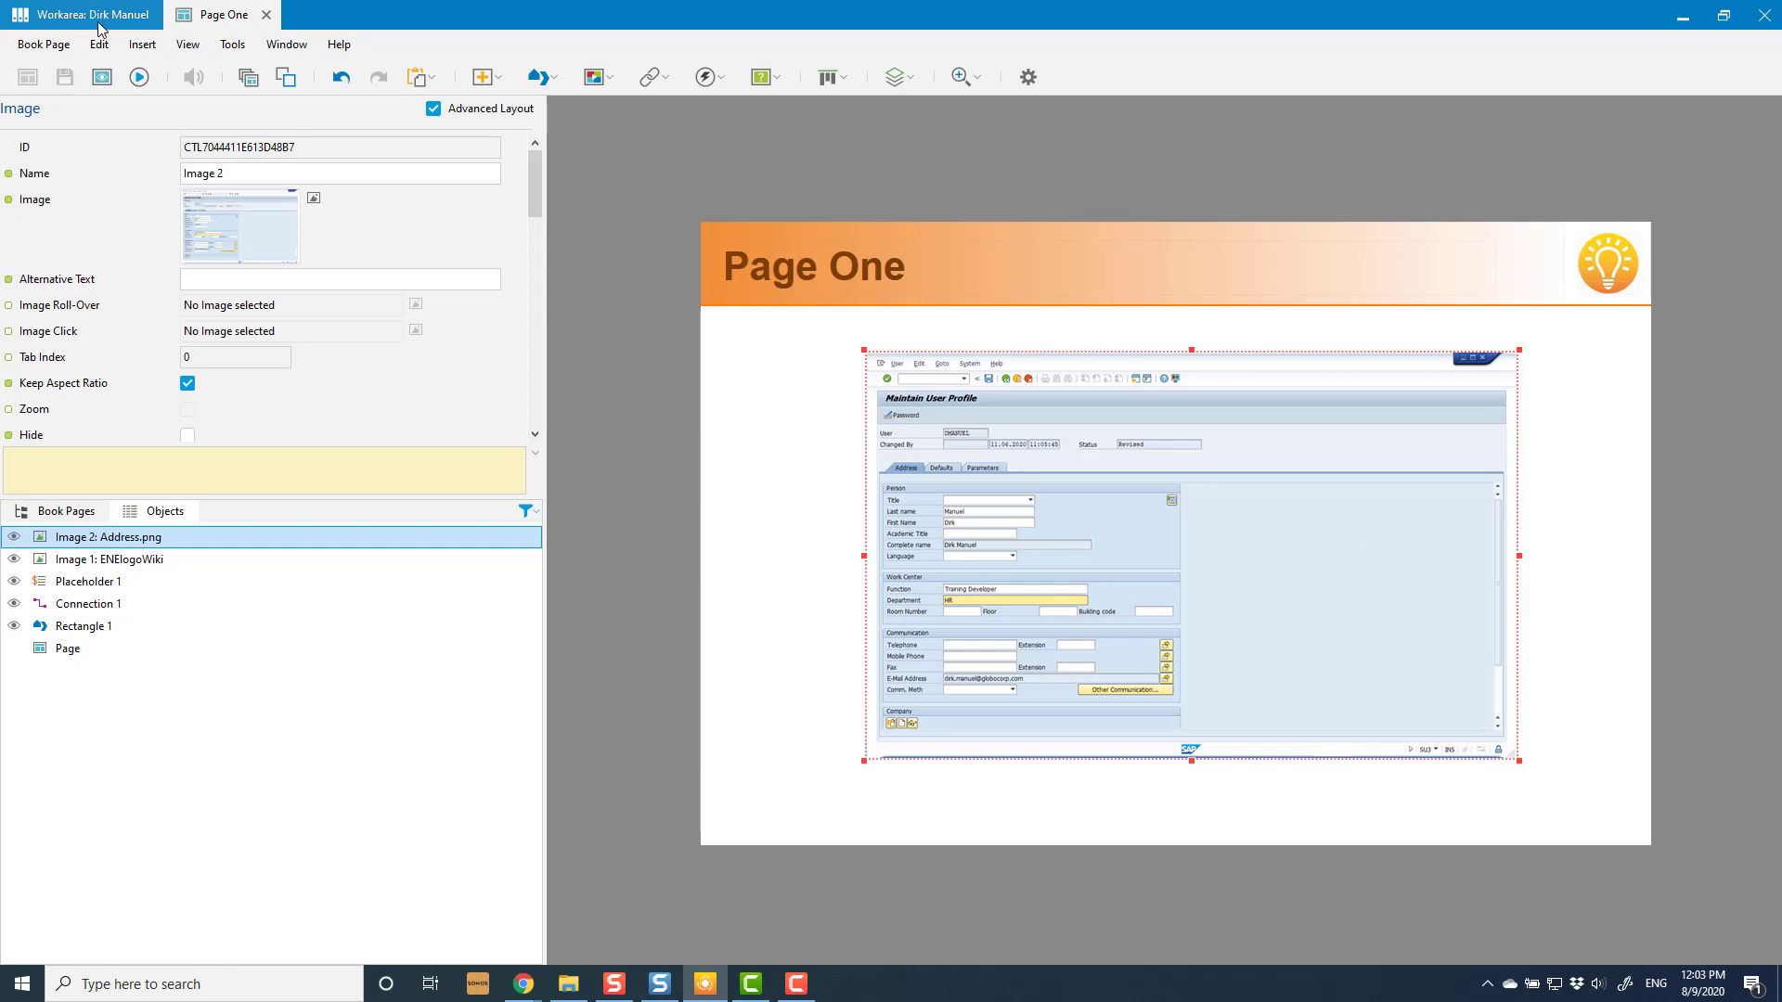
# Expand Page One in the workarea, inspect Address.png's Original Path, then reselect Page One
pyautogui.click(98, 17)
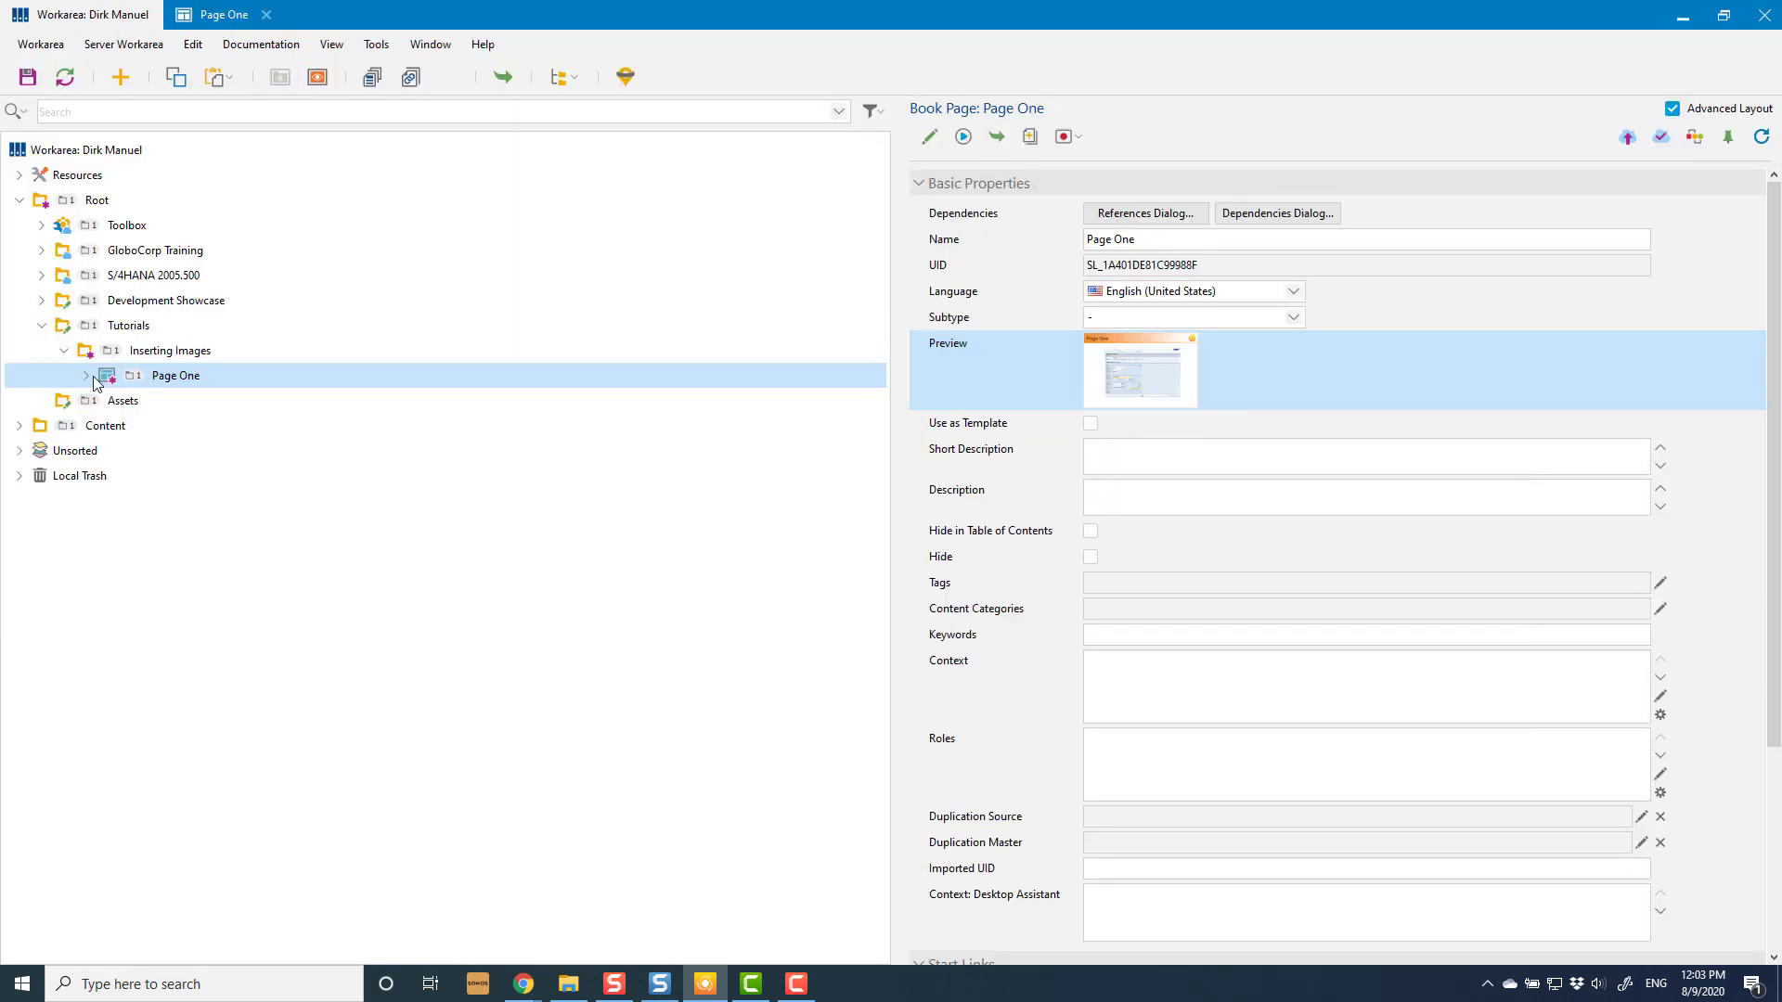
pyautogui.click(86, 376)
pyautogui.click(194, 410)
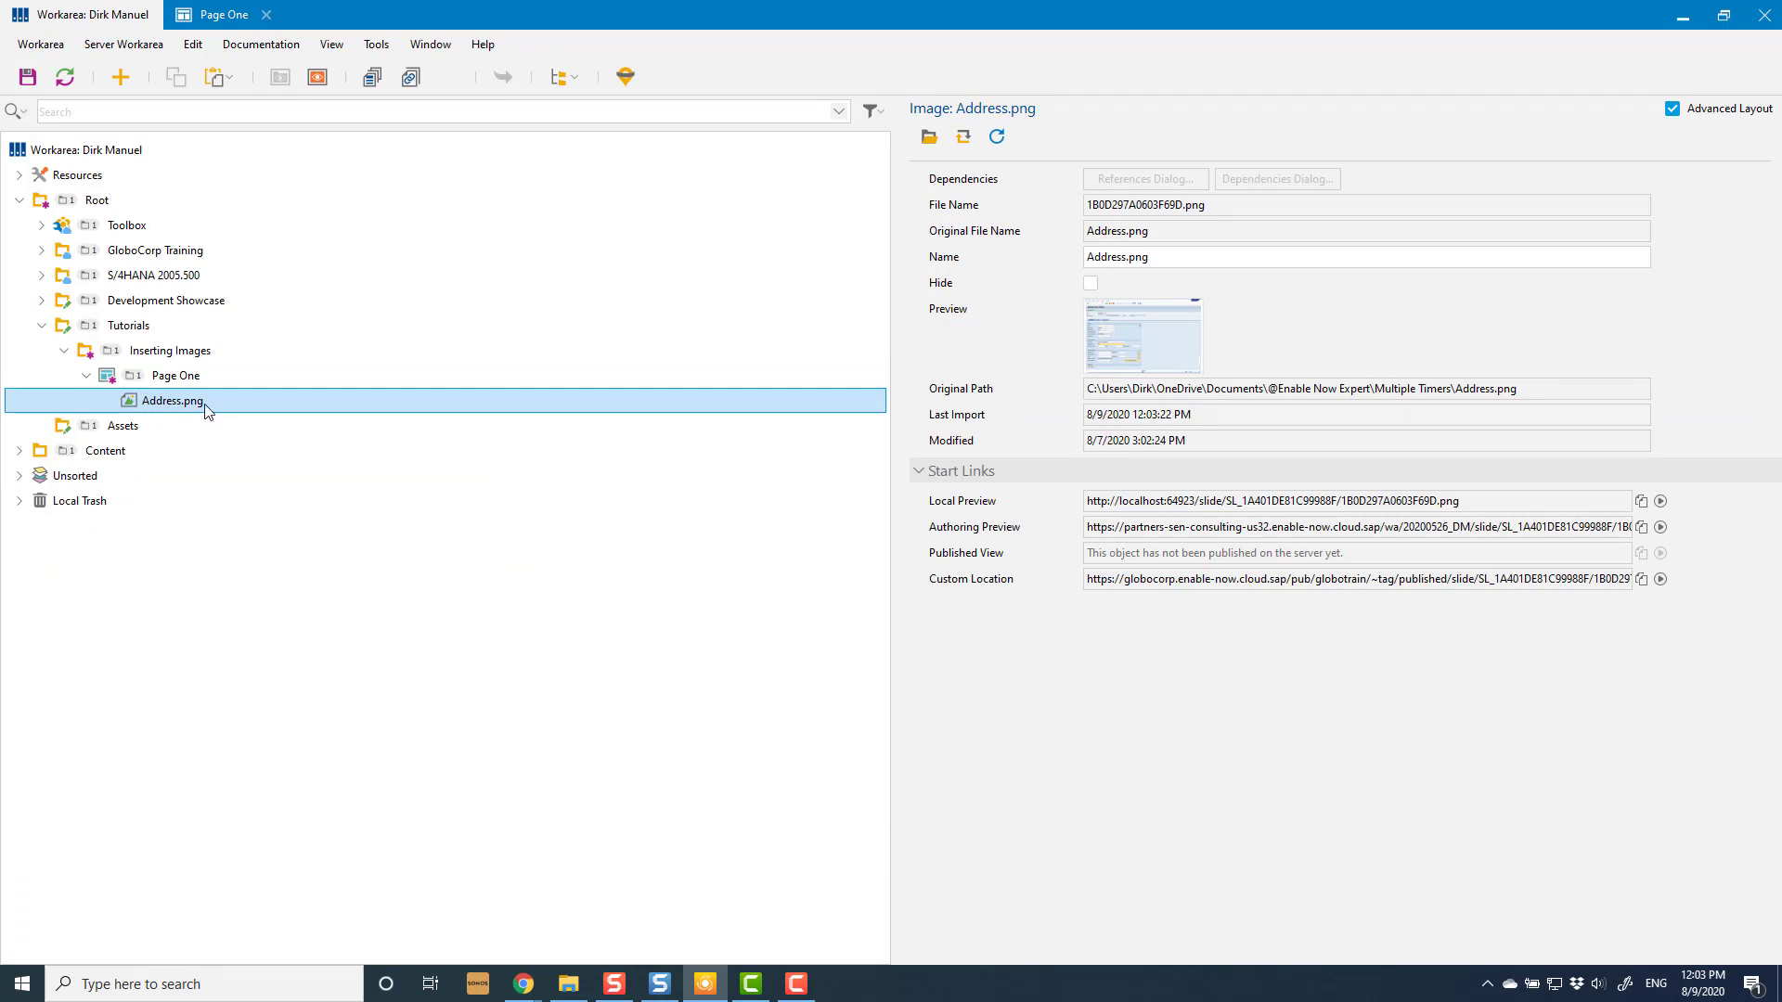
pyautogui.moveTo(1559, 392); pyautogui.dragTo(1014, 385)
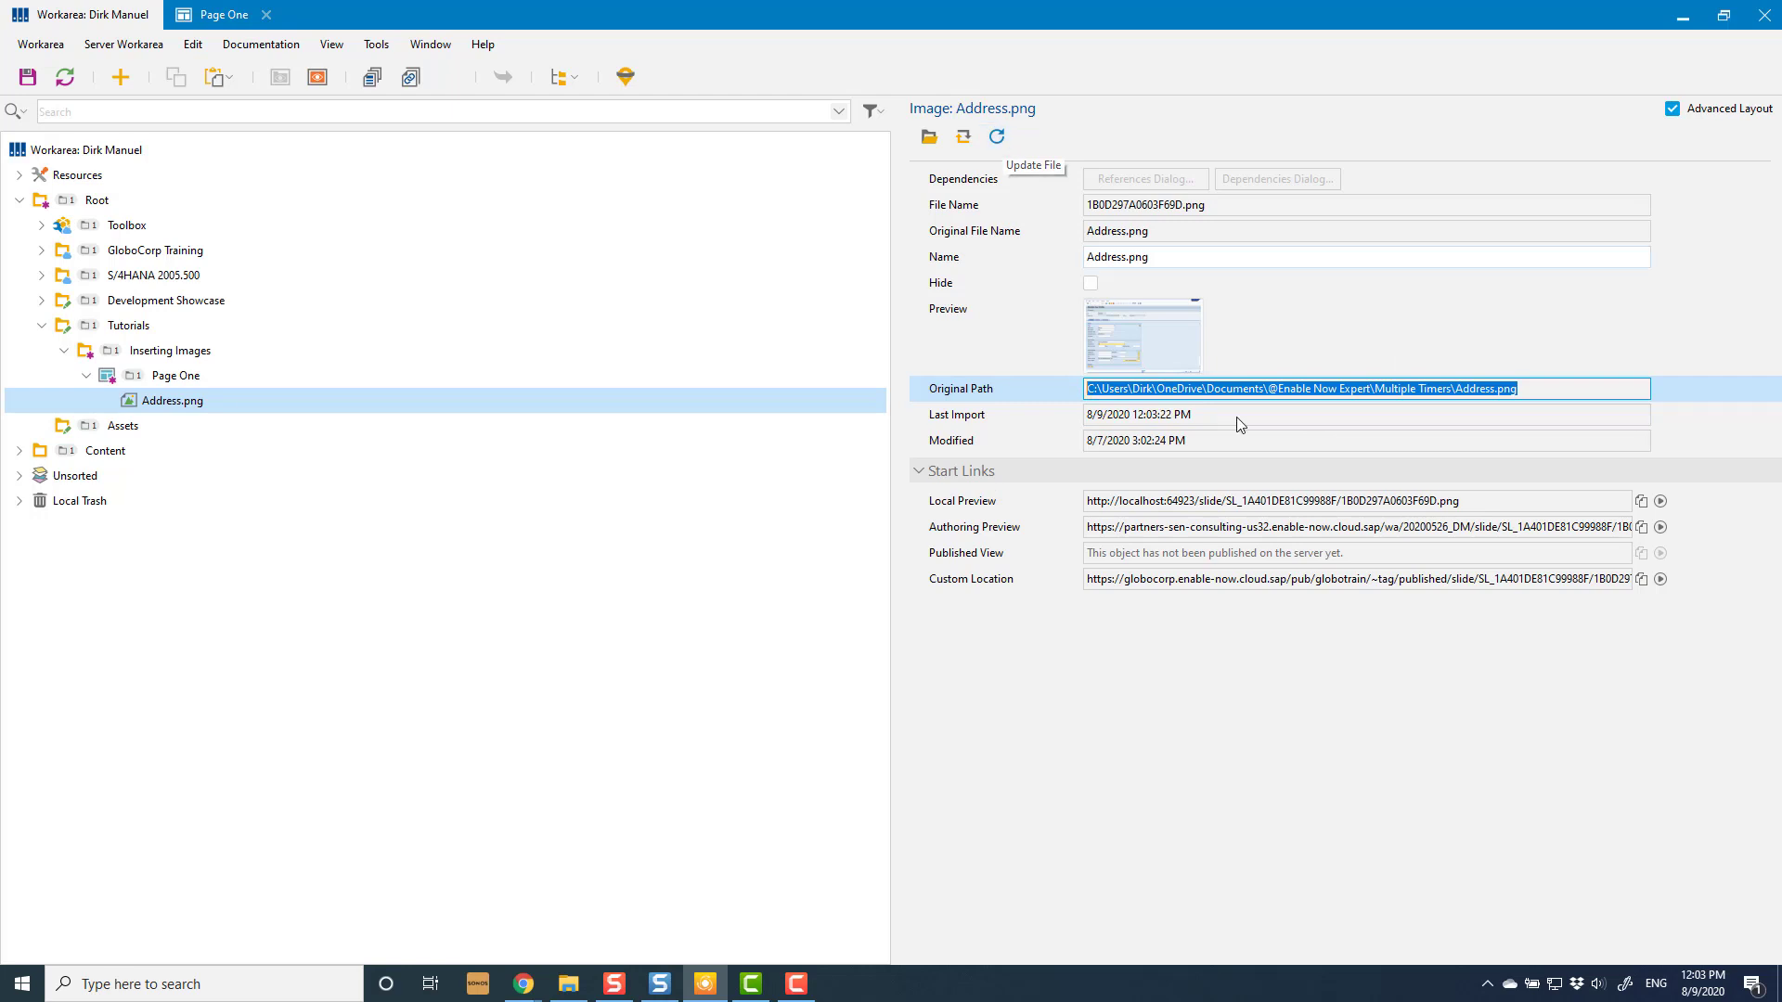
pyautogui.click(1538, 390)
pyautogui.moveTo(1536, 389); pyautogui.dragTo(1068, 407)
pyautogui.click(187, 383)
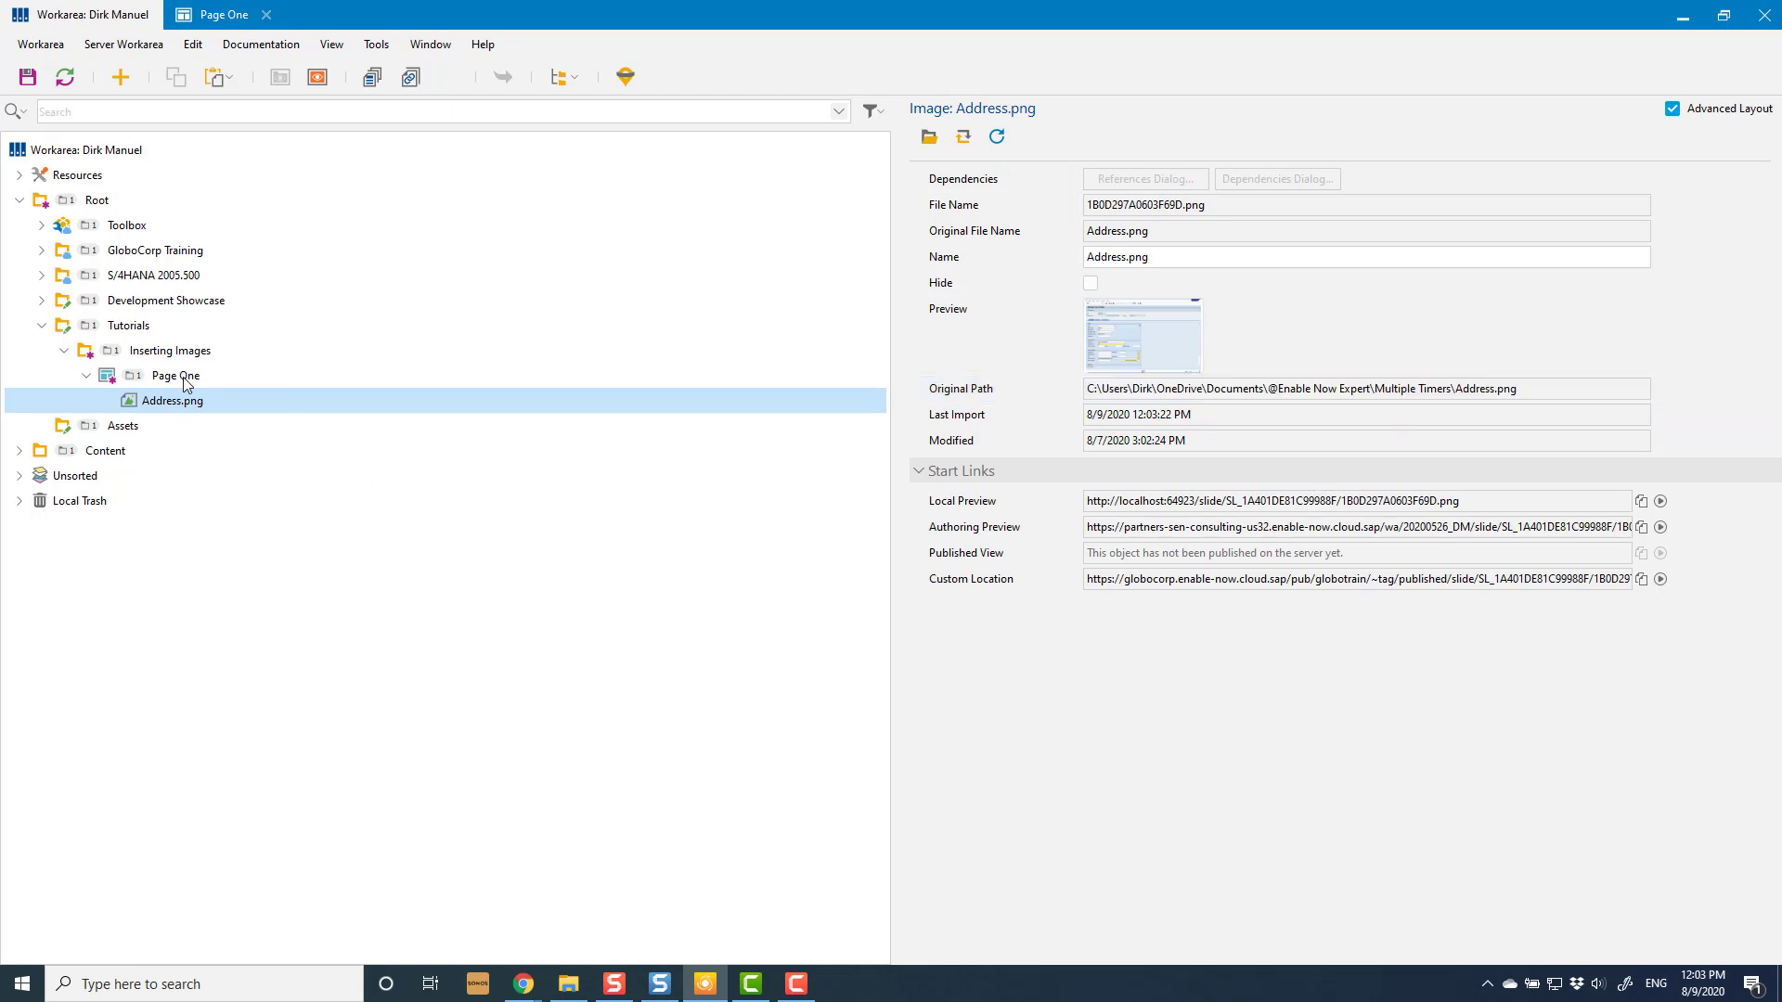
pyautogui.click(186, 380)
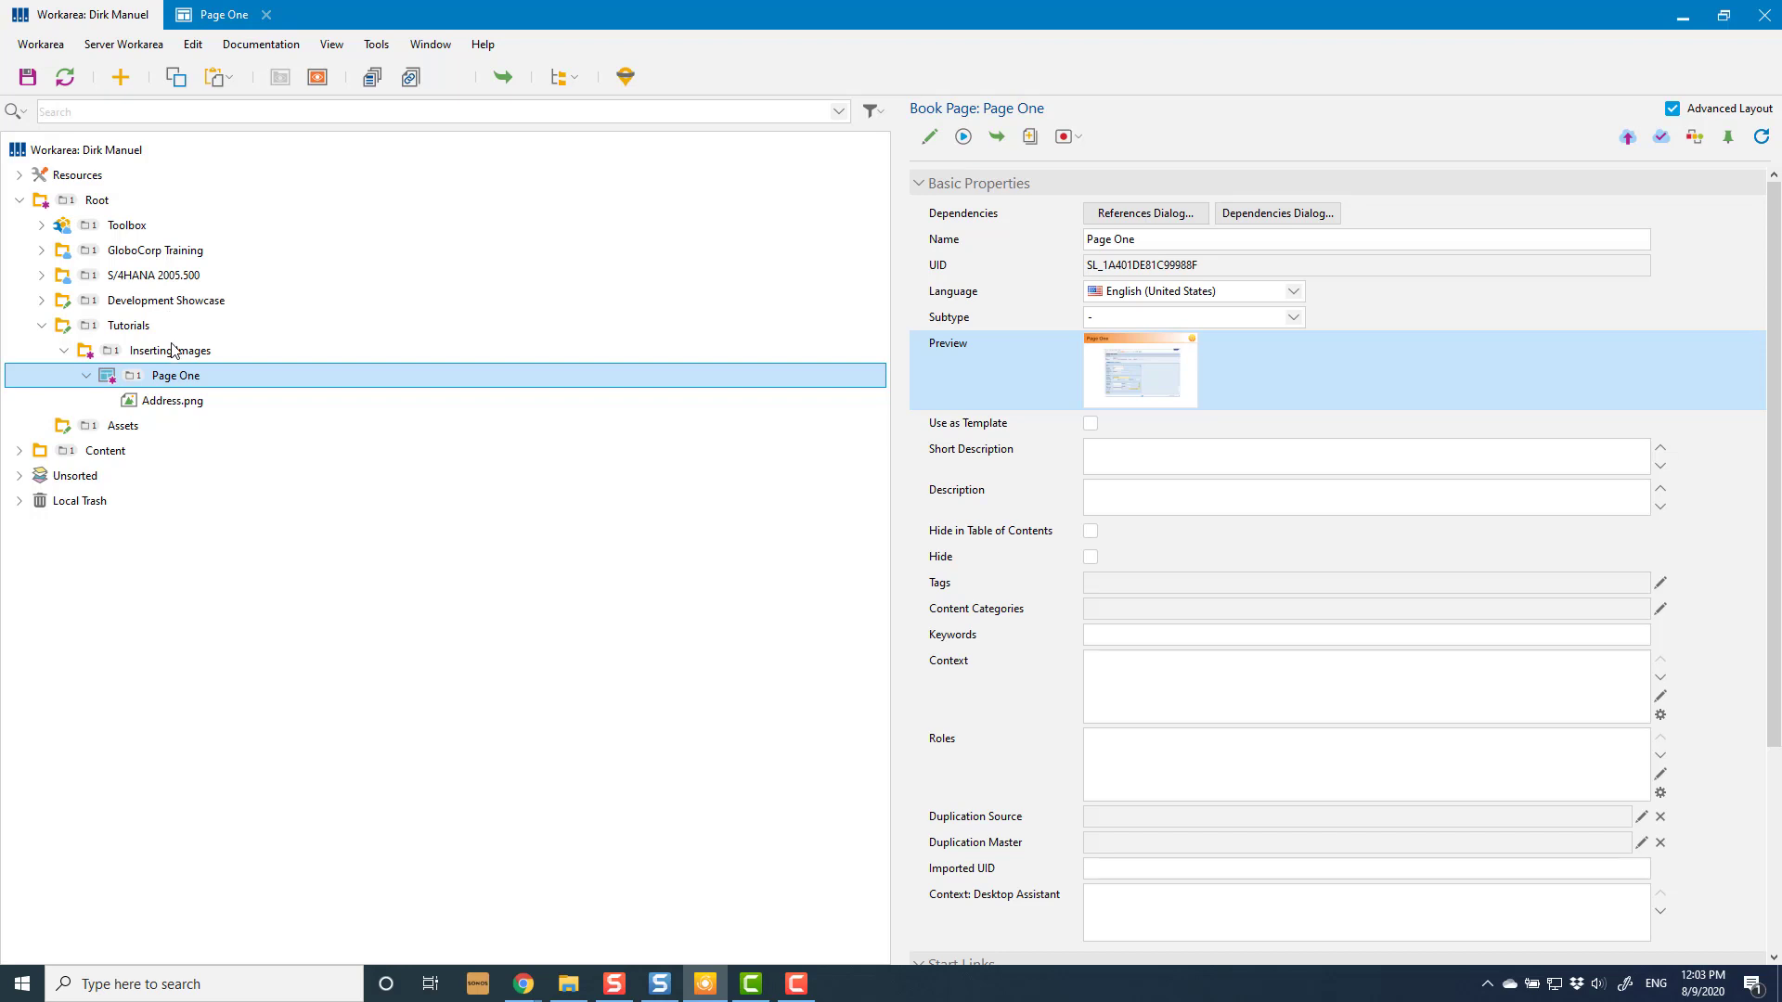
# Add a book page named 'Page Two' under the Inserting Images group
pyautogui.click(173, 351)
pyautogui.click(121, 86)
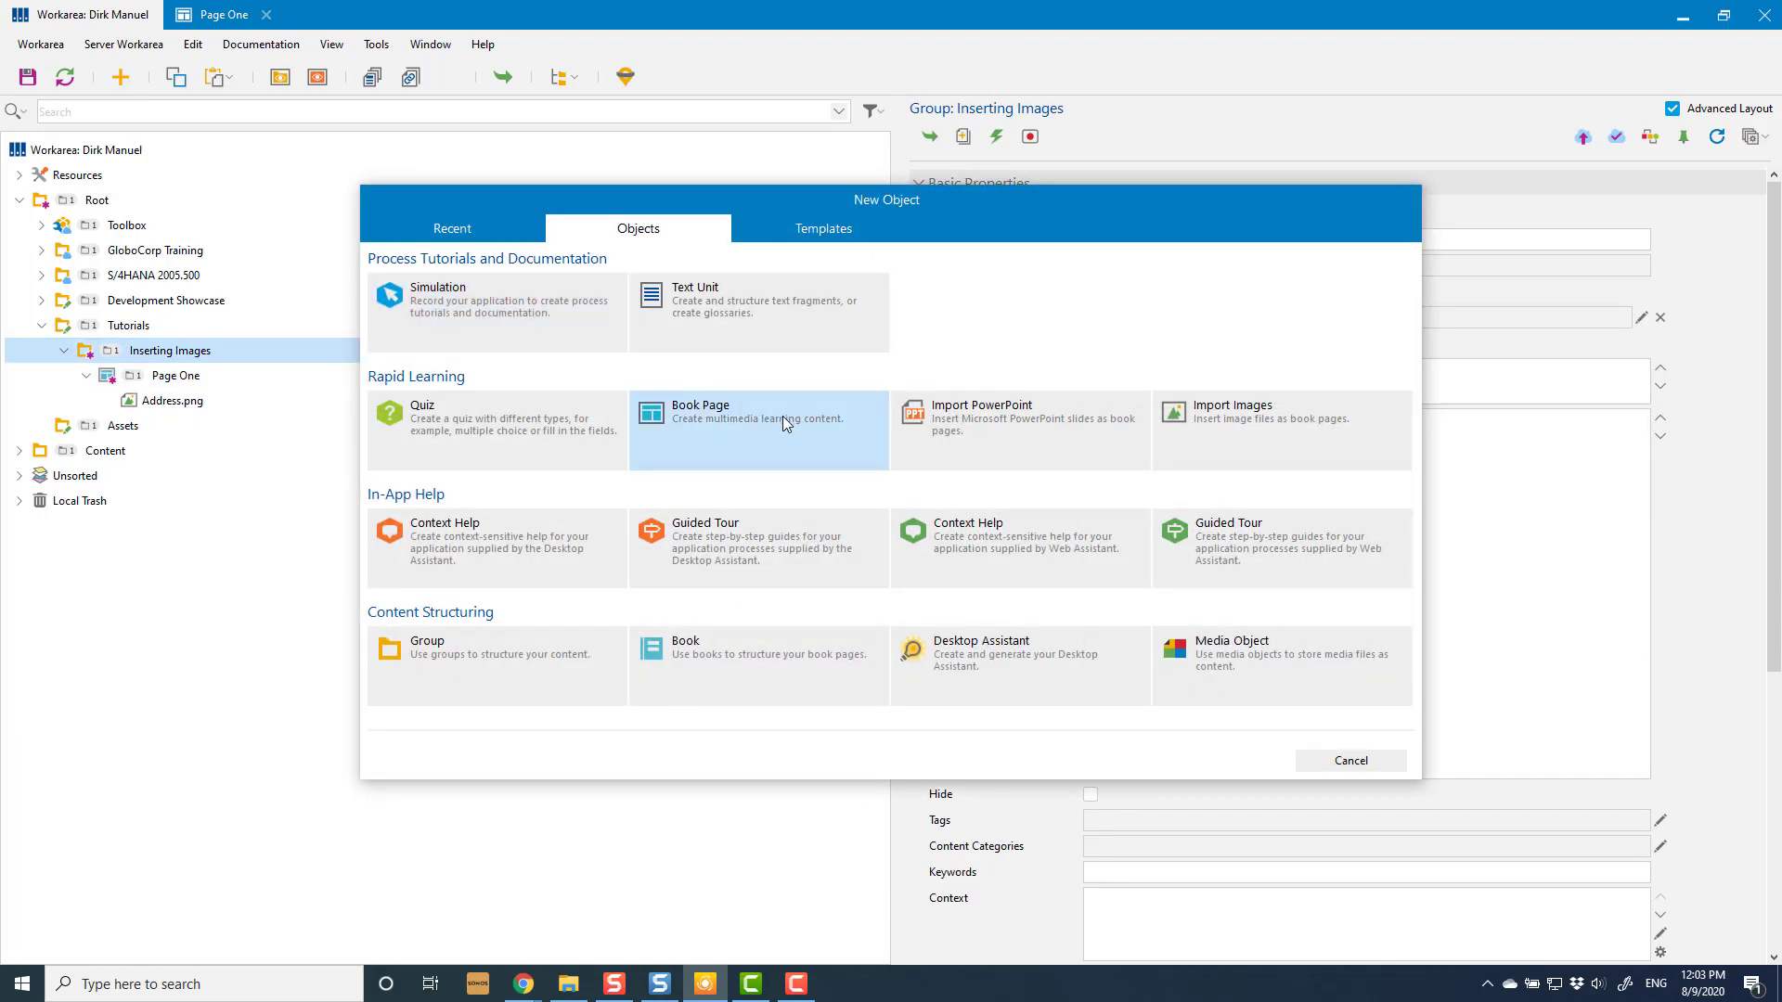
pyautogui.click(716, 433)
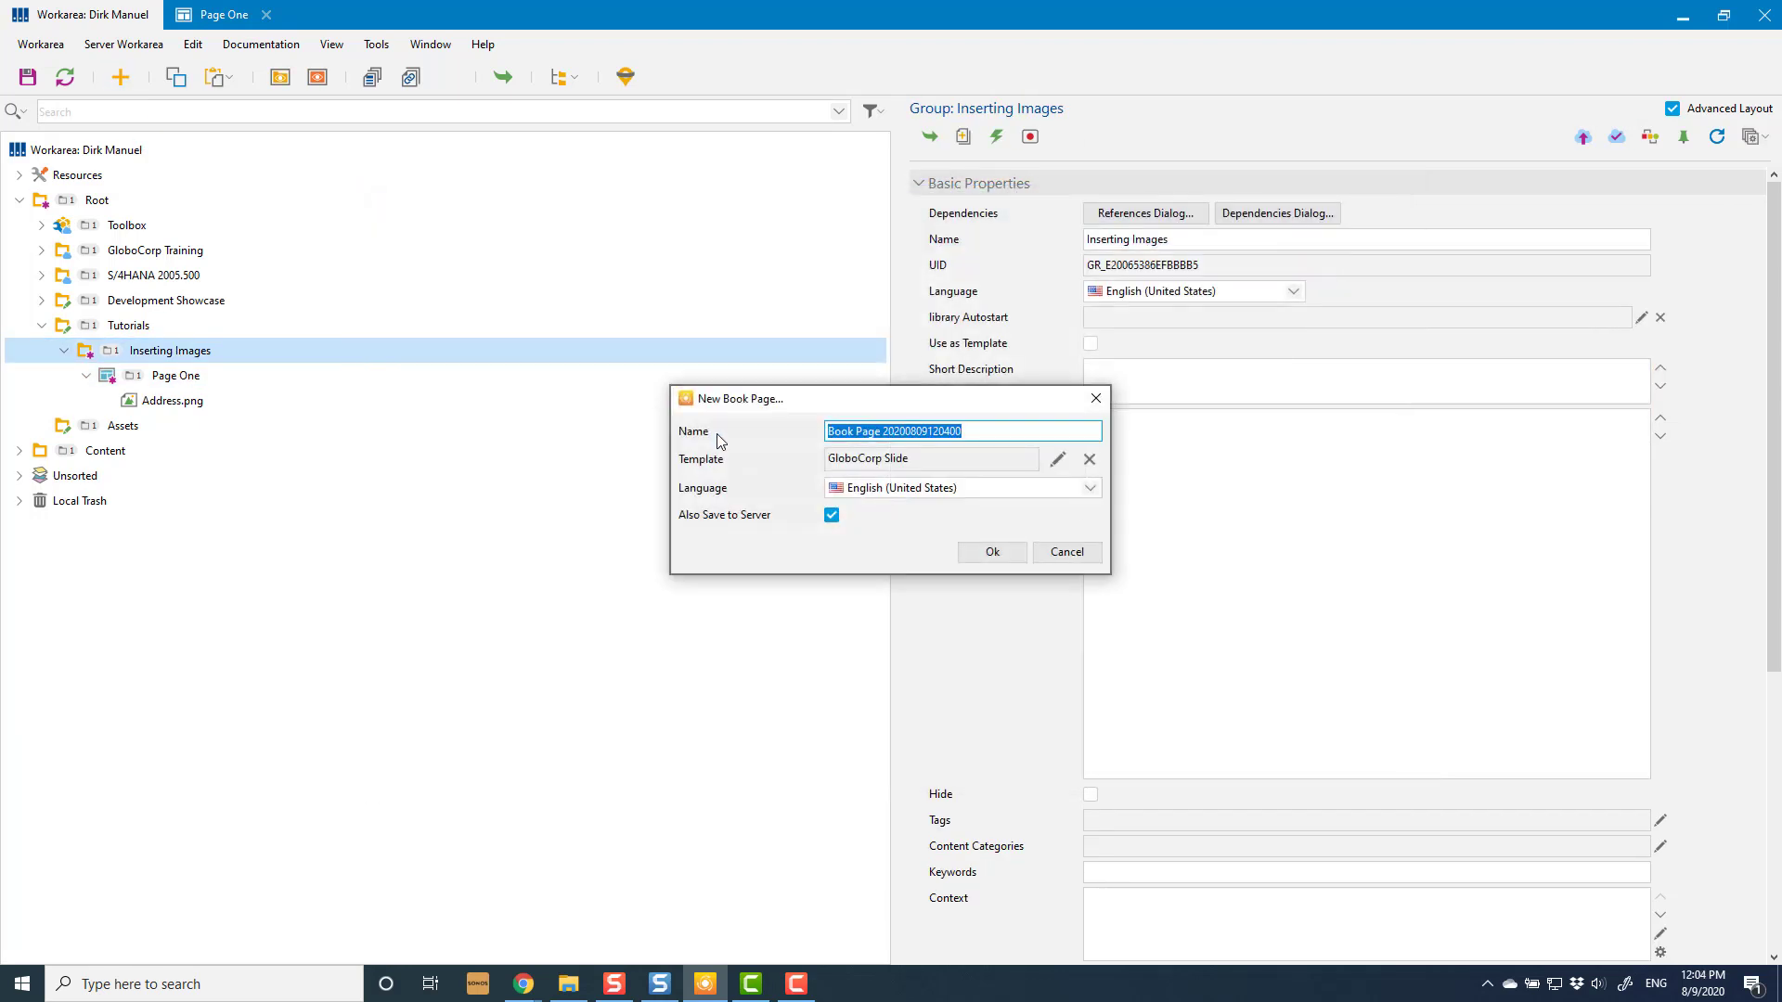
pyautogui.write('Page Two')
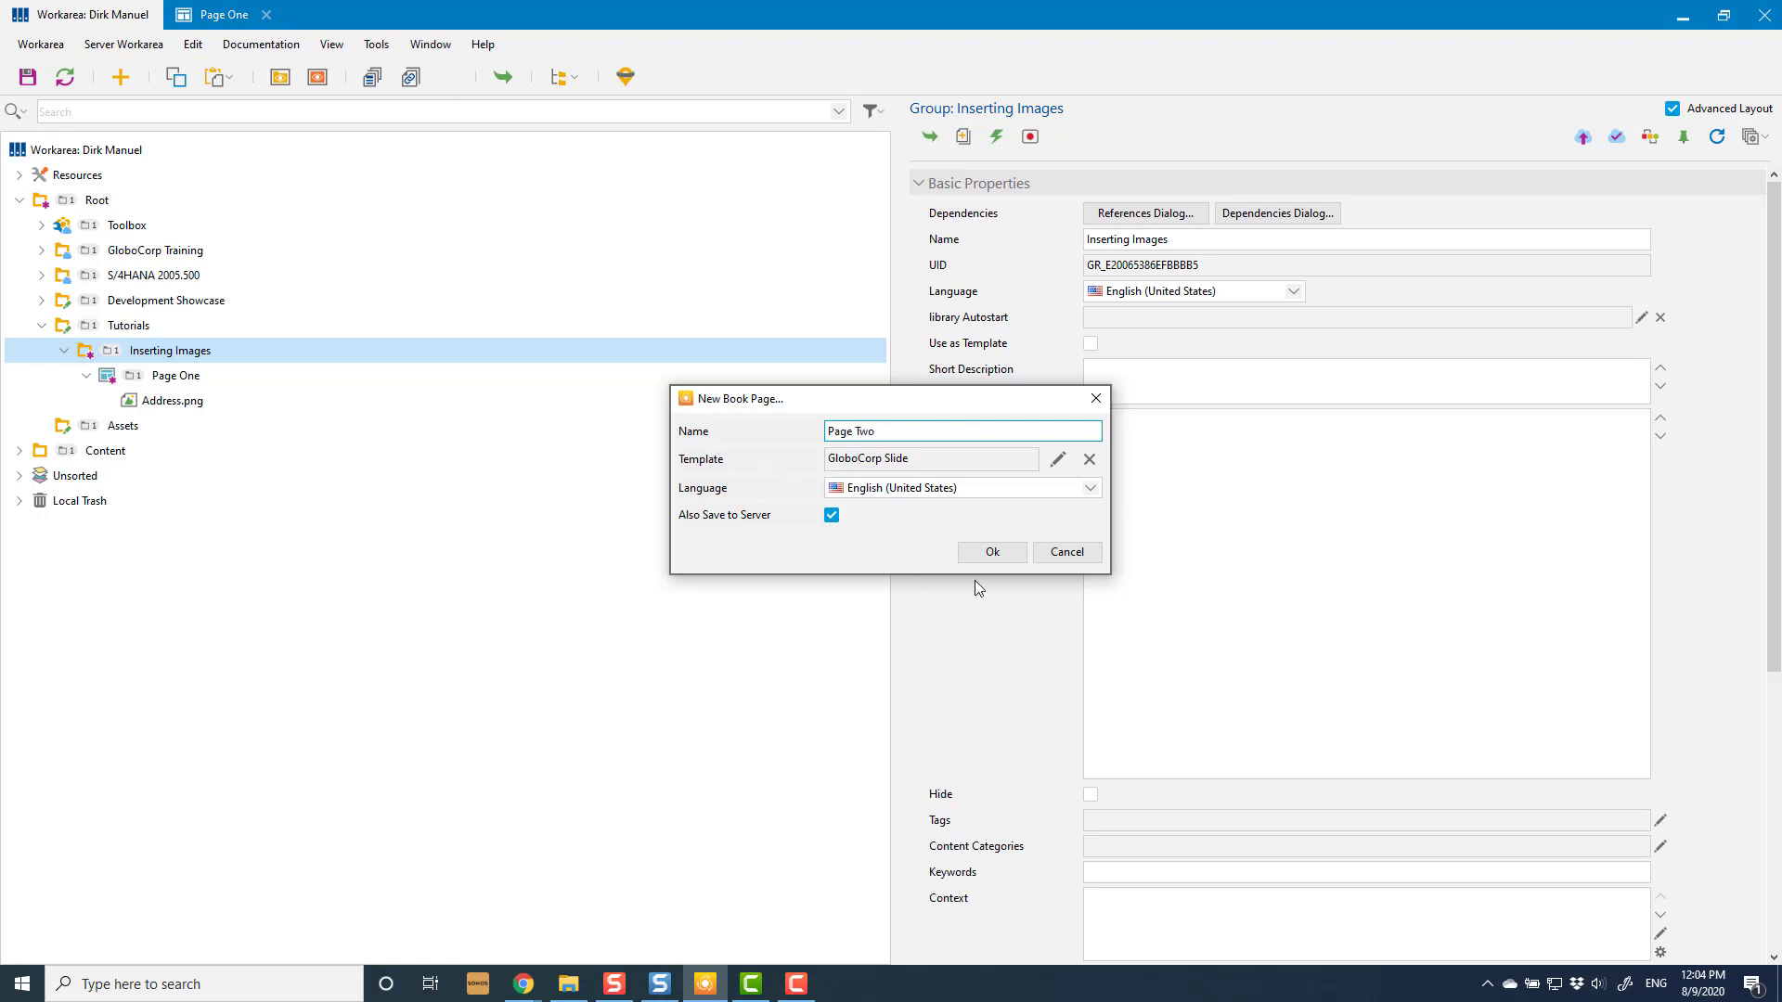
pyautogui.click(992, 551)
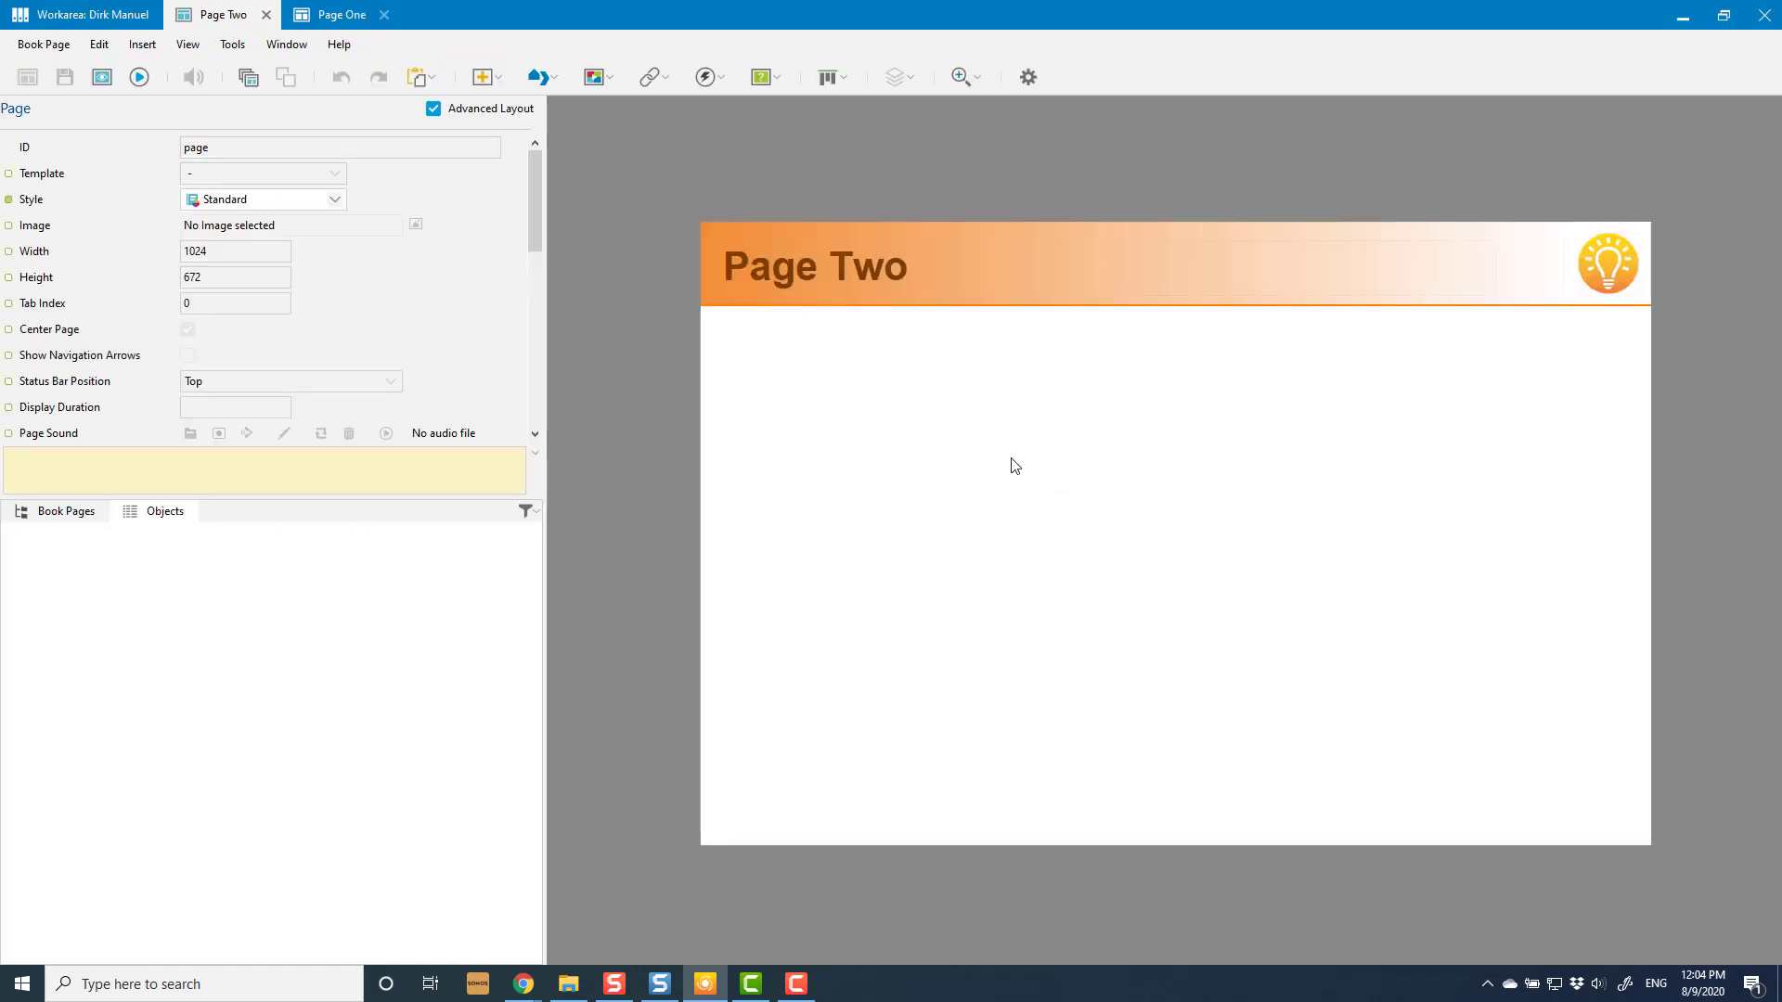
# Insert Address.png from Page One's workarea images onto Page Two, nudge it, and save
pyautogui.click(504, 79)
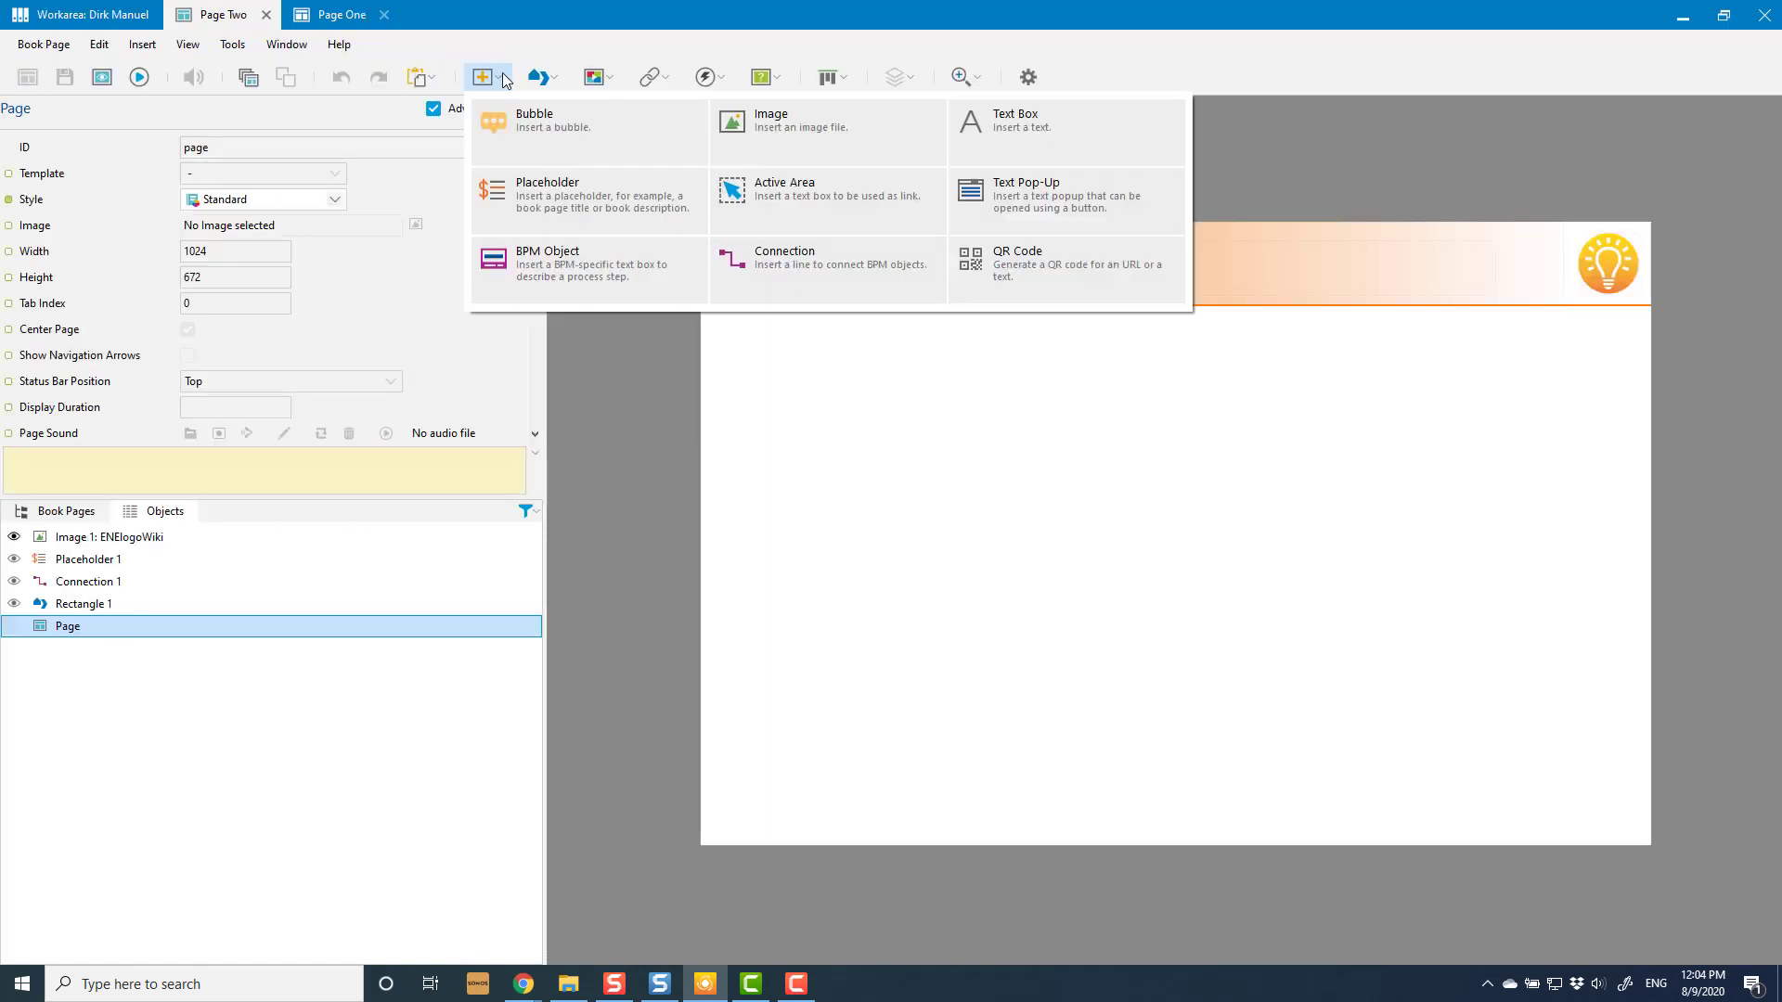
pyautogui.click(806, 128)
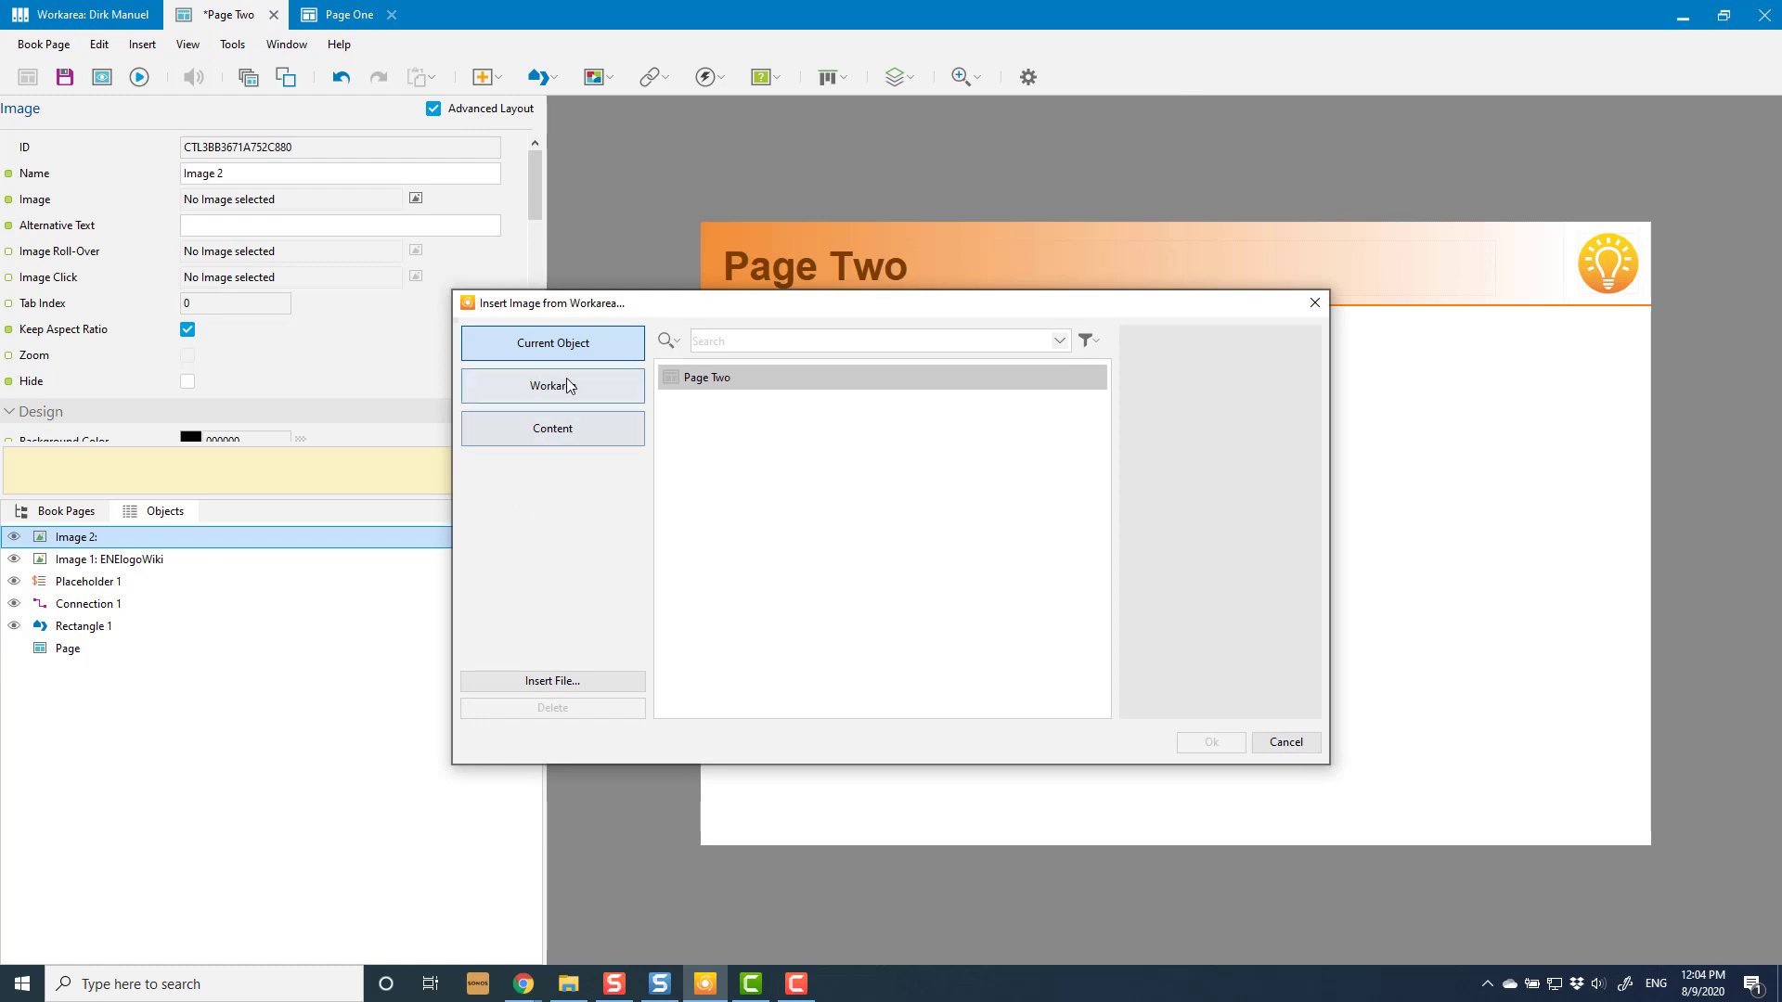
pyautogui.click(570, 386)
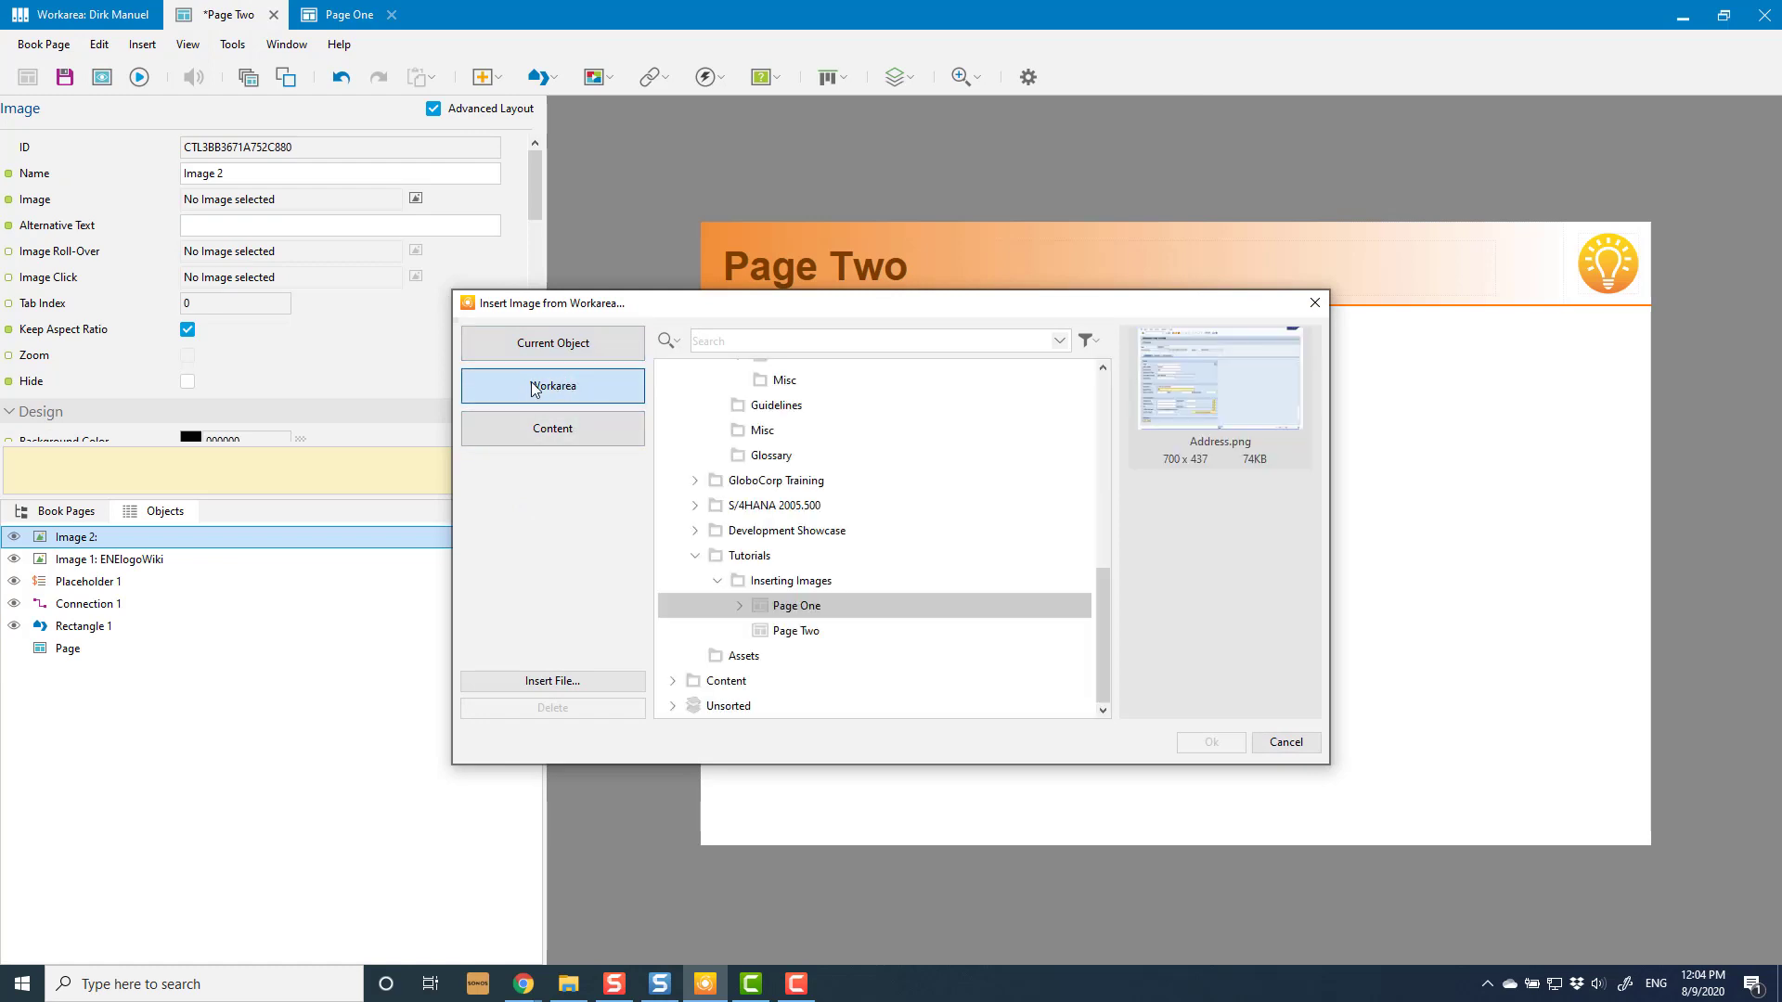
pyautogui.click(741, 606)
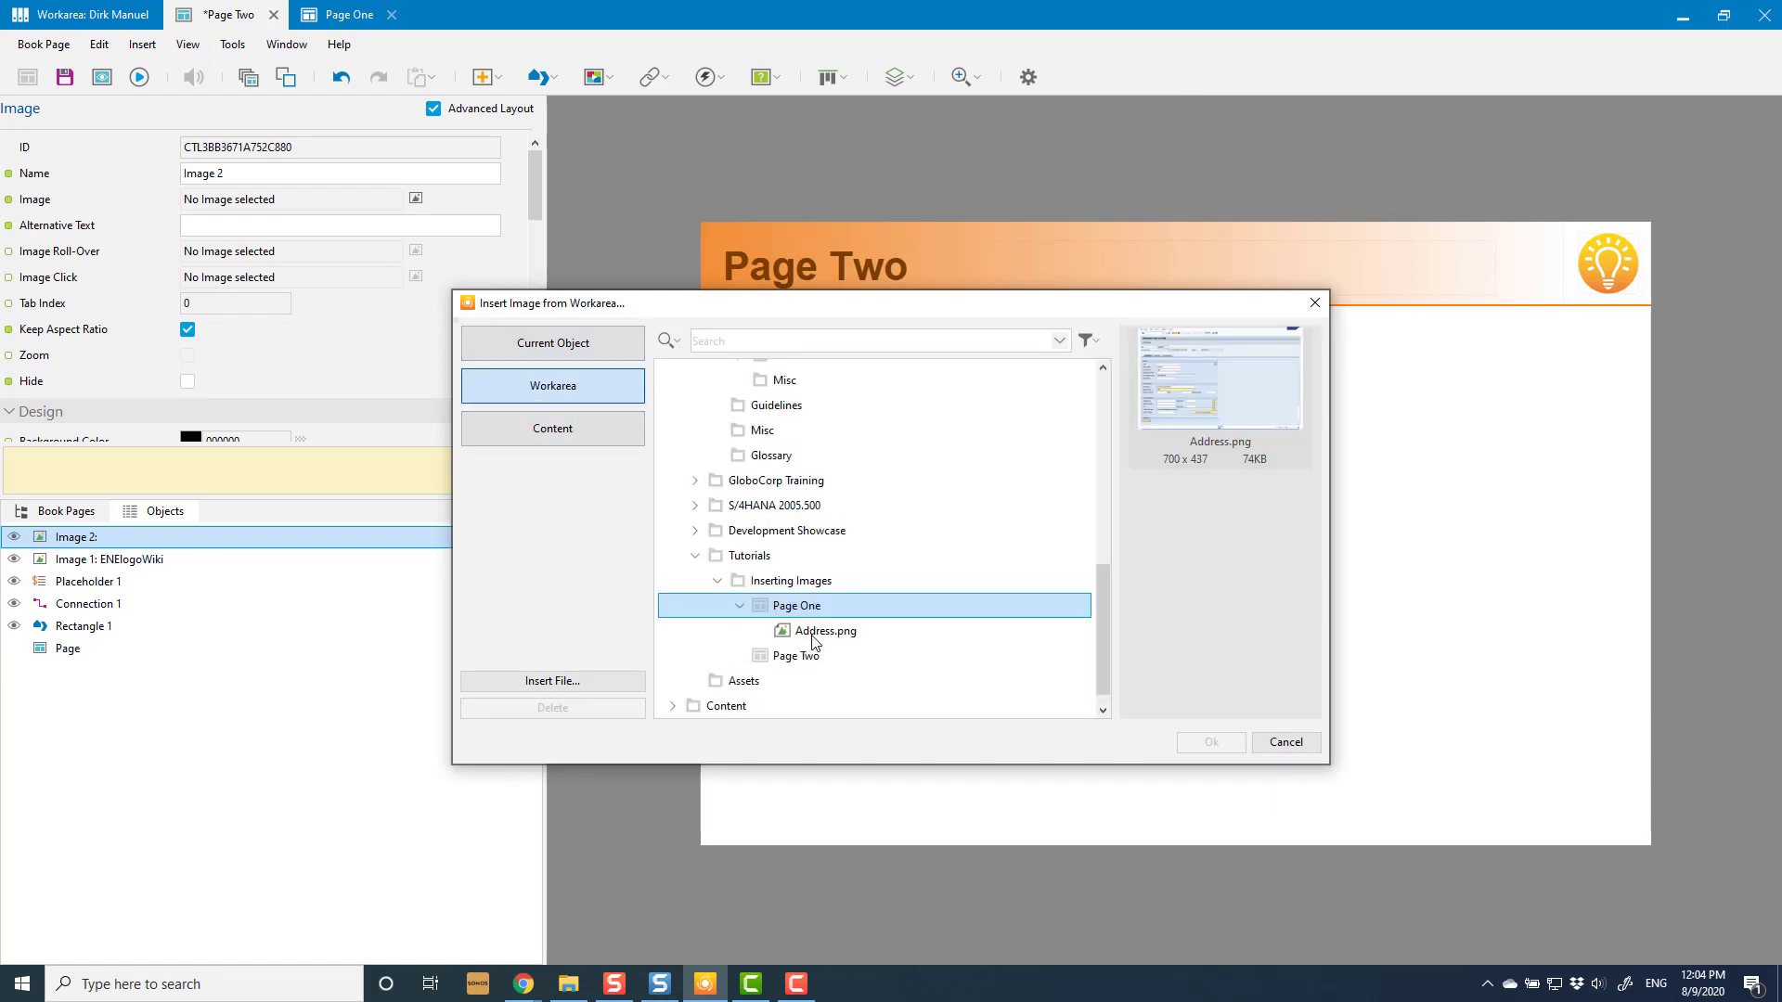
pyautogui.click(813, 635)
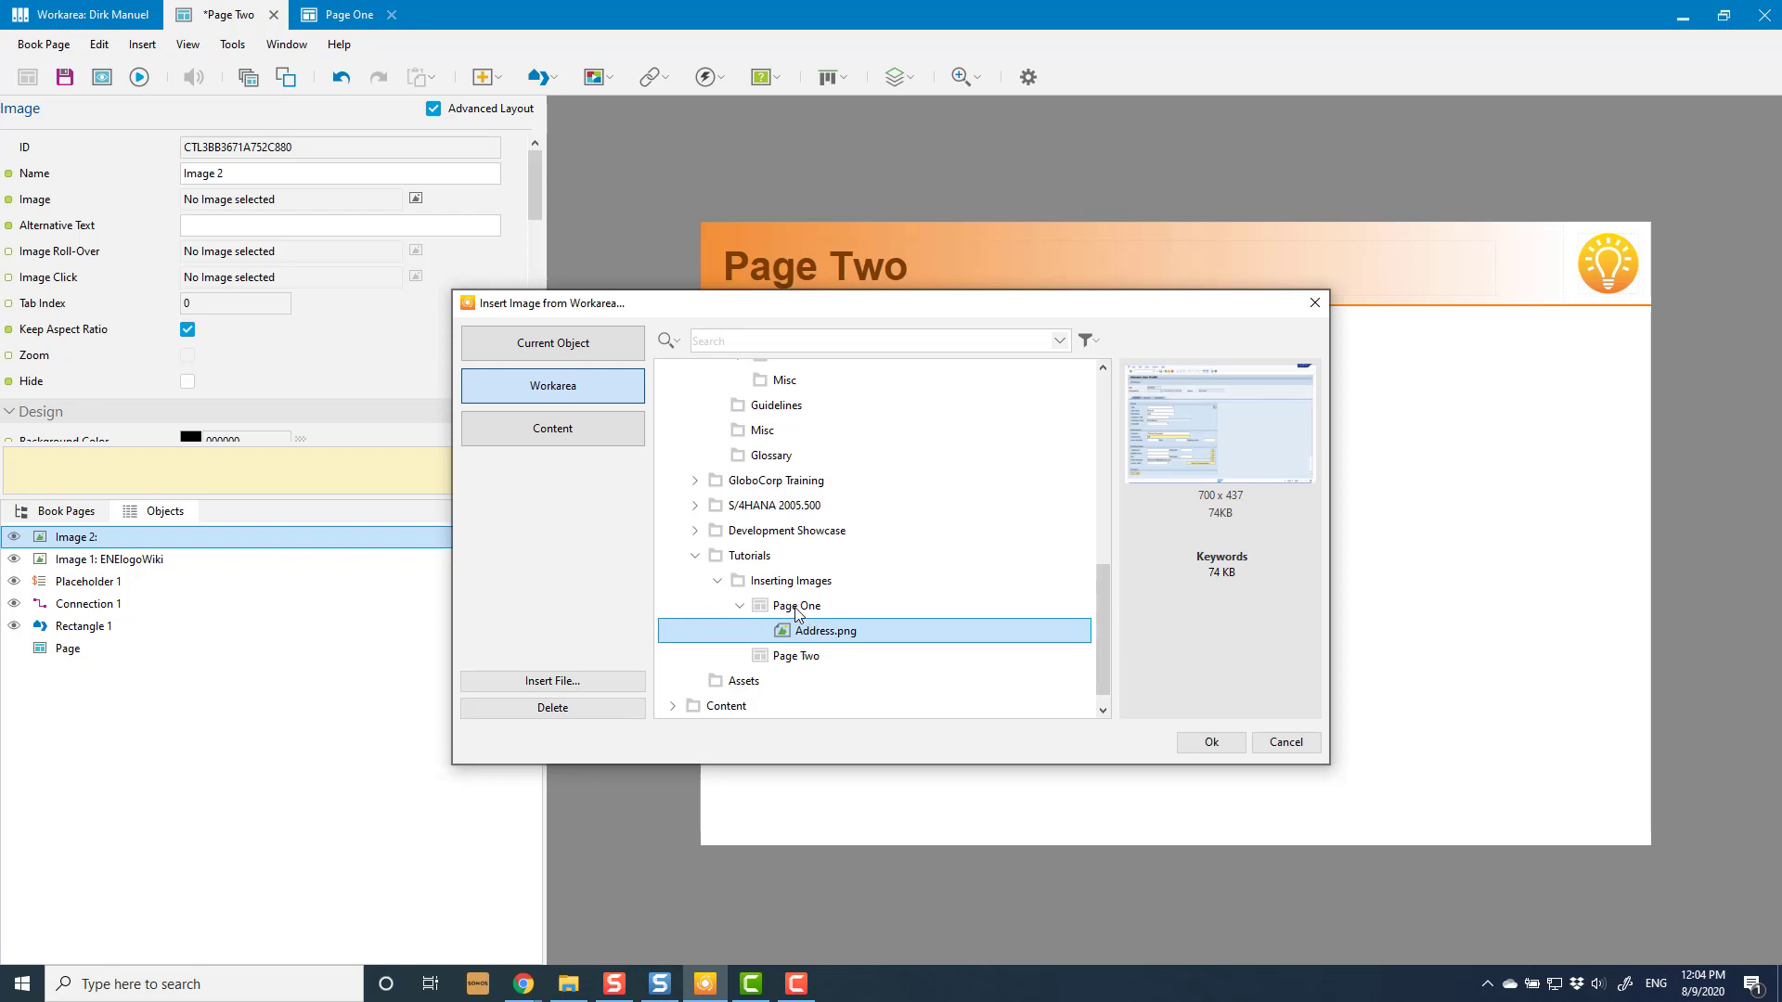
pyautogui.click(1215, 745)
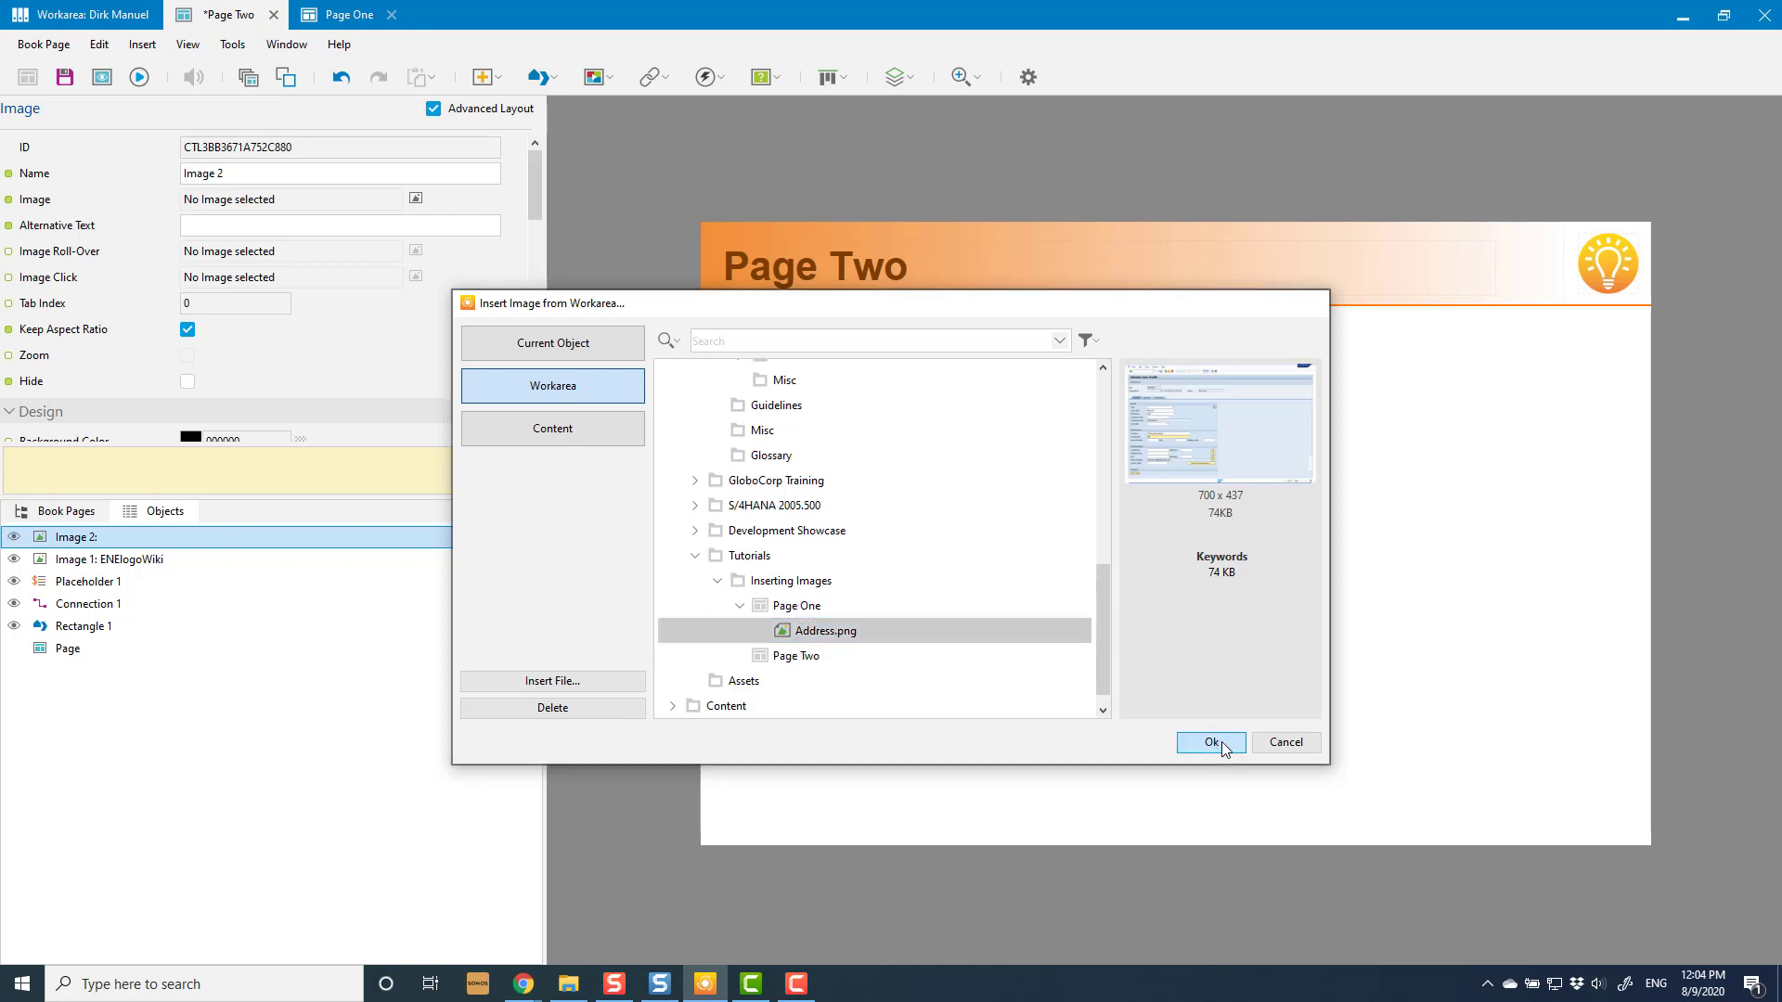
pyautogui.moveTo(1459, 543); pyautogui.dragTo(1453, 573)
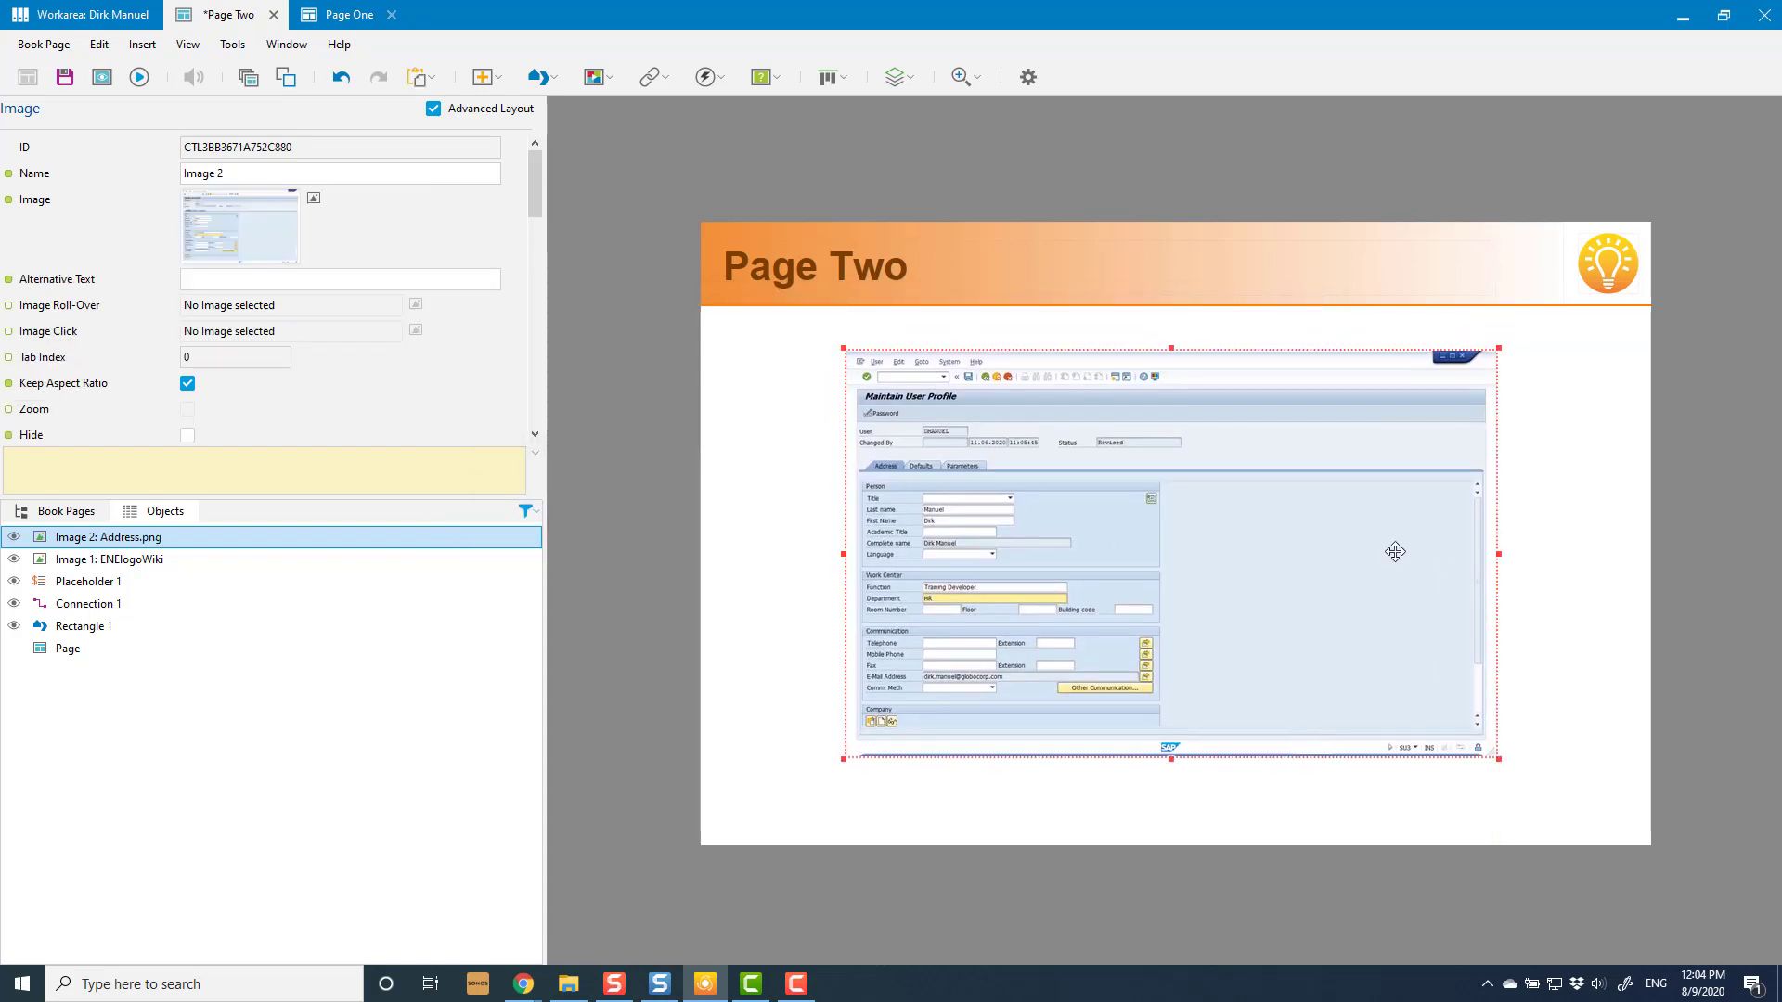
pyautogui.click(64, 79)
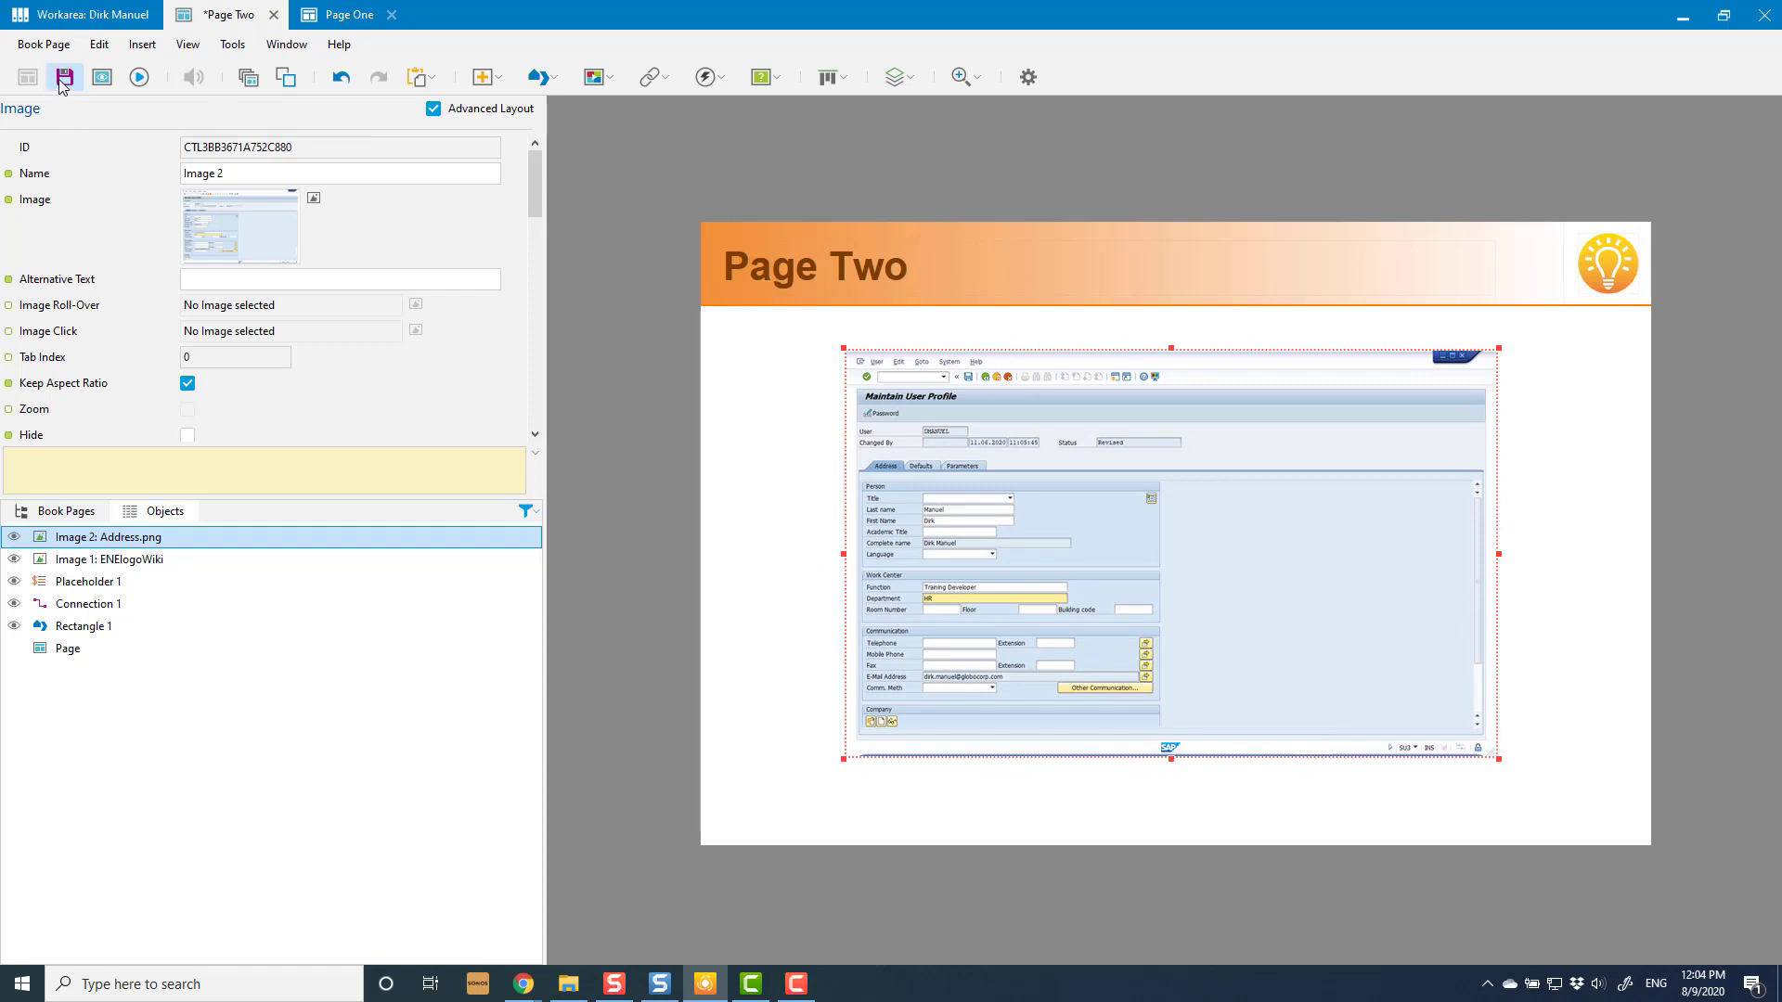
# Return to the workarea and inspect the properties of Address.png and Page Two
pyautogui.click(340, 17)
pyautogui.click(110, 21)
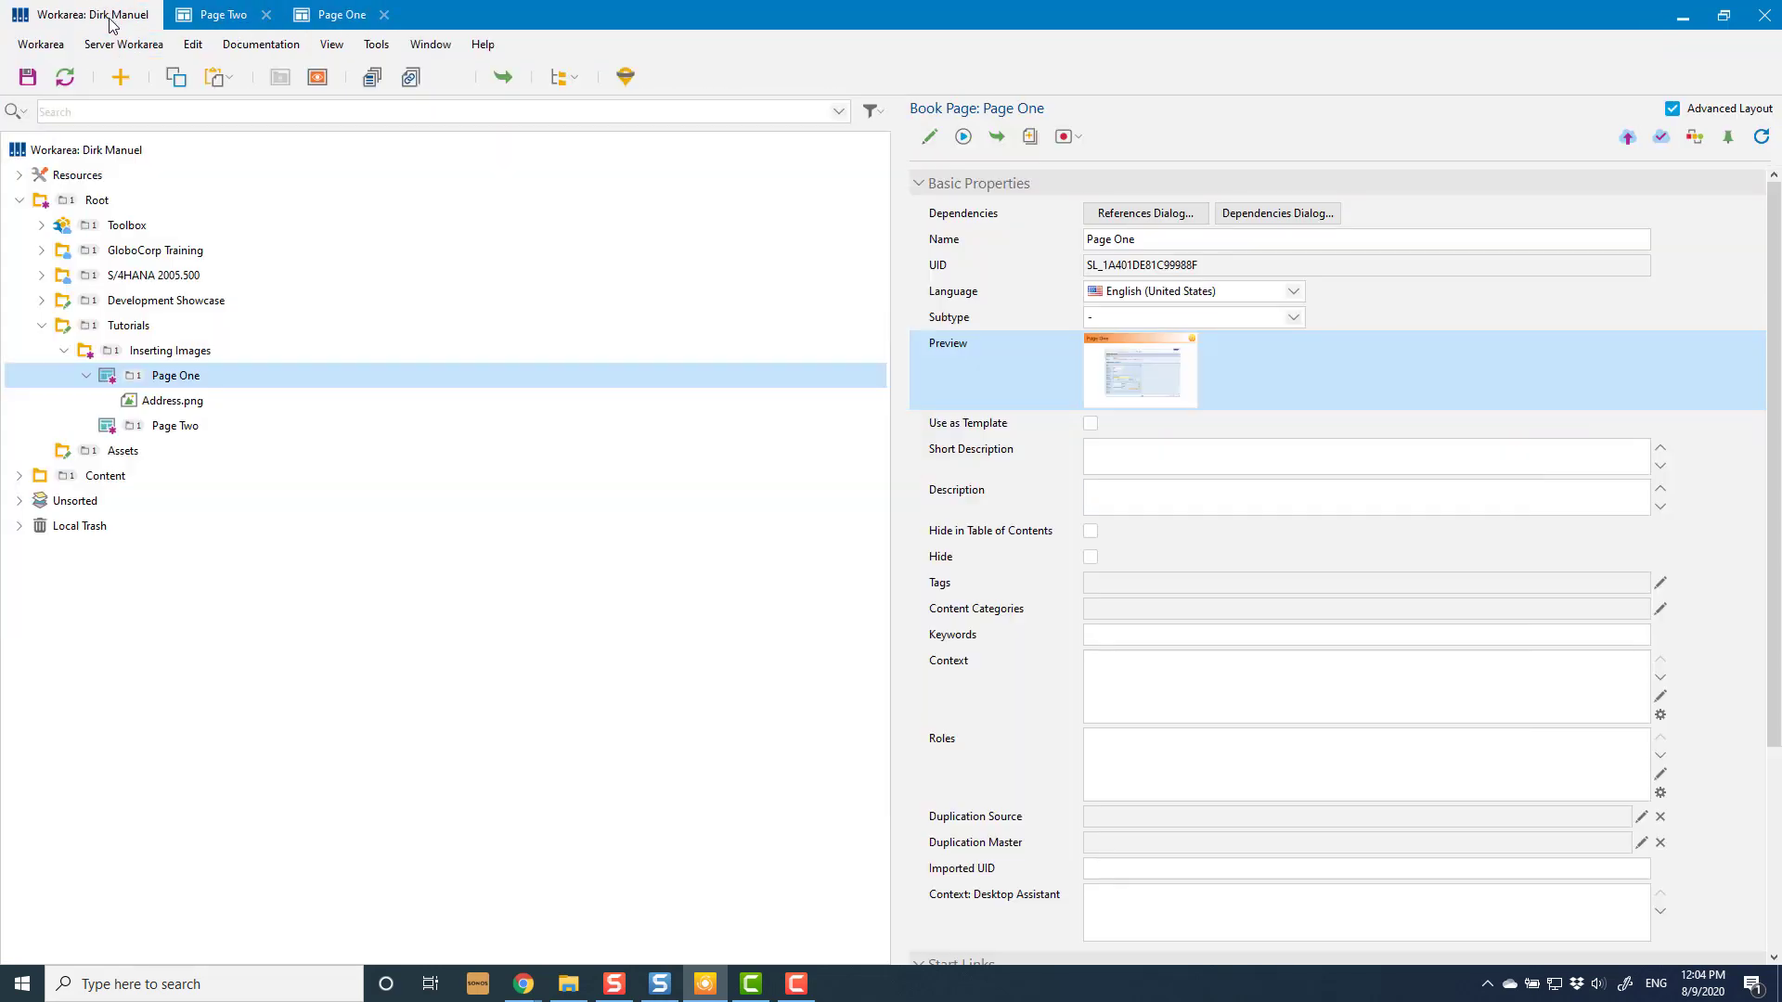
pyautogui.click(186, 401)
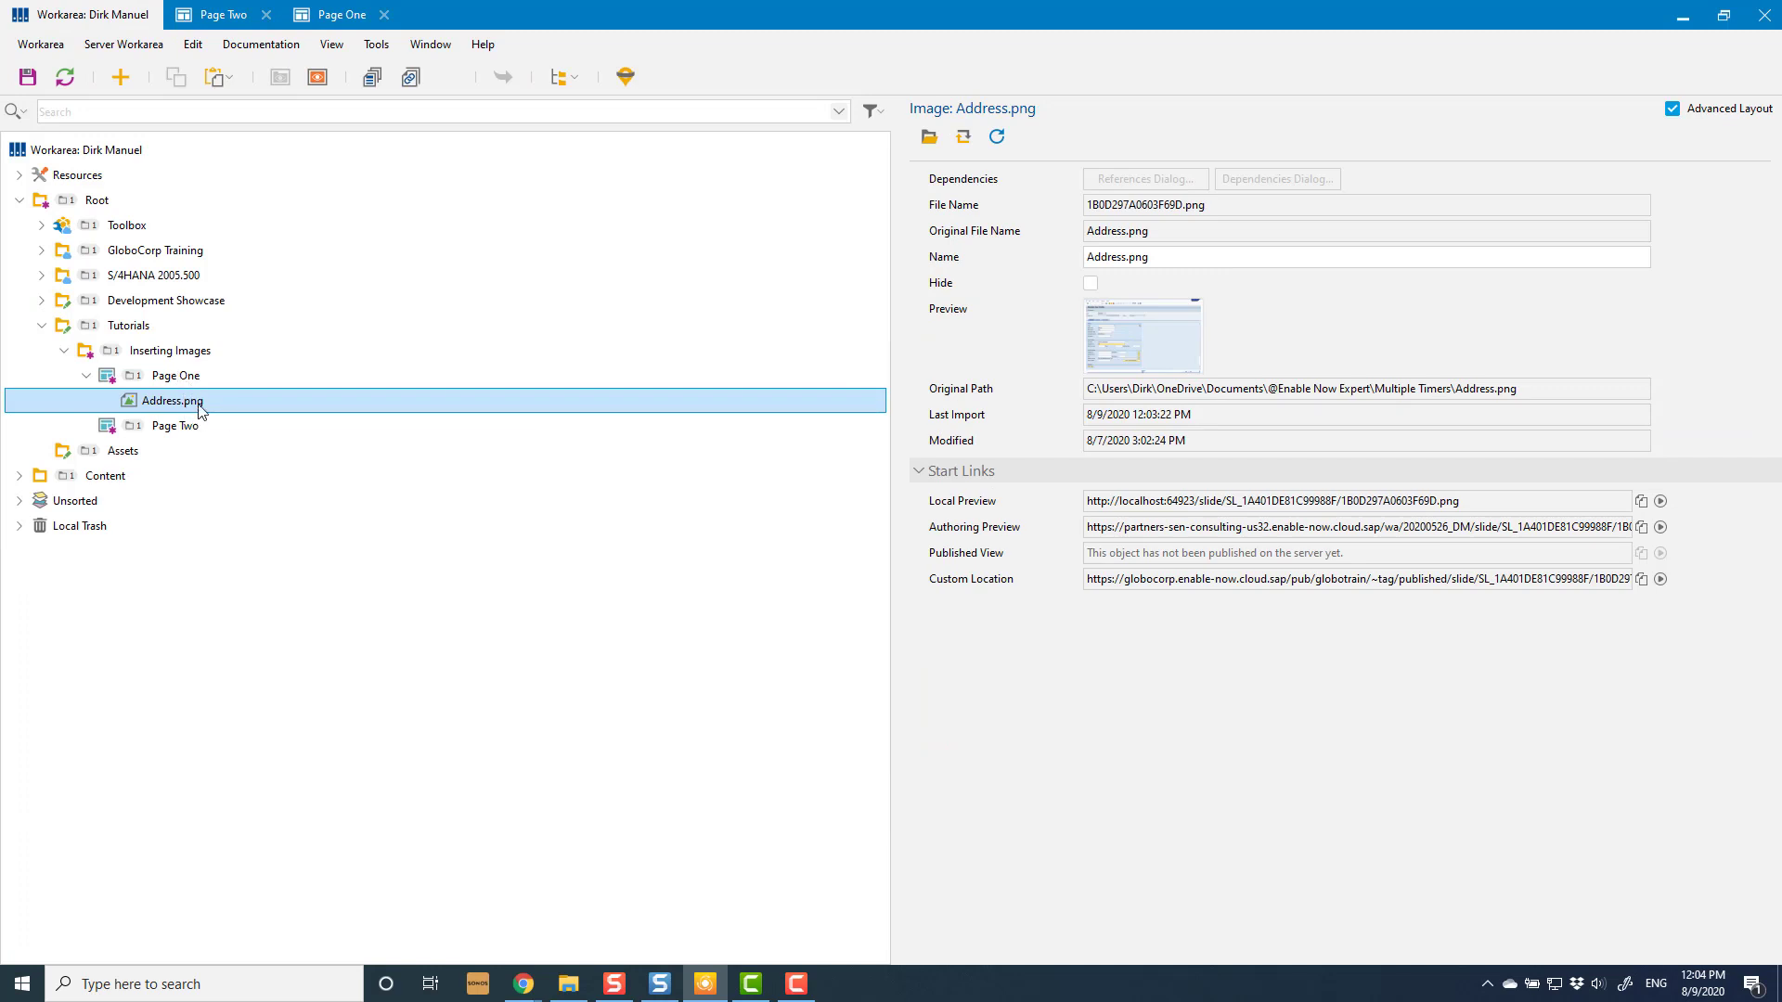
pyautogui.click(175, 425)
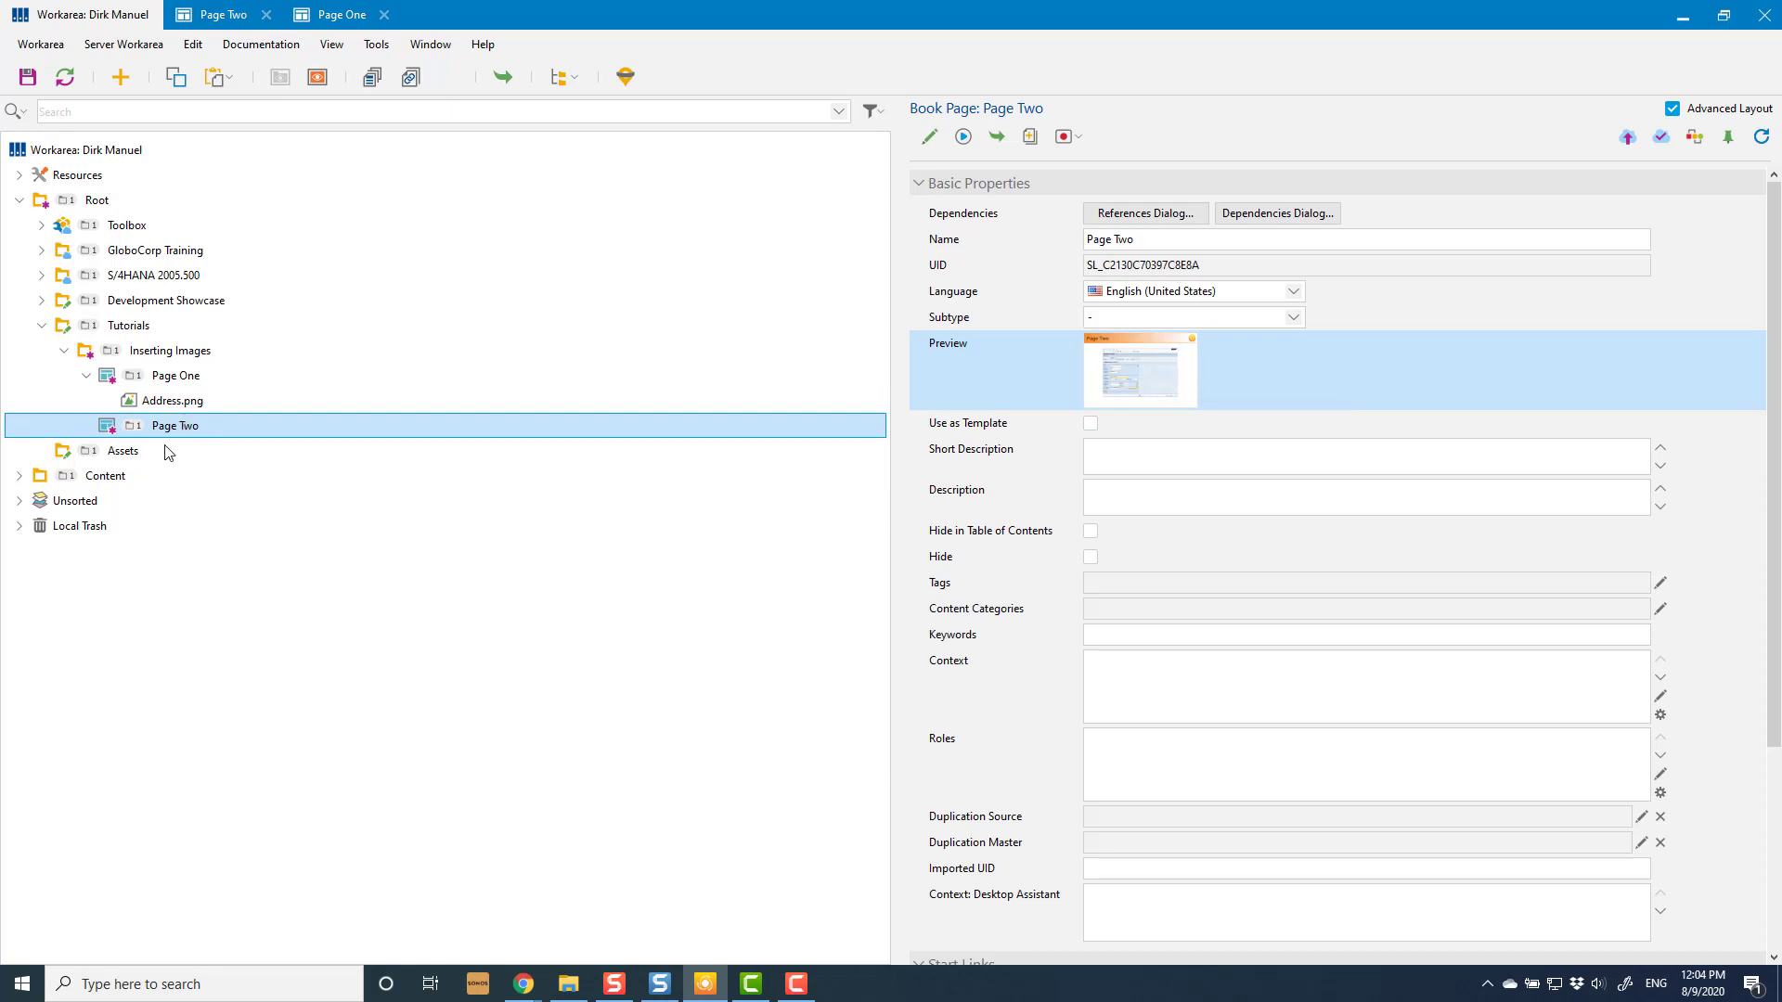
pyautogui.click(162, 409)
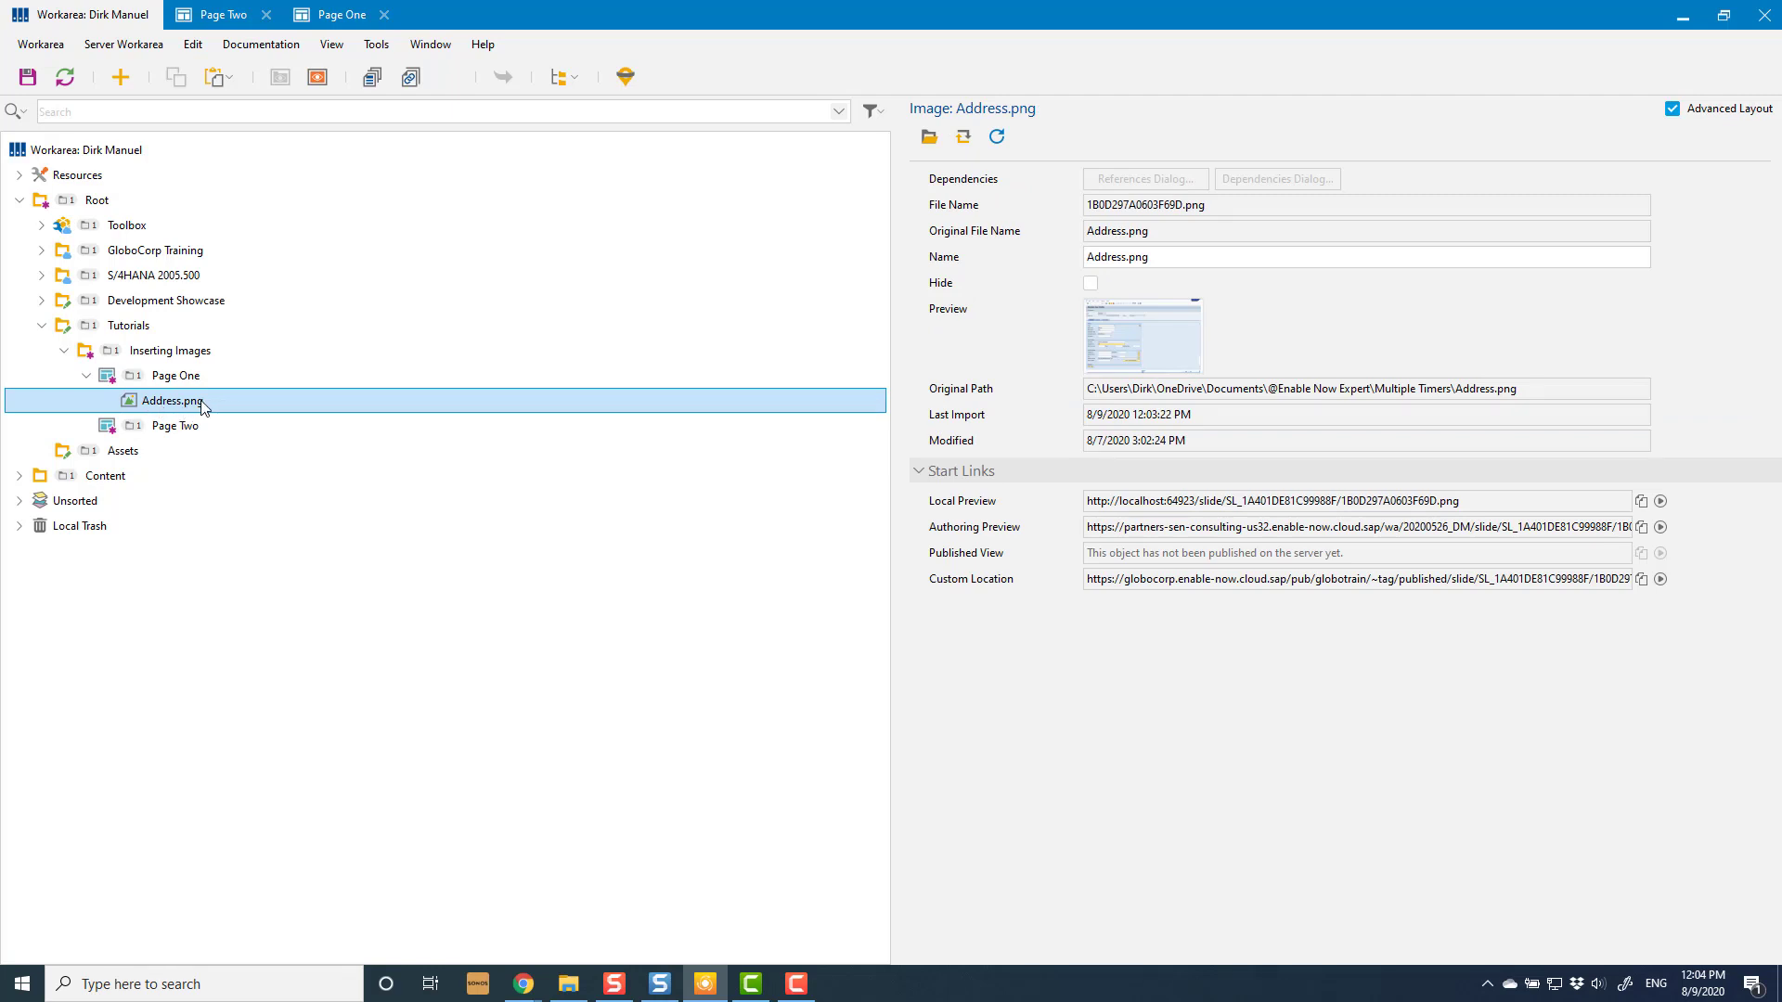
# Delete Page One from the workarea and the server, agreeing to close its editors
pyautogui.click(175, 374)
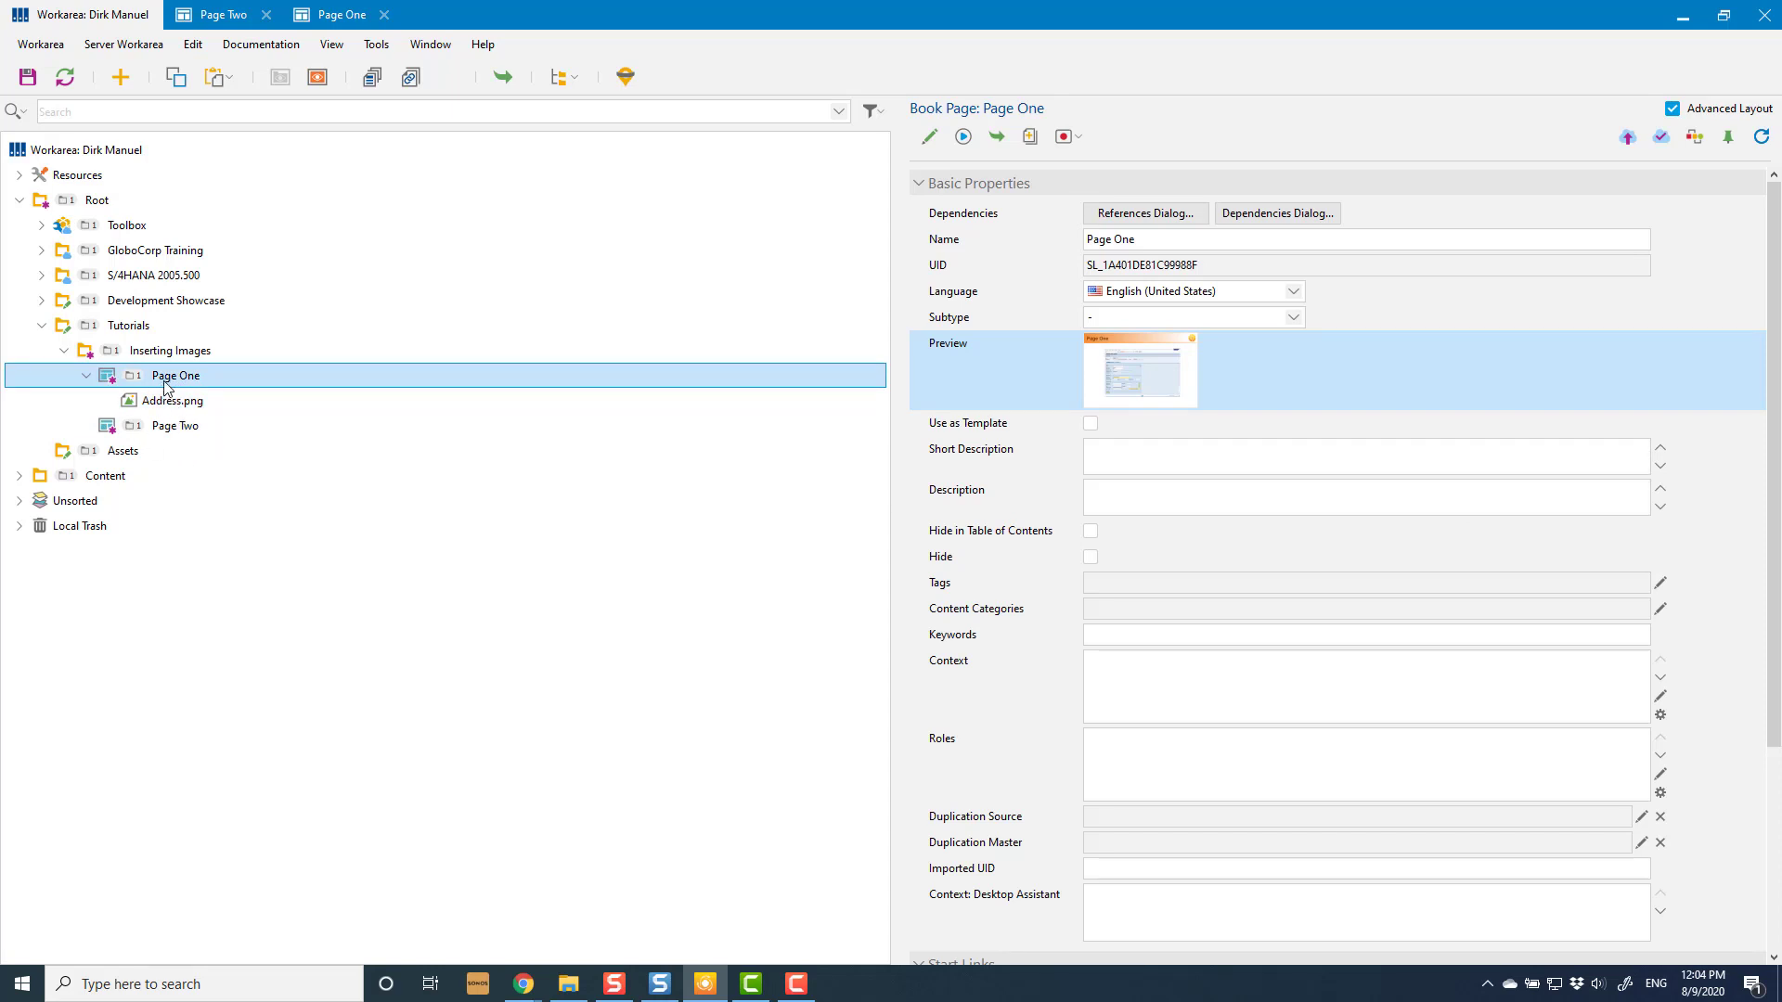
pyautogui.press('Delete')
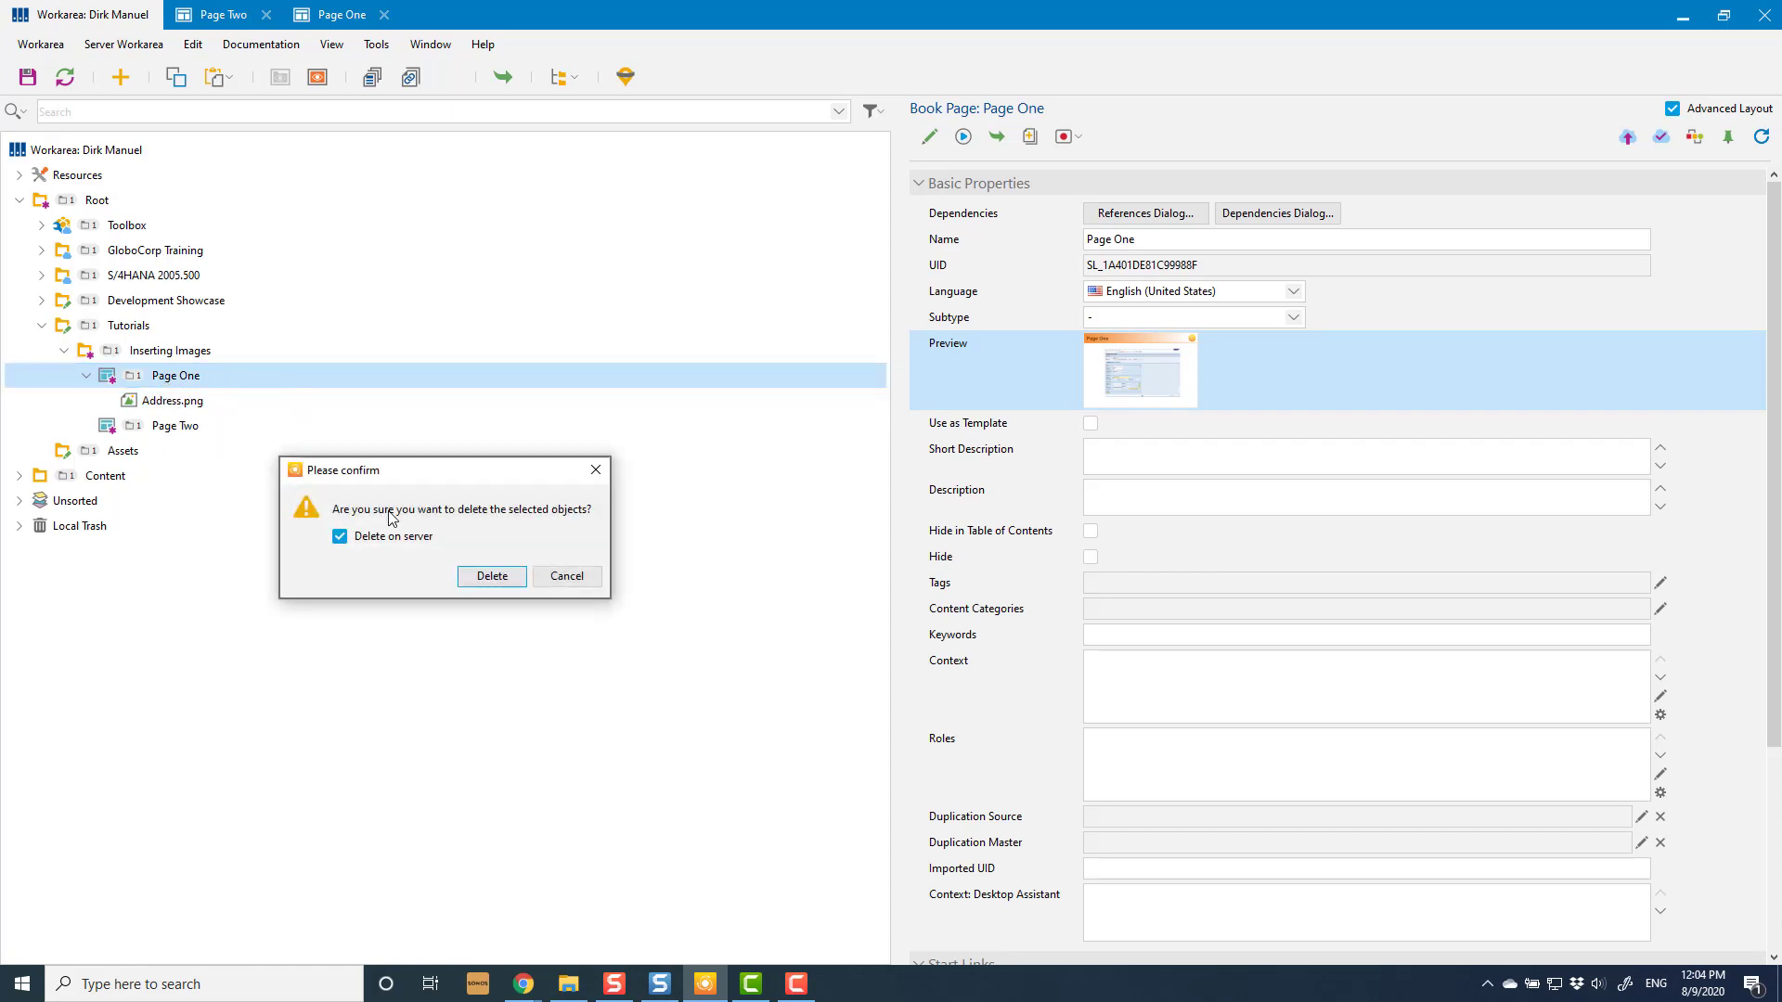
pyautogui.click(481, 578)
pyautogui.click(919, 546)
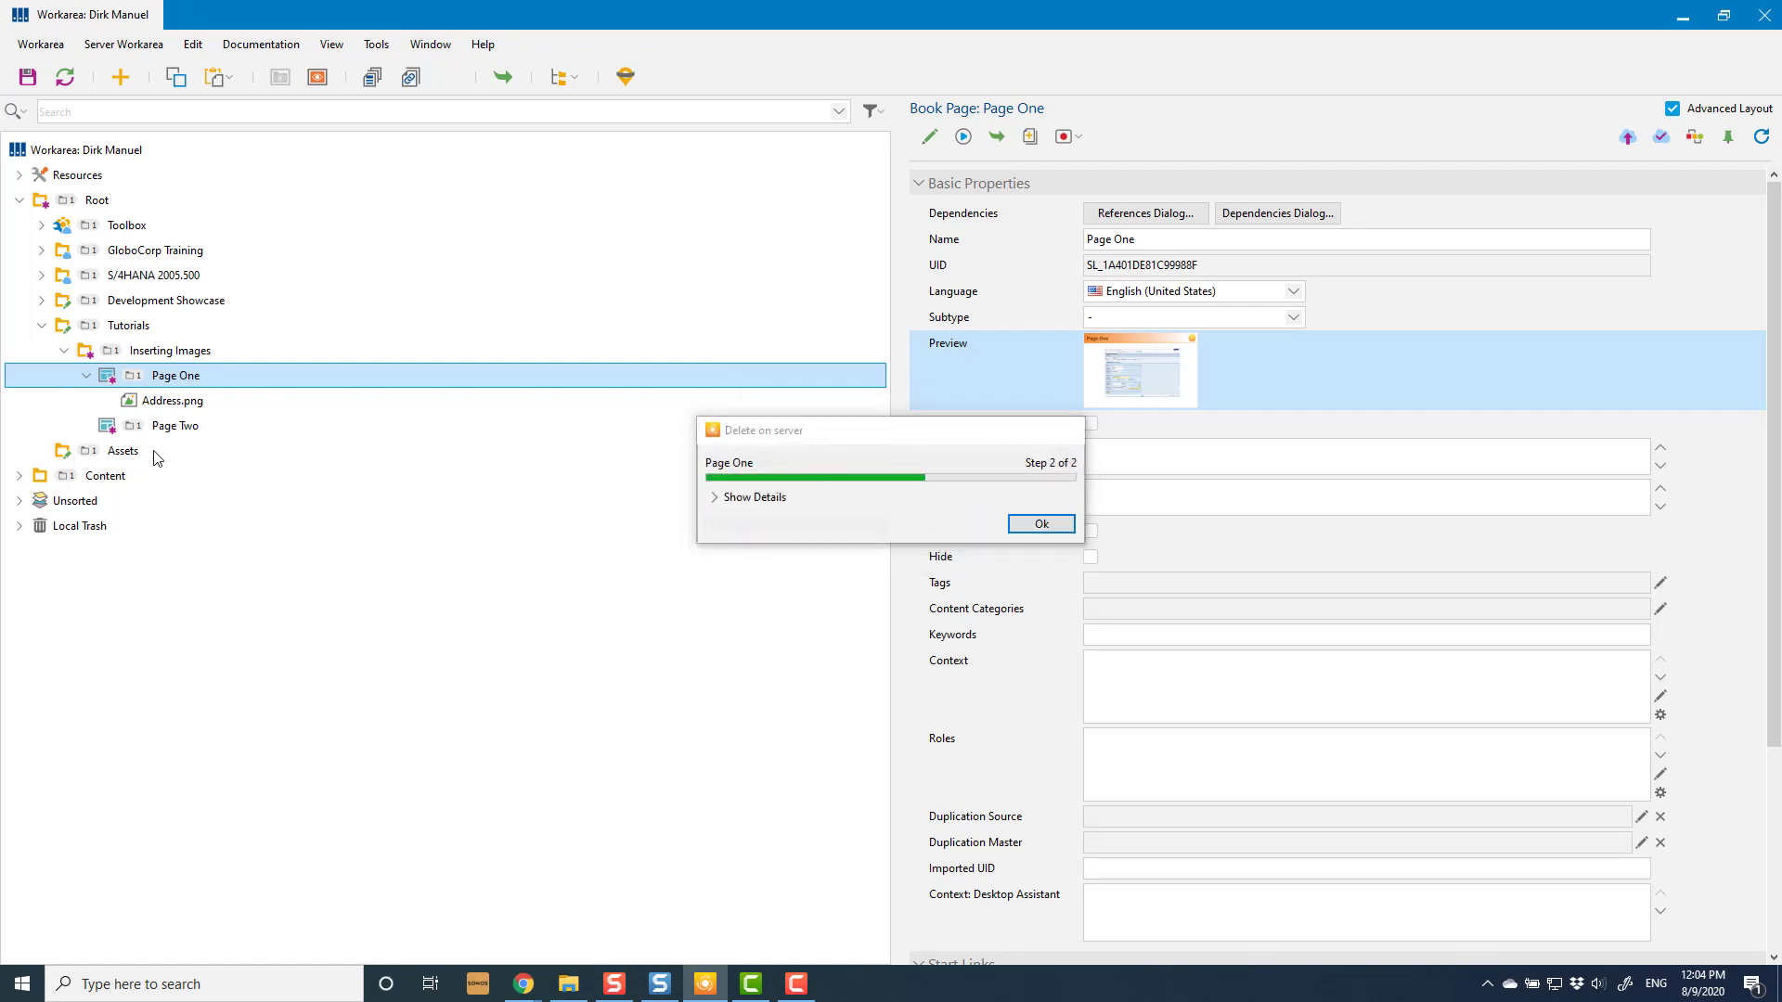
pyautogui.doubleClick(158, 377)
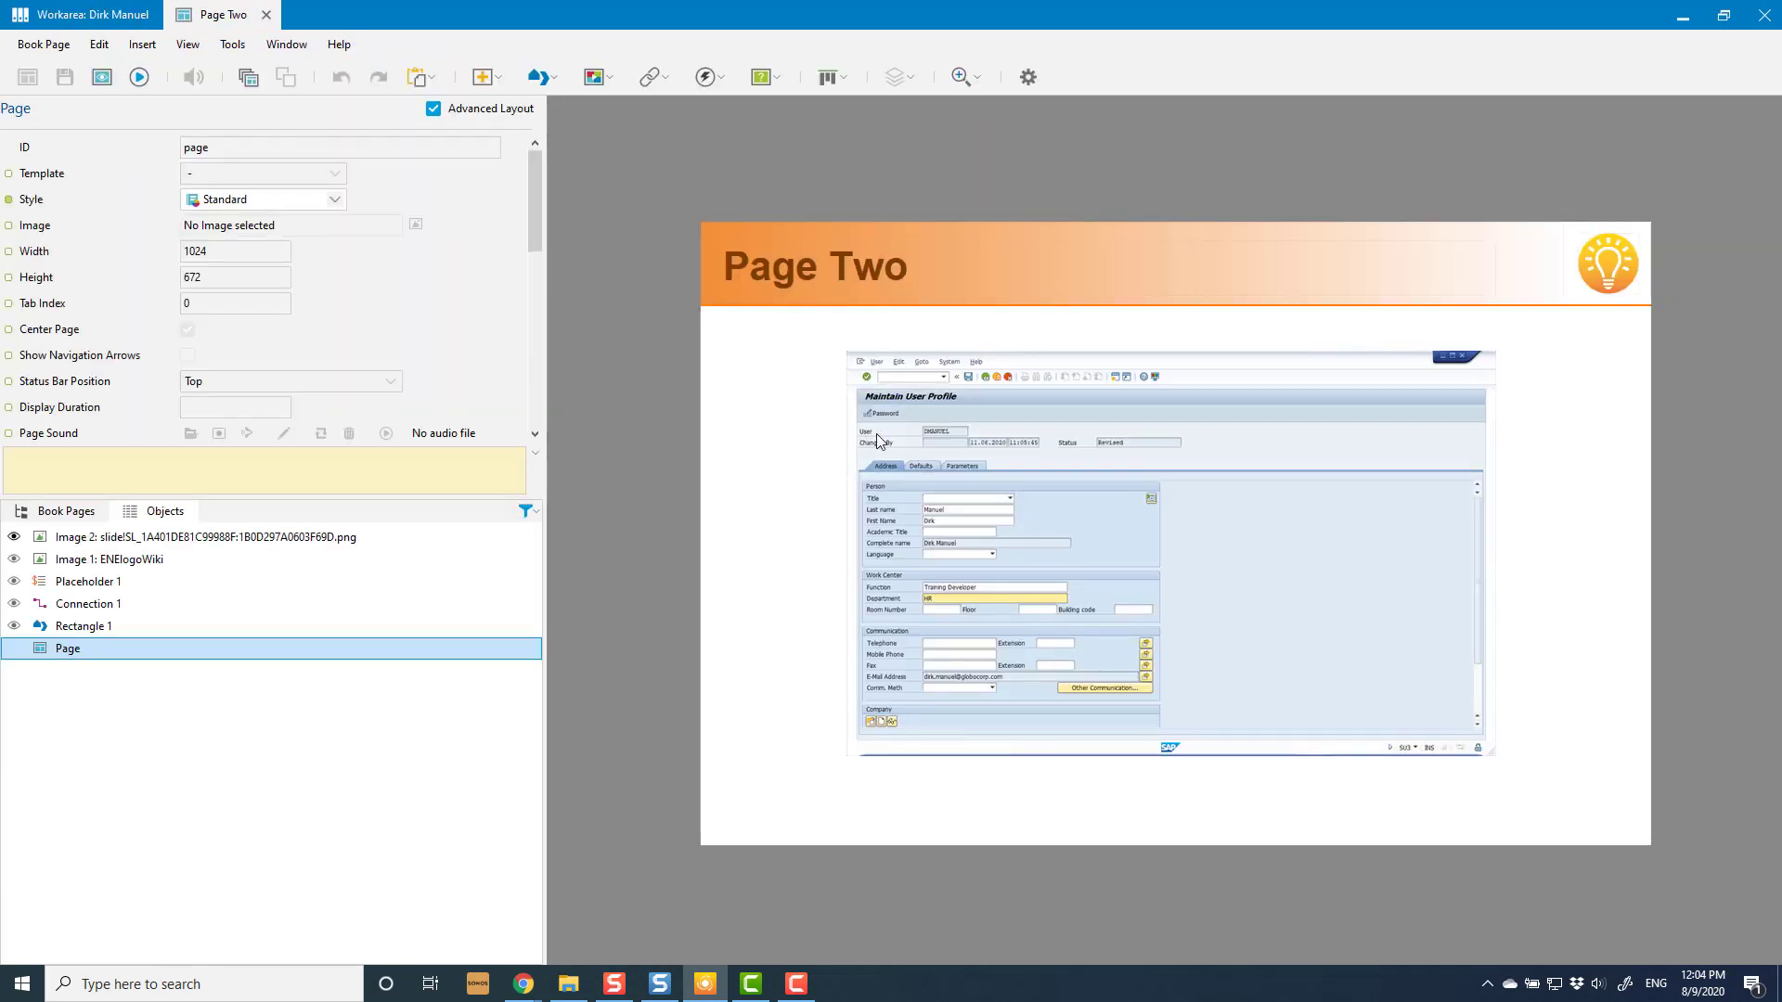
pyautogui.click(1033, 458)
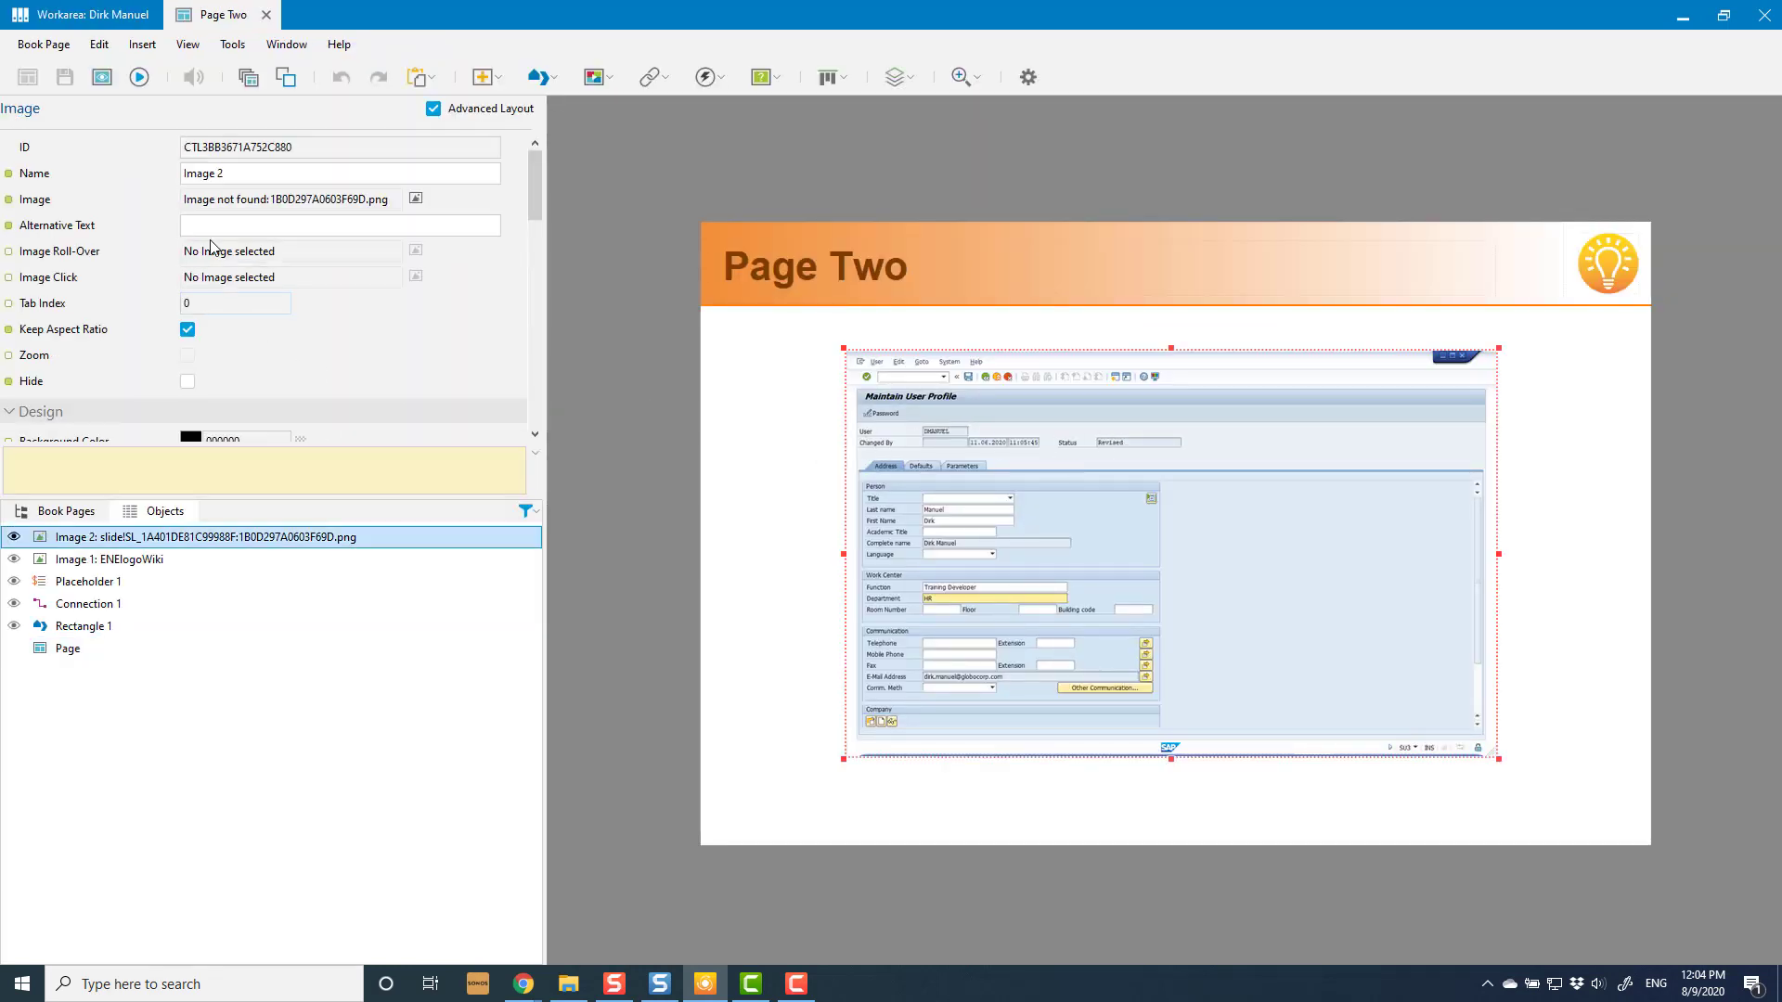
pyautogui.click(283, 199)
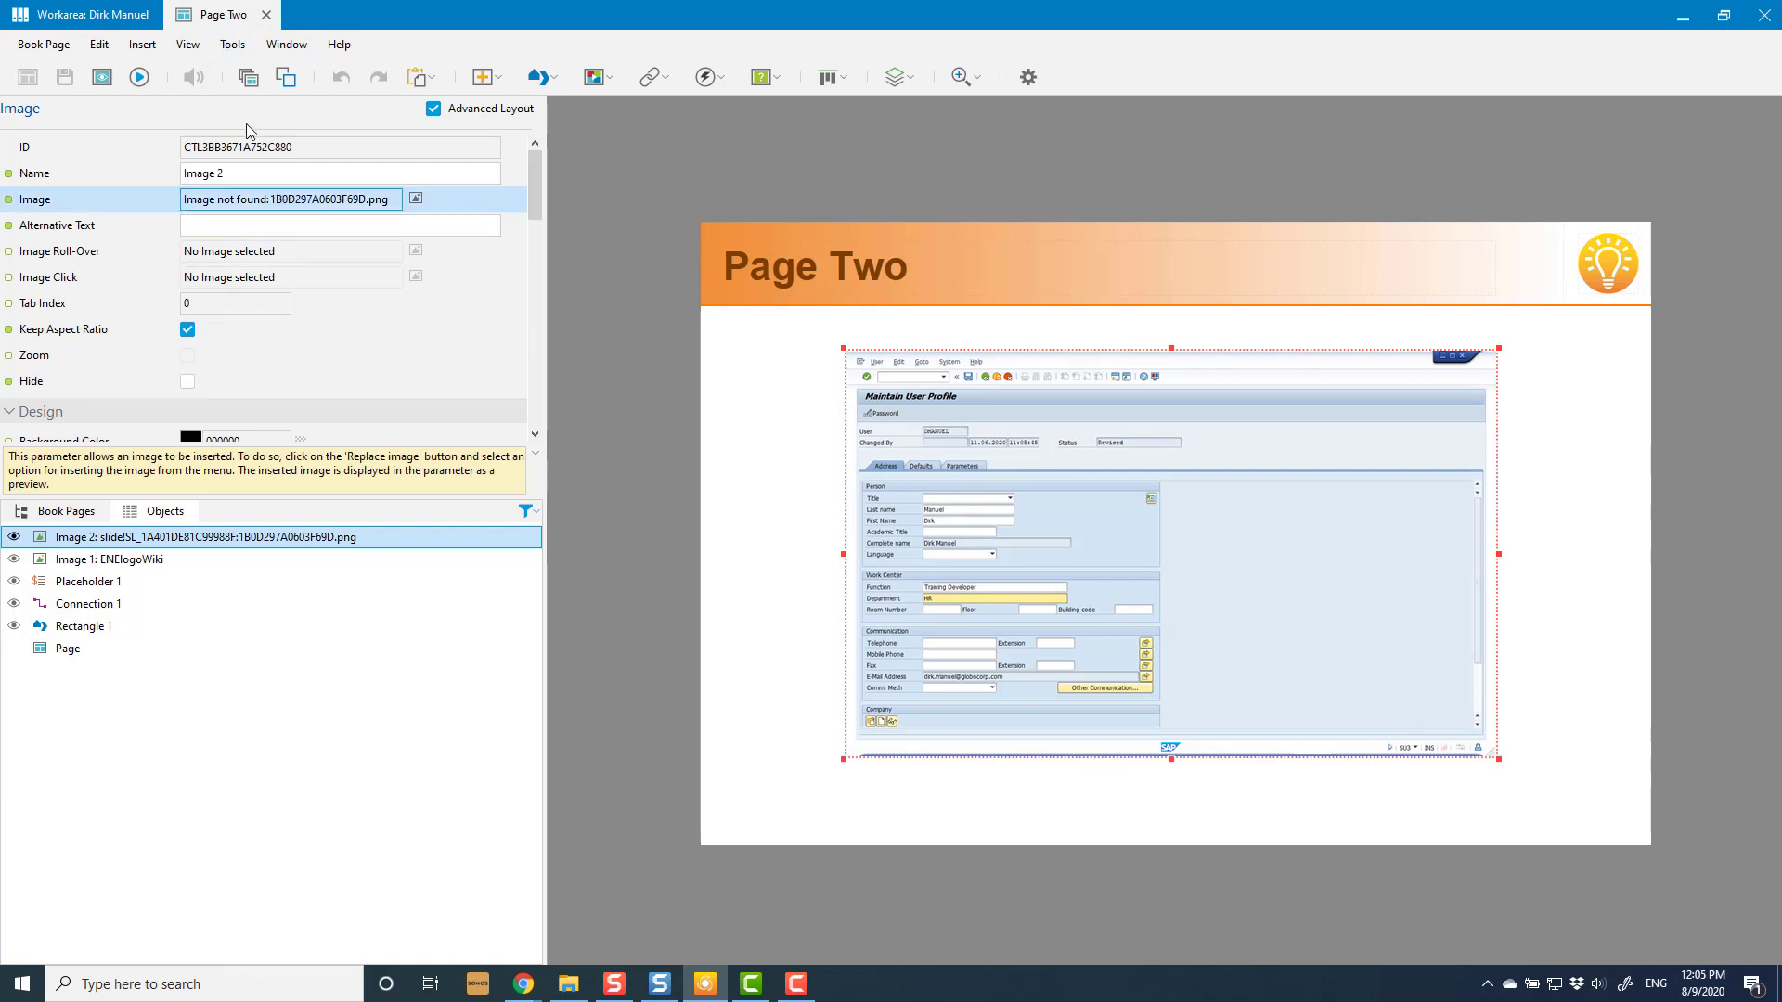
pyautogui.click(267, 15)
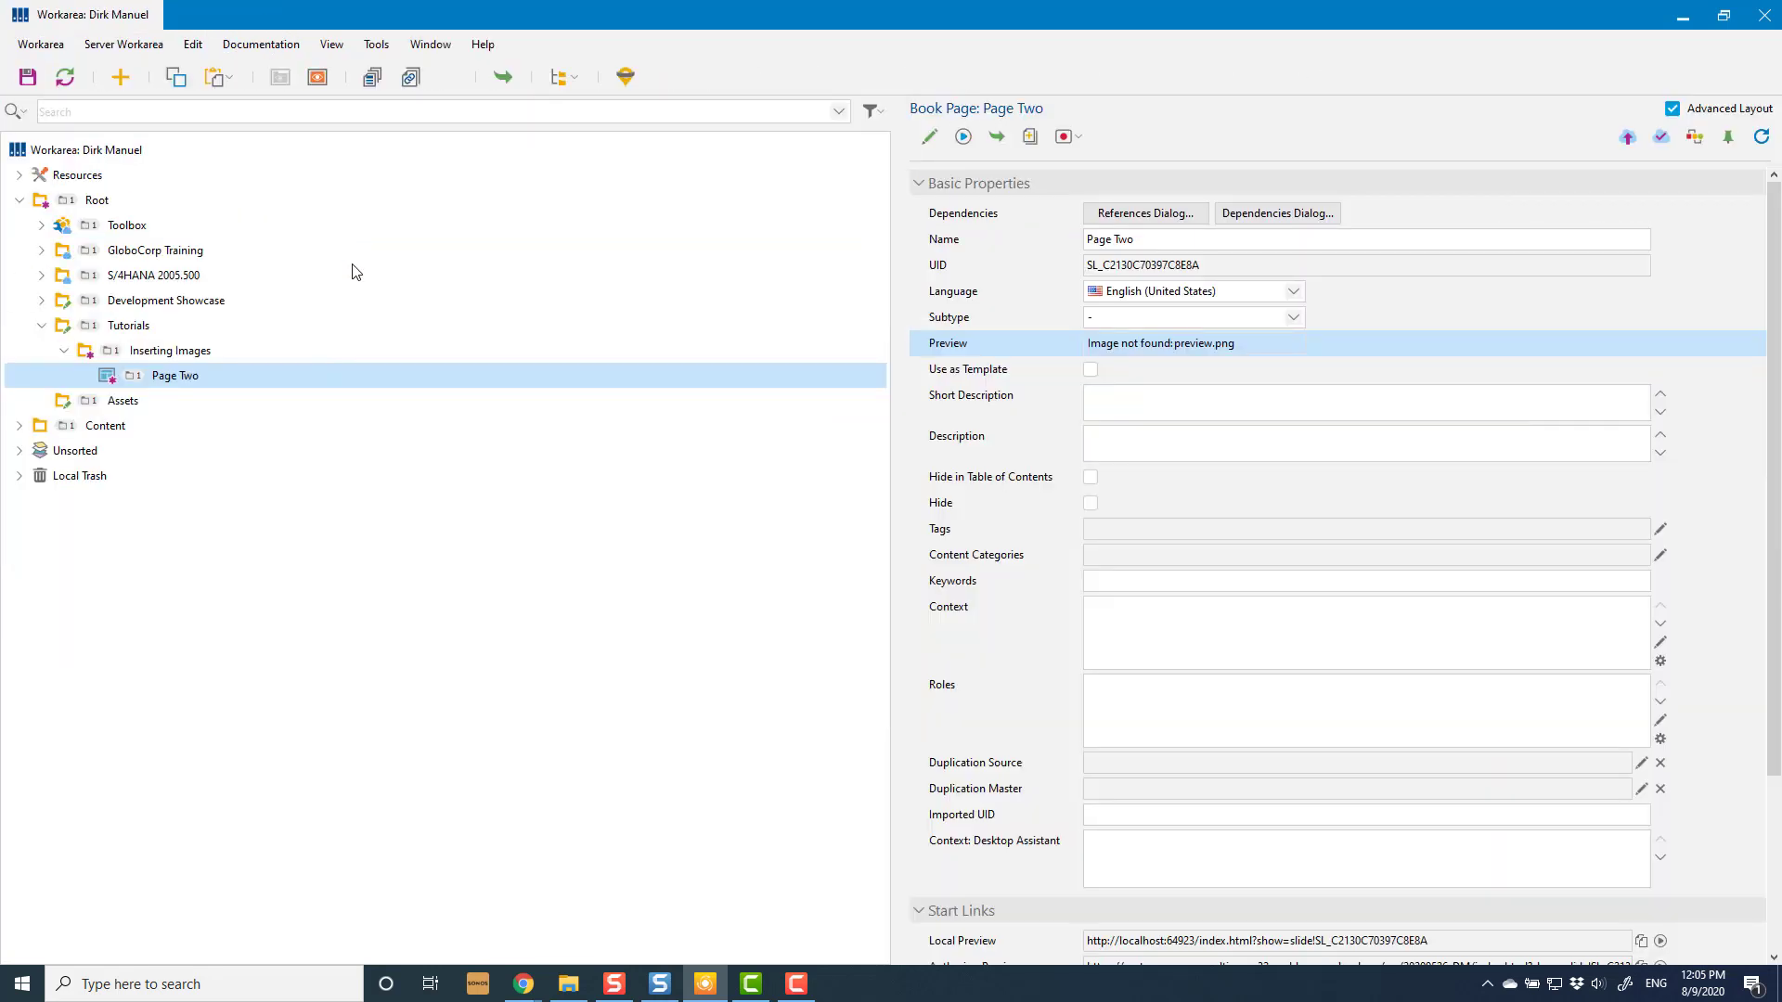
# Select Tutorials and add a new book page named 'Page One' directly inside it
pyautogui.click(144, 327)
pyautogui.click(119, 77)
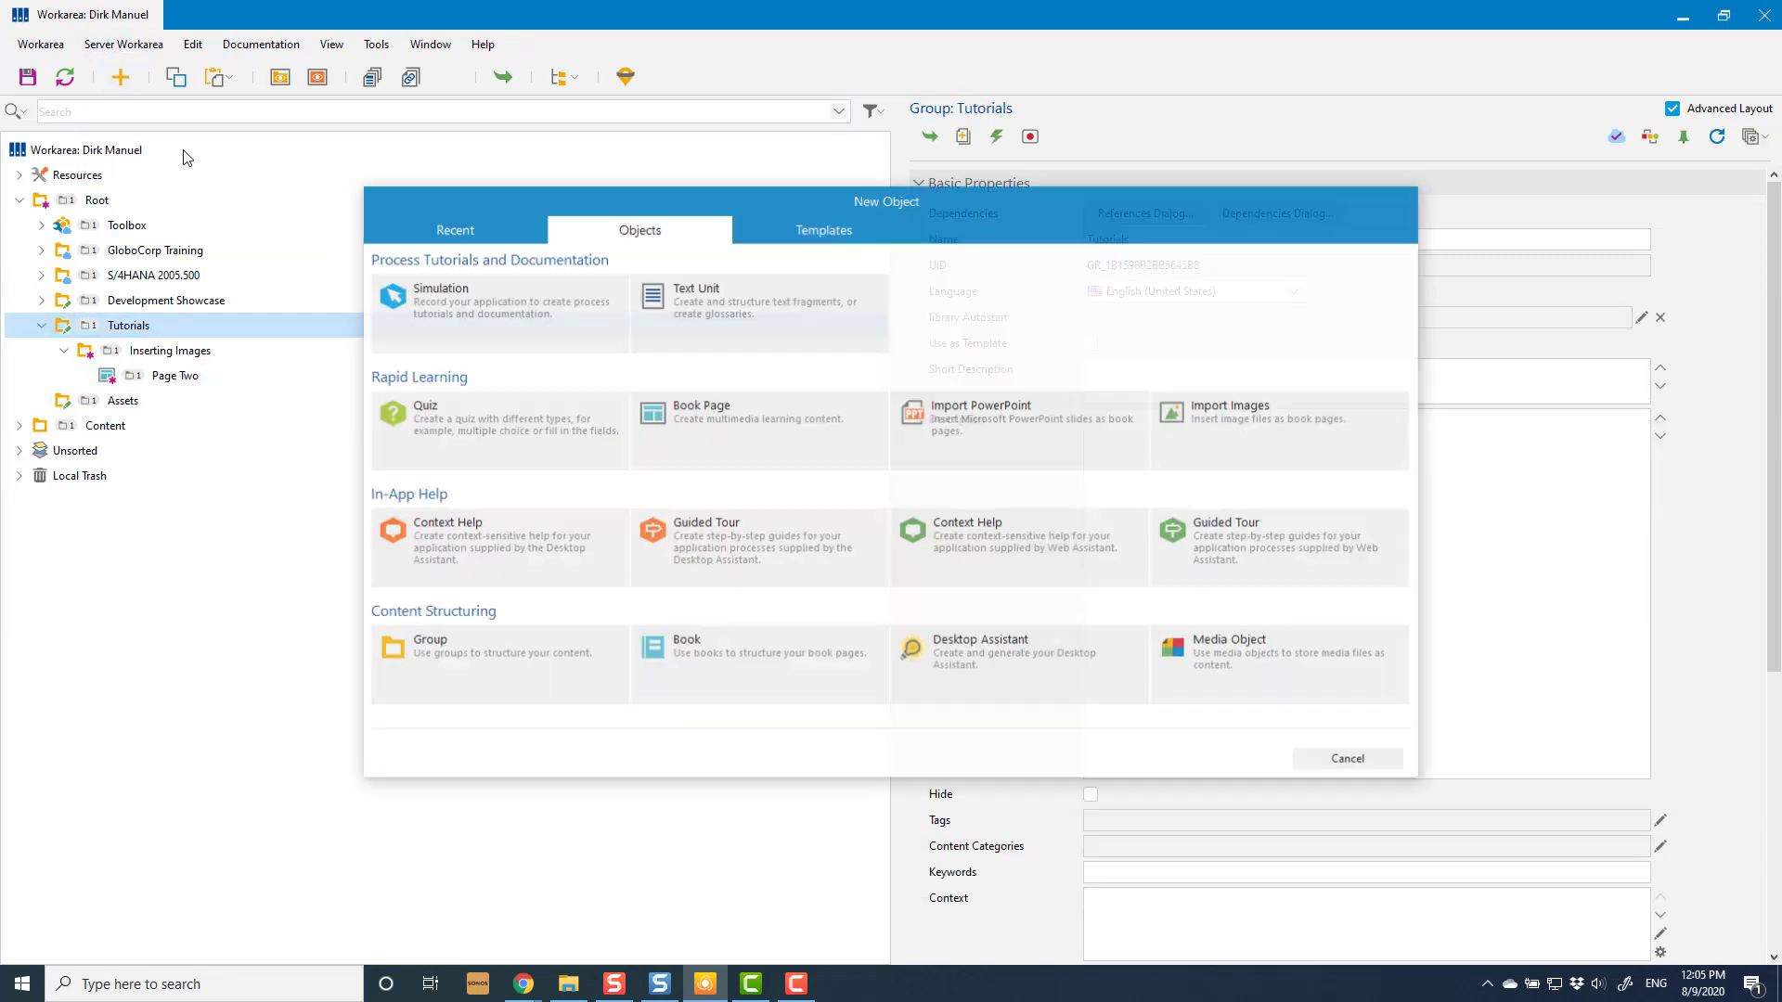
pyautogui.click(703, 422)
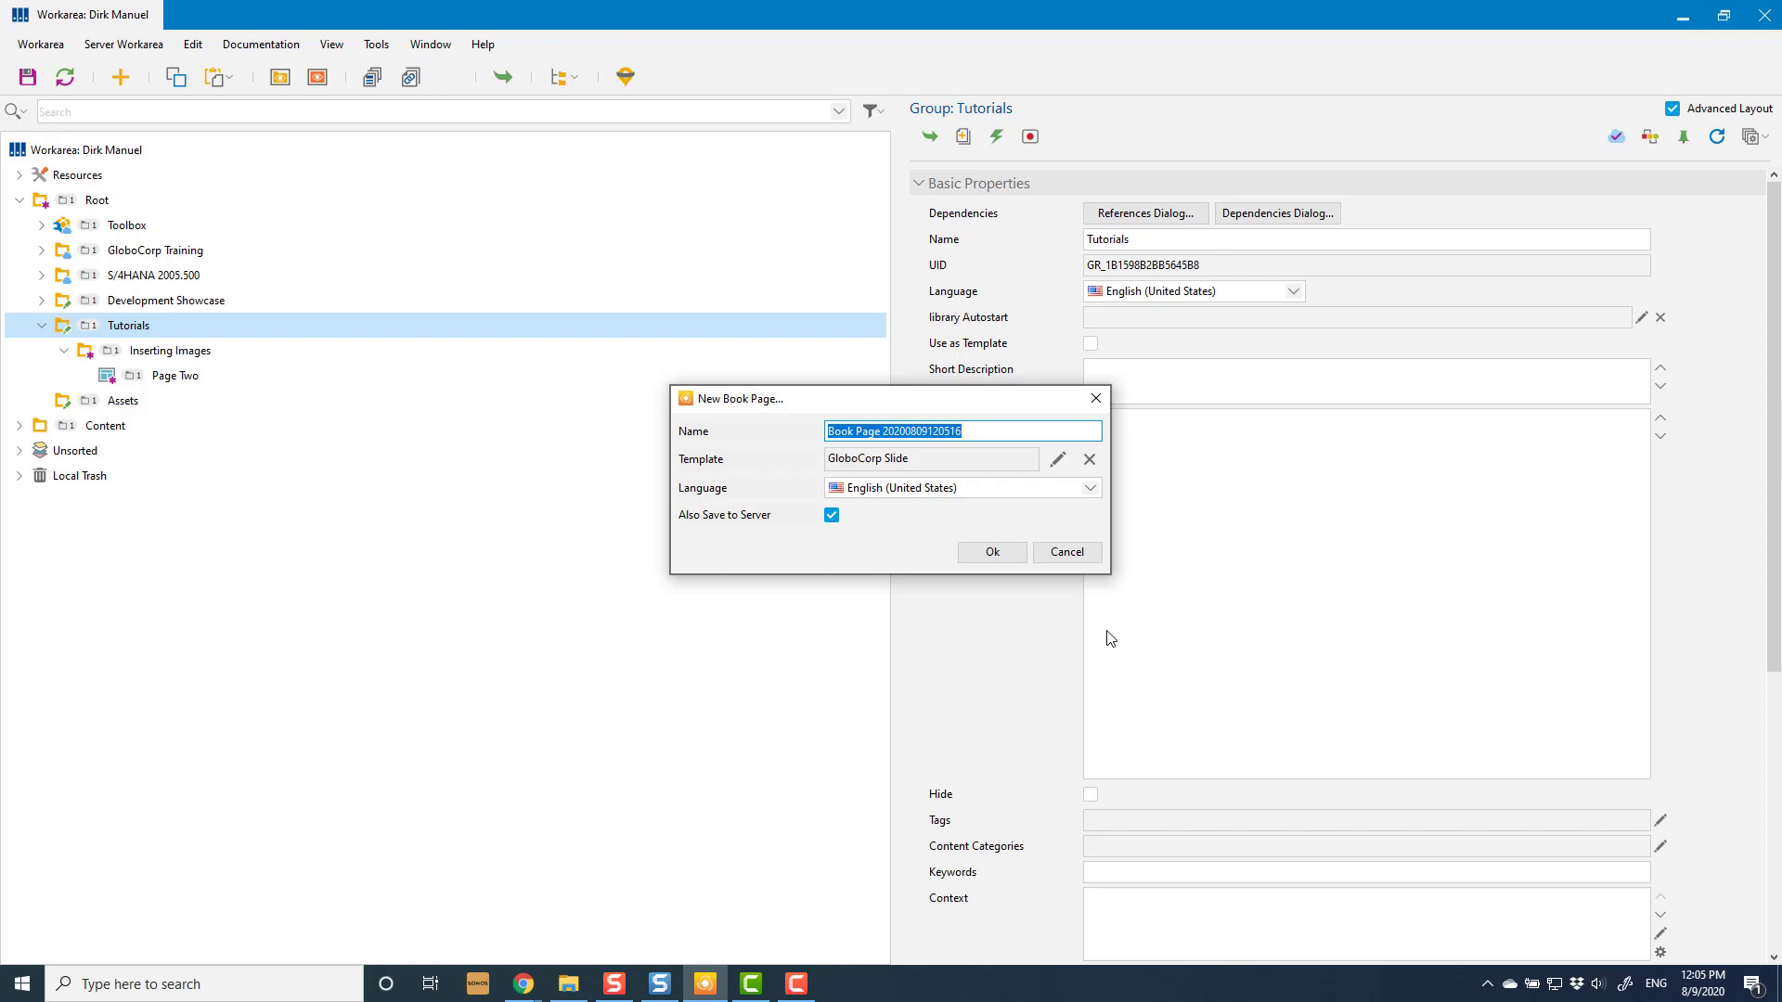
pyautogui.write('Page One')
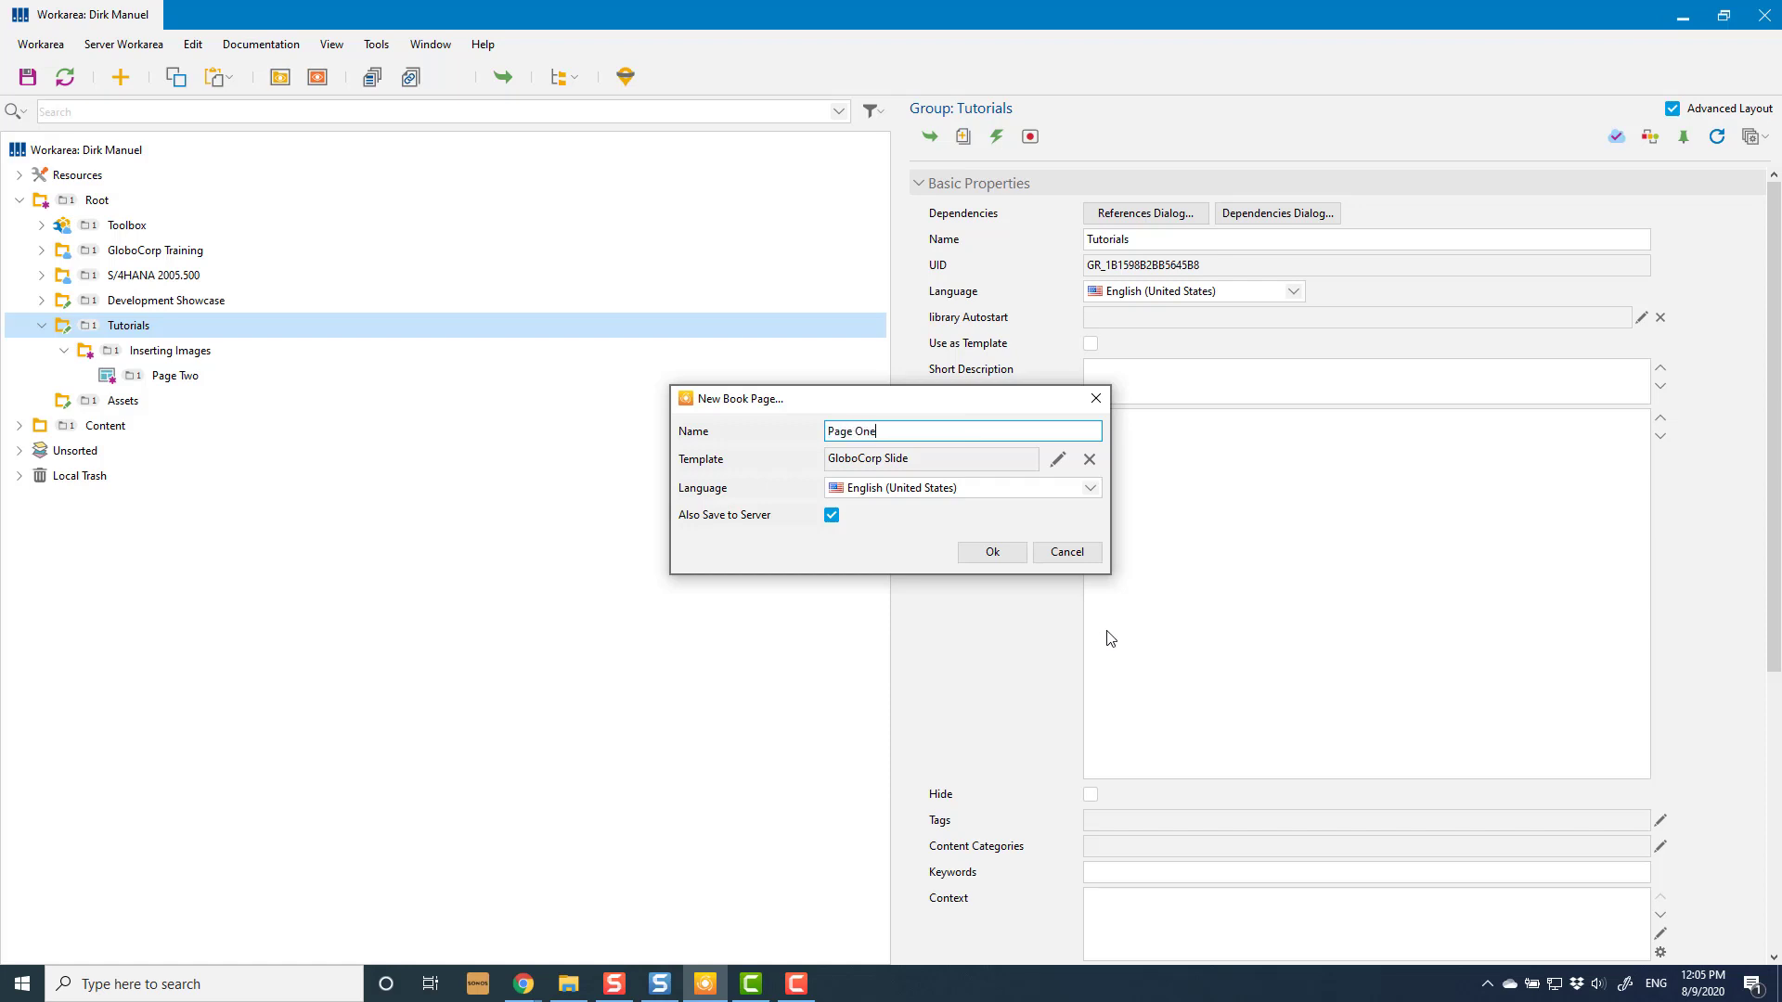
pyautogui.click(992, 551)
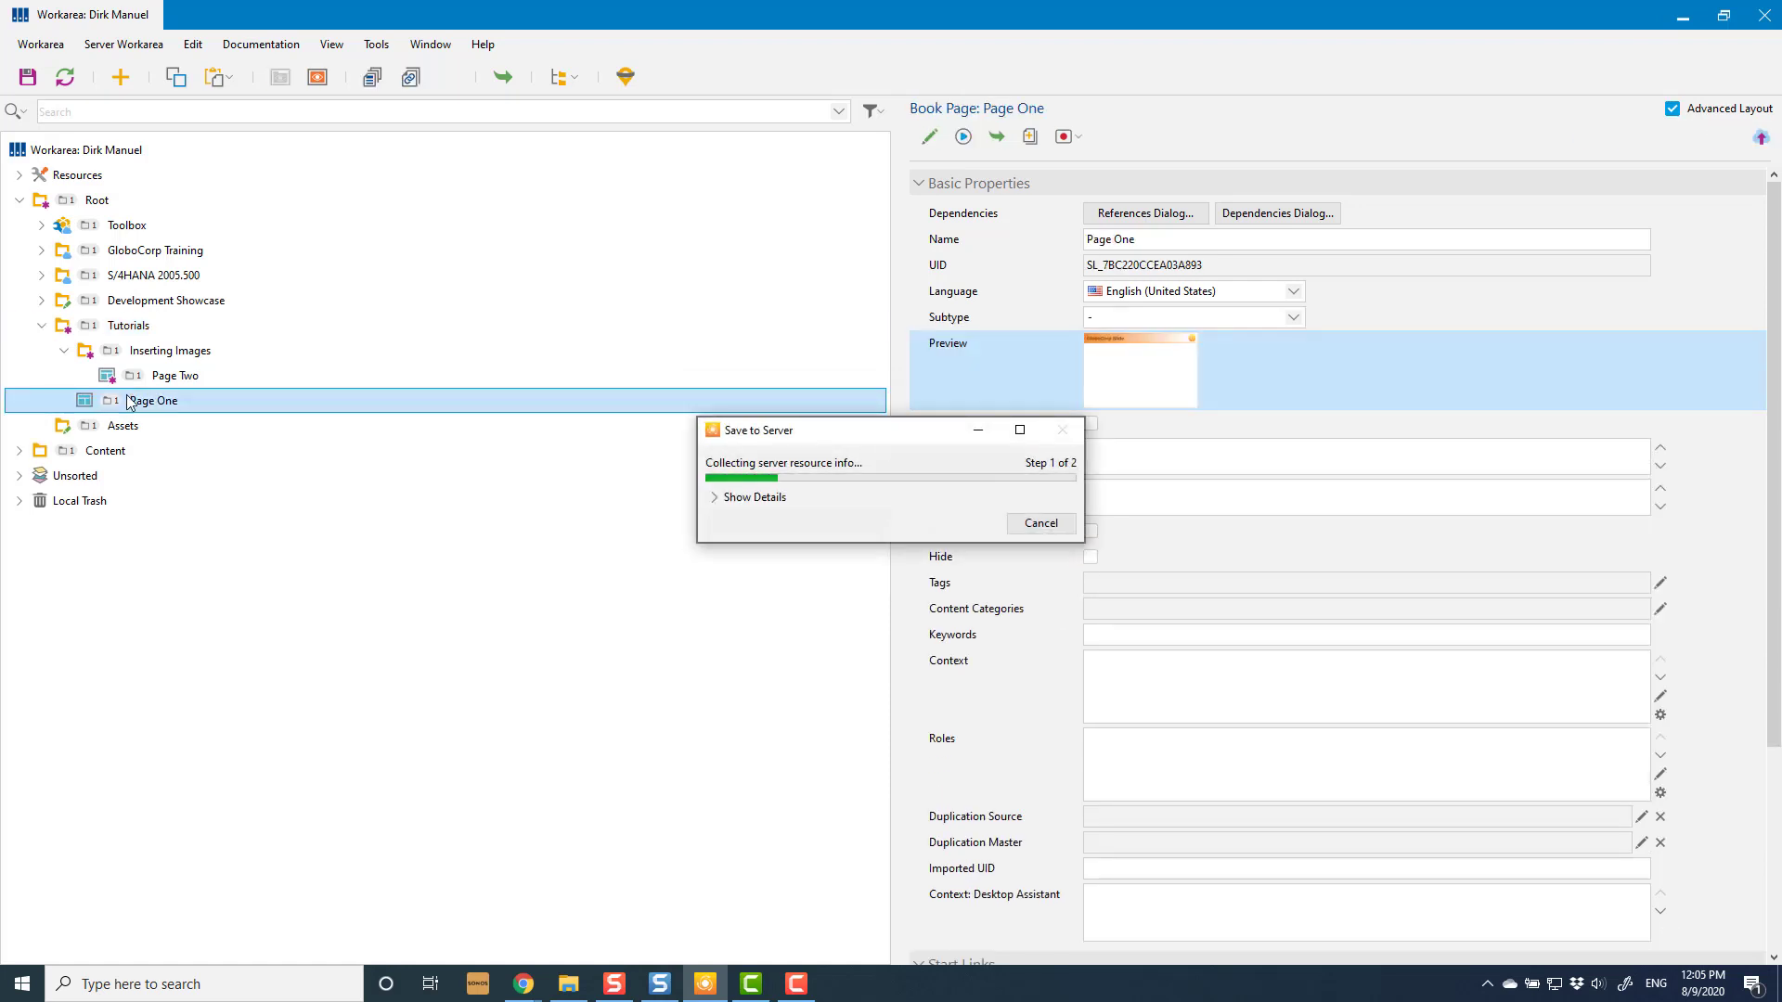
# Import Address.png from file as a new image on Page One, then return to the workarea tree
pyautogui.doubleClick(179, 409)
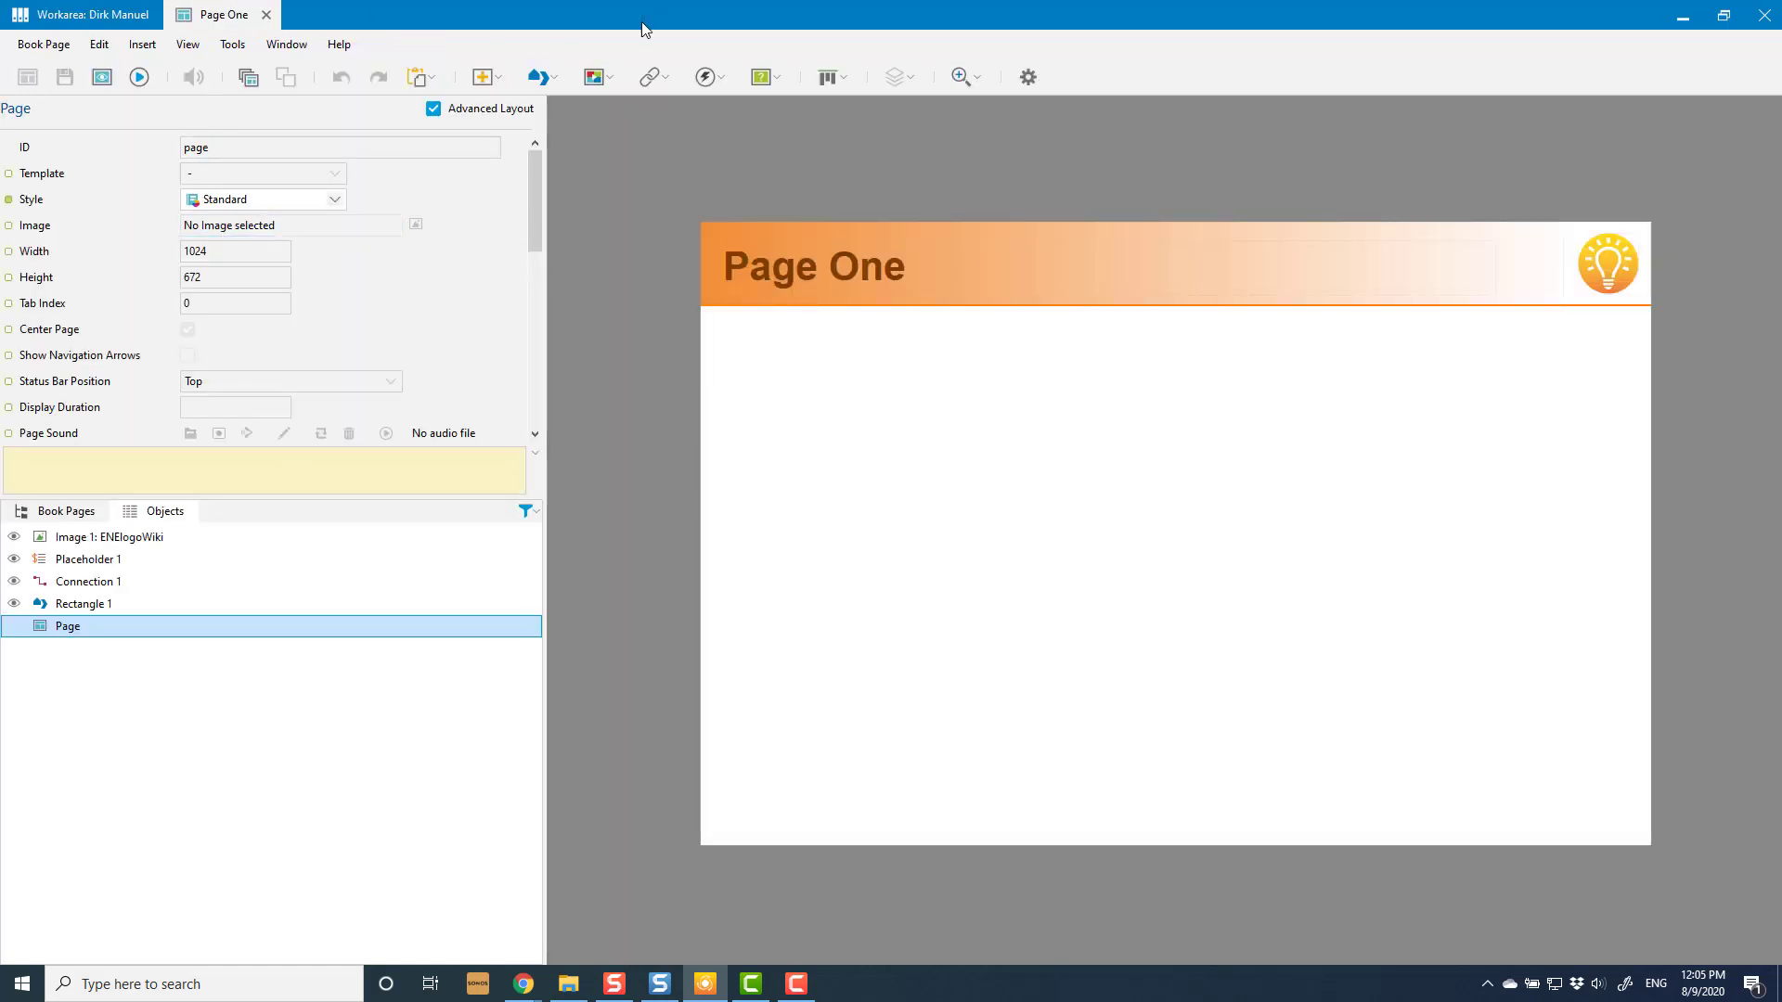
pyautogui.click(502, 78)
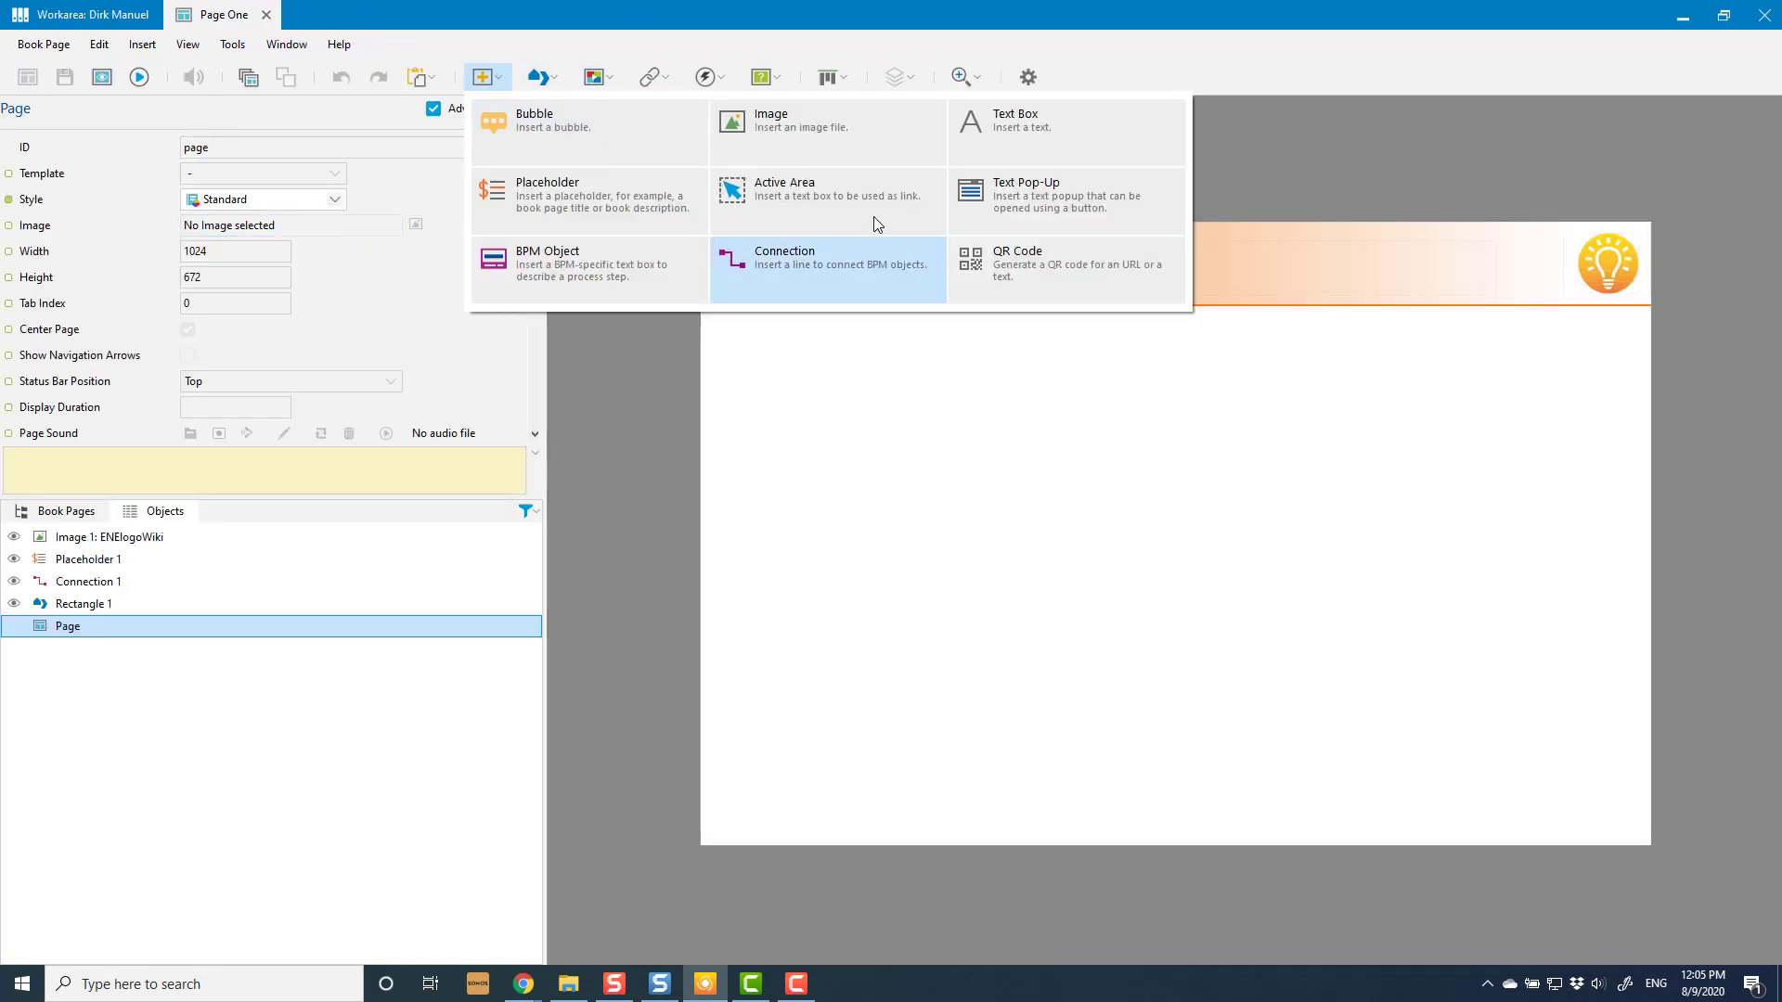
pyautogui.click(825, 129)
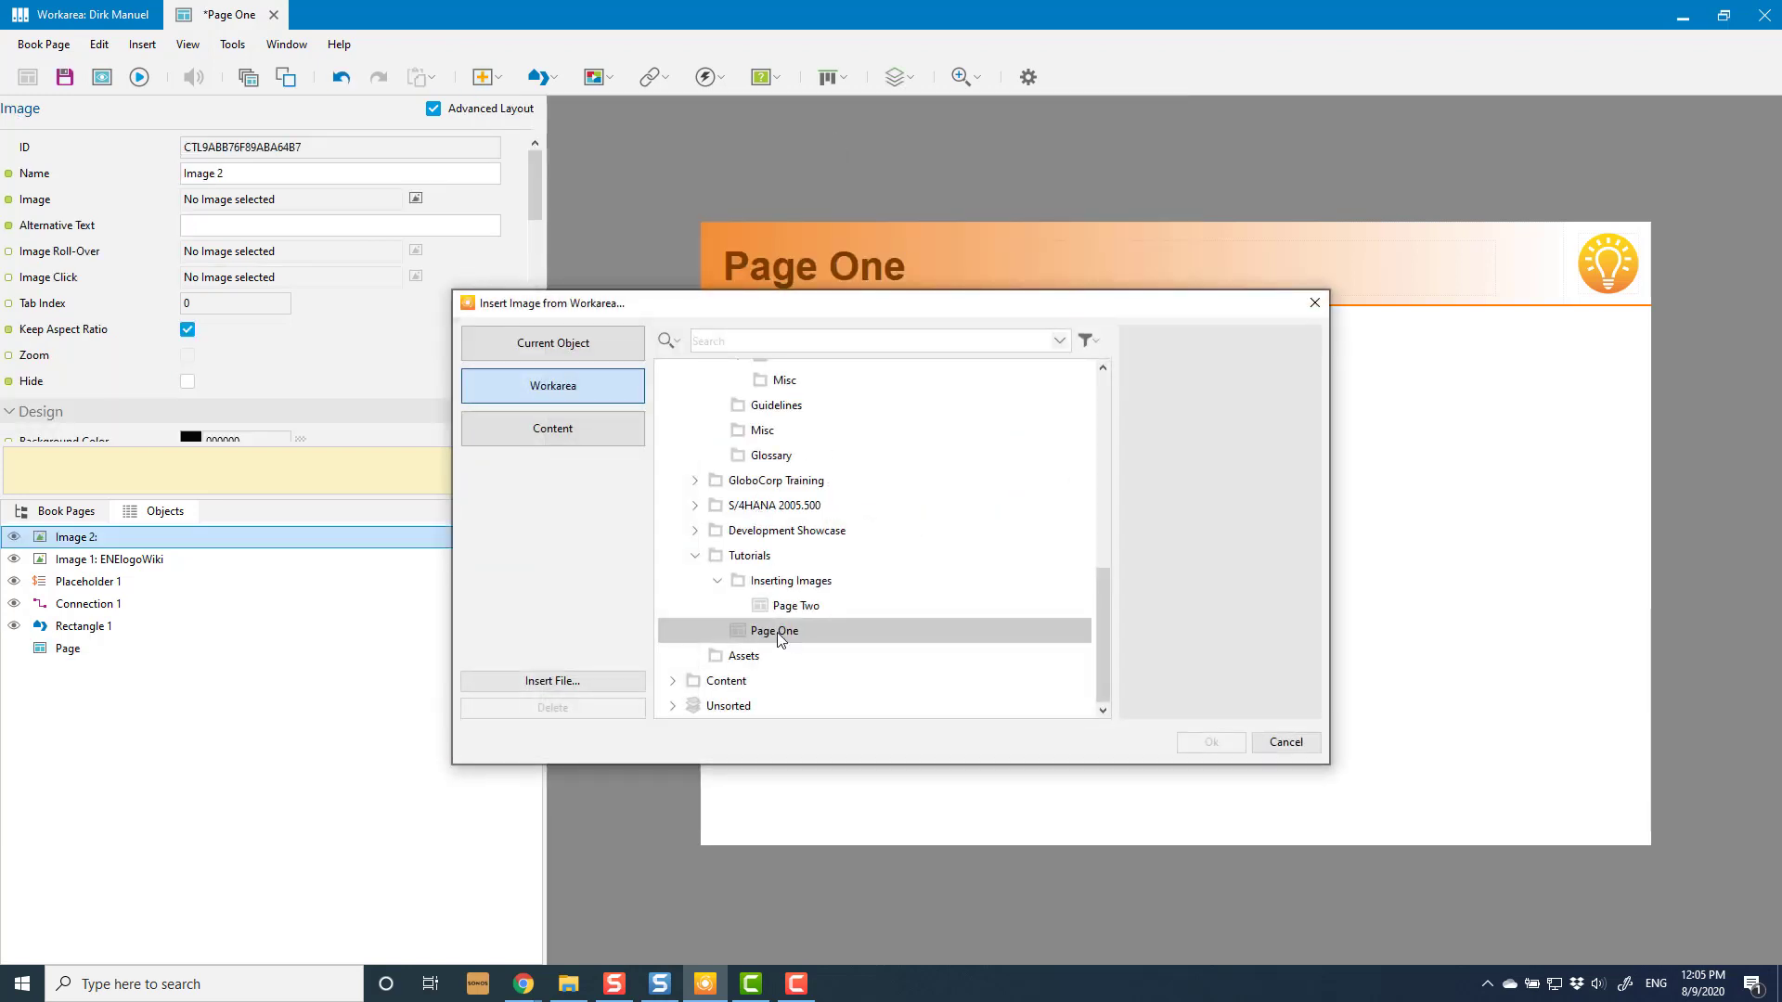
pyautogui.click(601, 345)
pyautogui.click(554, 674)
pyautogui.doubleClick(819, 473)
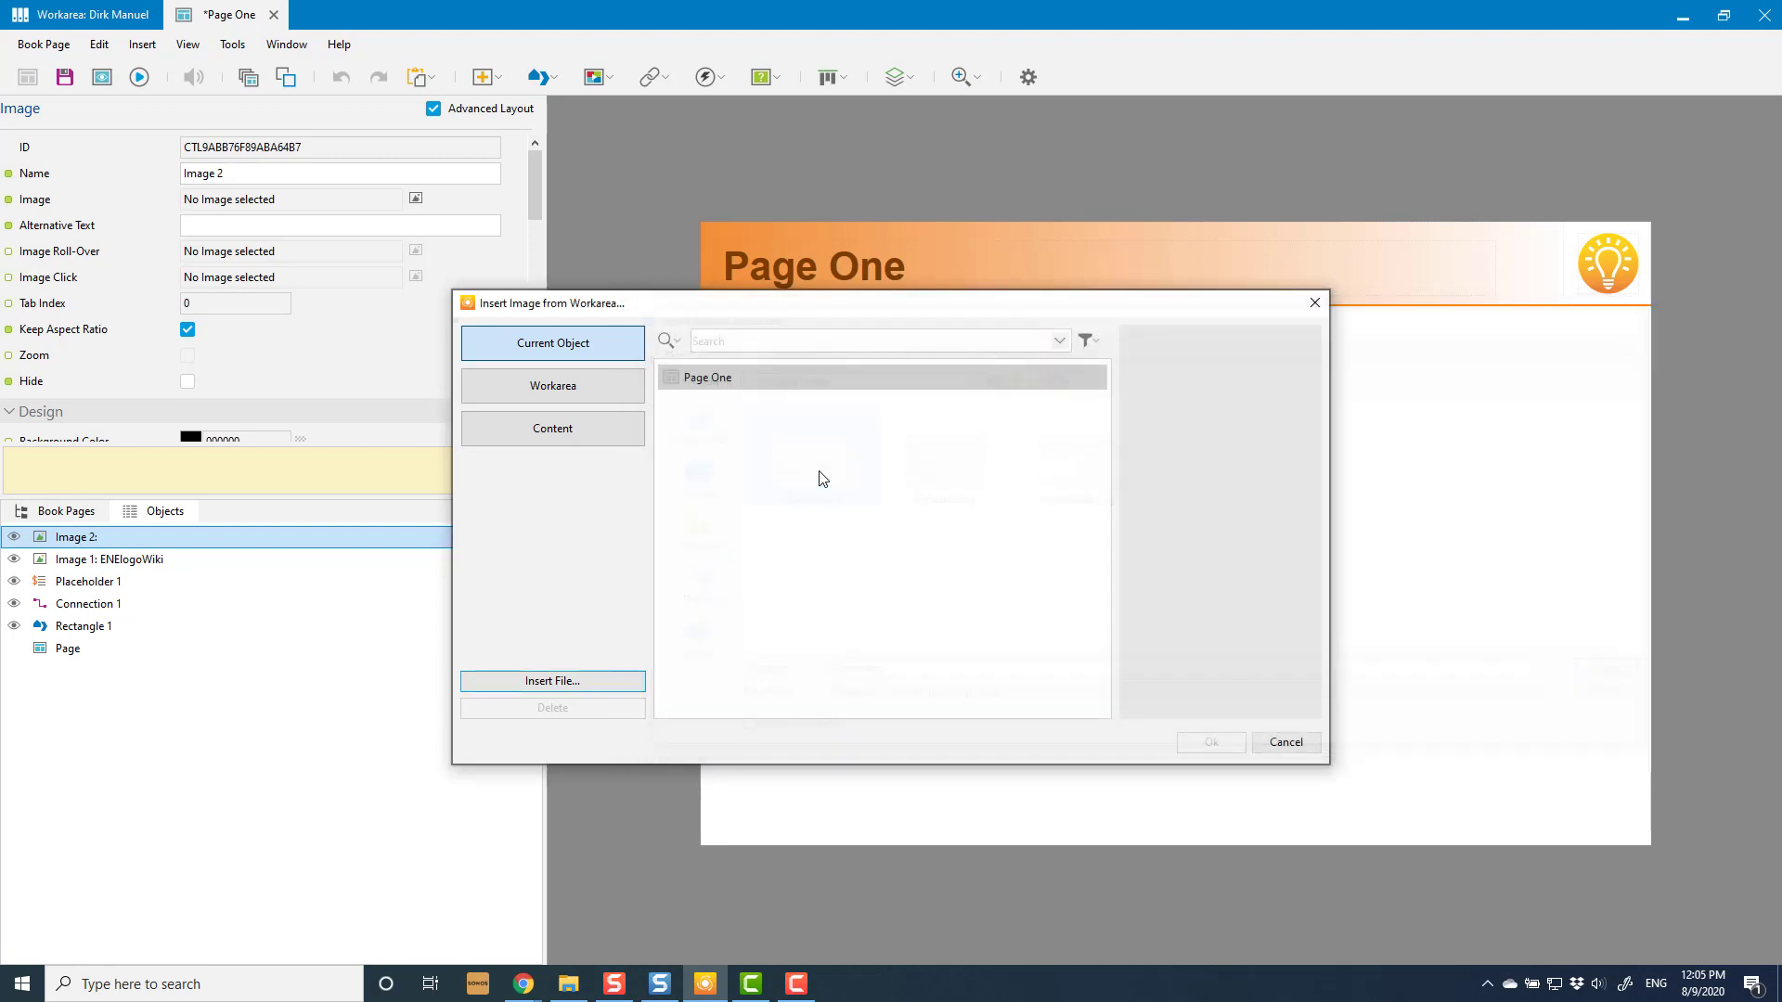
pyautogui.click(1211, 741)
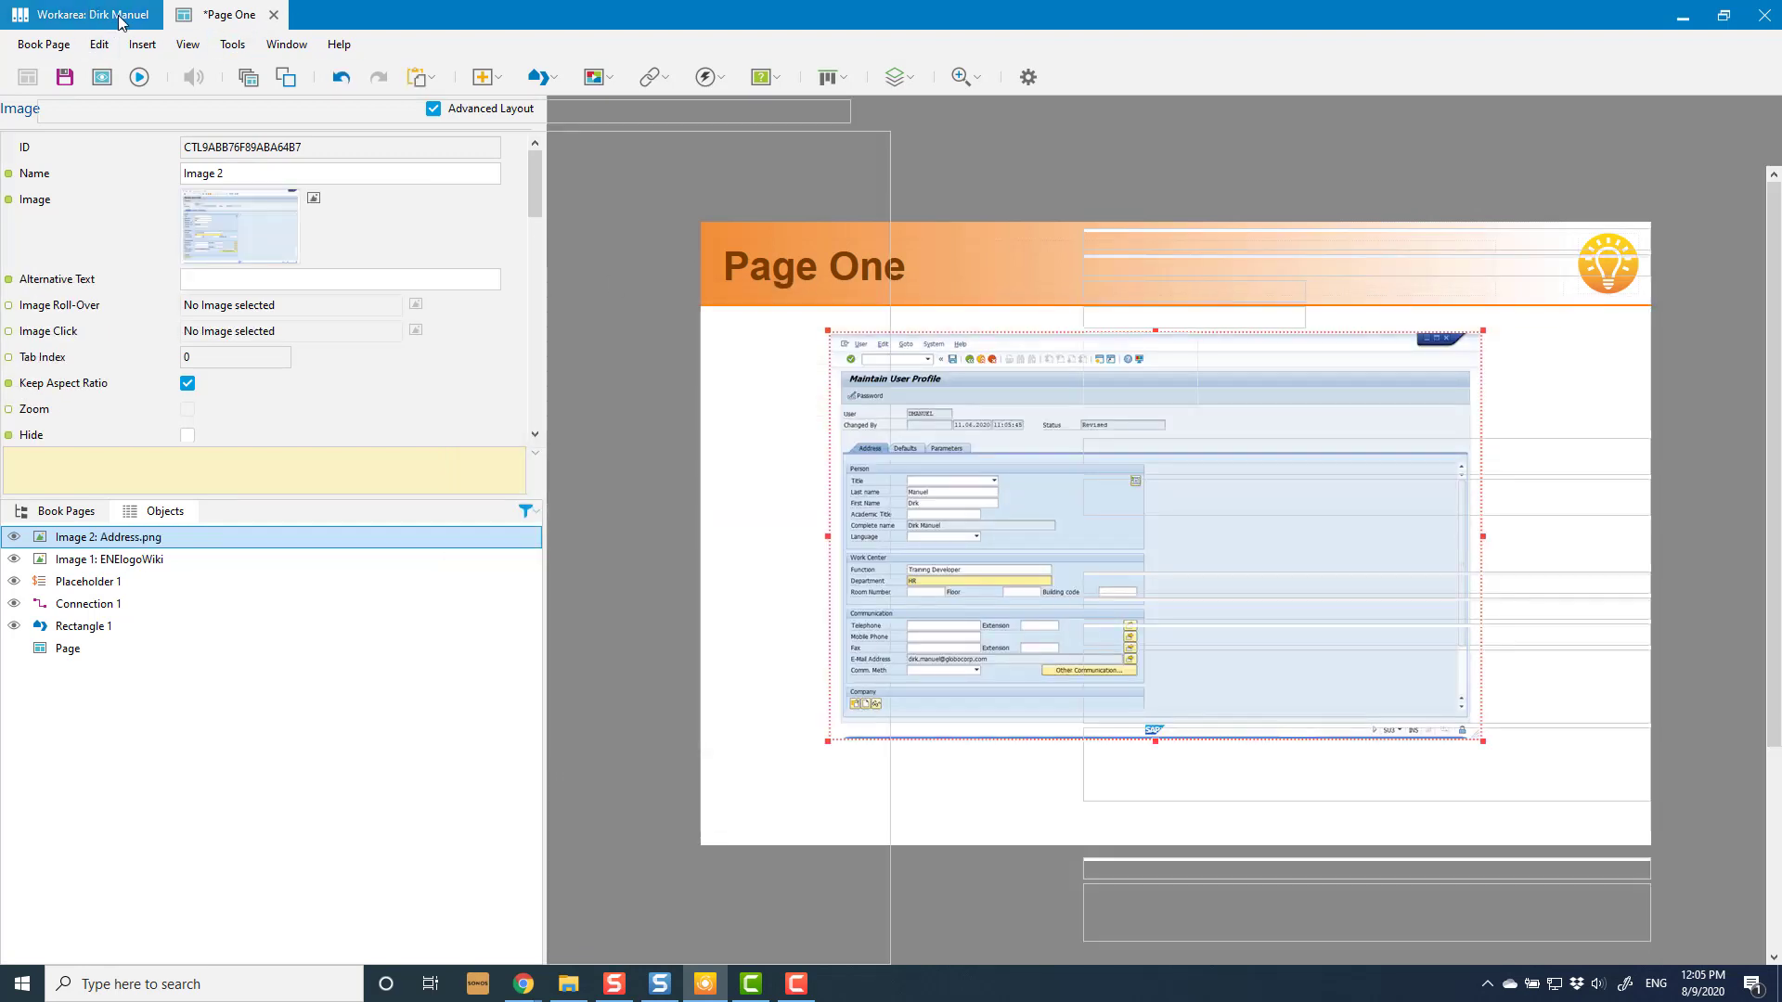
pyautogui.click(119, 20)
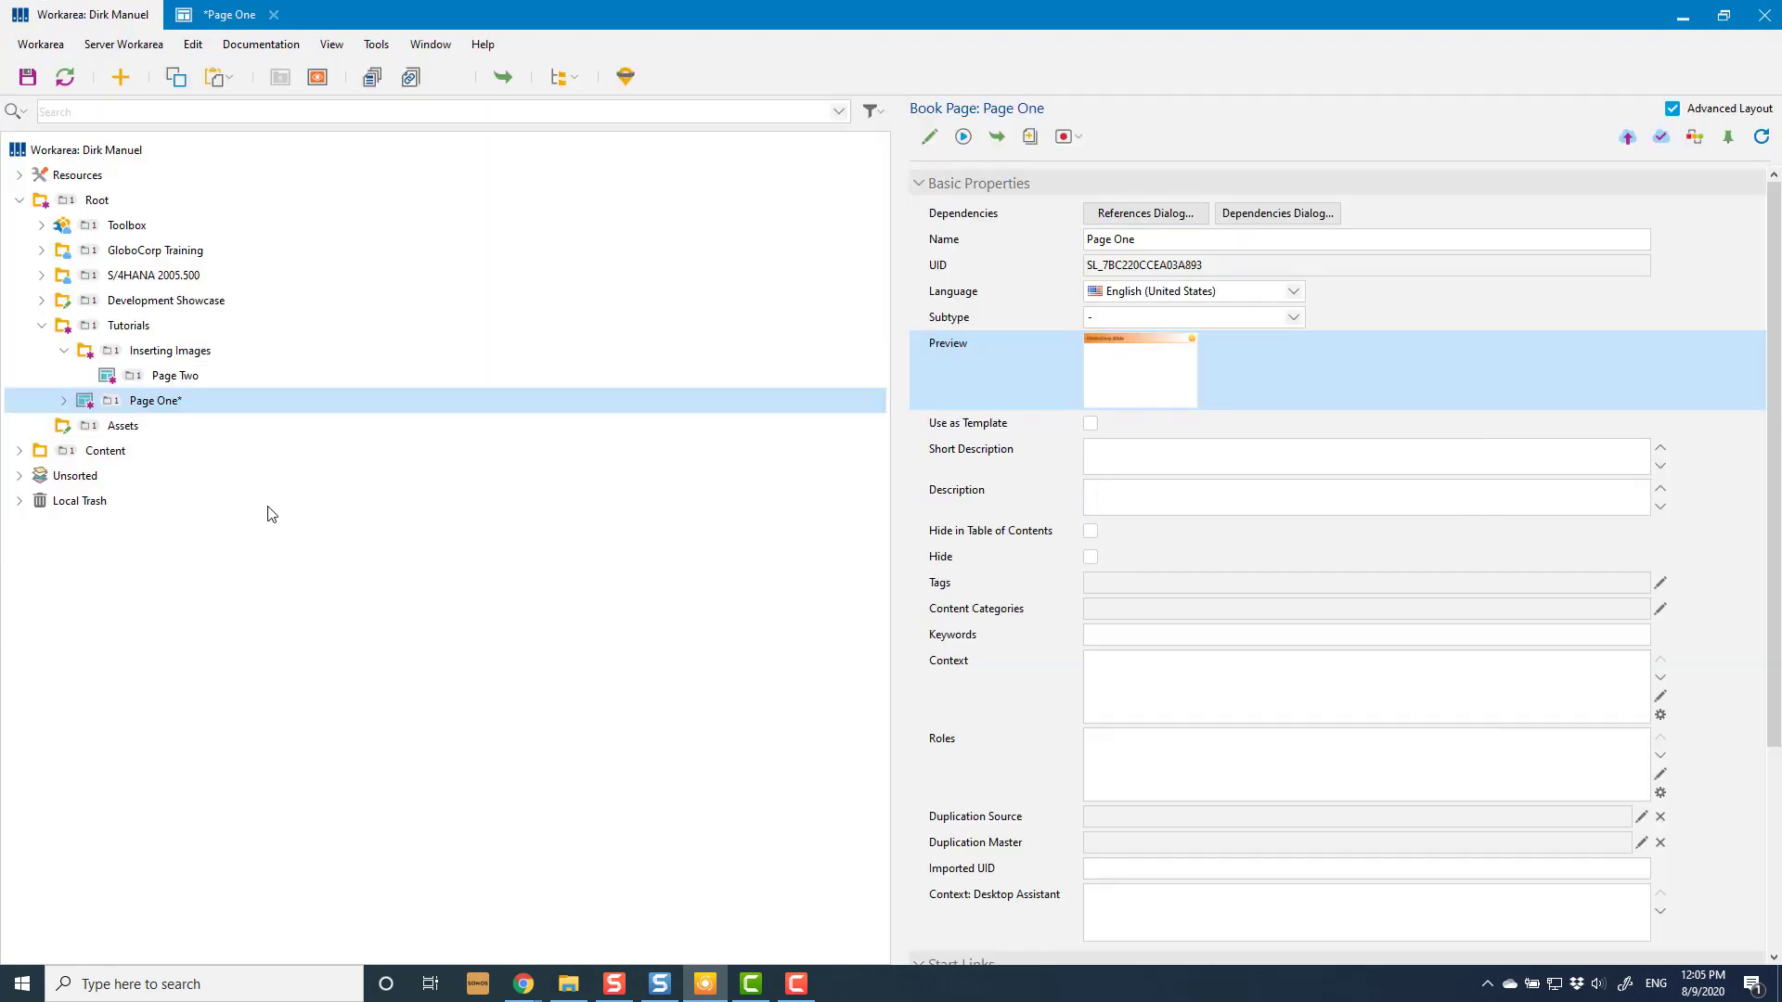
# Delete the old screenshot image from Page Two, keeping its title and logo
pyautogui.doubleClick(174, 376)
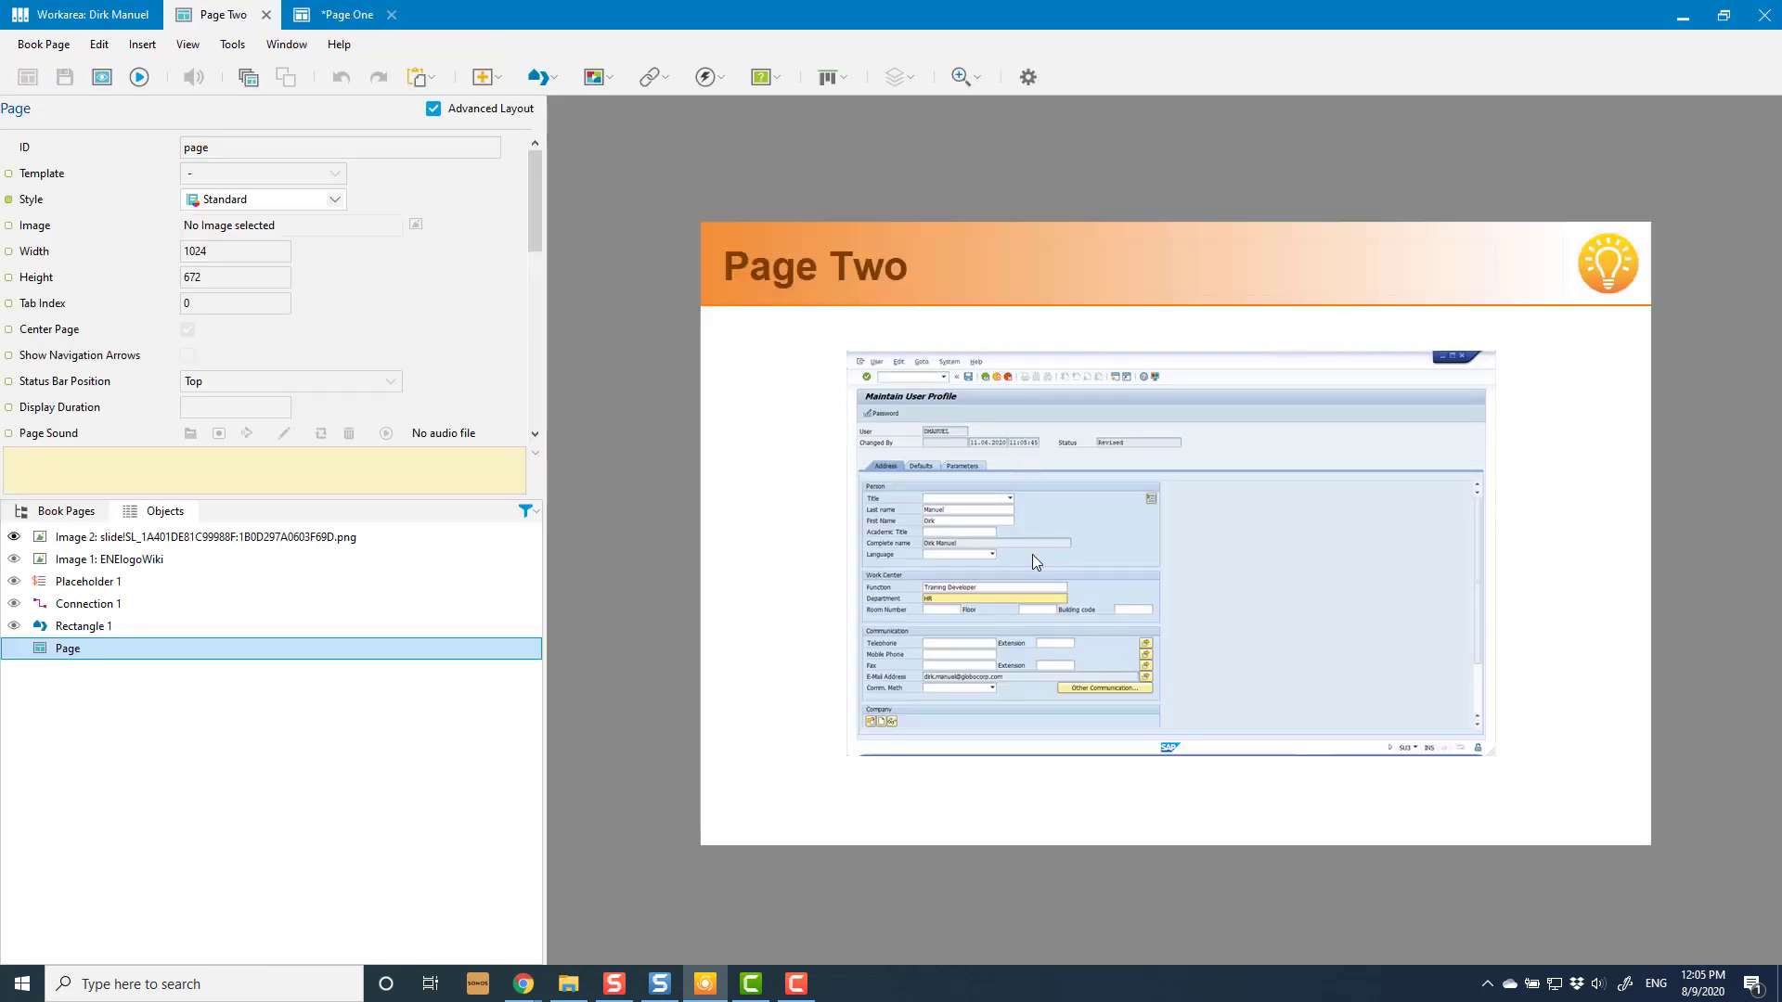
pyautogui.click(1041, 555)
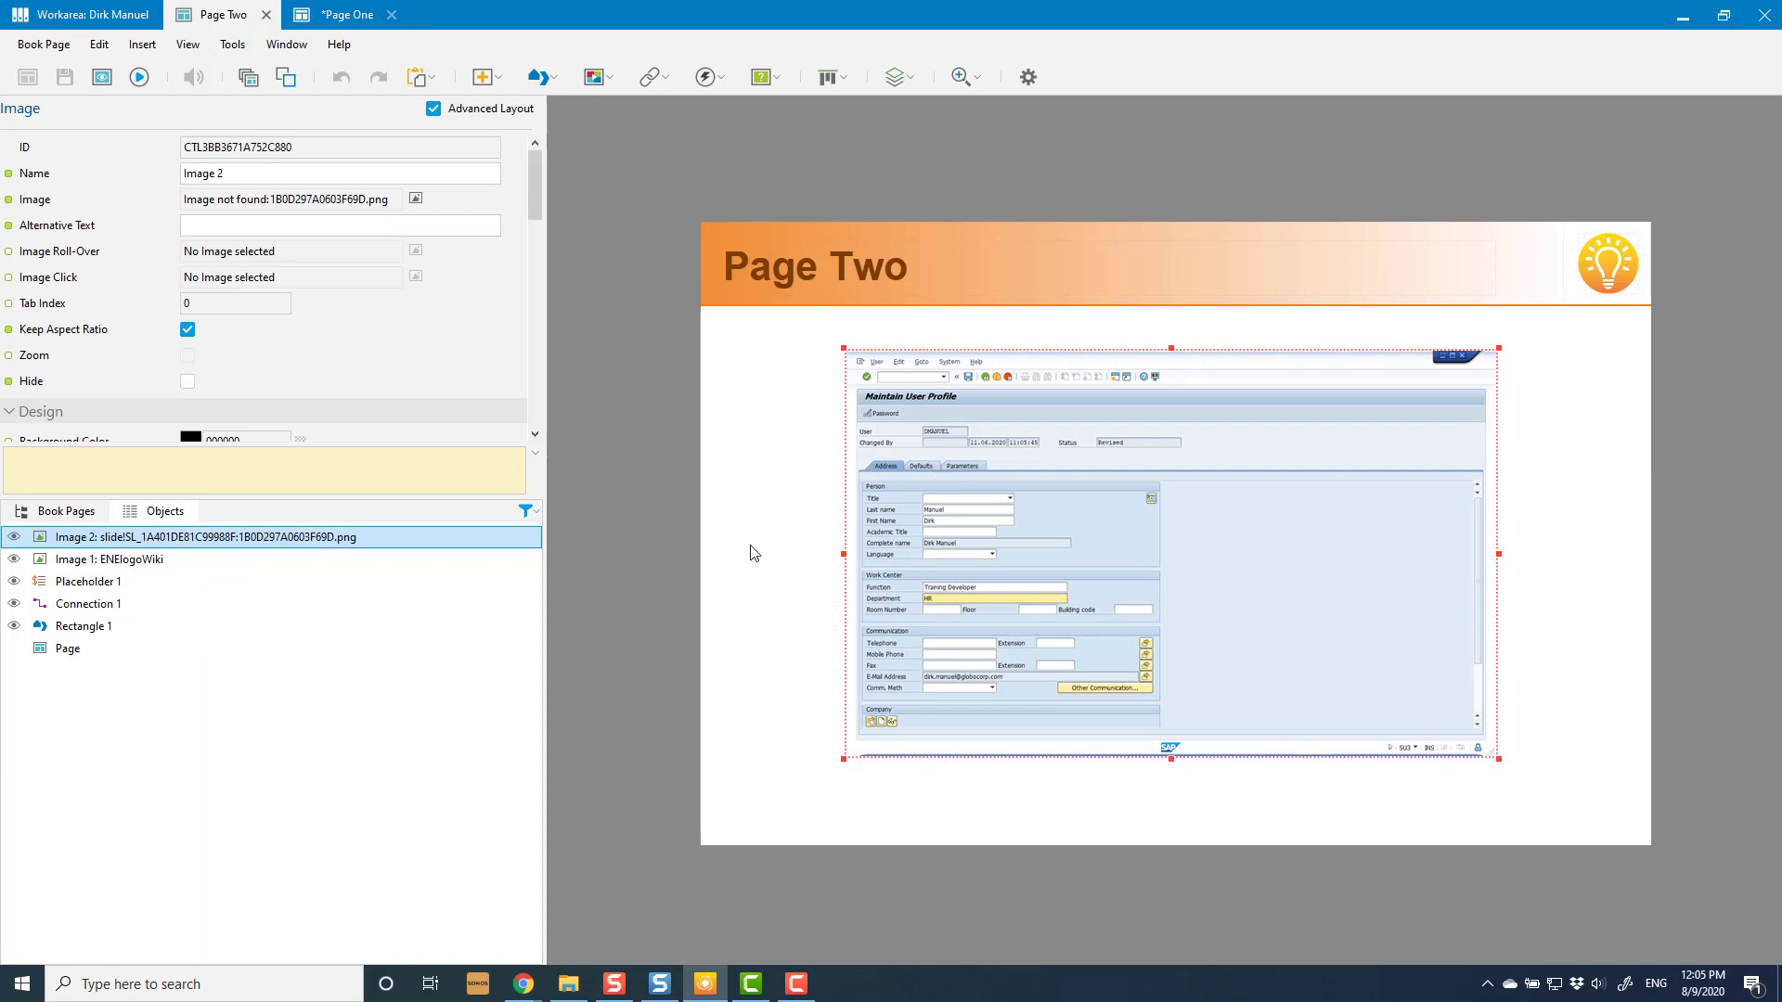
pyautogui.press('Delete')
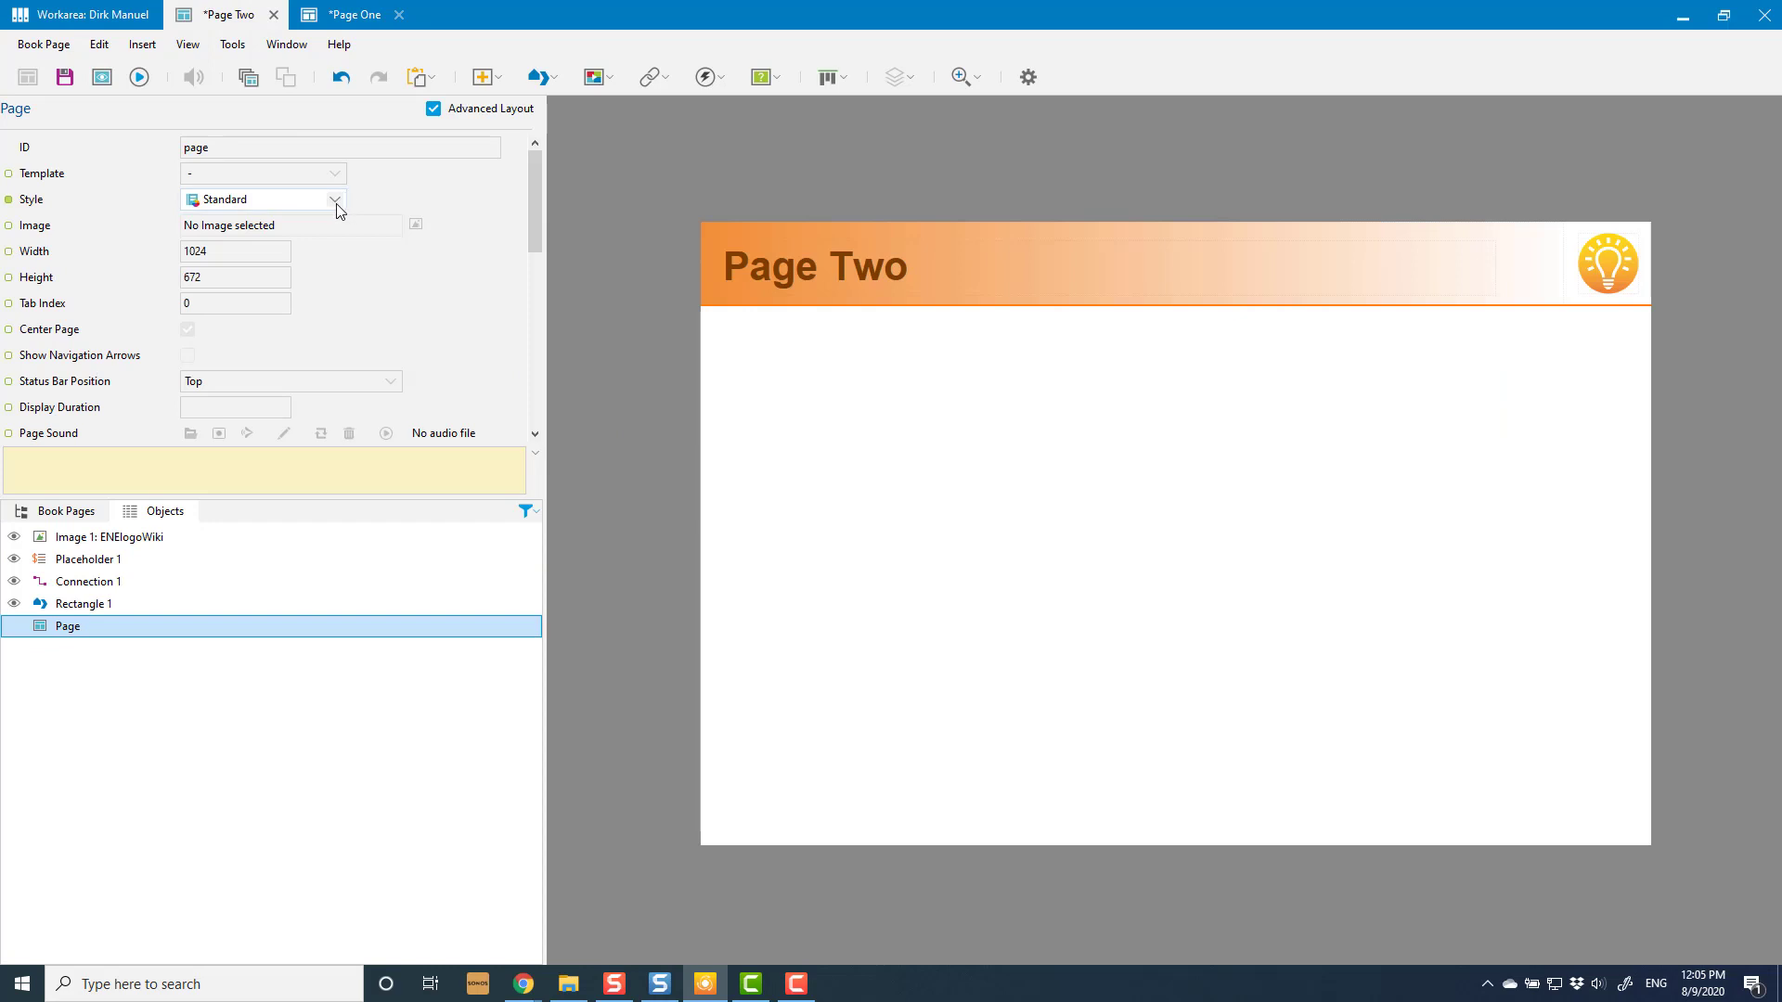
# Insert Page One's Address.png from the workarea as Page Two's new image, then close the editor
pyautogui.click(497, 76)
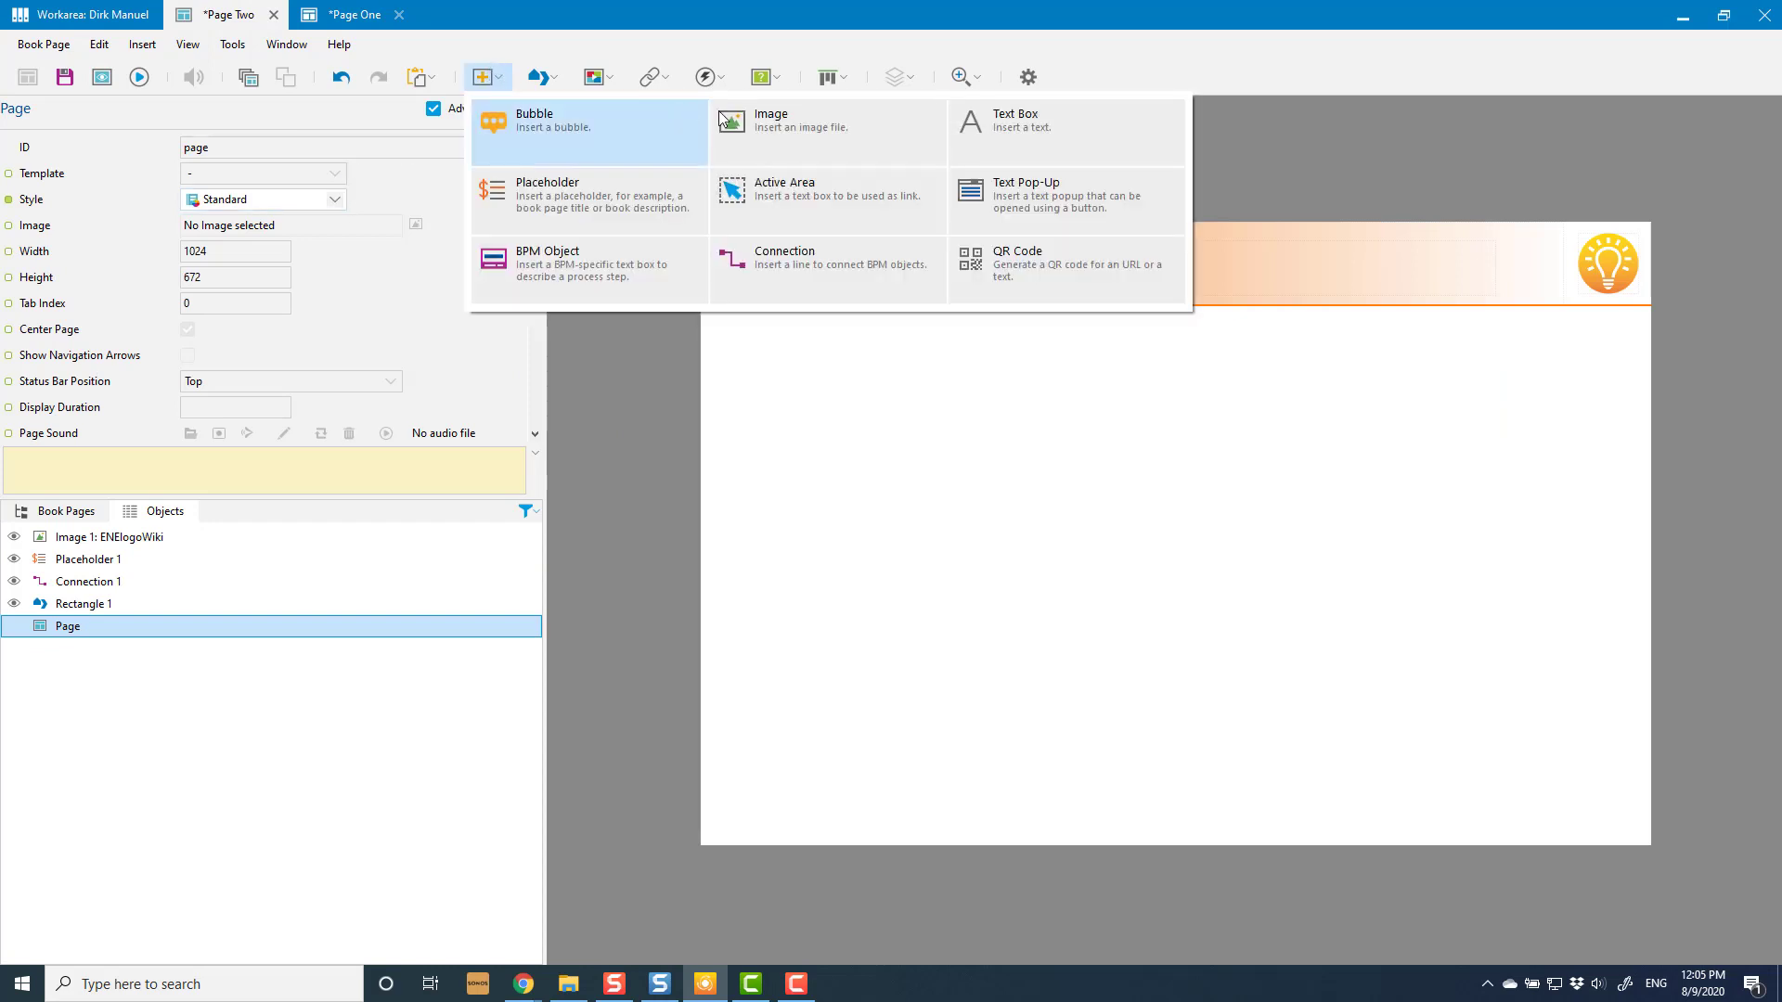
pyautogui.click(763, 126)
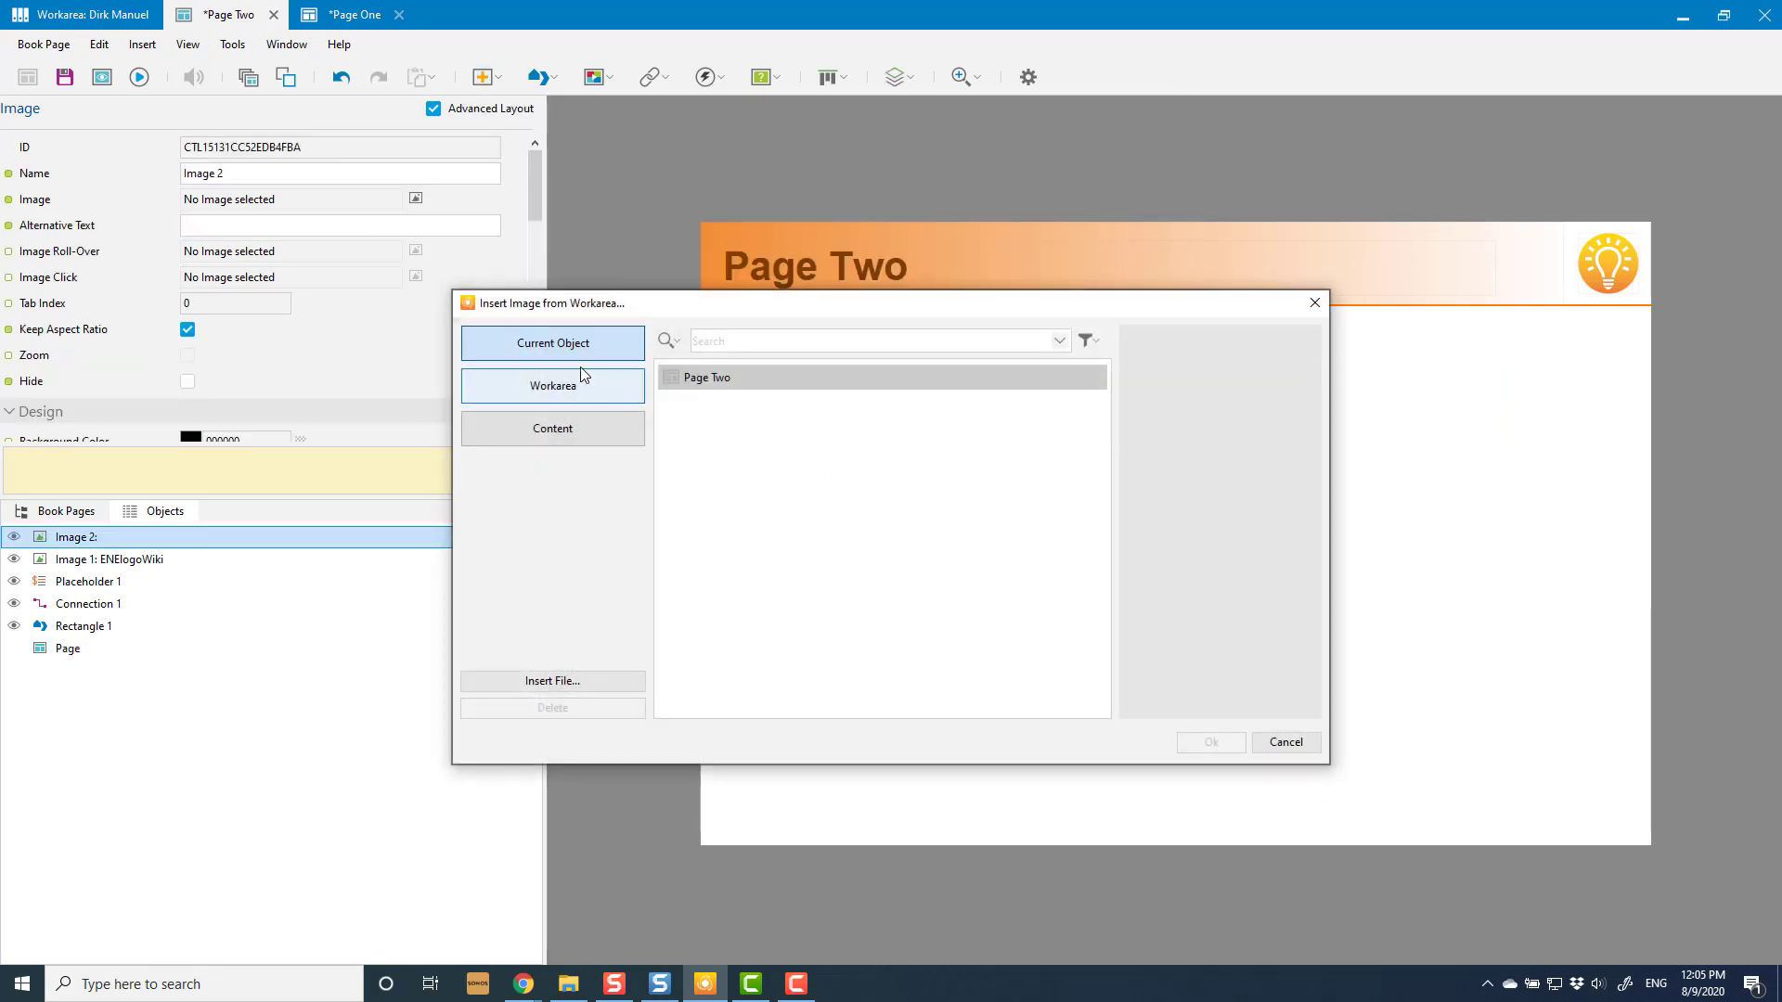
pyautogui.click(568, 387)
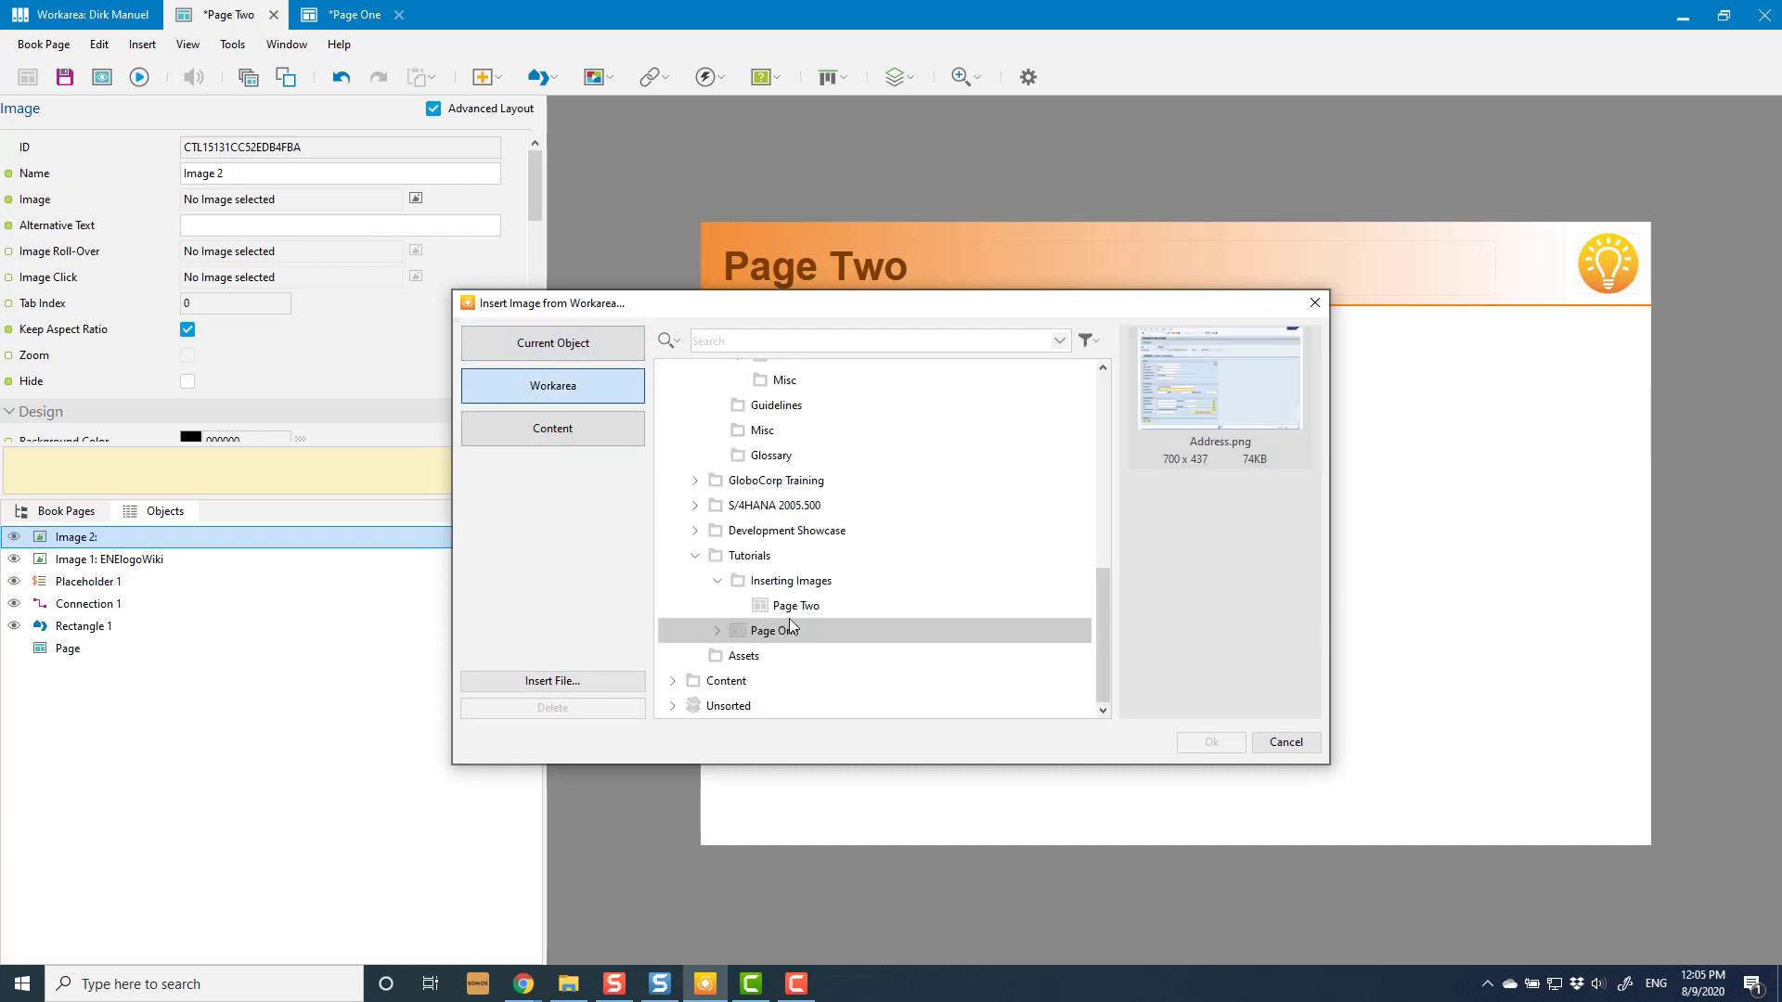
pyautogui.click(717, 631)
pyautogui.click(861, 661)
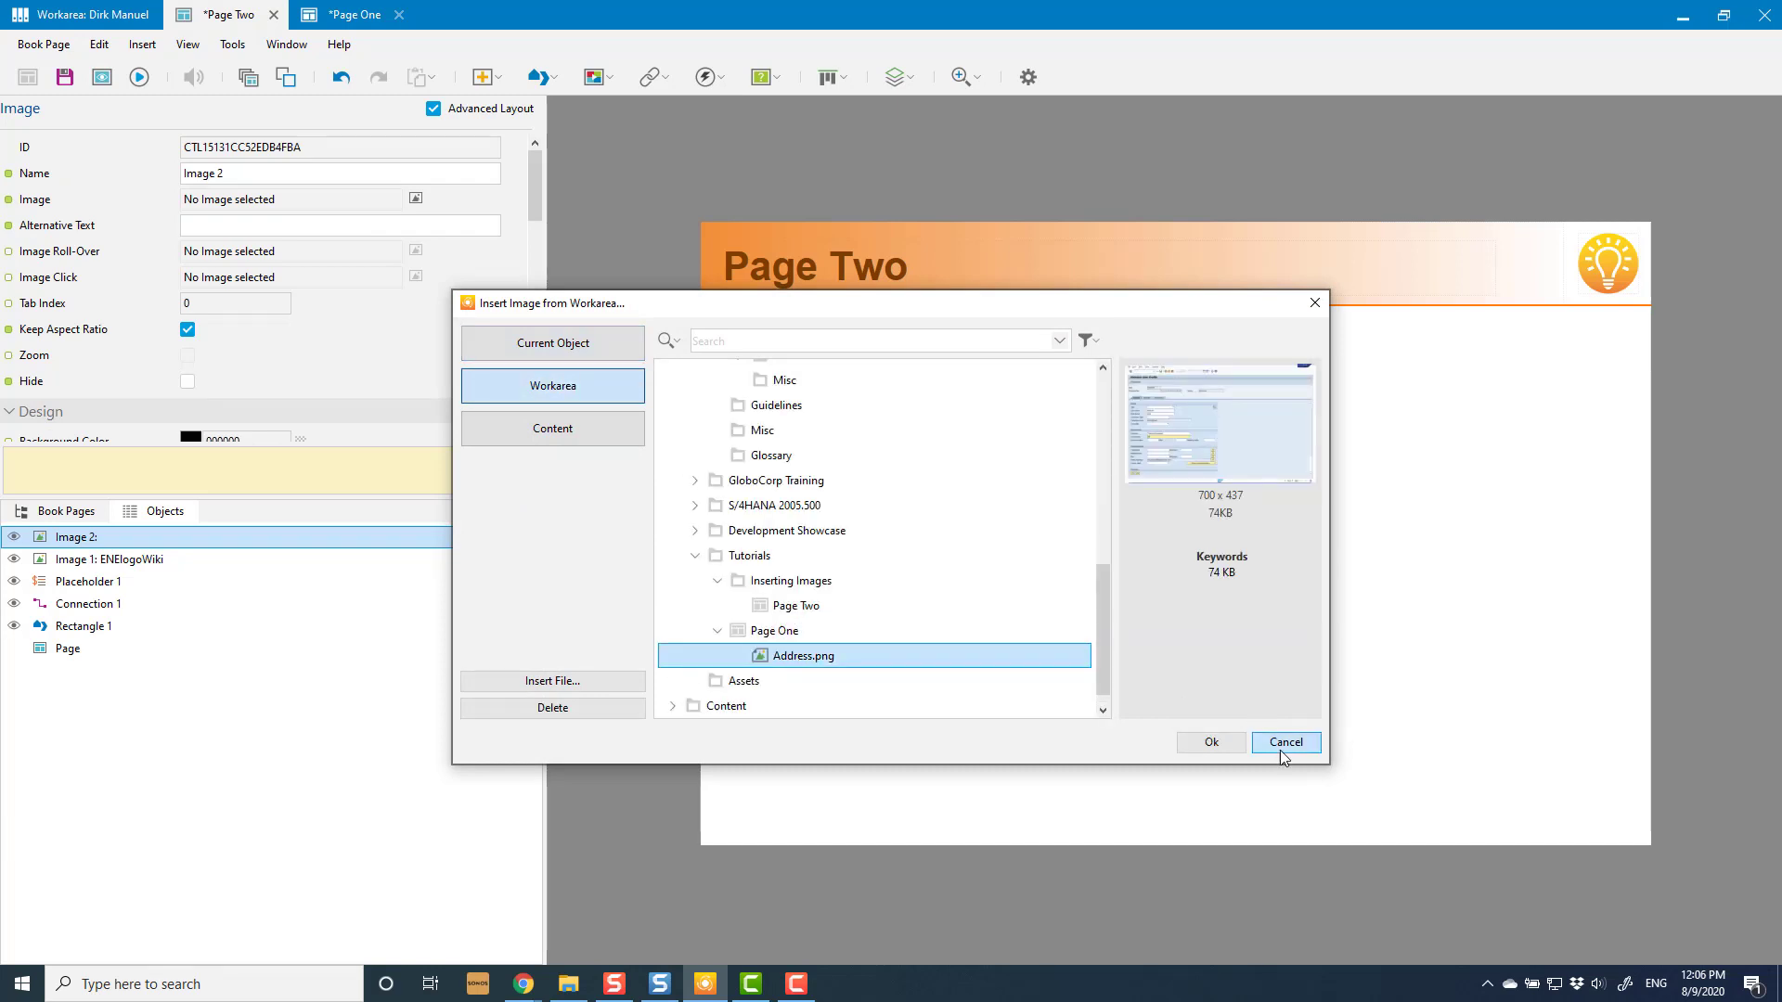
pyautogui.click(1216, 742)
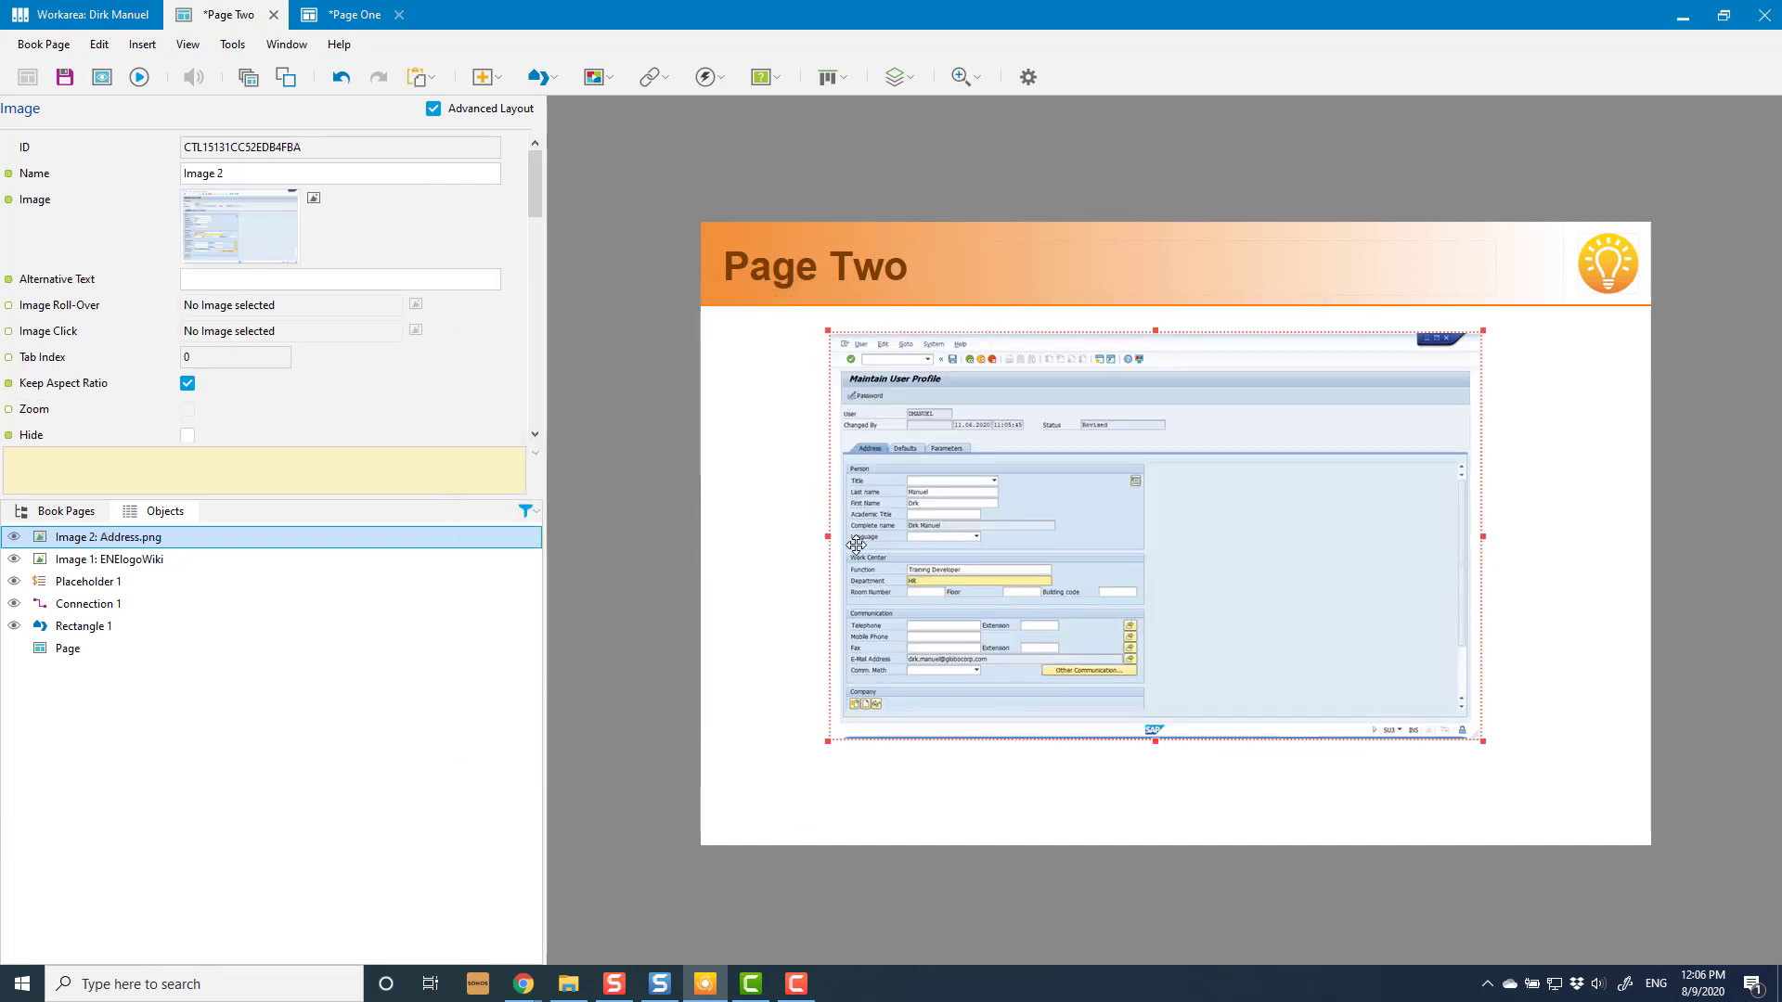
pyautogui.click(274, 15)
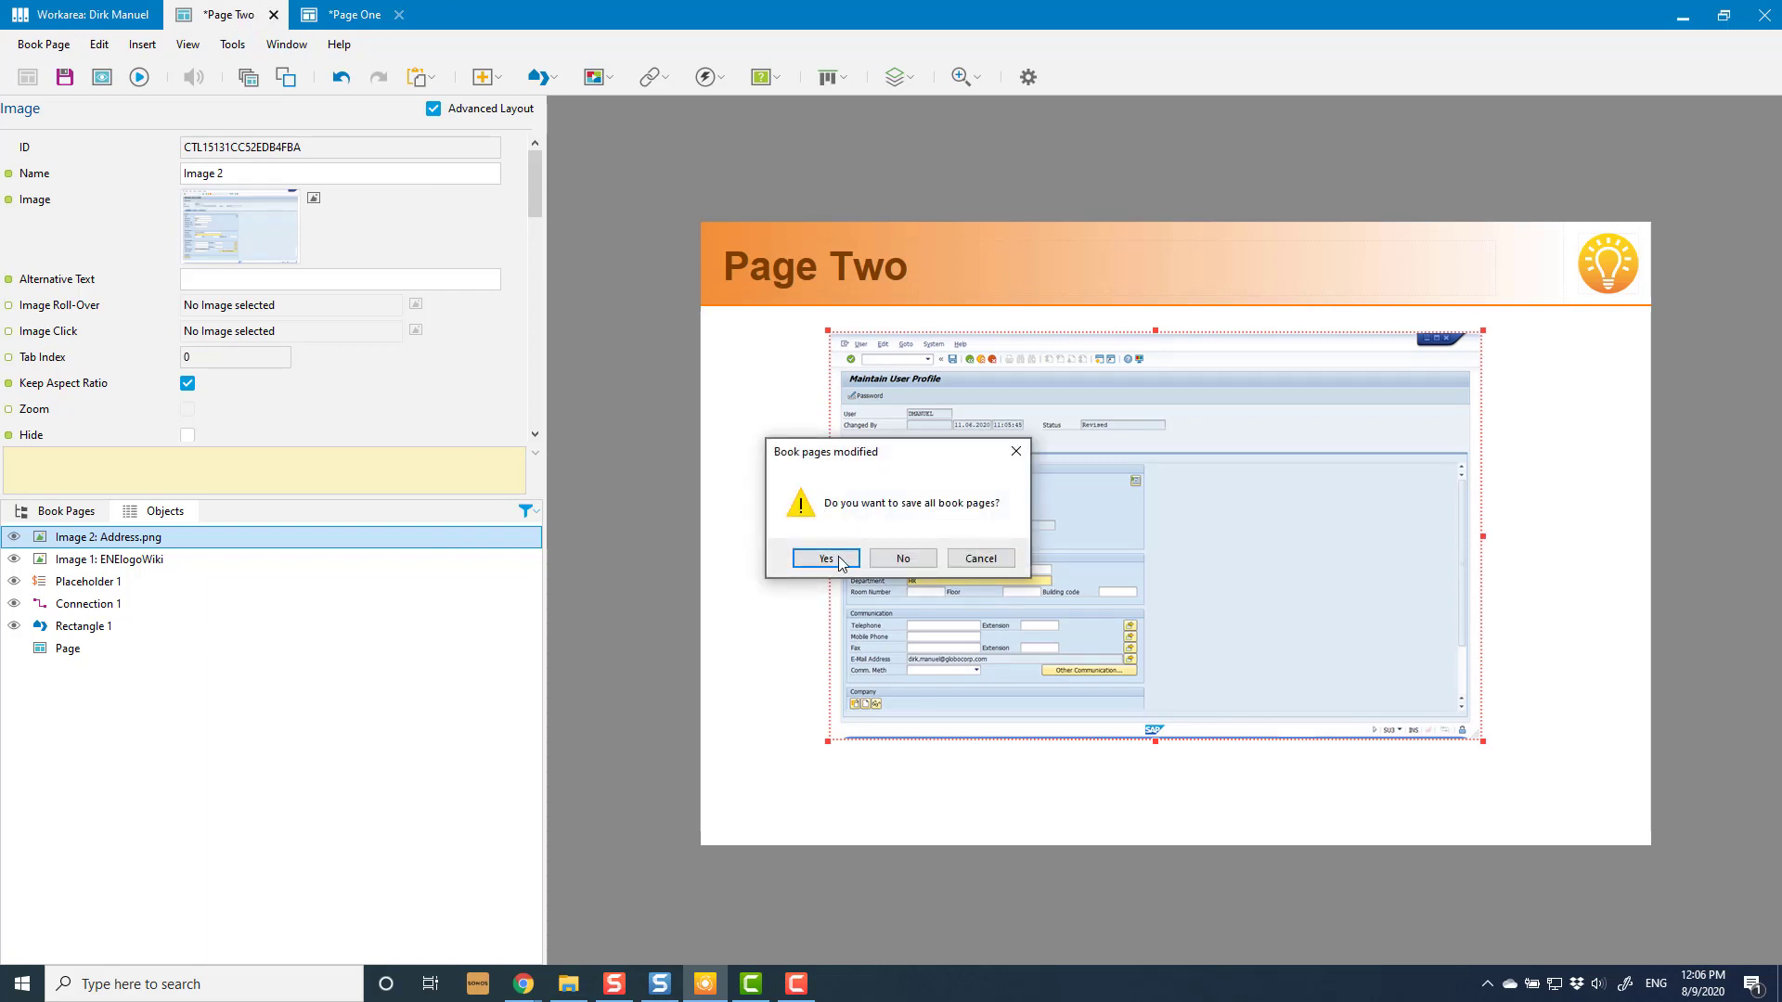
# Save all book pages and close the Page Two and Page One editors
pyautogui.click(839, 562)
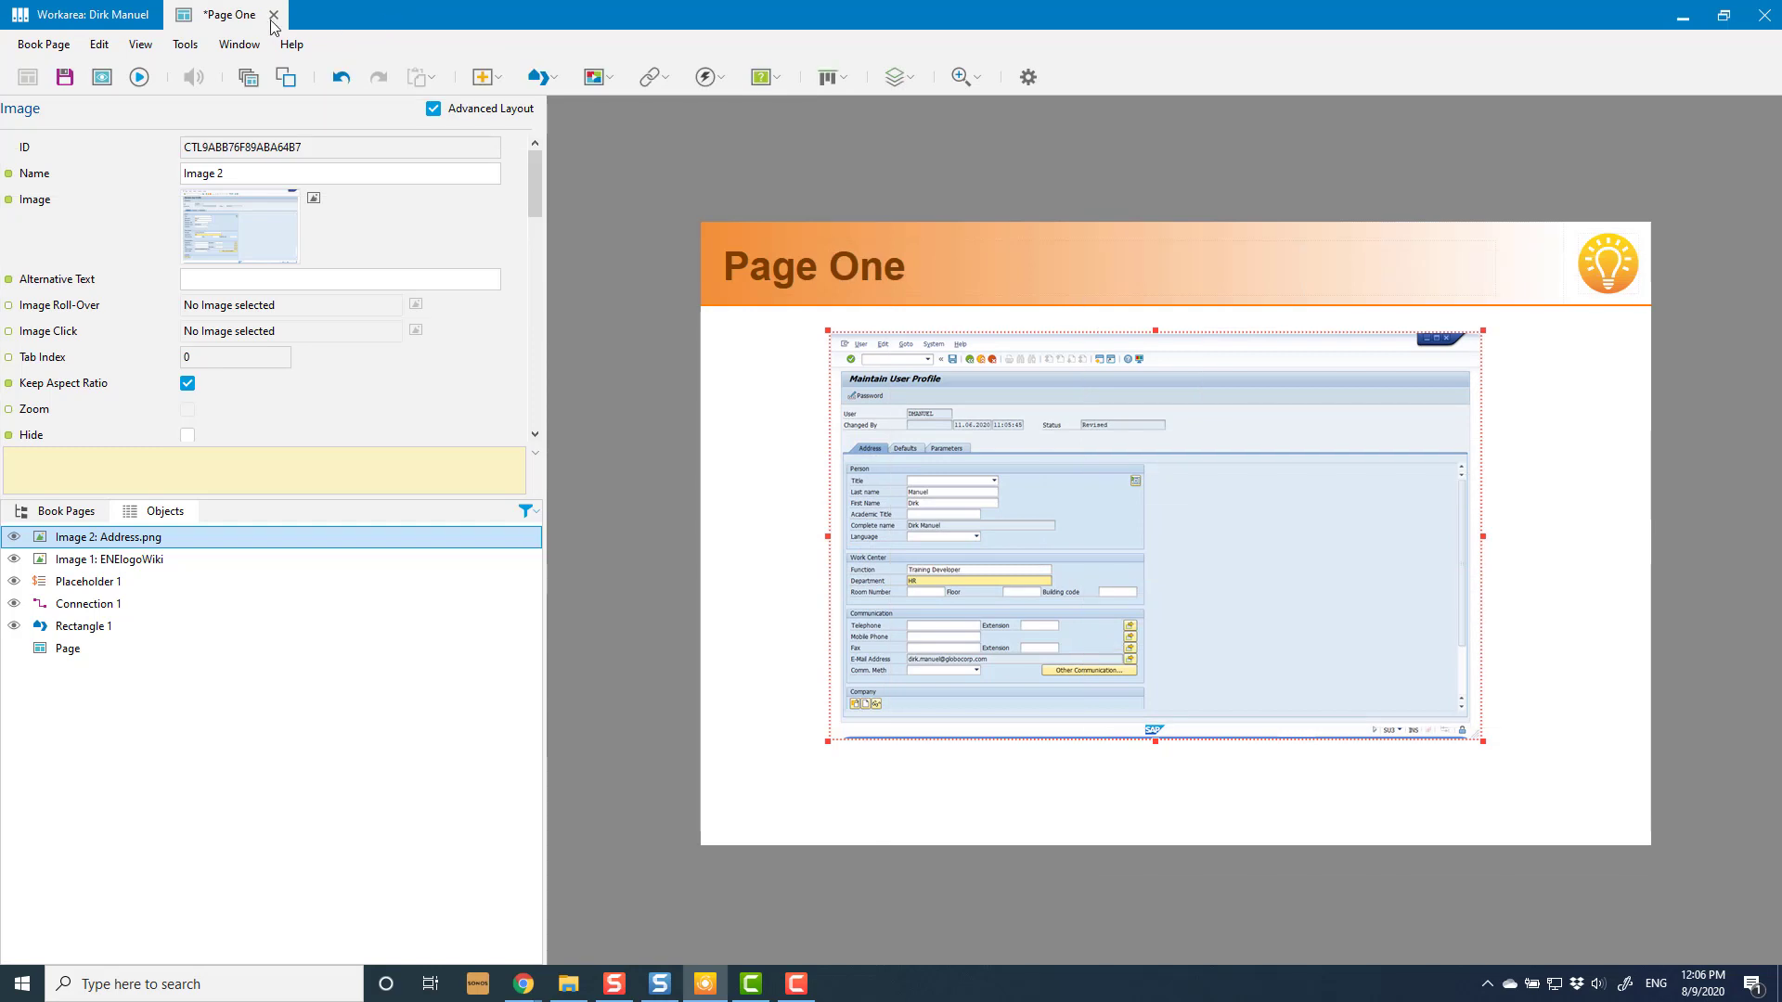
pyautogui.click(274, 15)
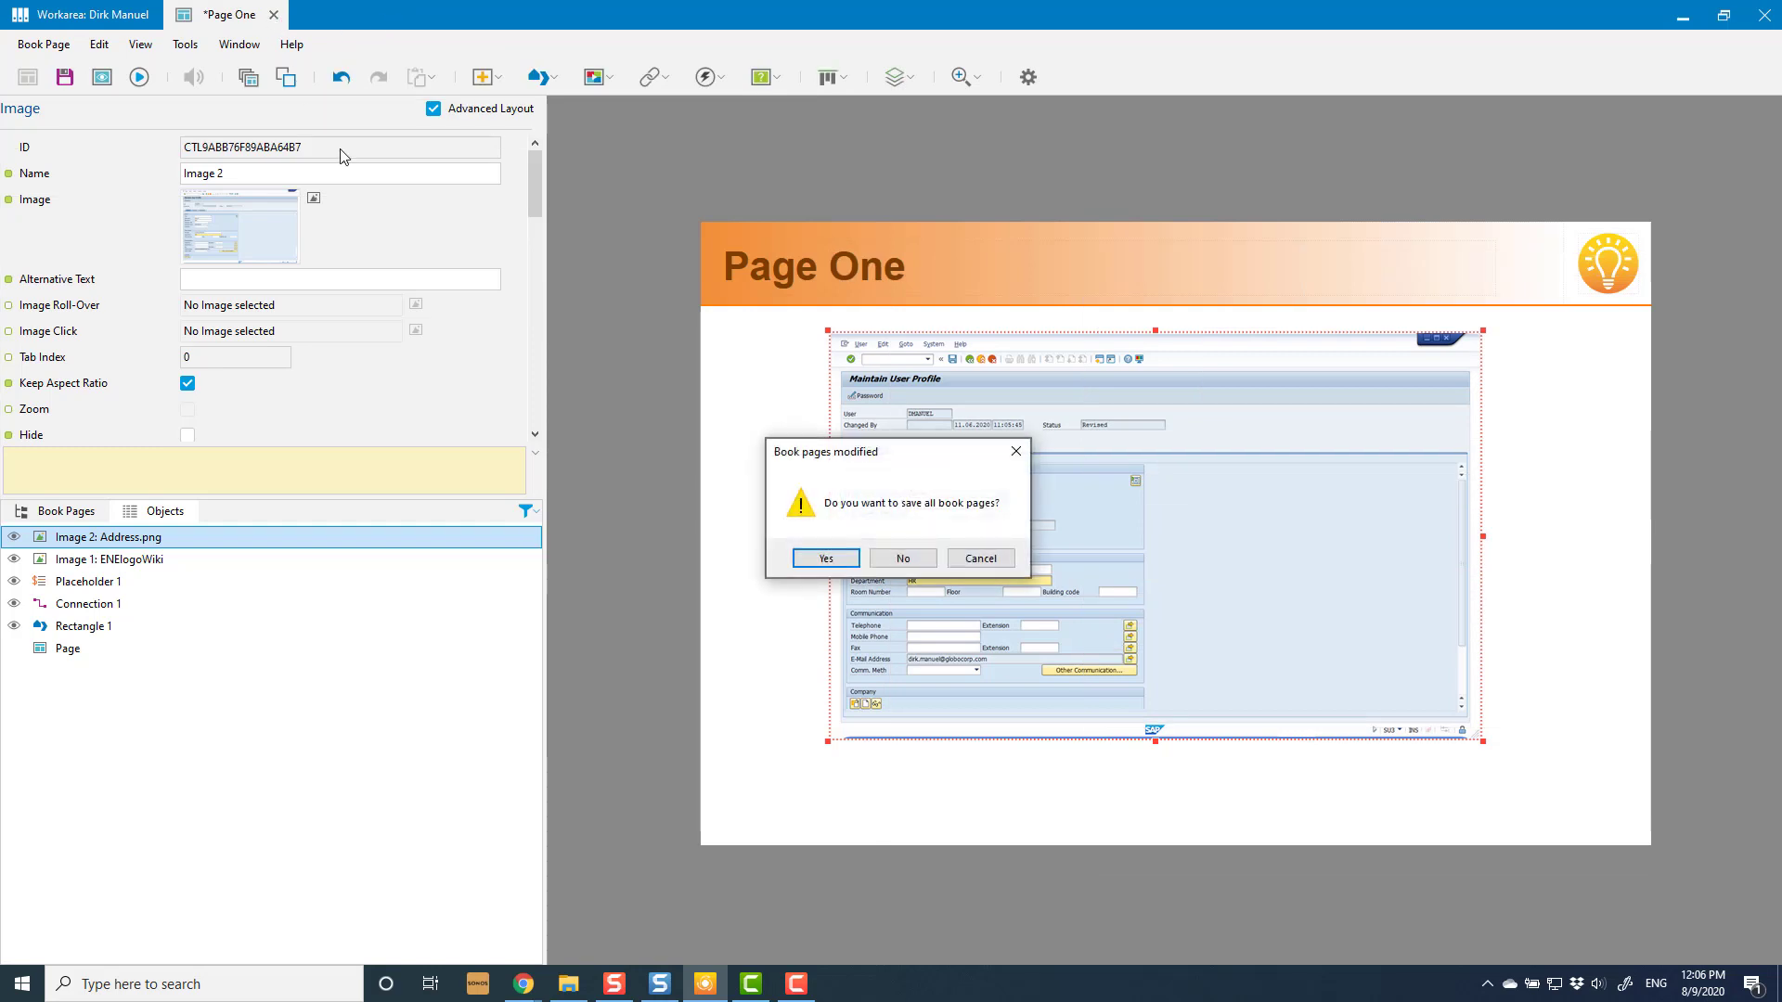
pyautogui.click(826, 557)
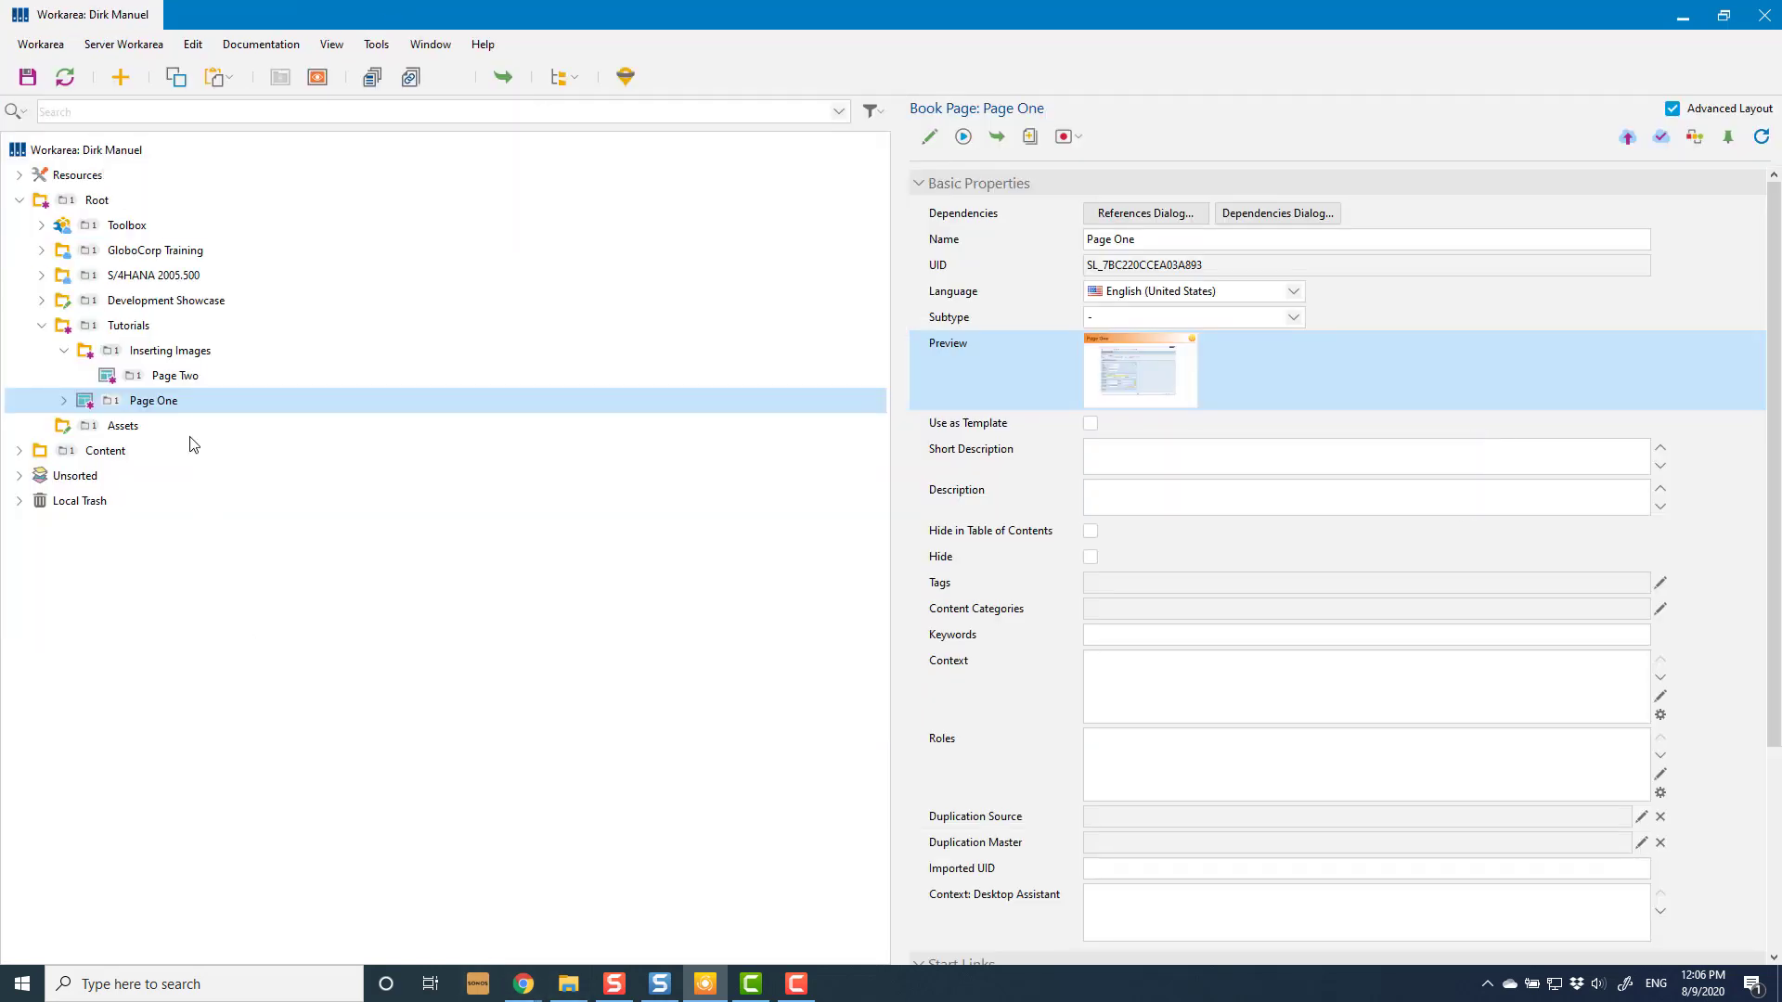
# Move Page One above Page Two, then review Address.png, Page Two and Inserting Images properties
pyautogui.click(172, 379)
pyautogui.moveTo(158, 404); pyautogui.dragTo(186, 377)
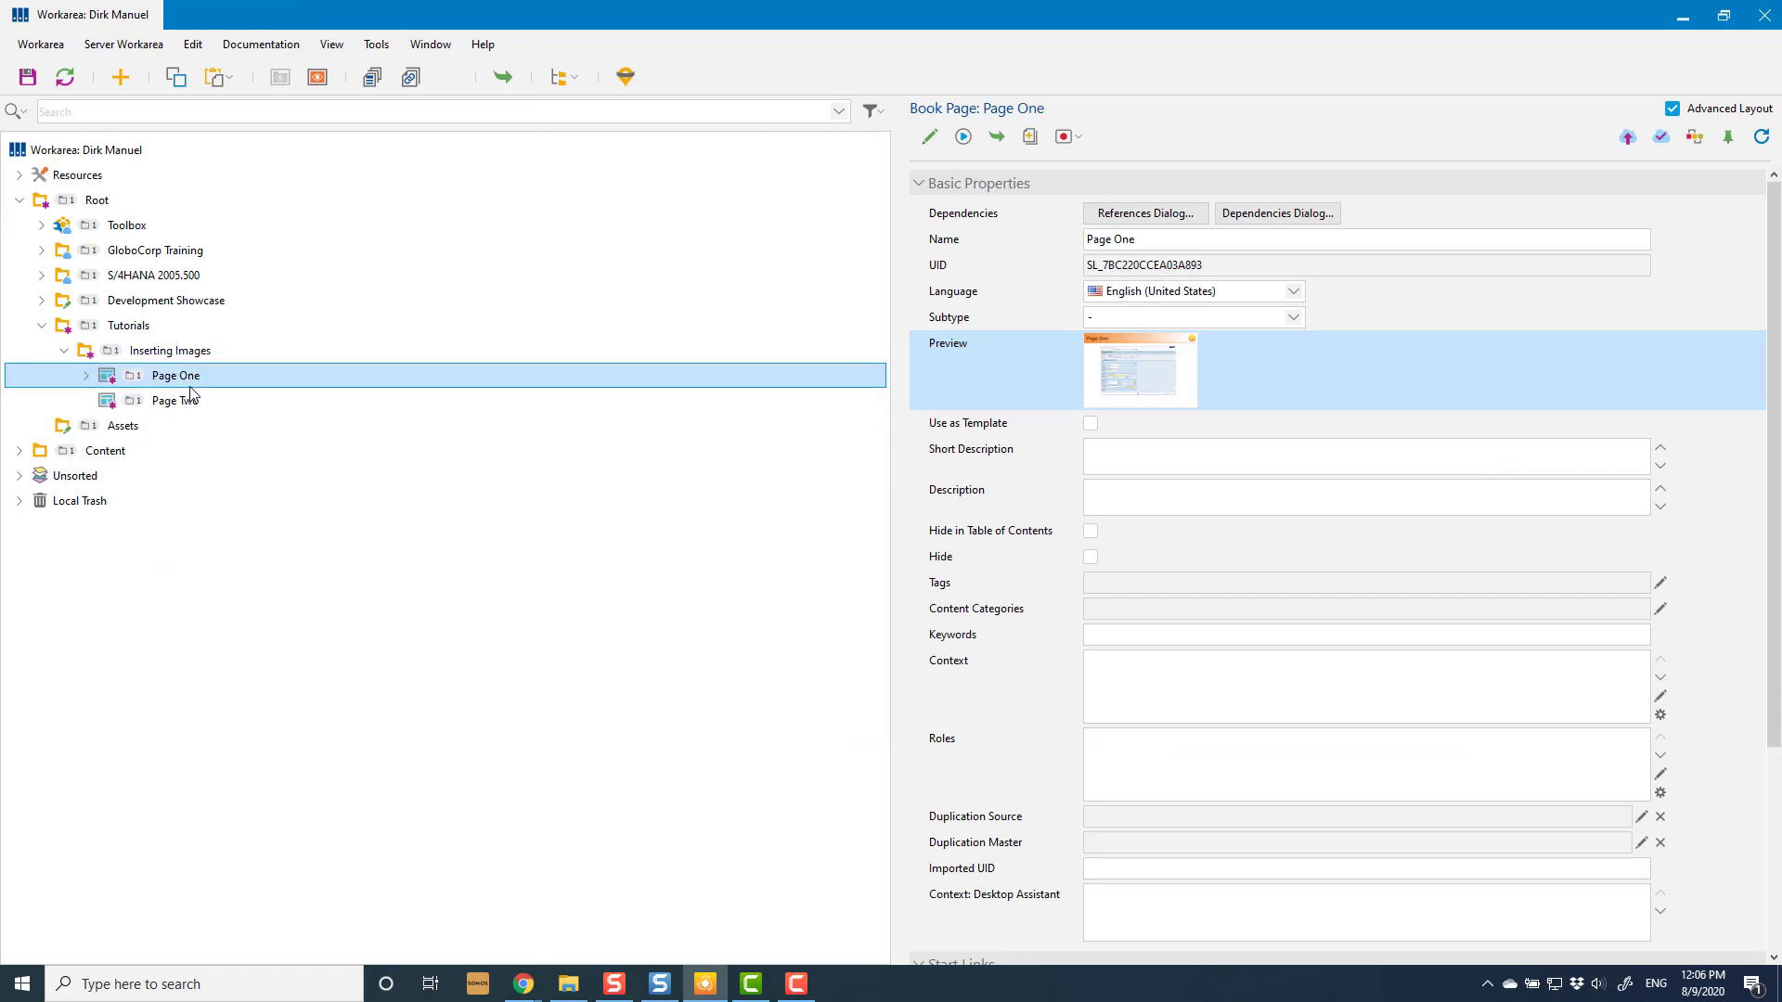
pyautogui.click(84, 375)
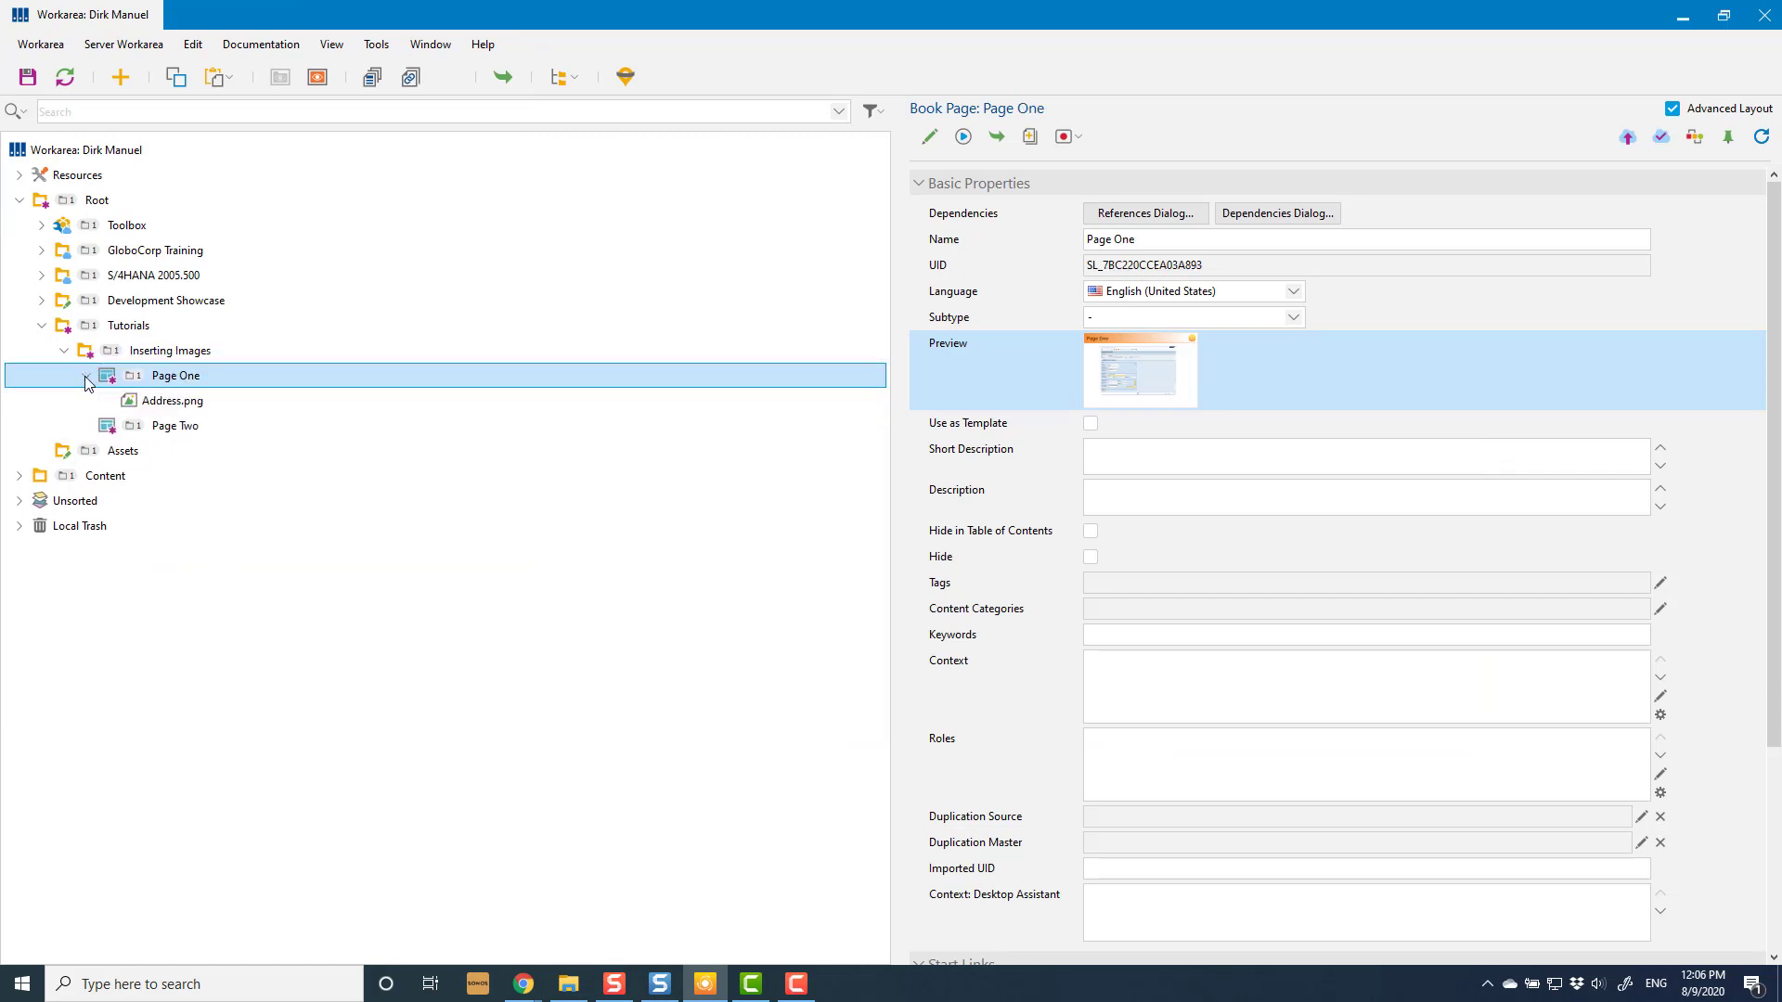
pyautogui.click(198, 402)
pyautogui.click(180, 425)
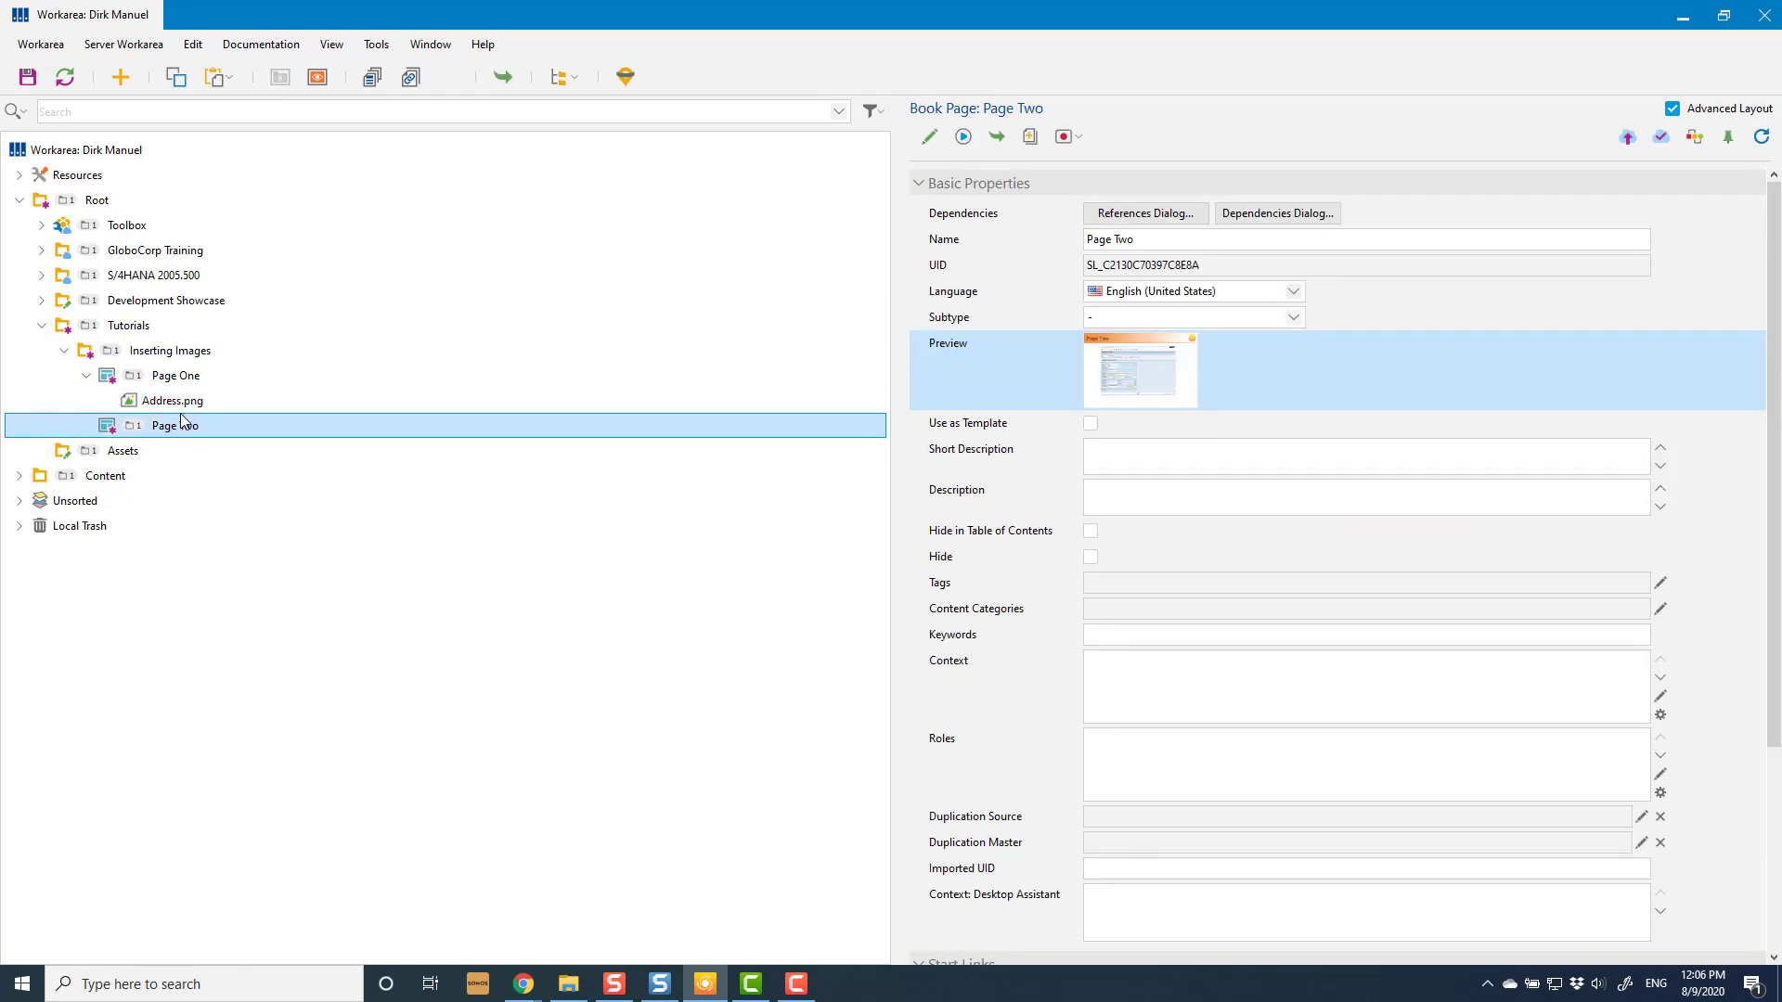
pyautogui.click(183, 379)
pyautogui.click(182, 403)
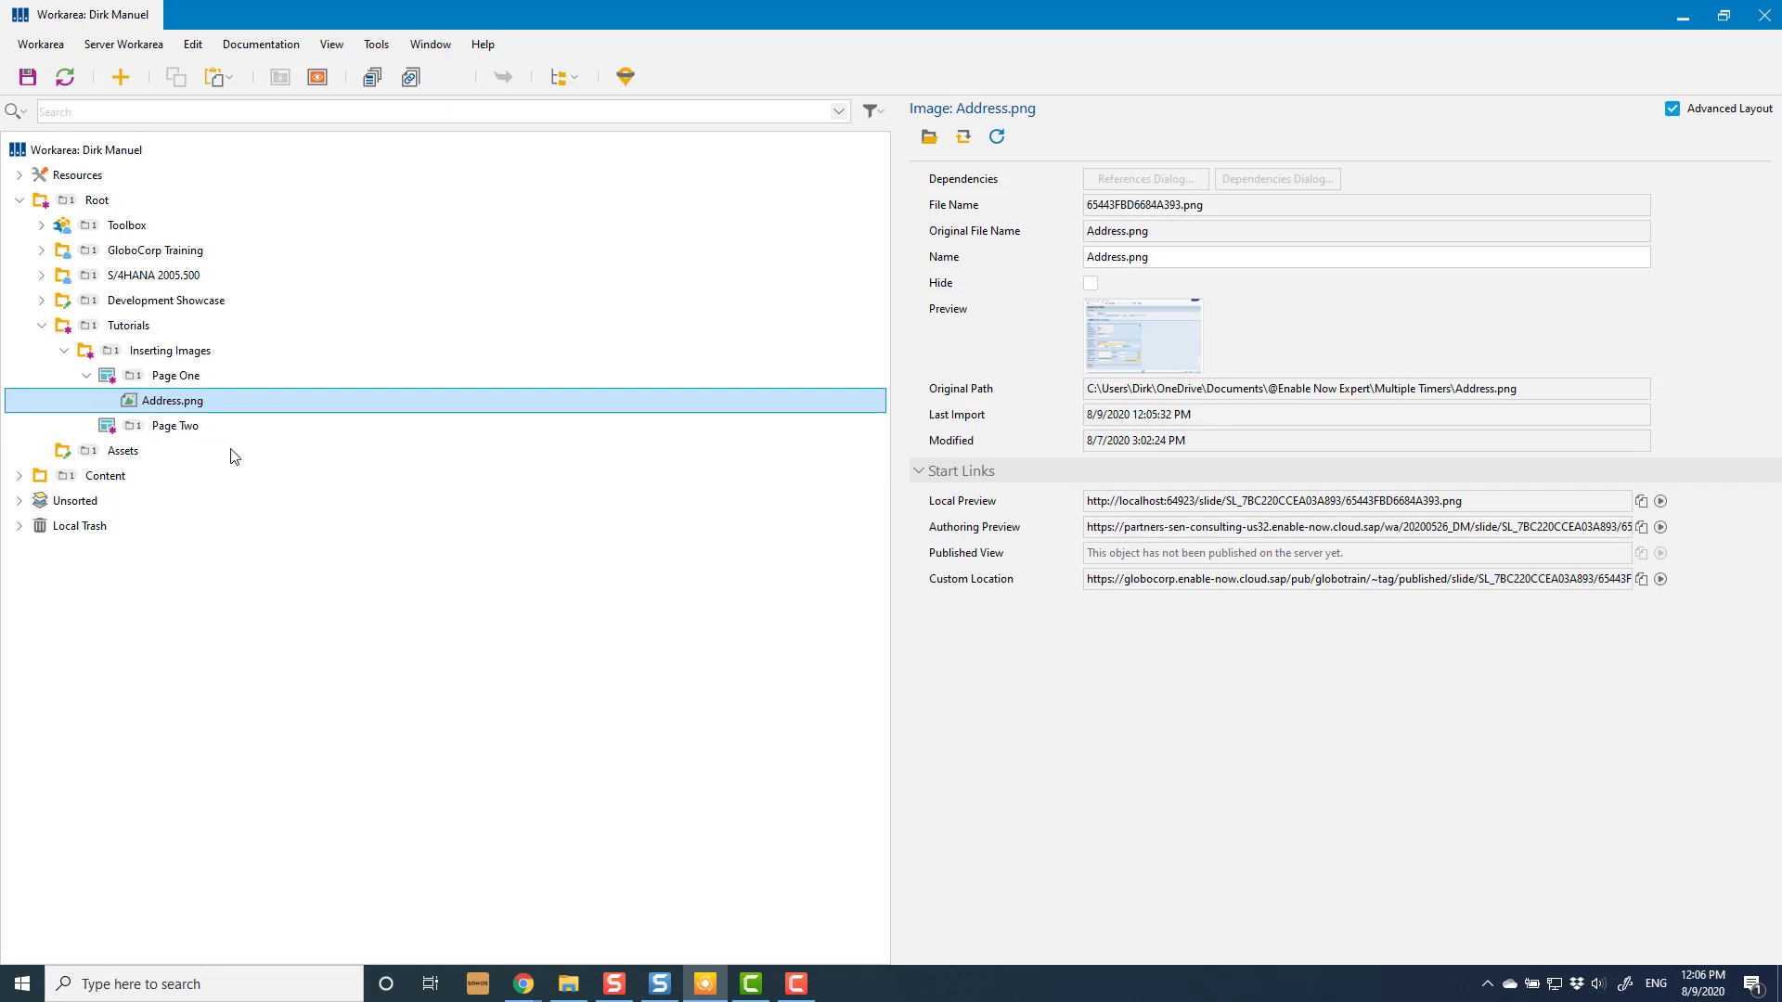
pyautogui.click(160, 357)
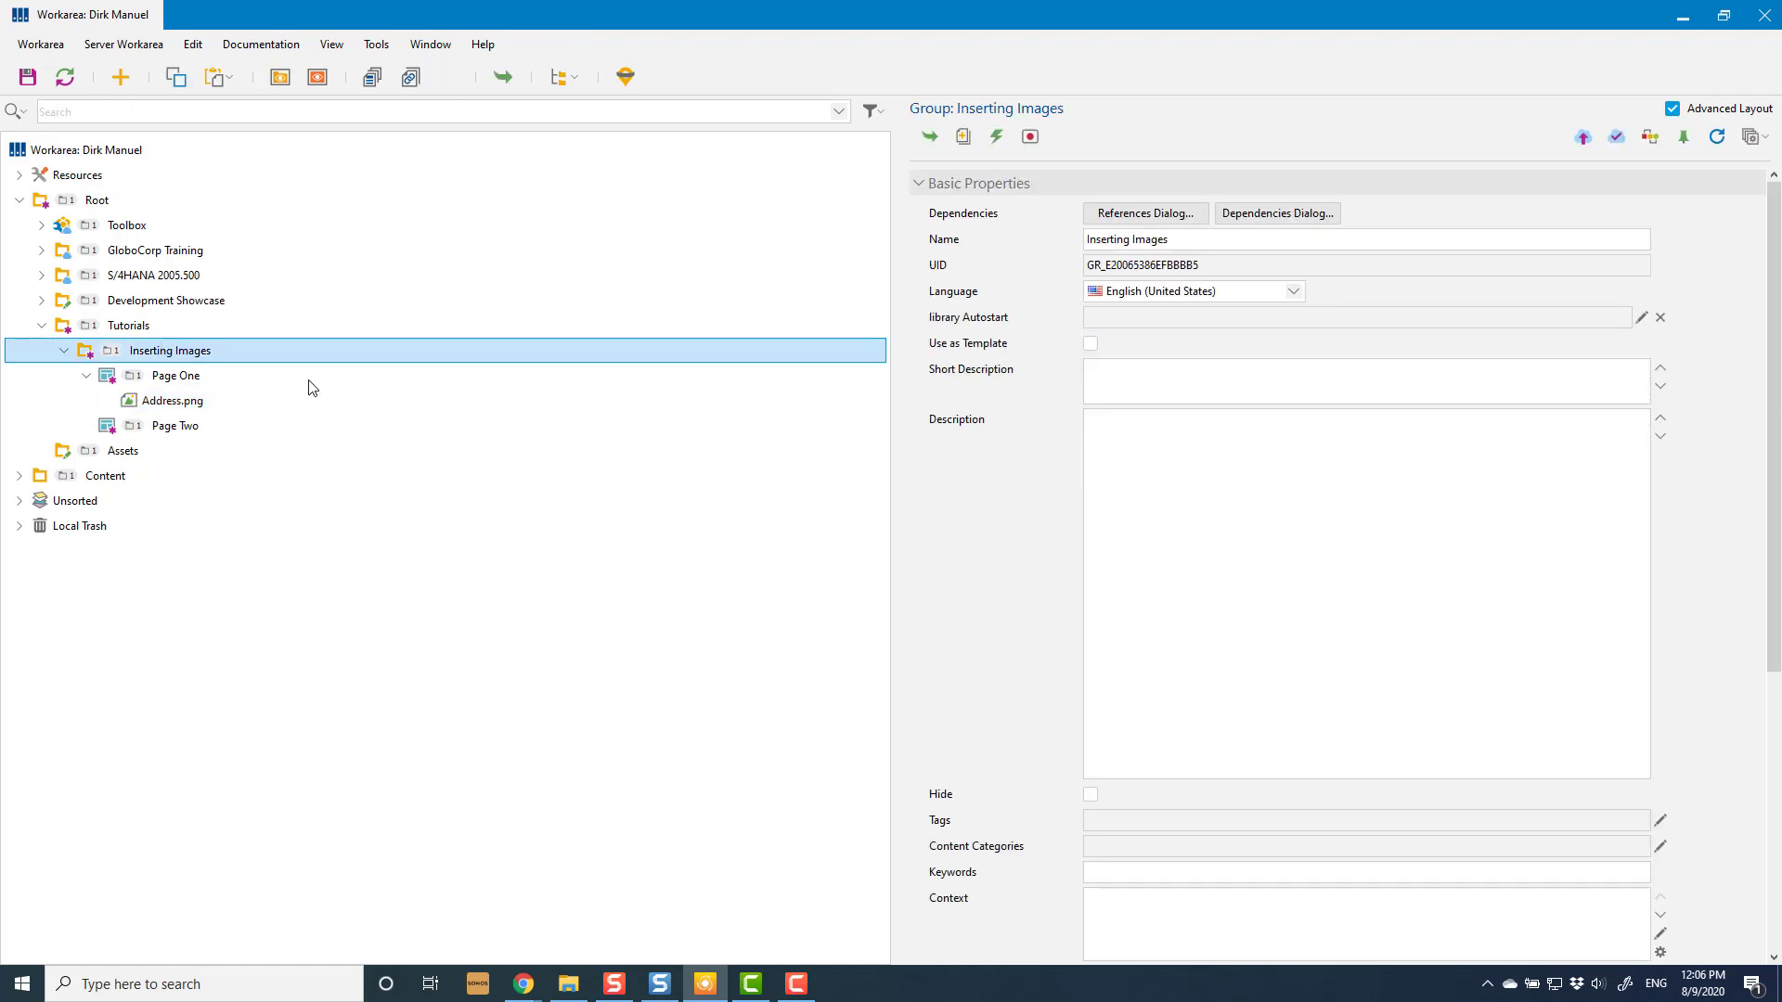
pyautogui.click(171, 379)
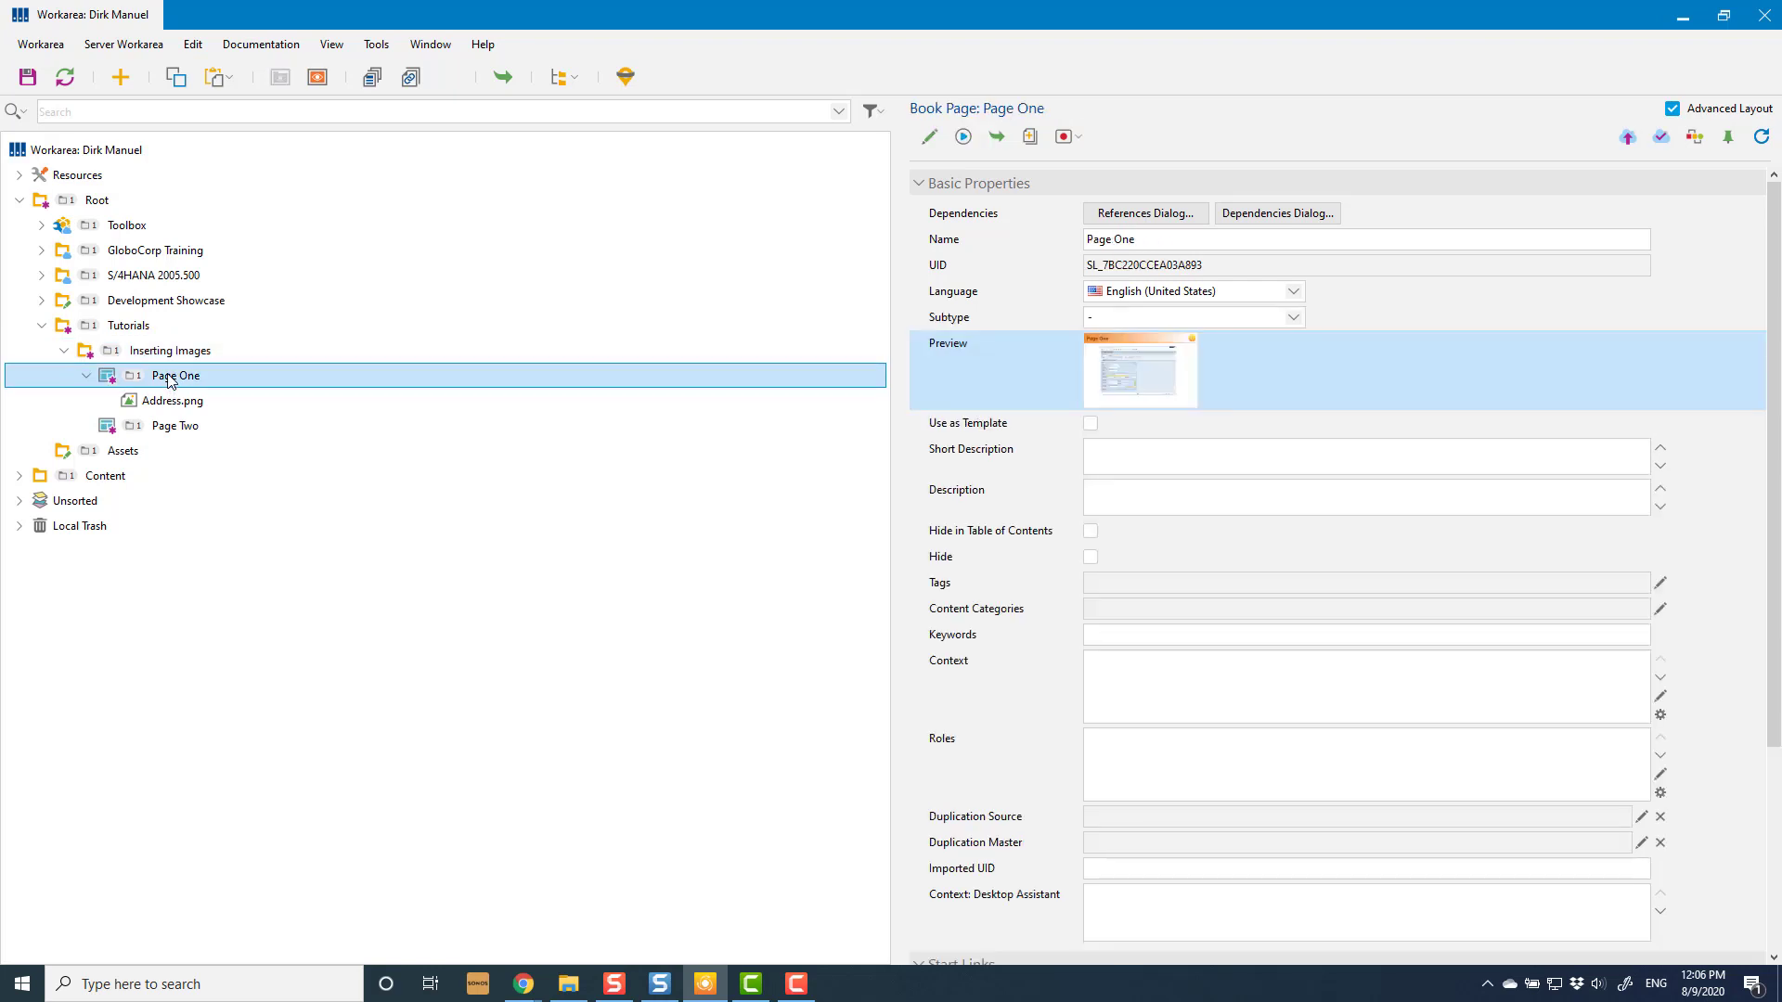
# Start Tools > Workarea Structure > Convert Files to Media Objects and expand its Advanced section
pyautogui.click(379, 50)
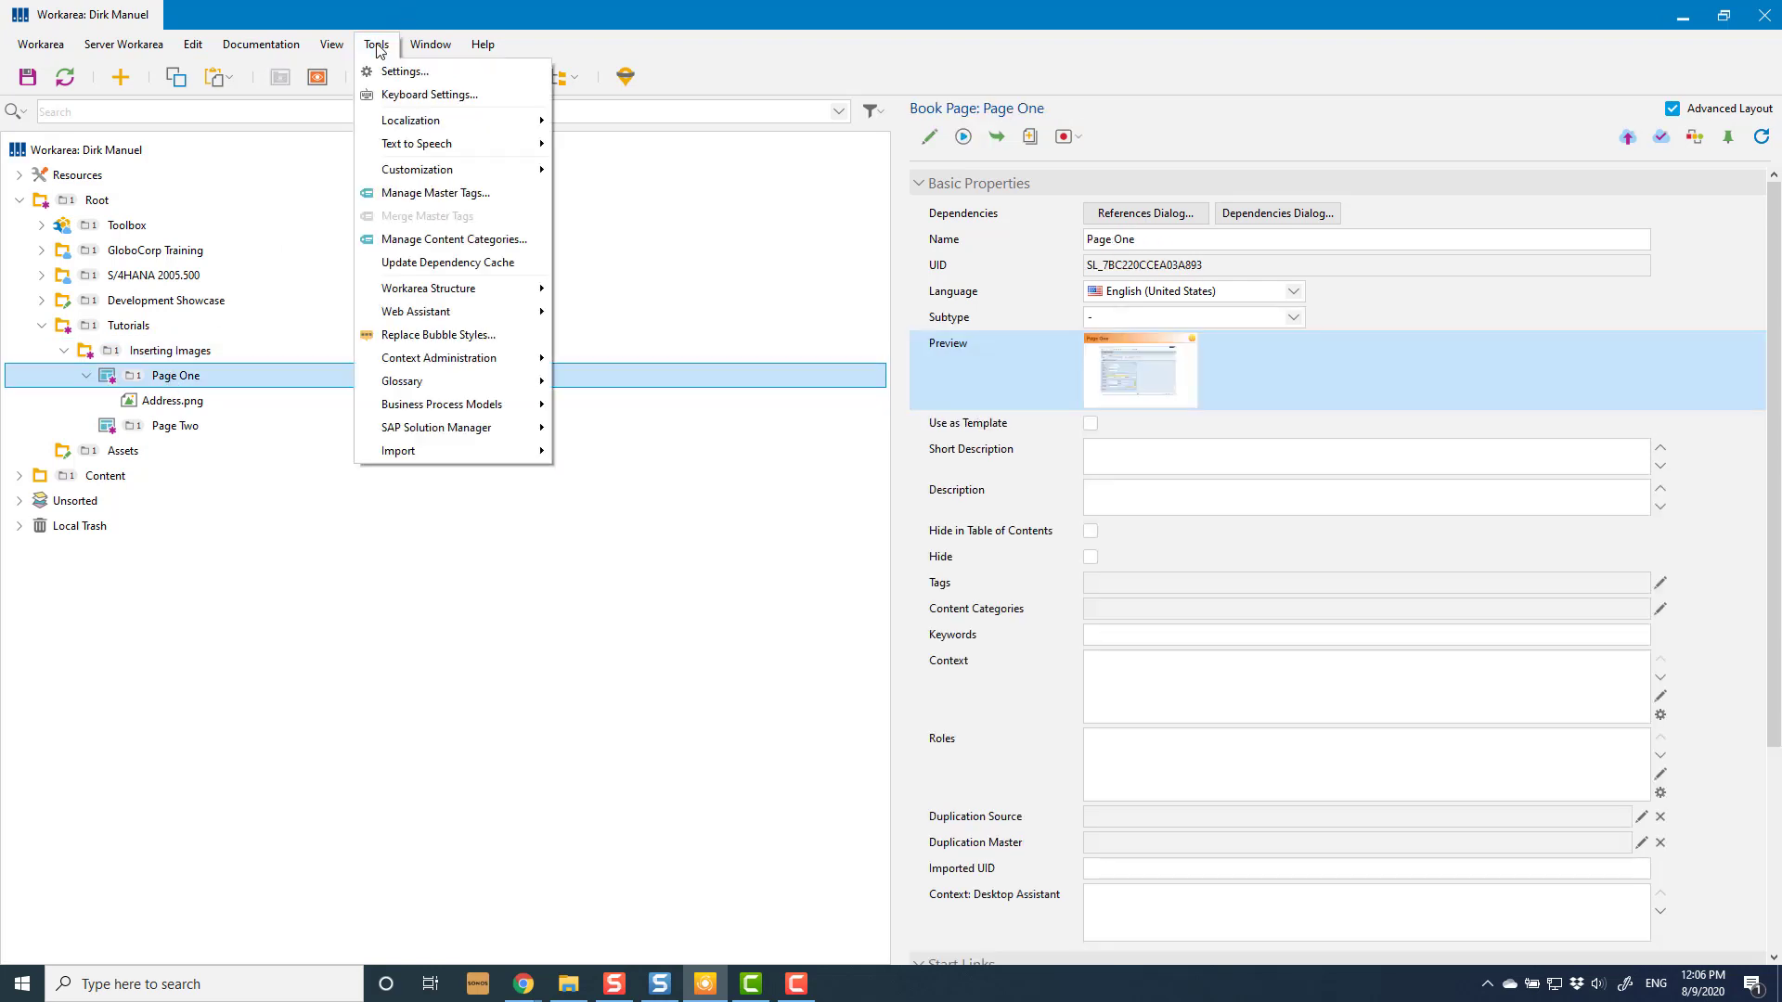
pyautogui.moveTo(448, 297)
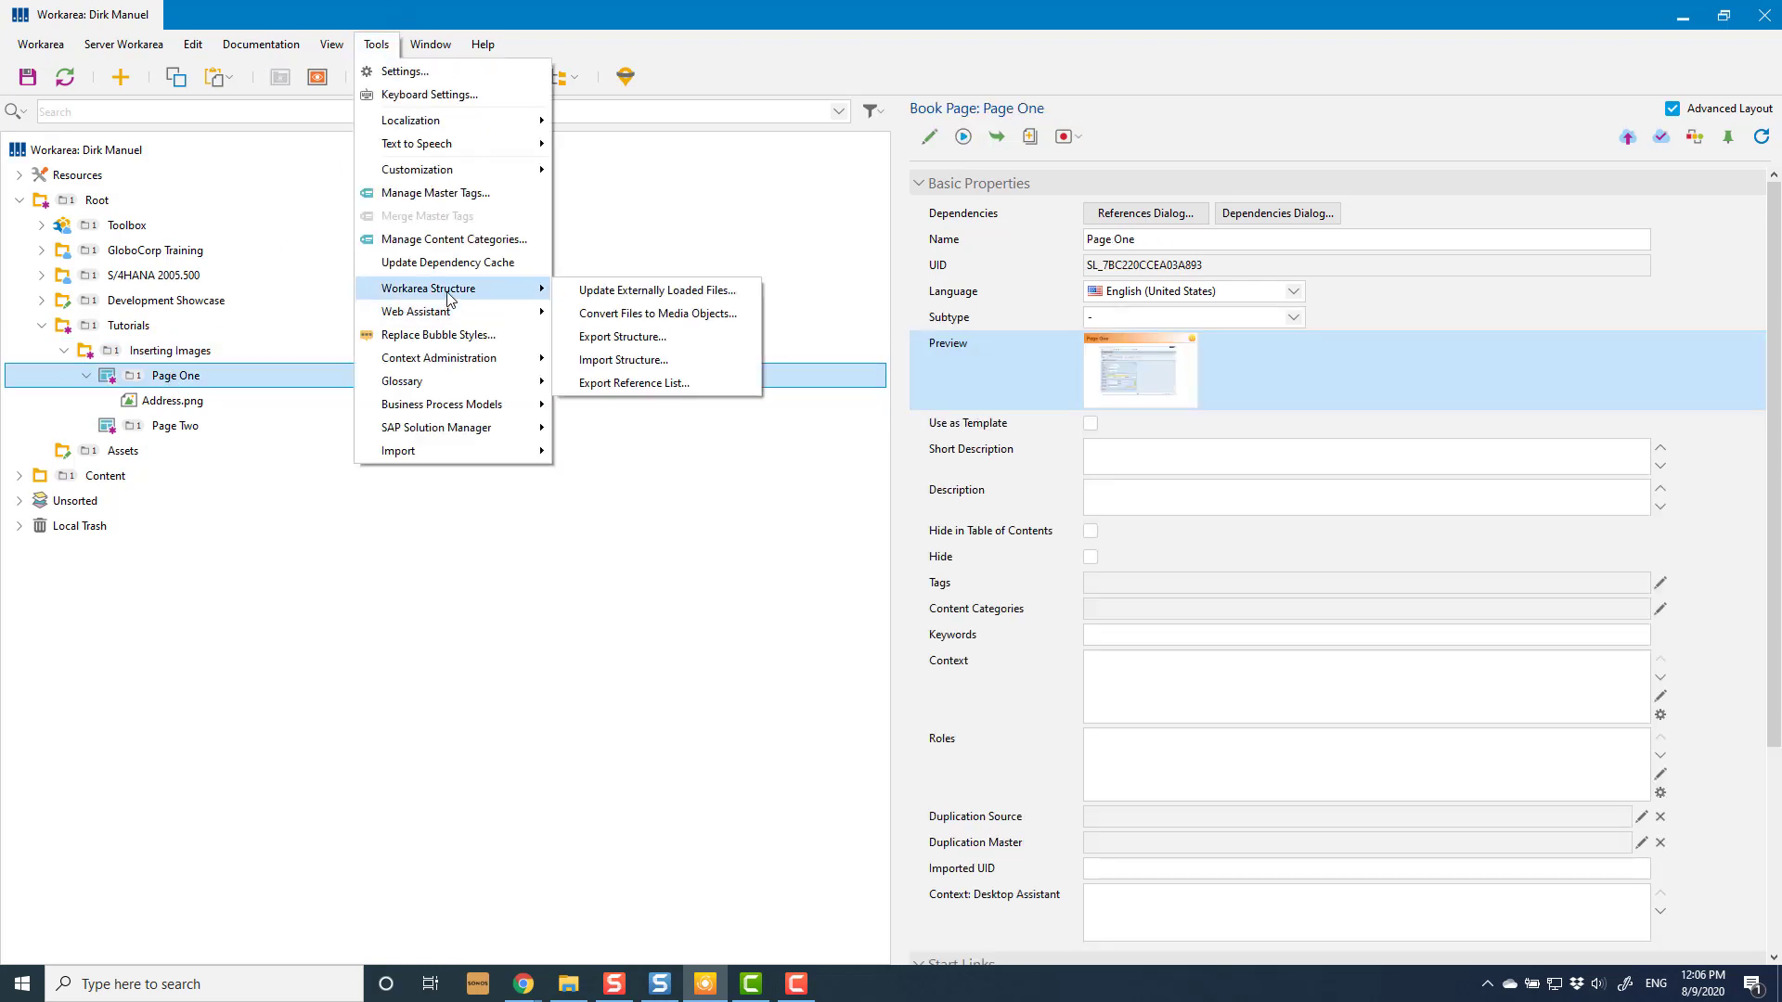
pyautogui.click(722, 325)
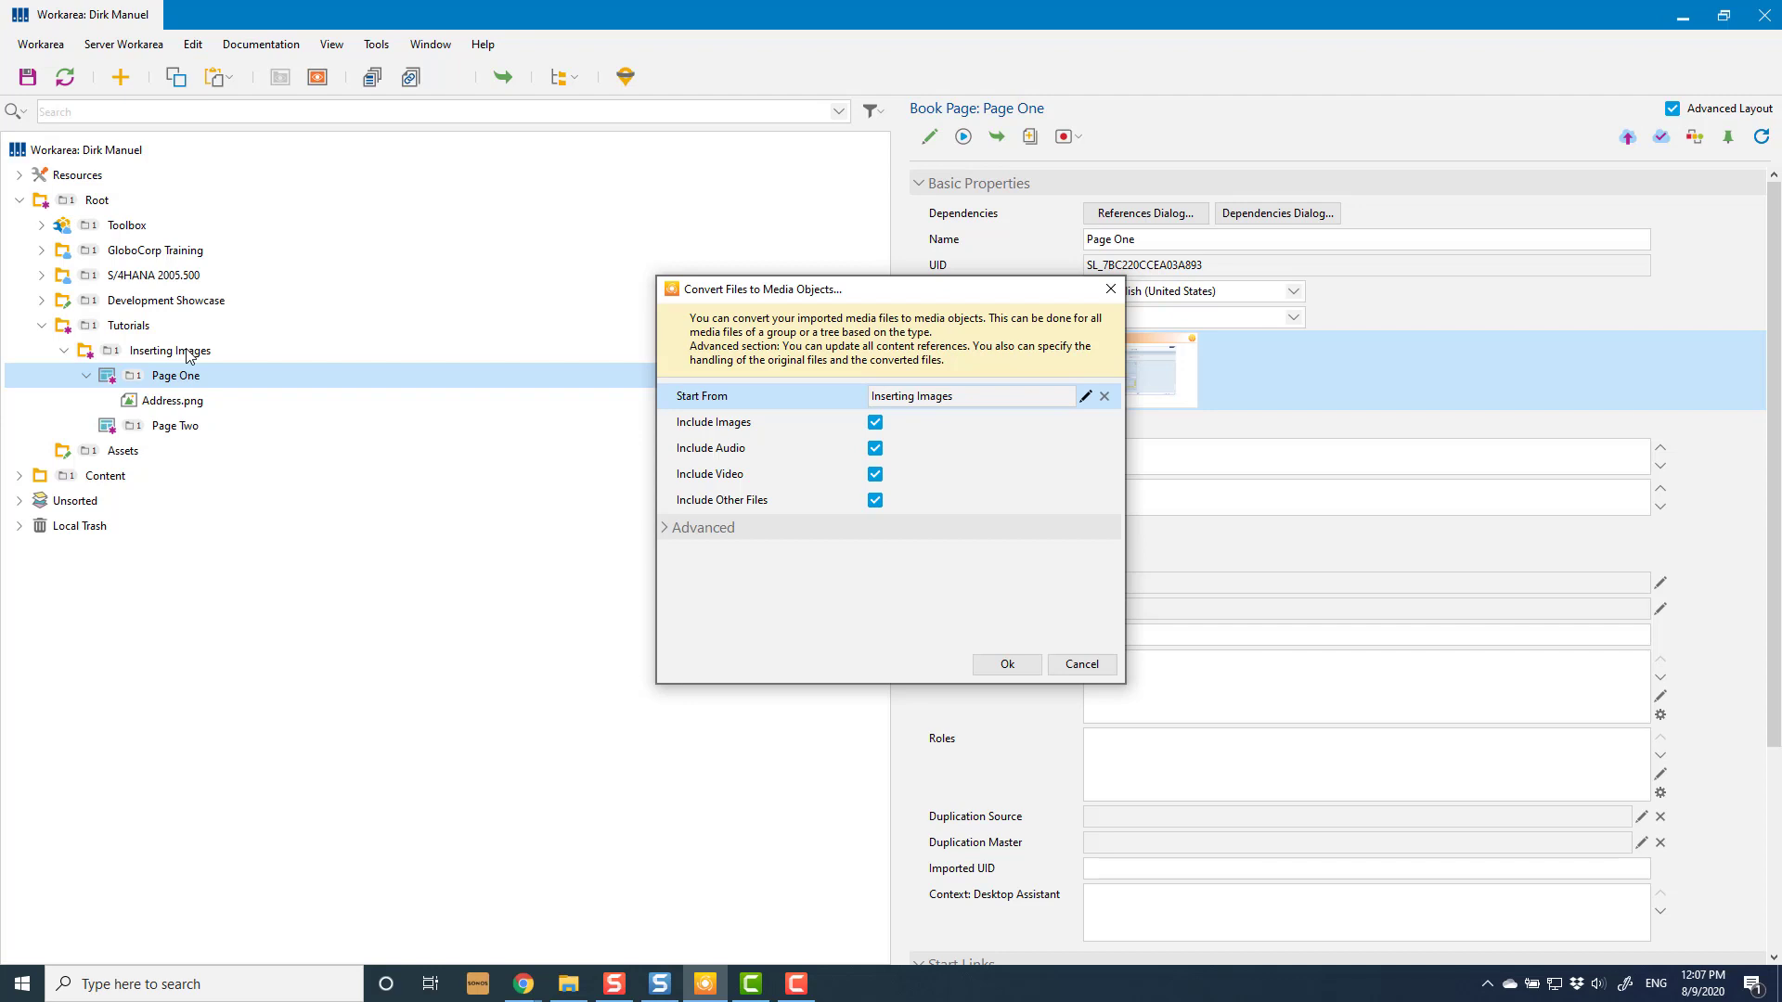
pyautogui.click(670, 527)
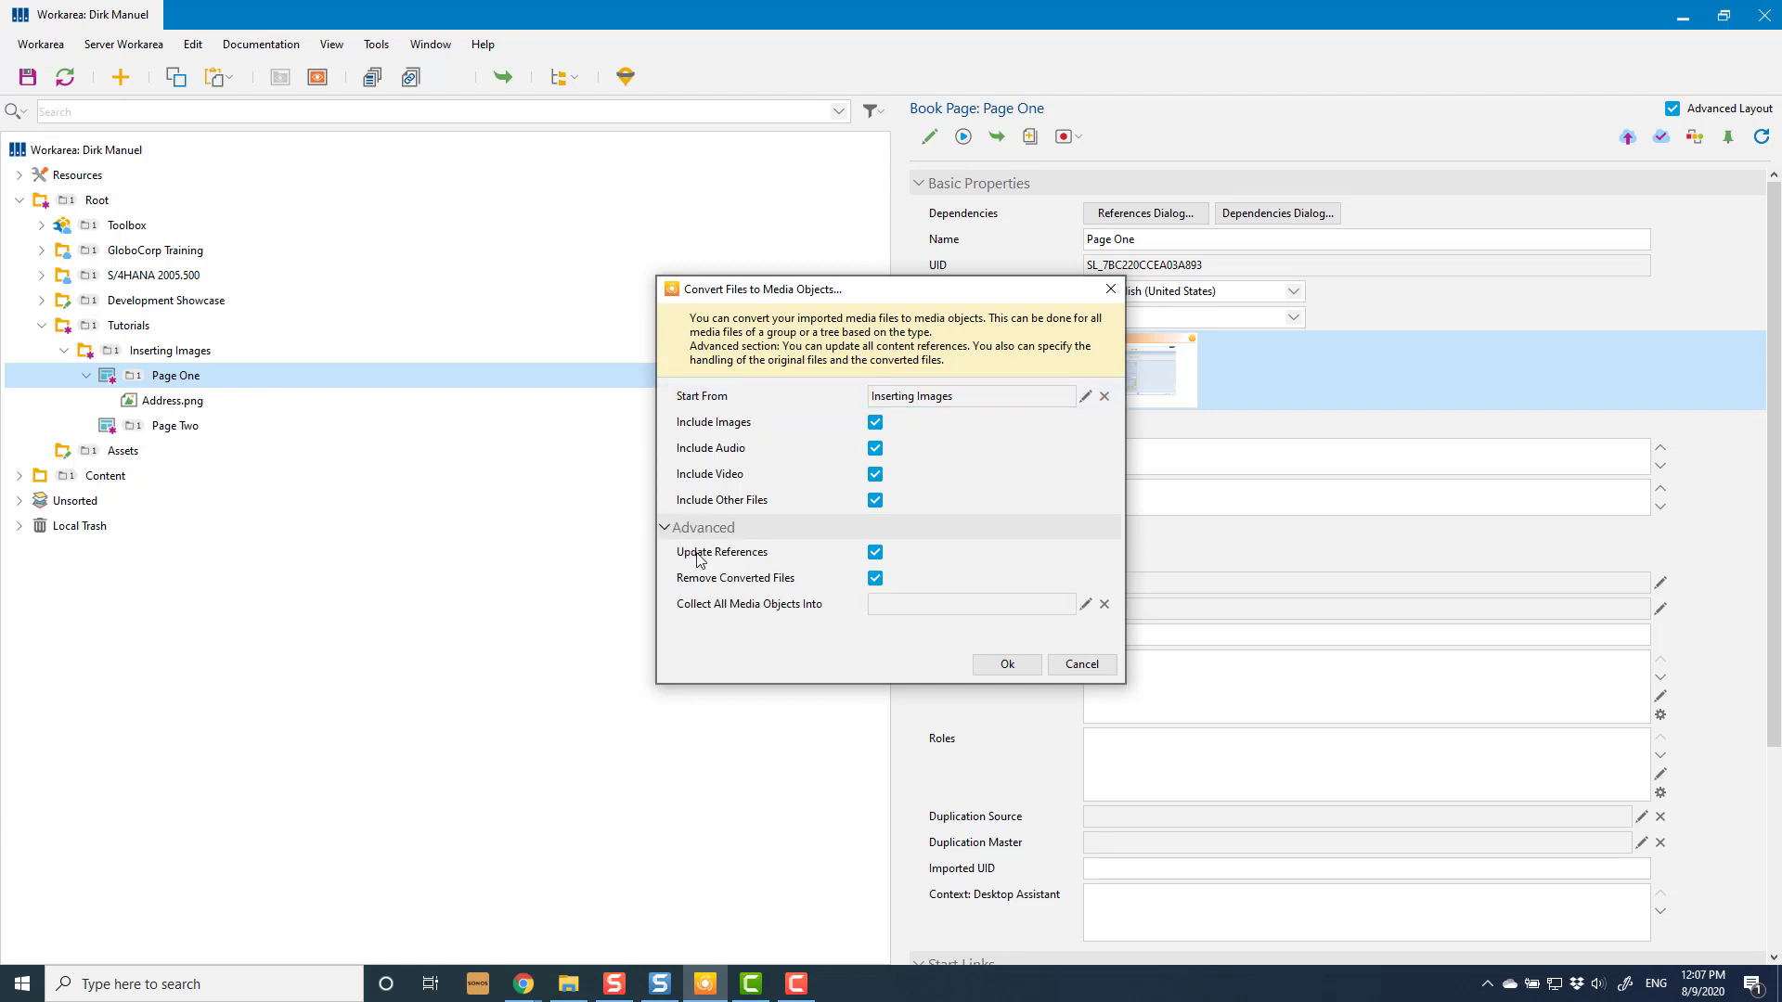
# Review Update References and Remove Converted Files, then pick a new Assets group as the collection folder
pyautogui.click(787, 554)
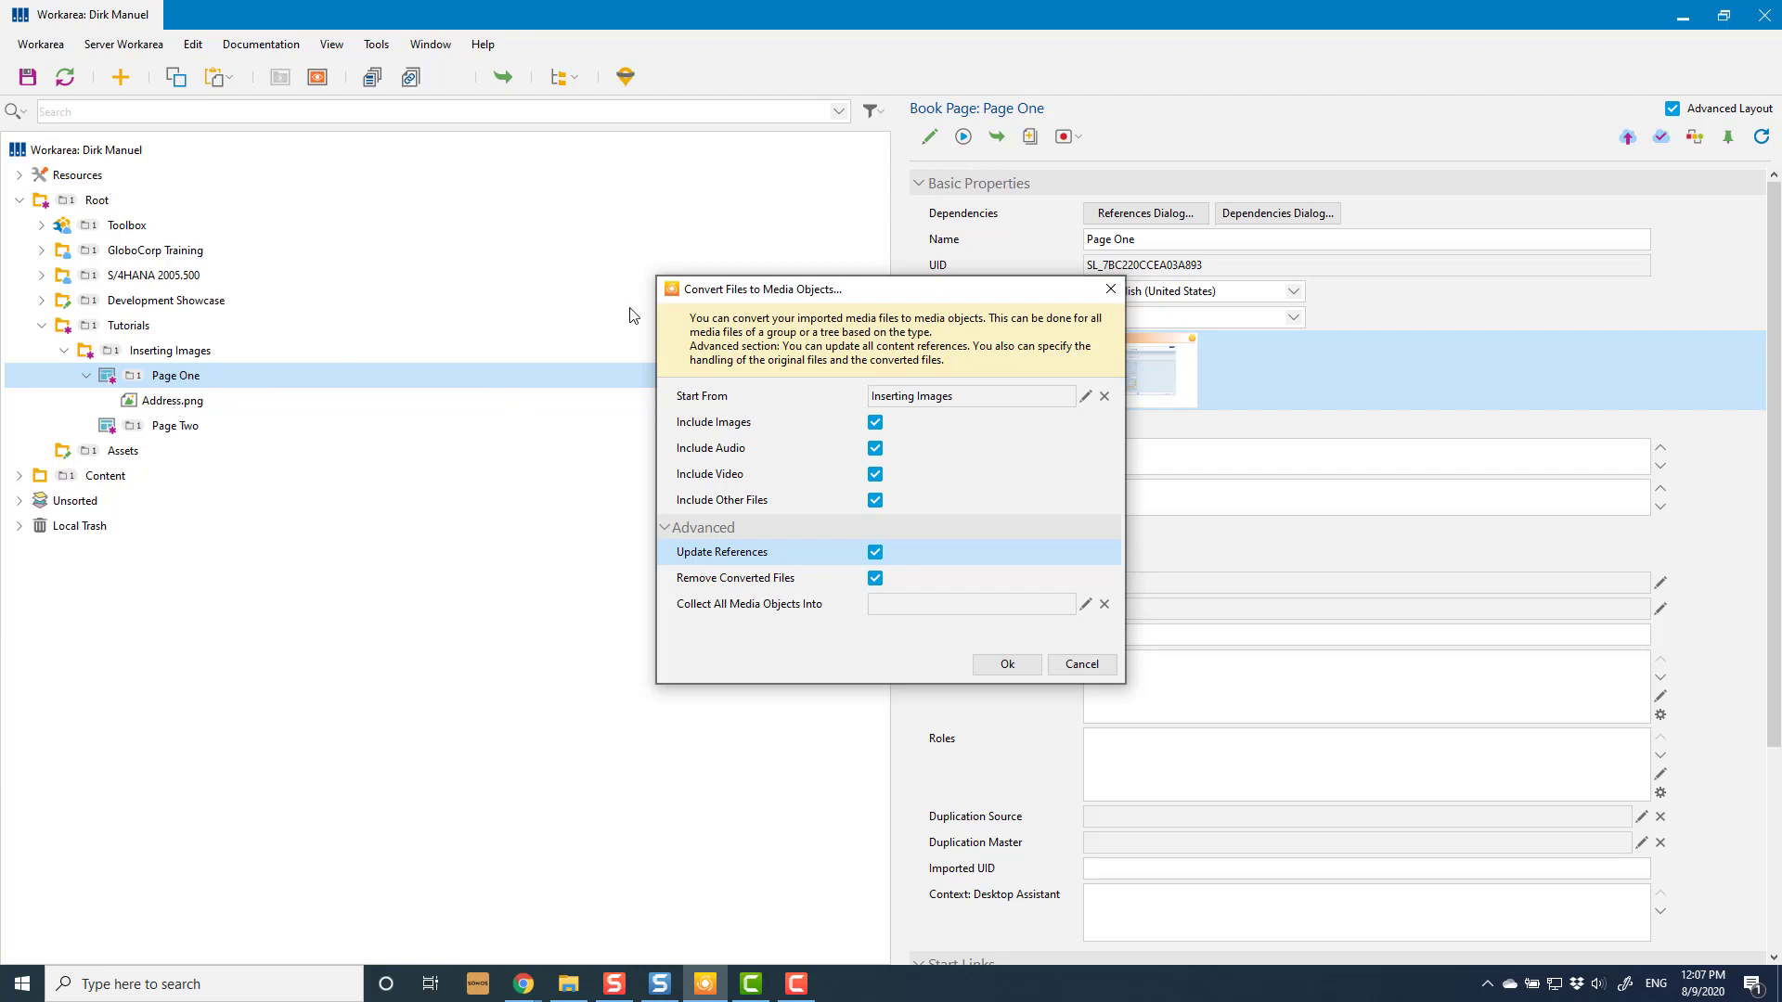
pyautogui.click(754, 581)
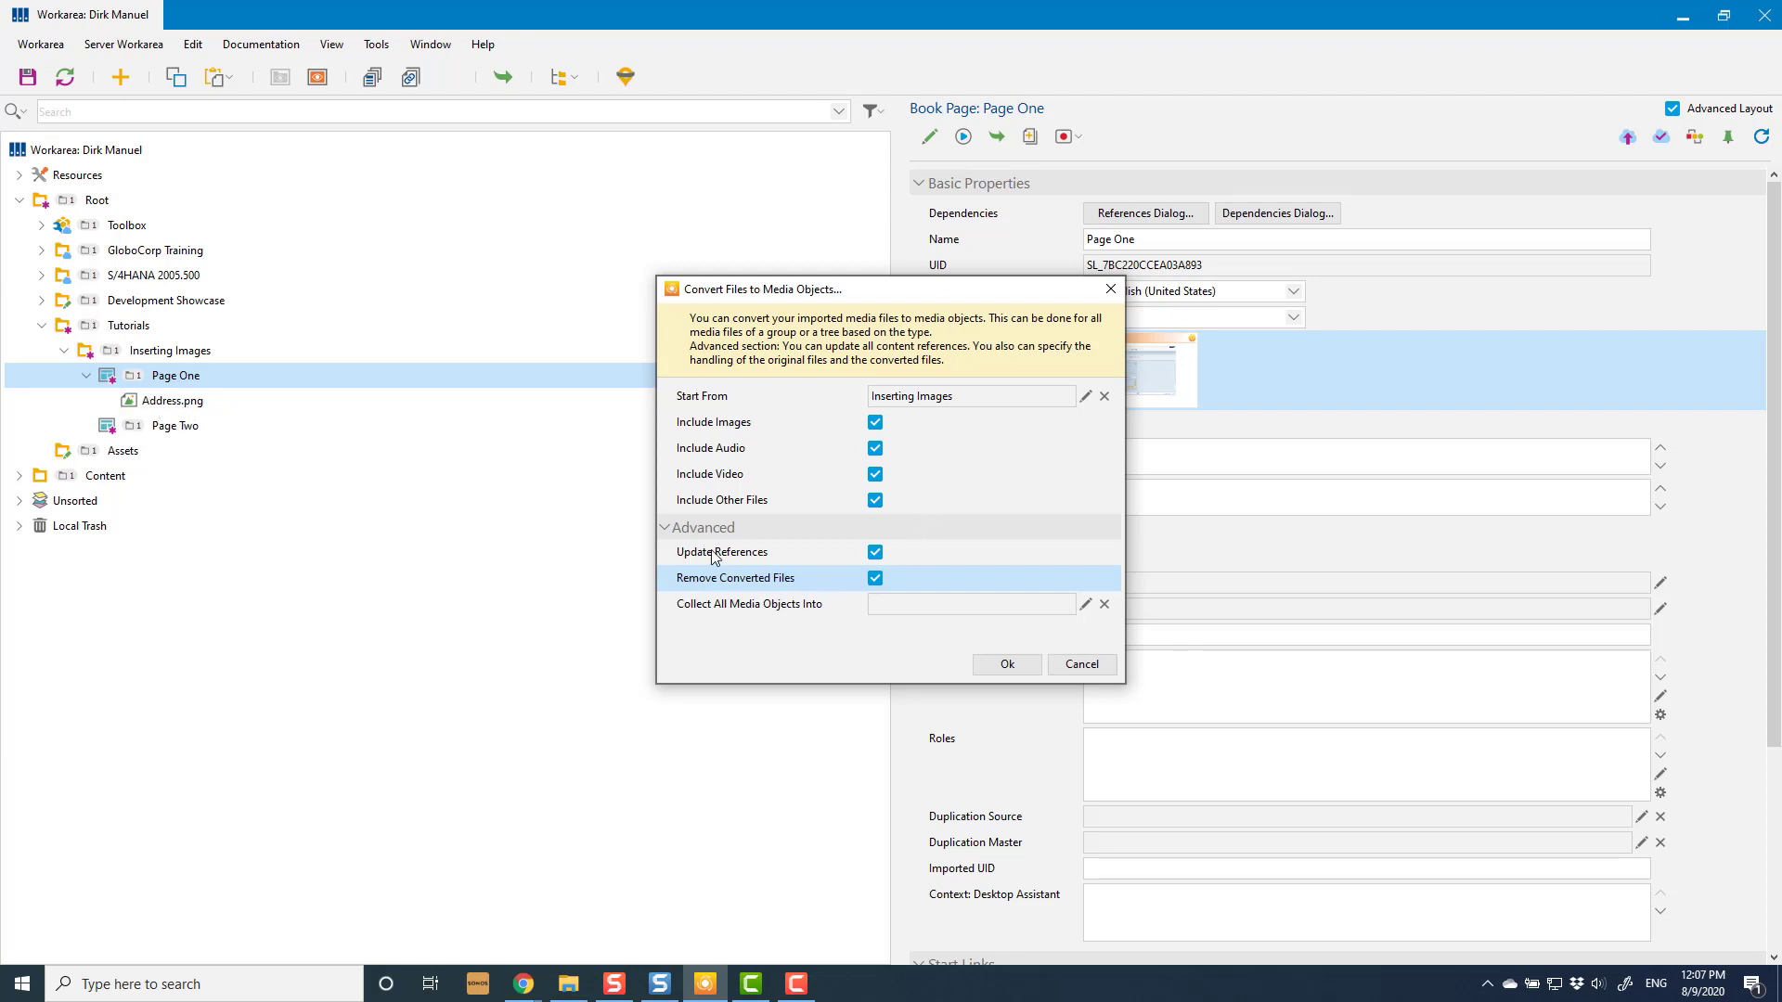
pyautogui.click(759, 609)
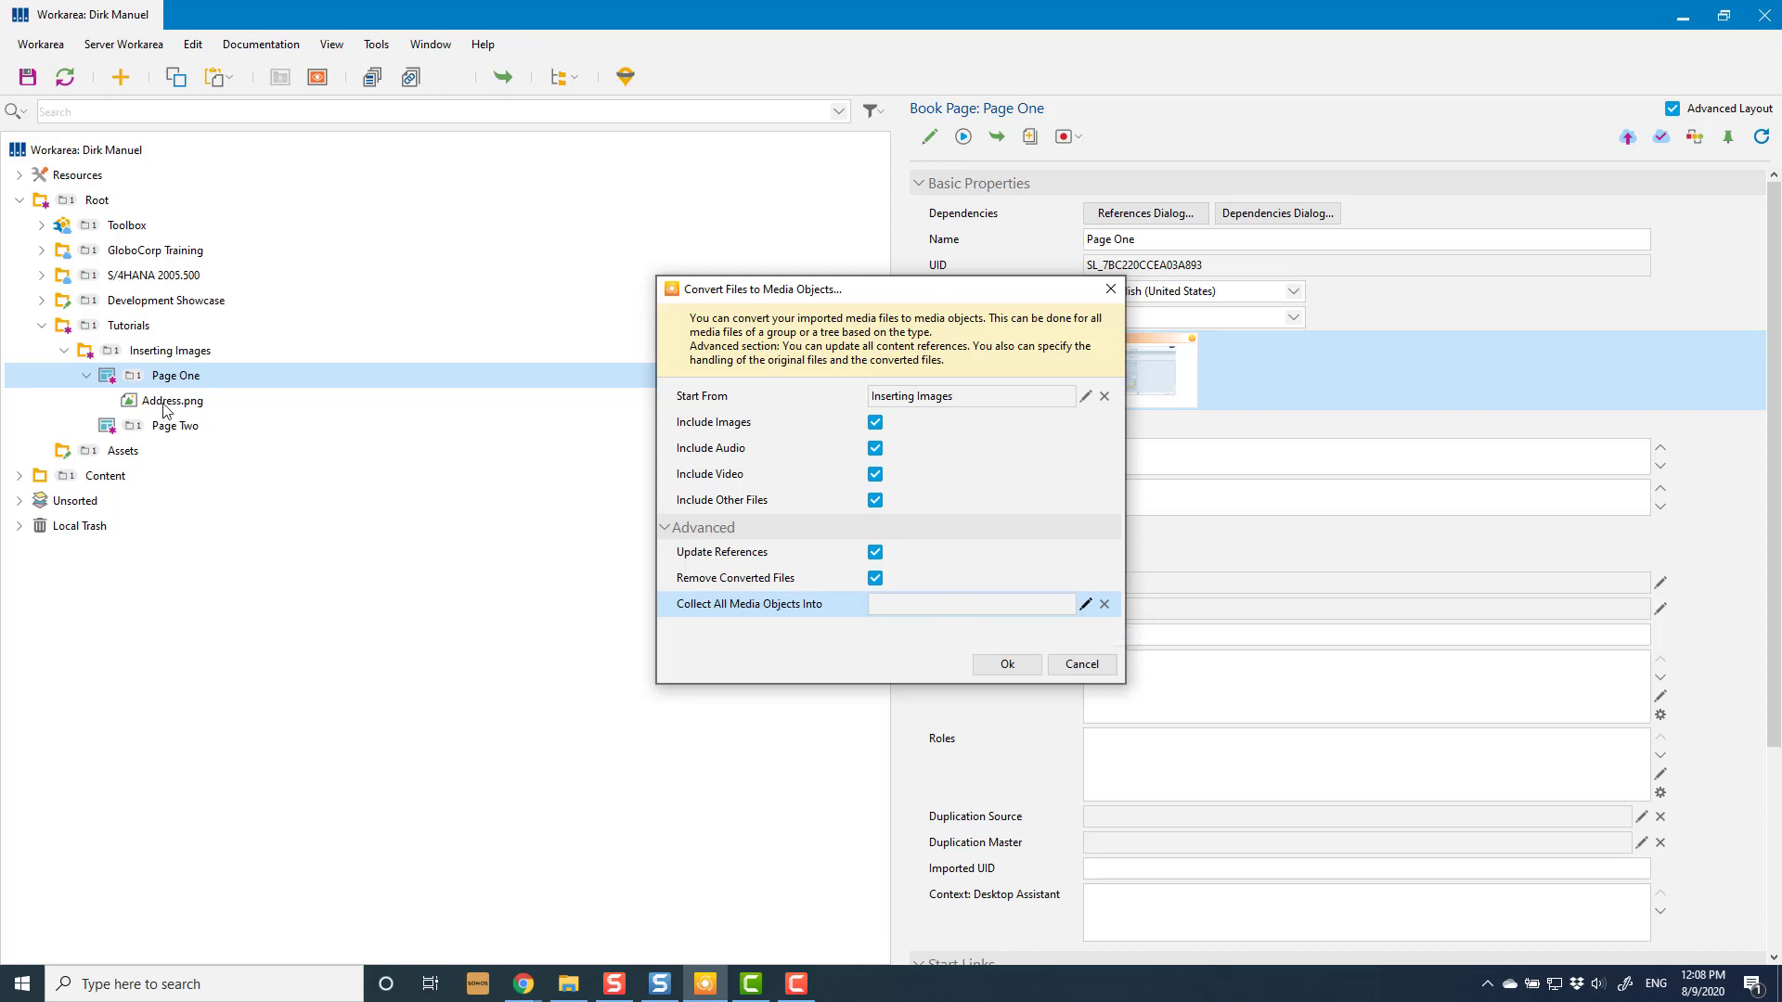
pyautogui.click(1086, 605)
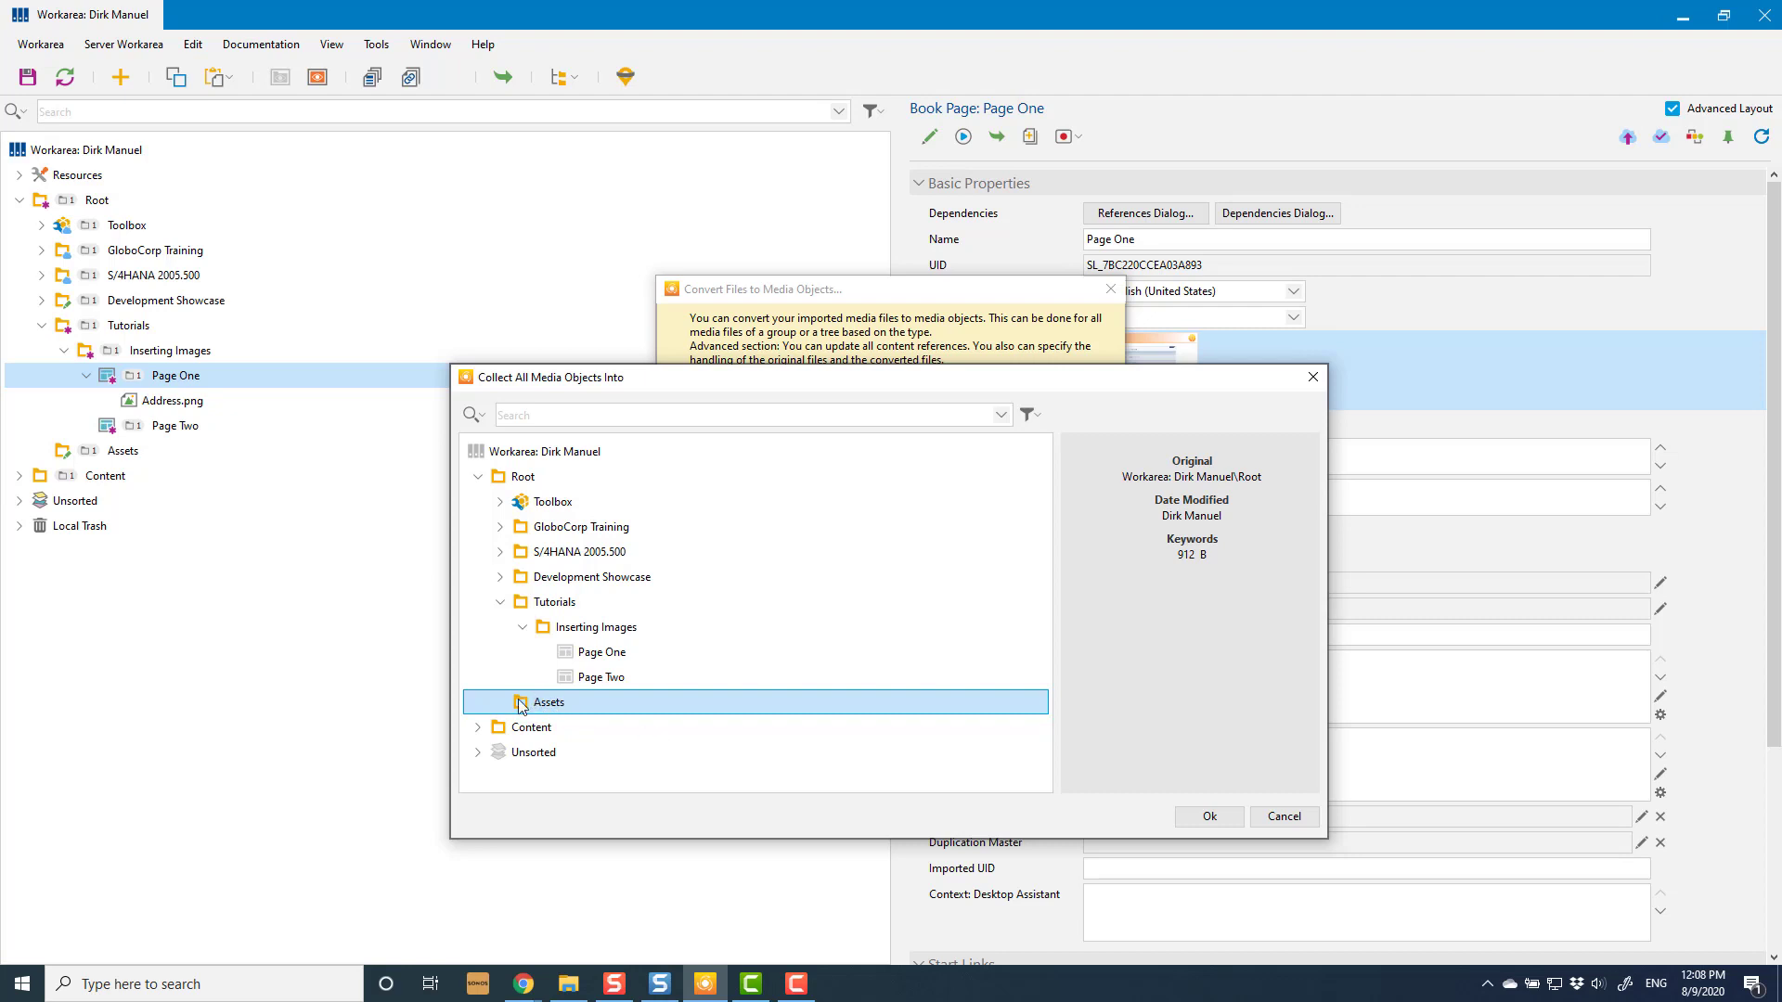
# Confirm Assets as the collection folder and run the conversion to media objects
pyautogui.click(1208, 817)
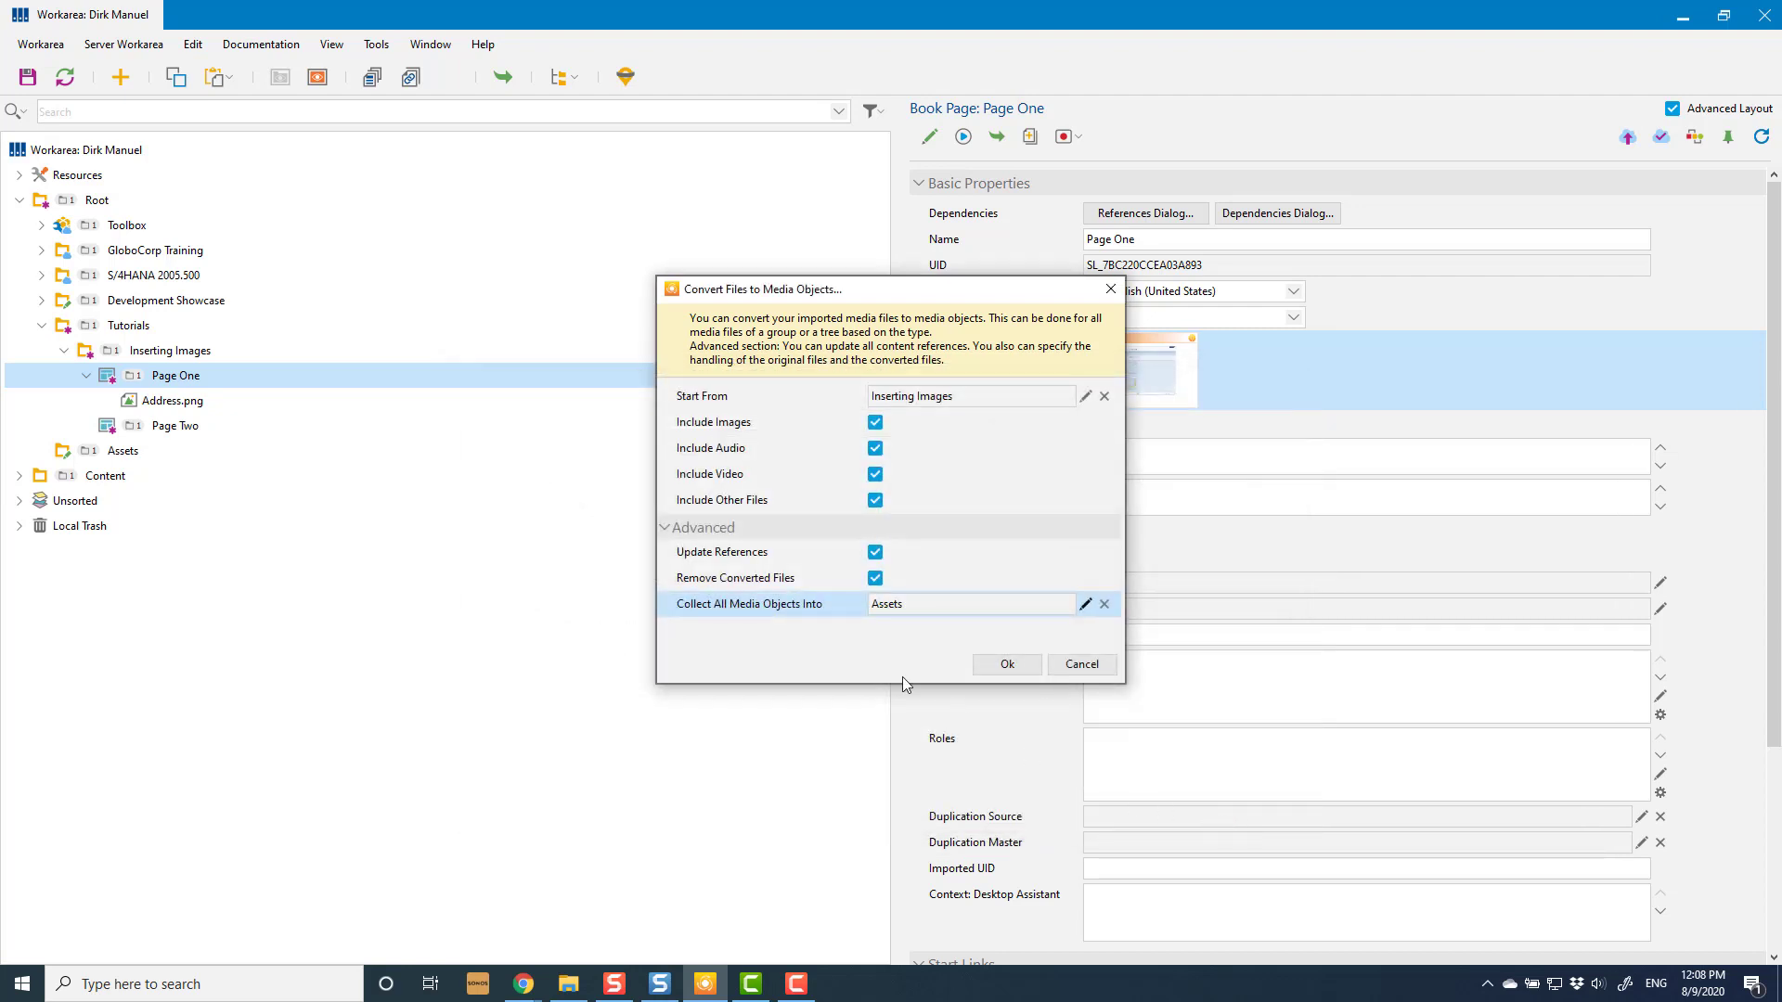
pyautogui.click(1007, 664)
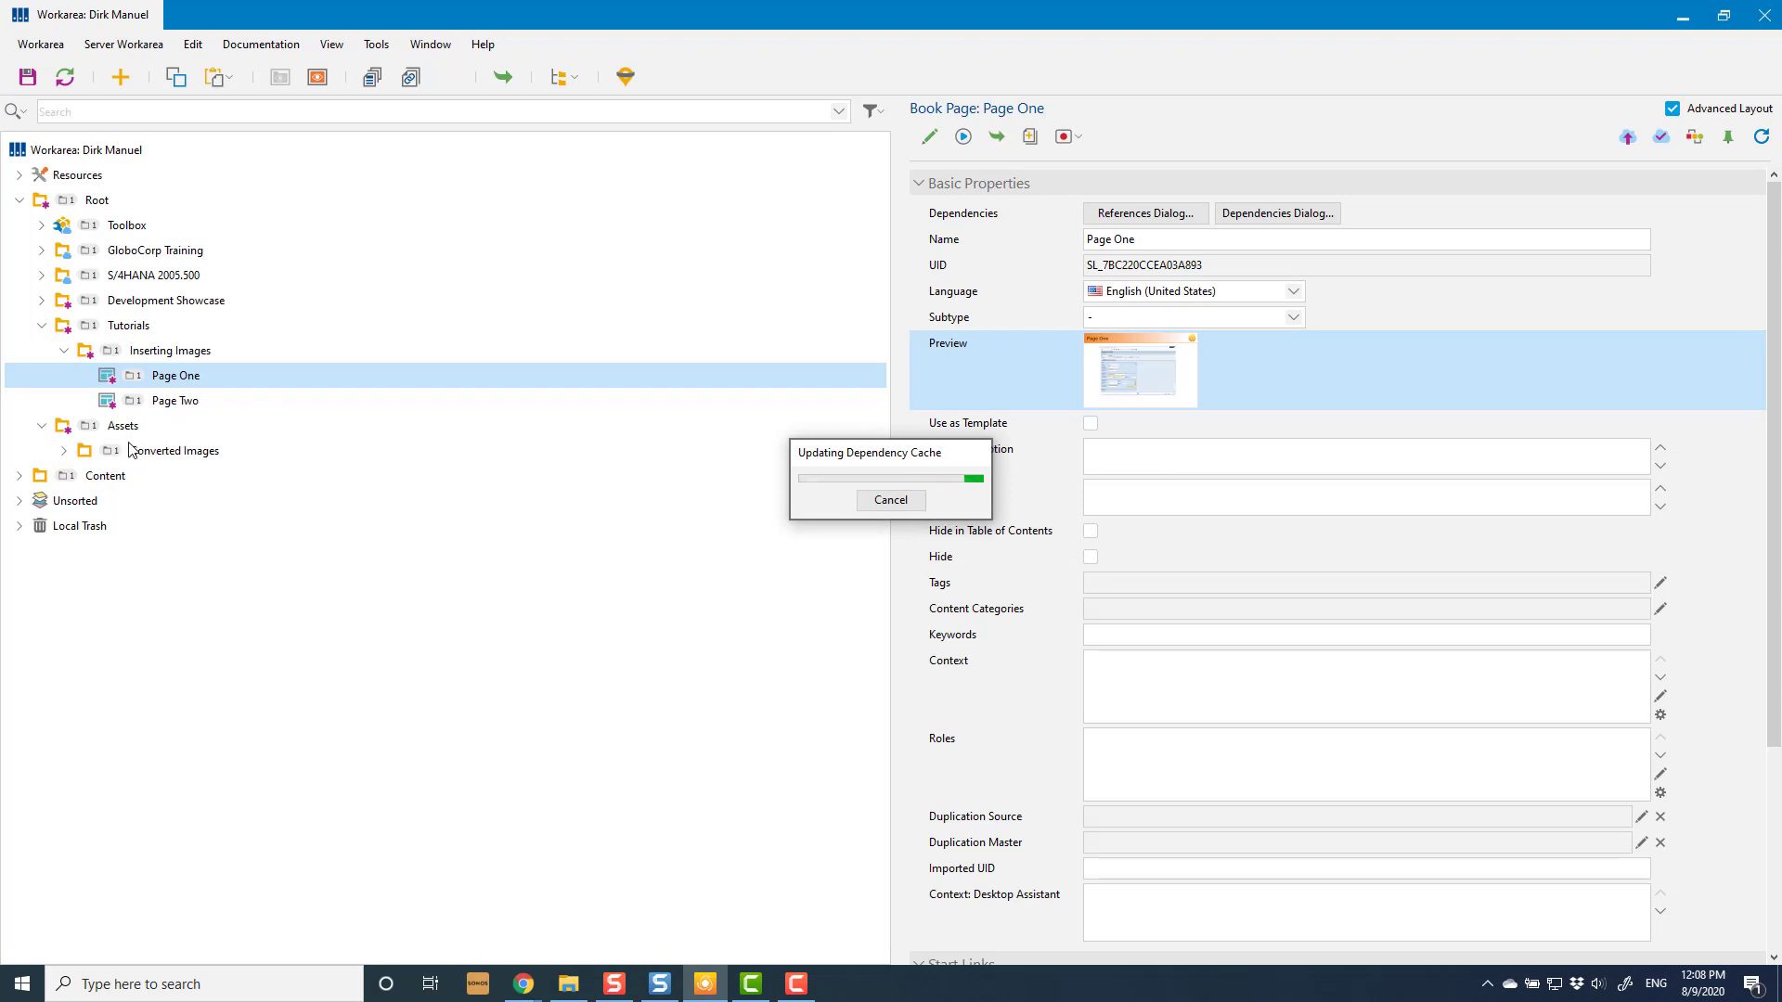
pyautogui.click(64, 451)
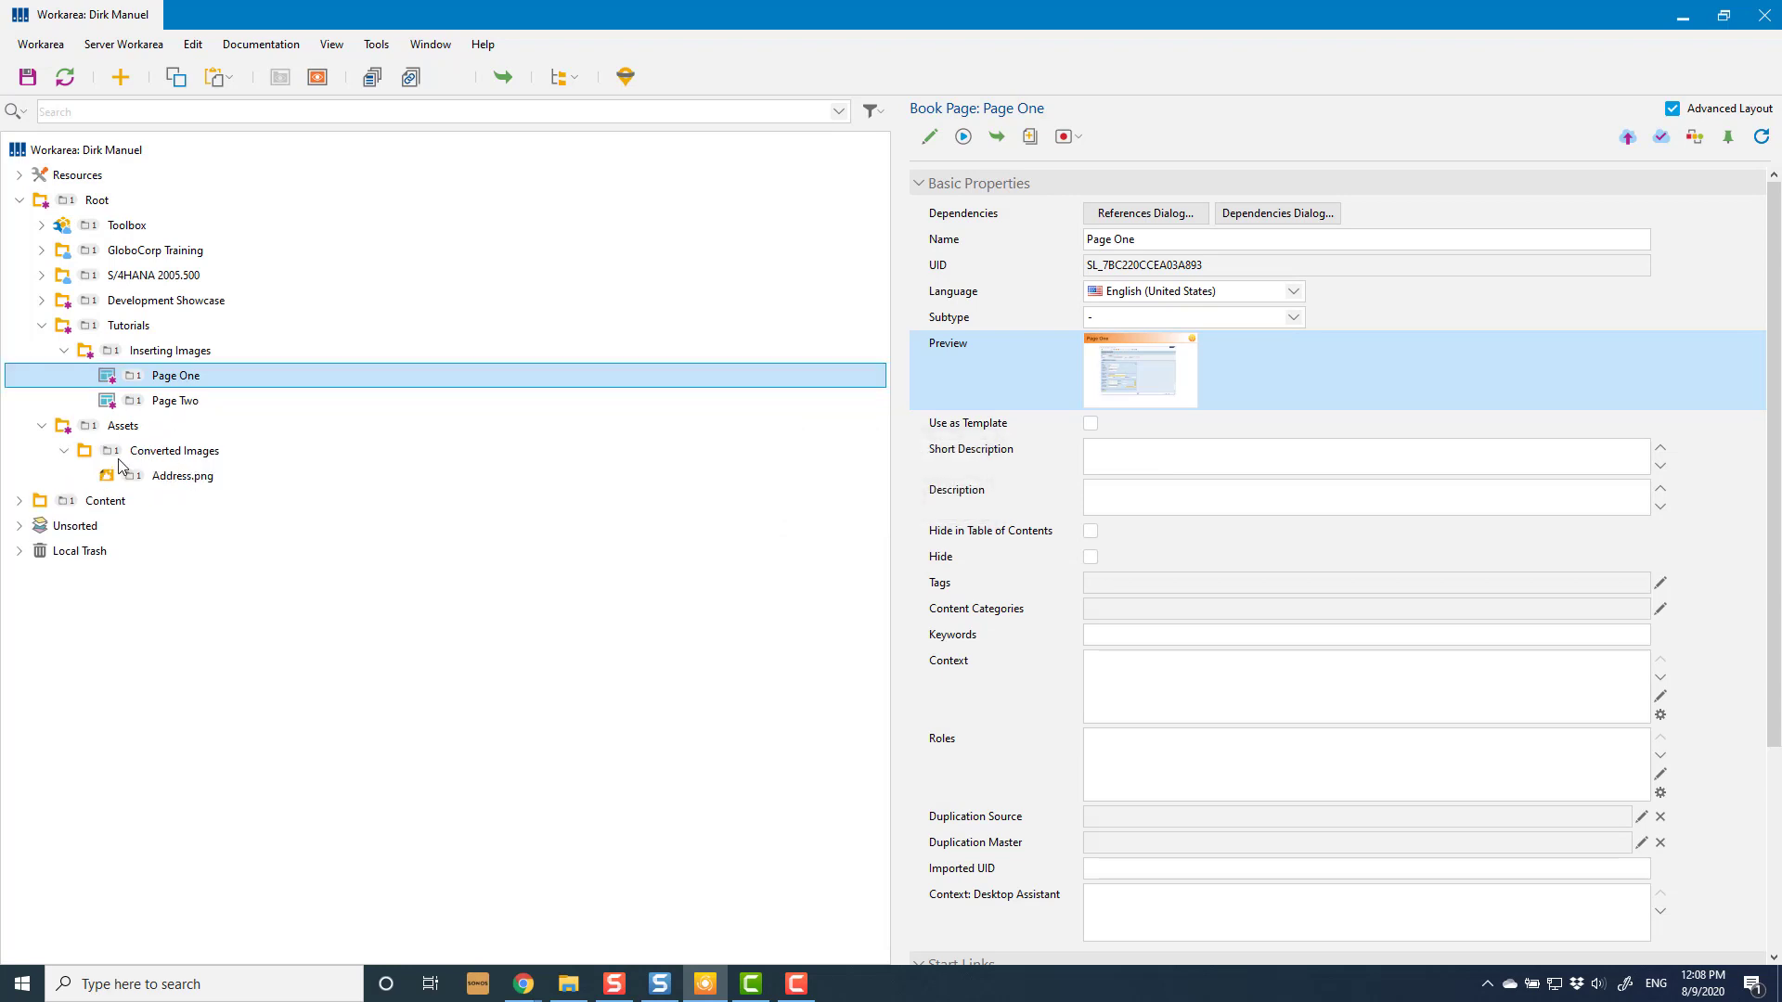
pyautogui.click(203, 482)
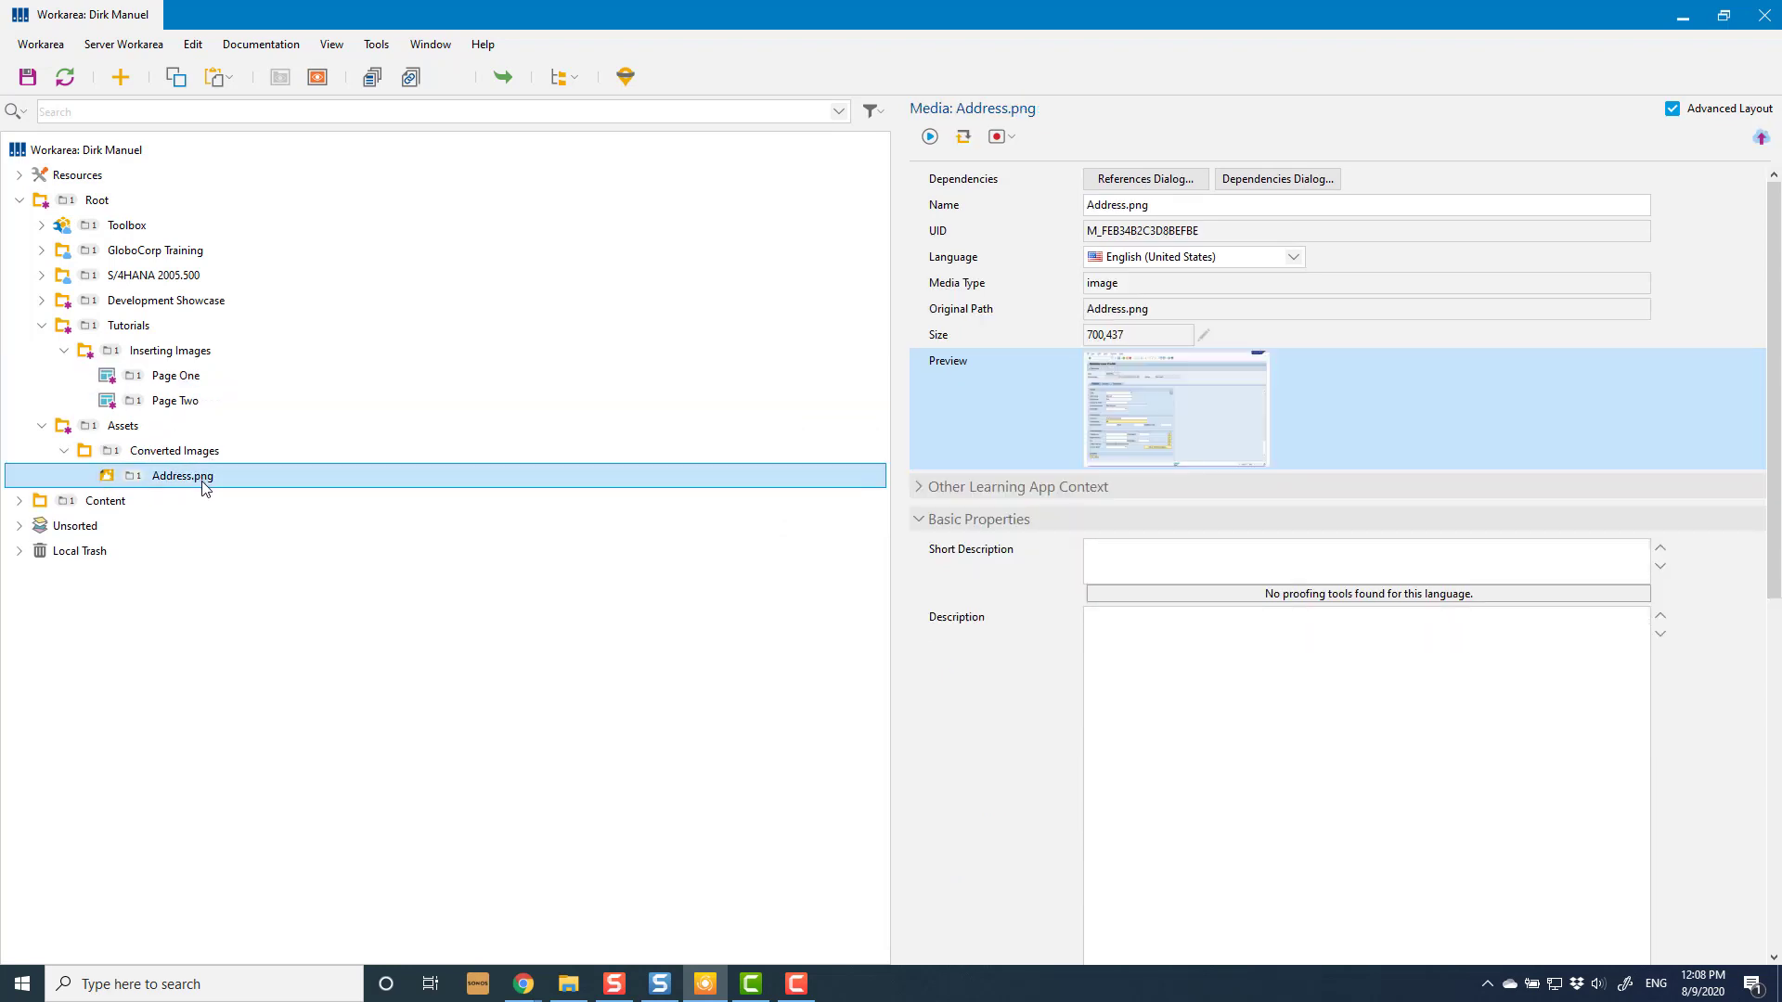
pyautogui.click(180, 377)
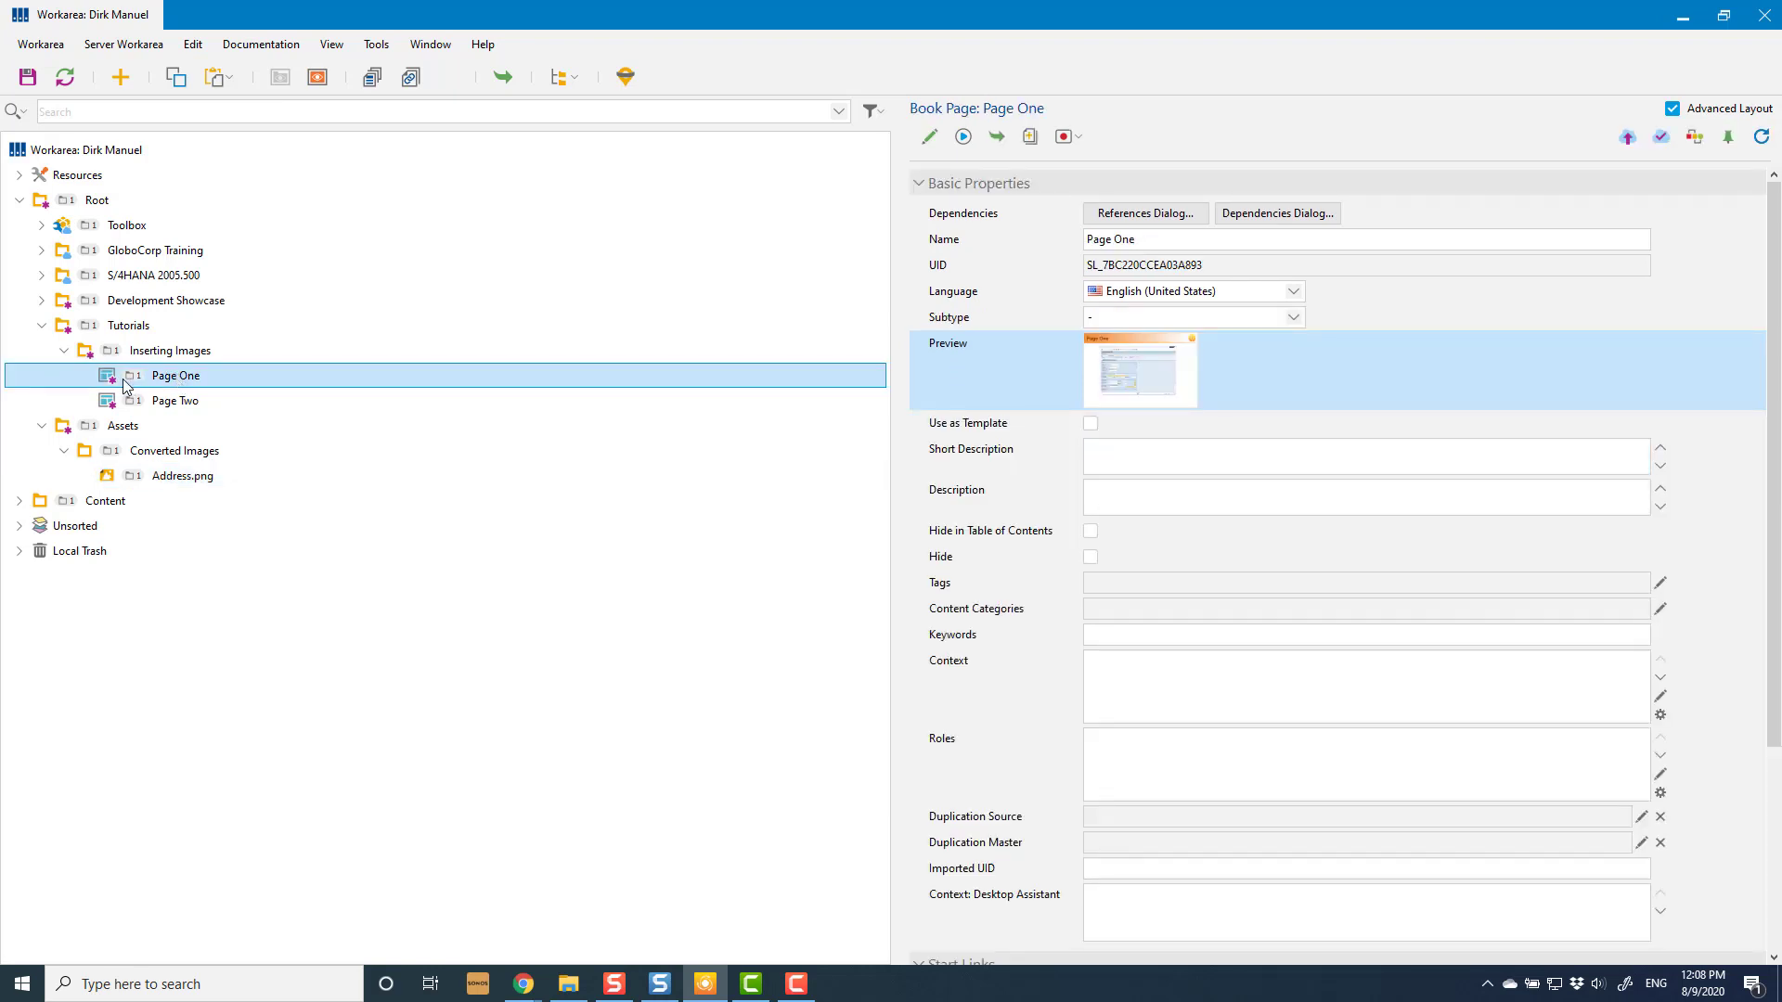
pyautogui.doubleClick(161, 376)
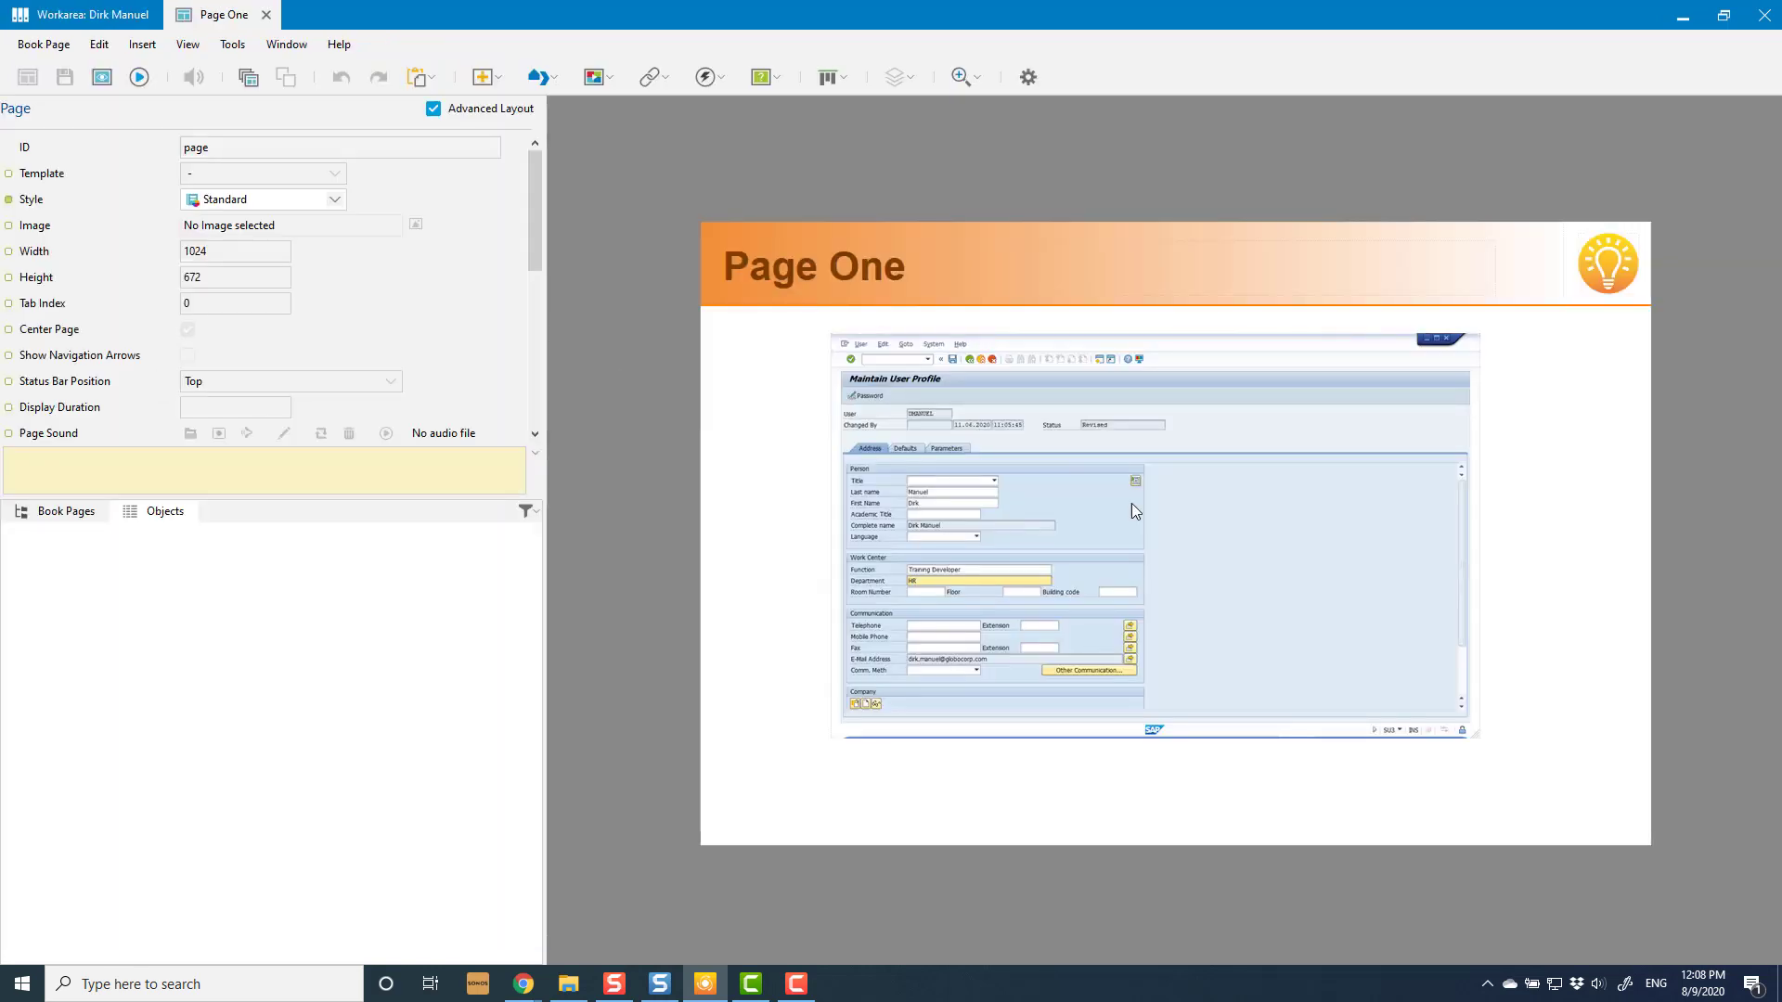
pyautogui.click(1099, 483)
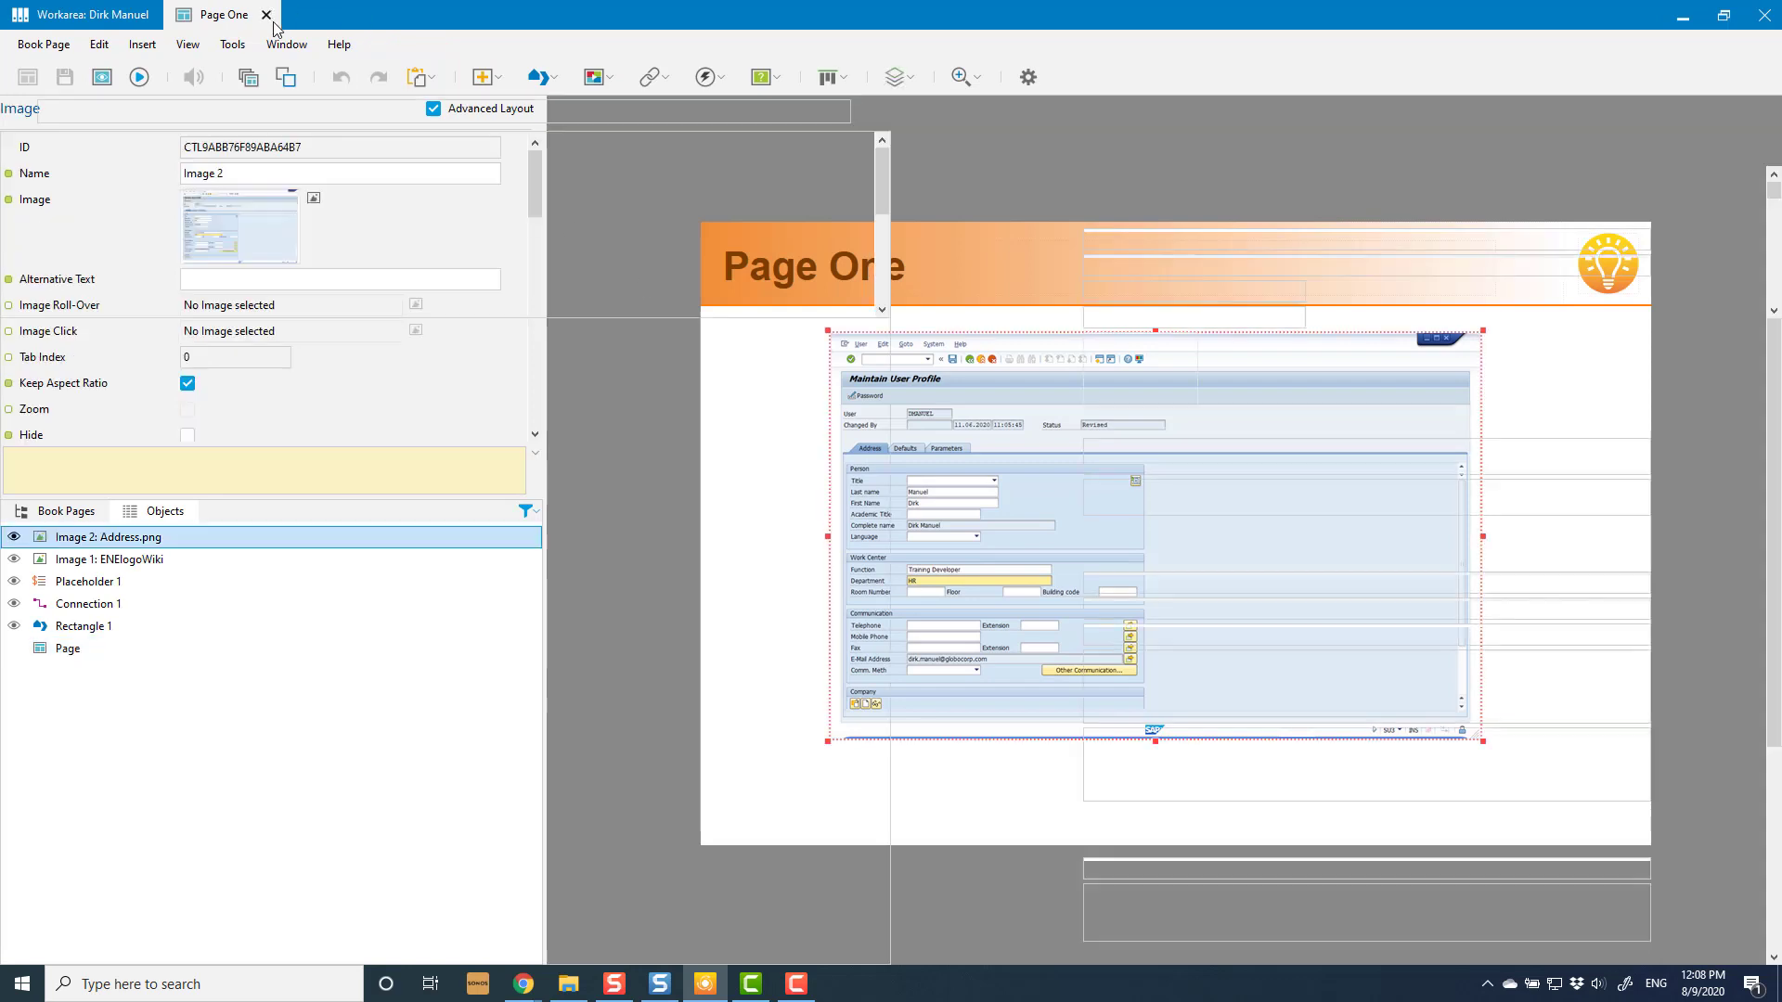
pyautogui.click(267, 16)
pyautogui.doubleClick(187, 400)
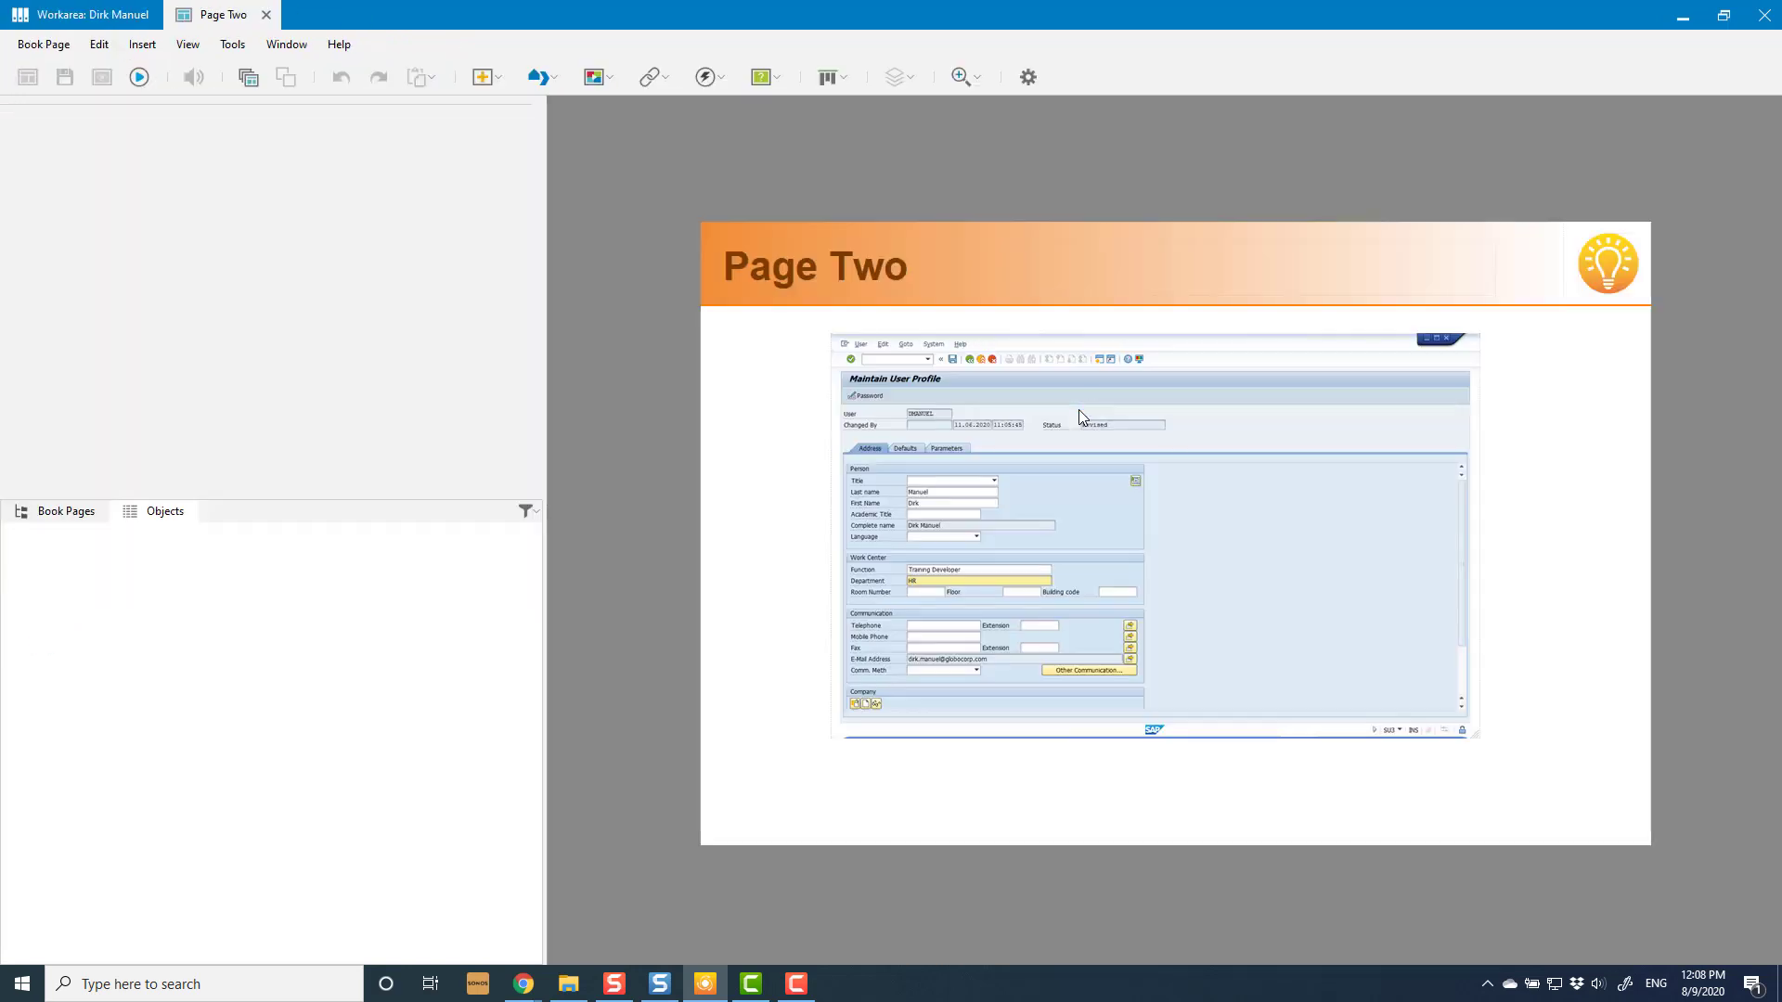
pyautogui.click(1081, 418)
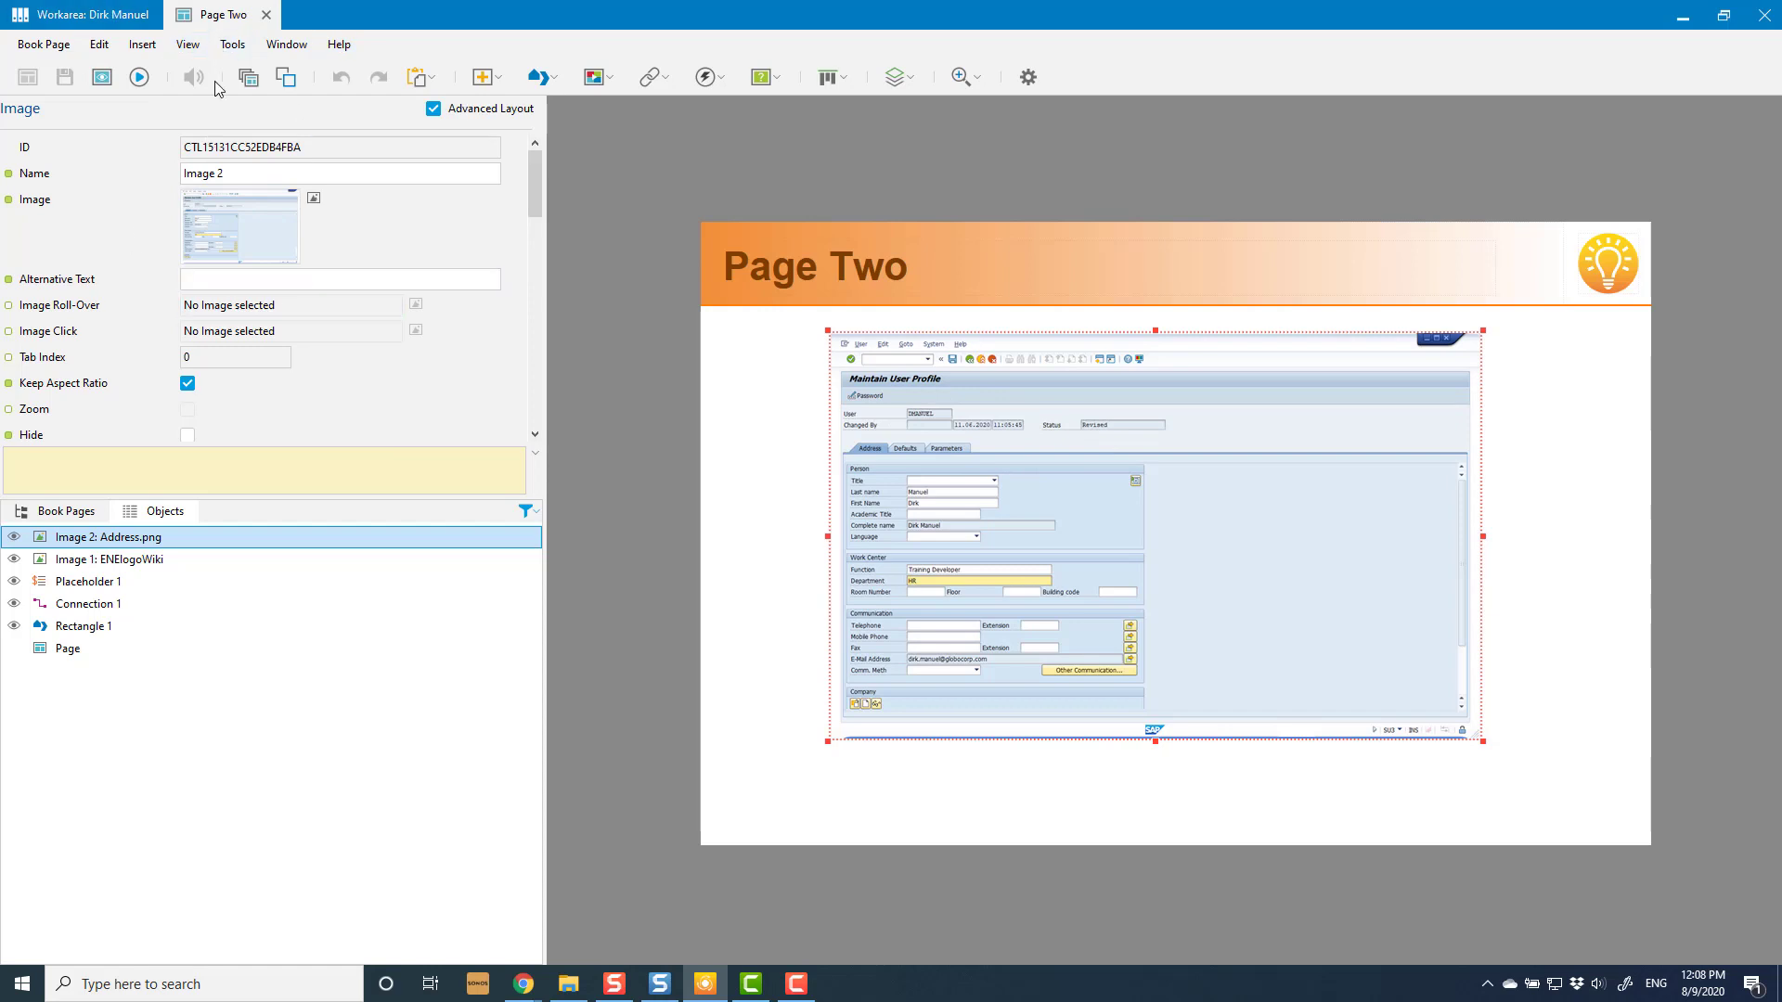
pyautogui.click(267, 17)
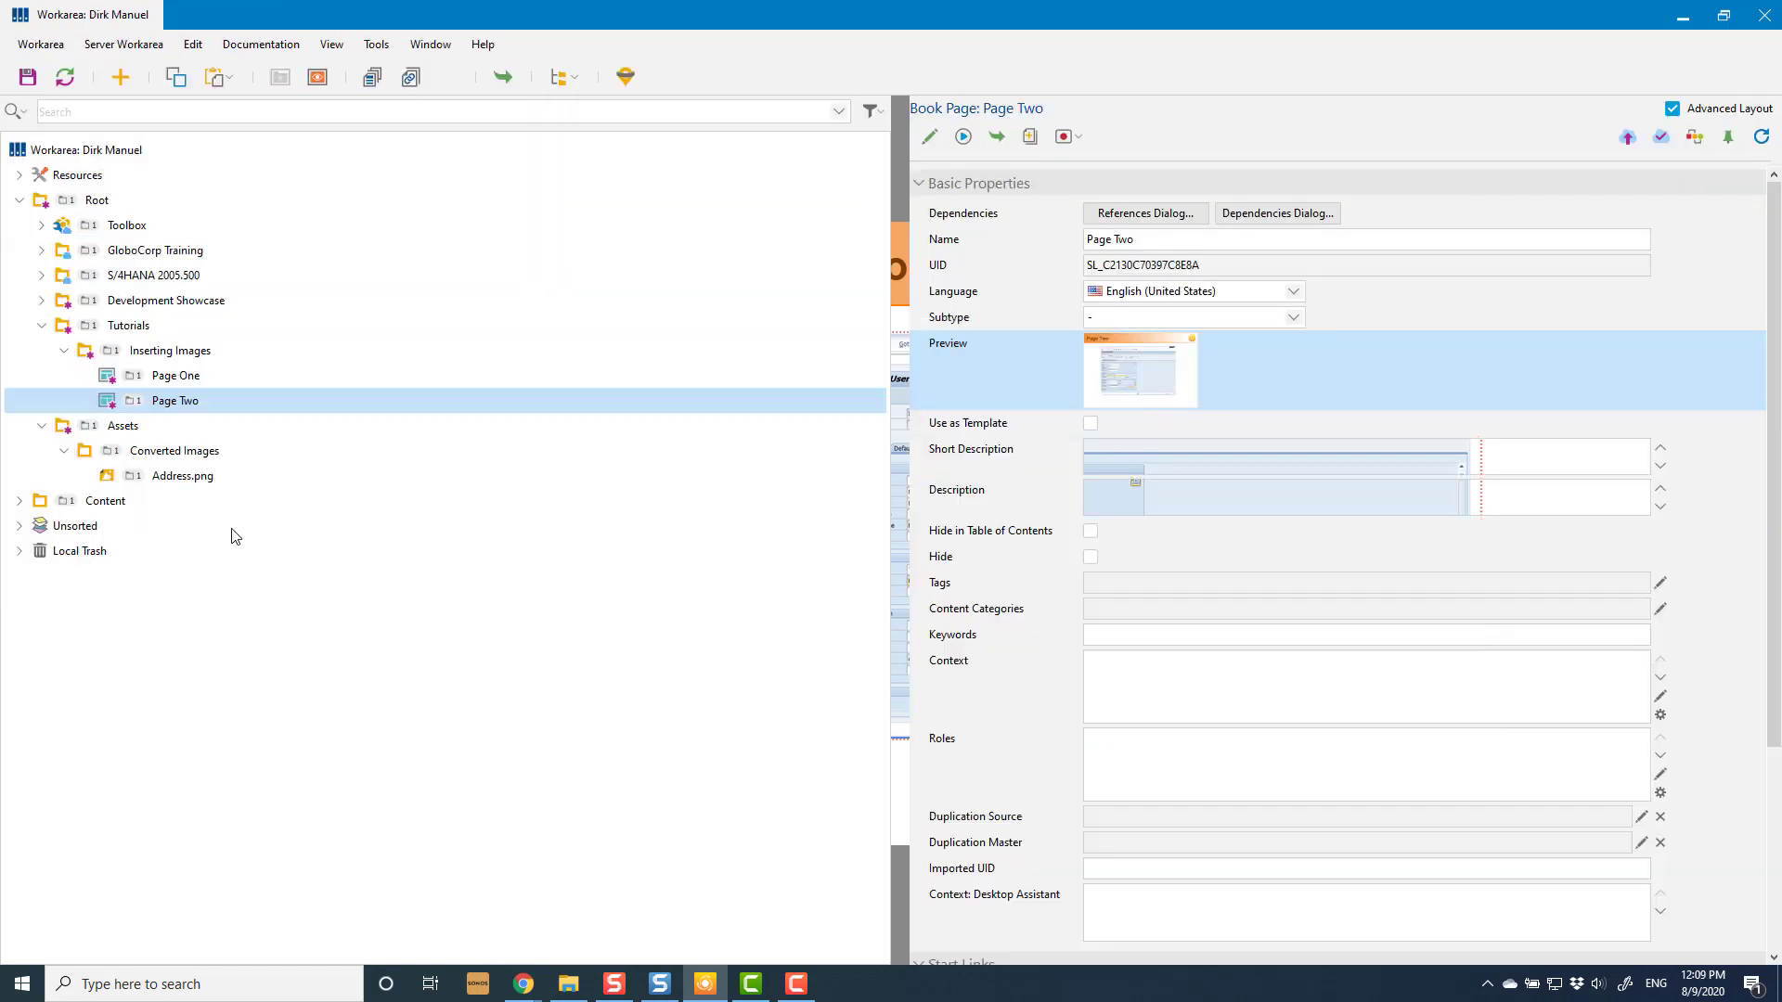
# Replace the Address.png media object's file with Parameters.png and select Page One to check it
pyautogui.click(171, 377)
pyautogui.click(171, 379)
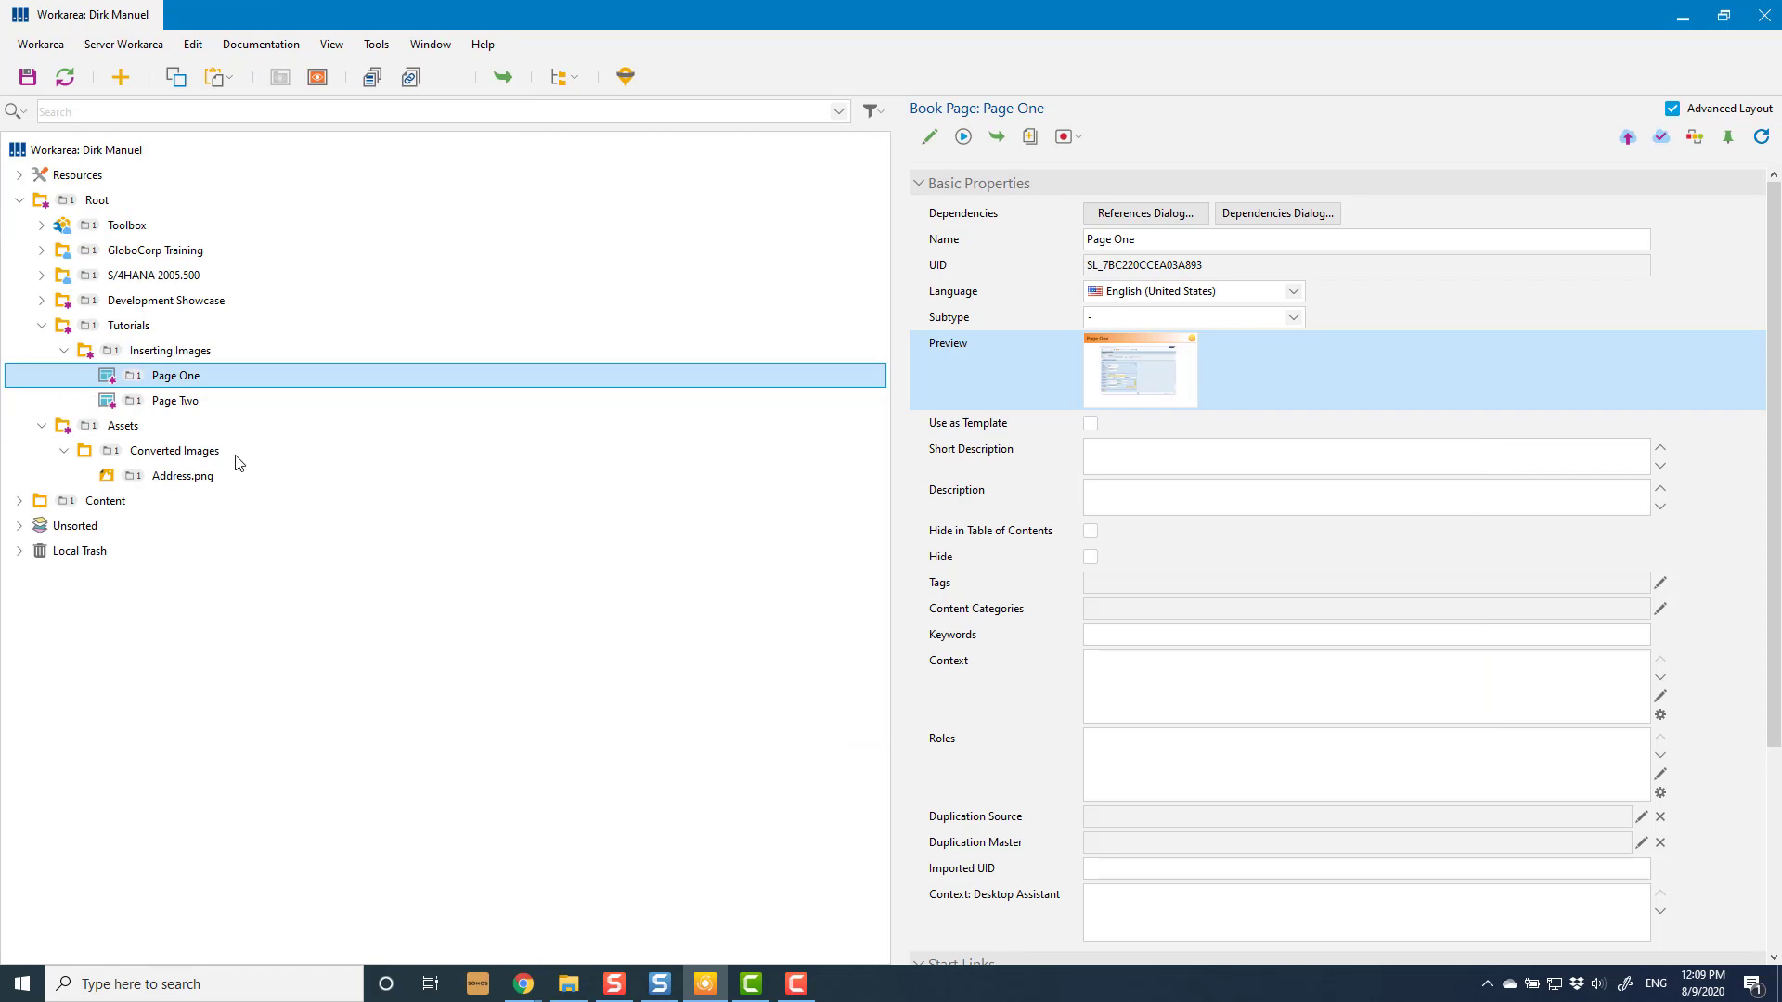
pyautogui.click(181, 477)
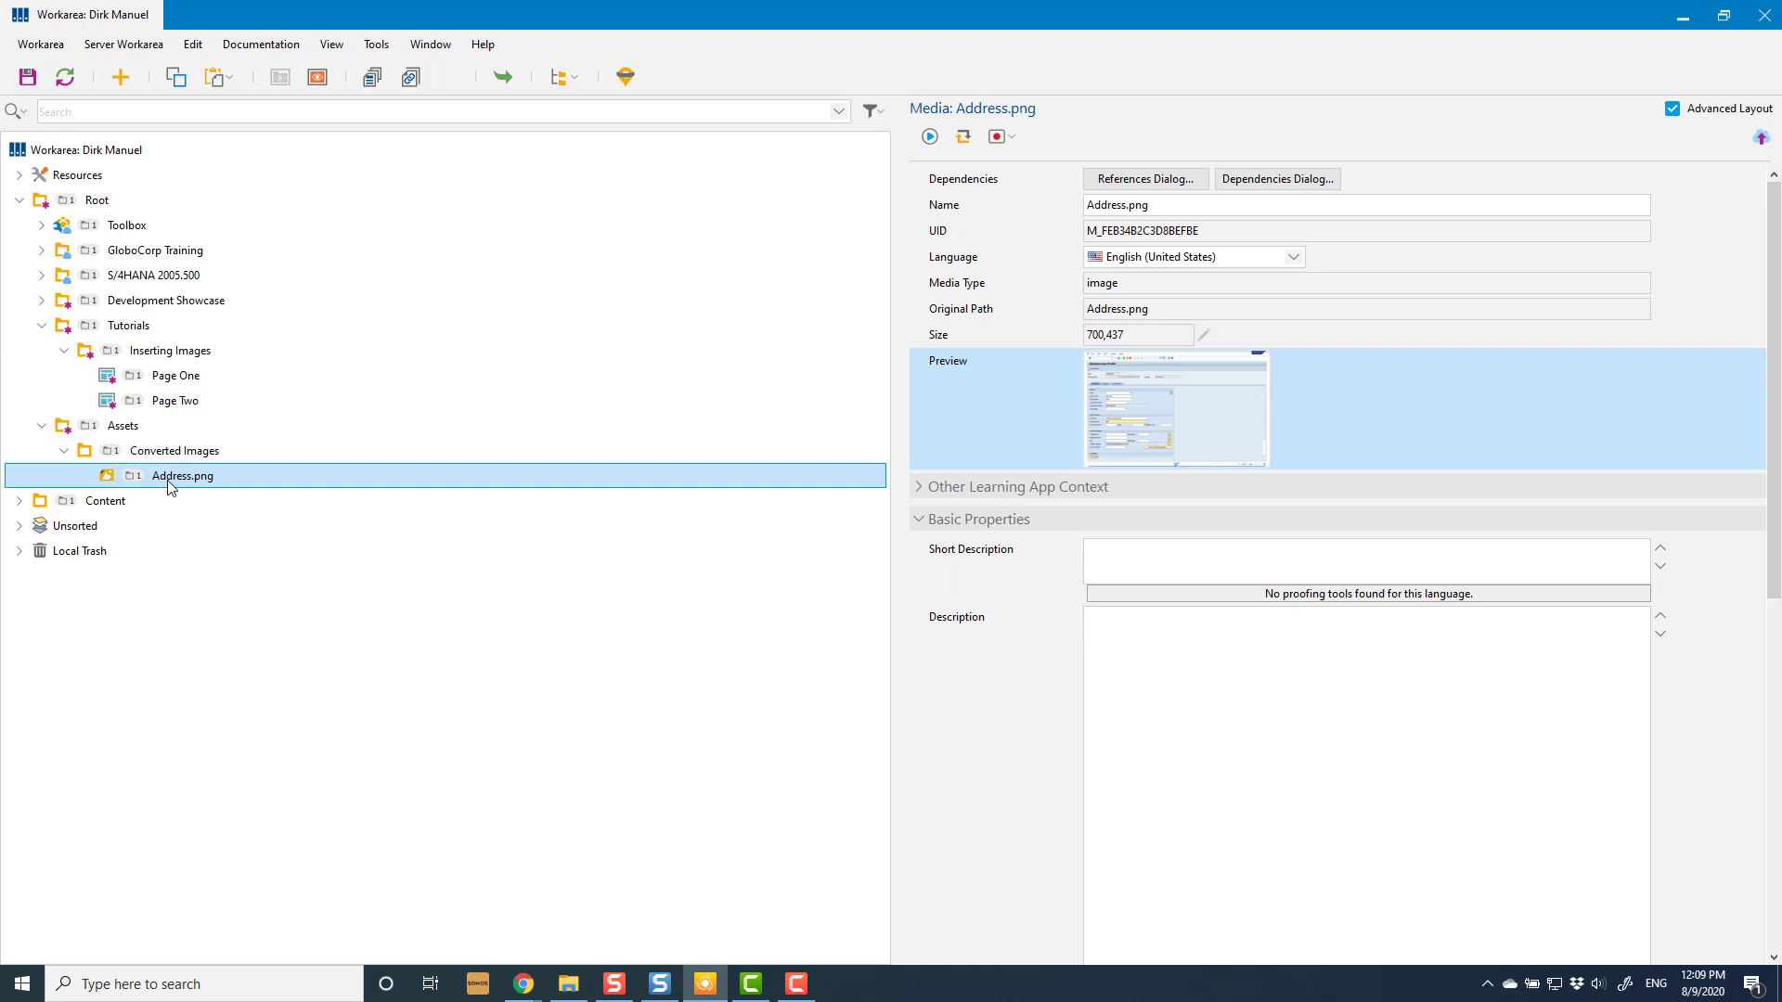
pyautogui.click(964, 137)
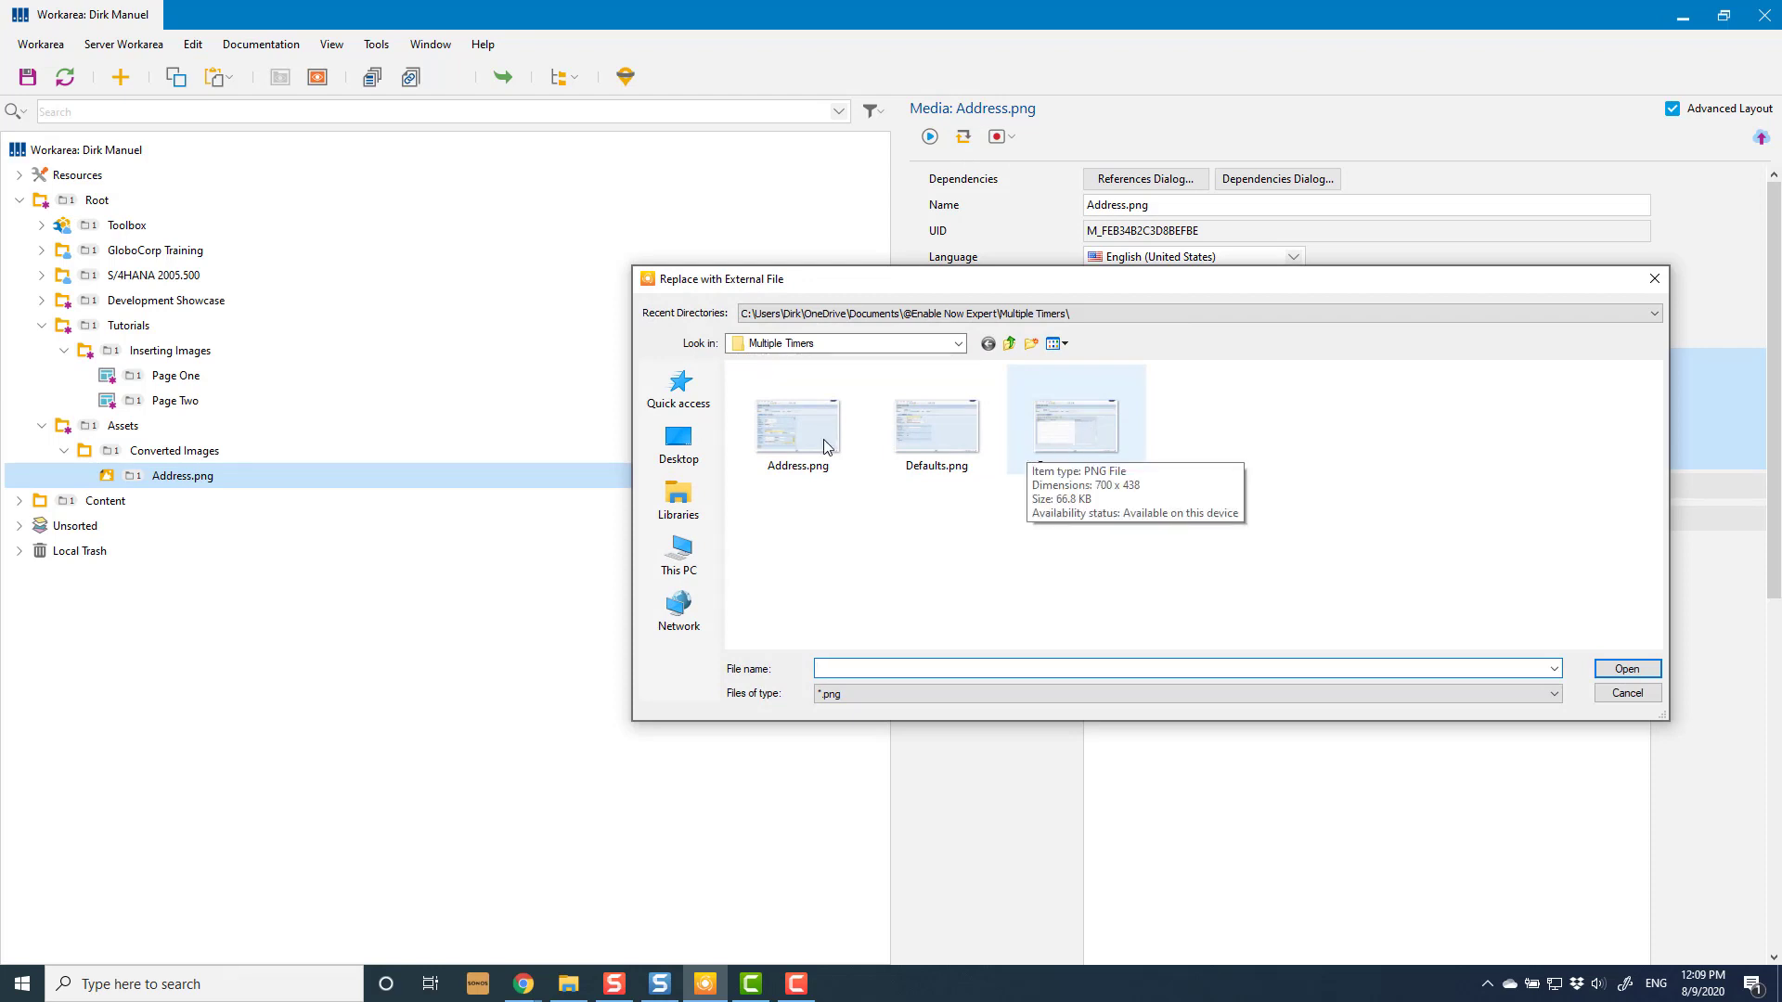
pyautogui.doubleClick(1056, 433)
pyautogui.moveTo(1162, 430)
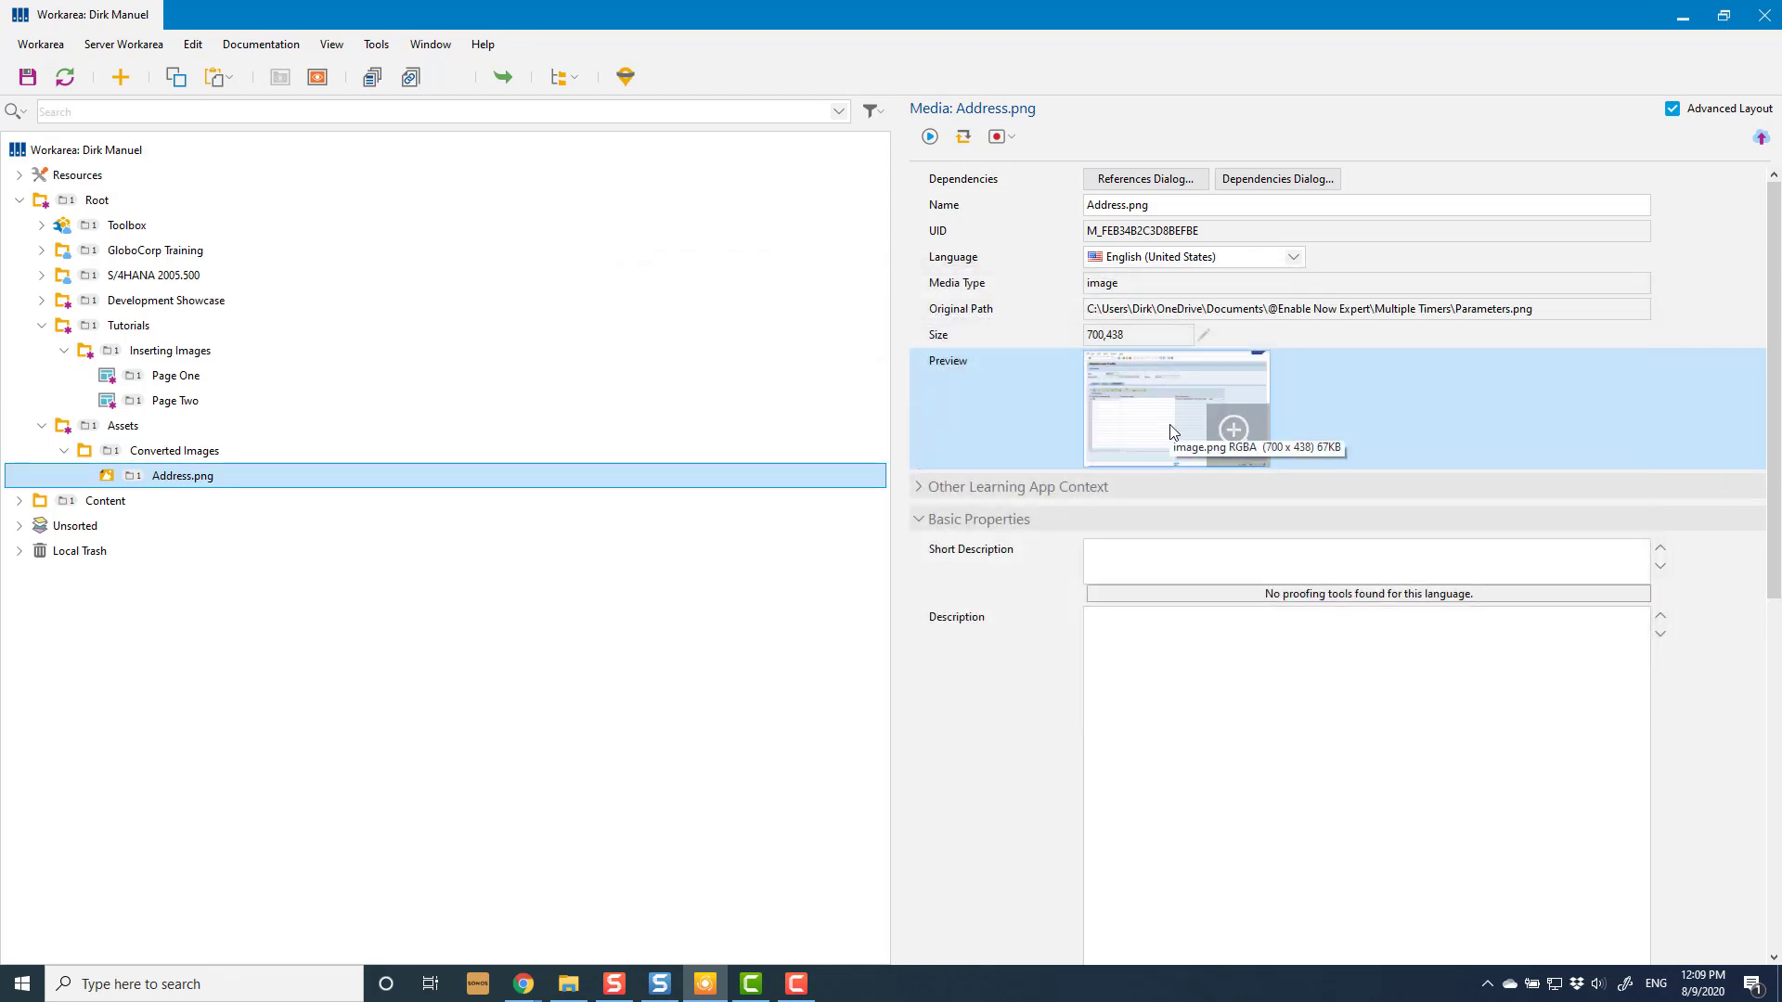
pyautogui.click(181, 380)
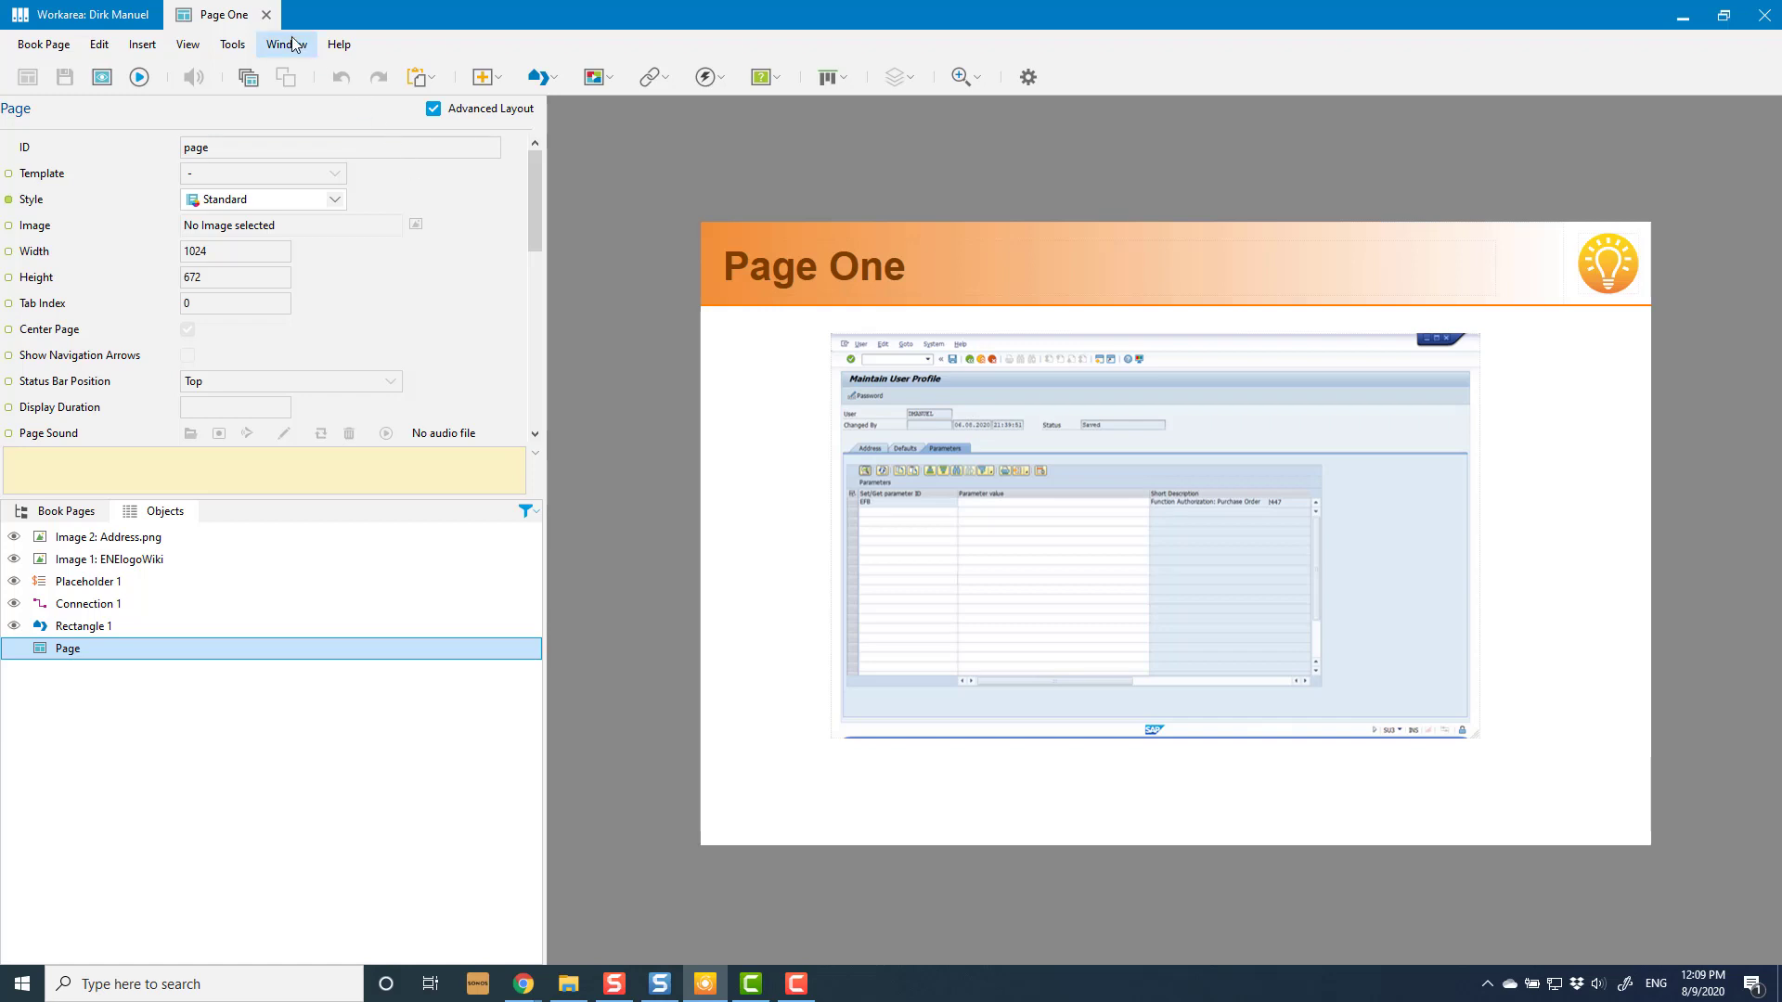
# Close Page One, check that Page Two shows the Parameters screenshot, then reselect Address.png and Page One
pyautogui.click(266, 15)
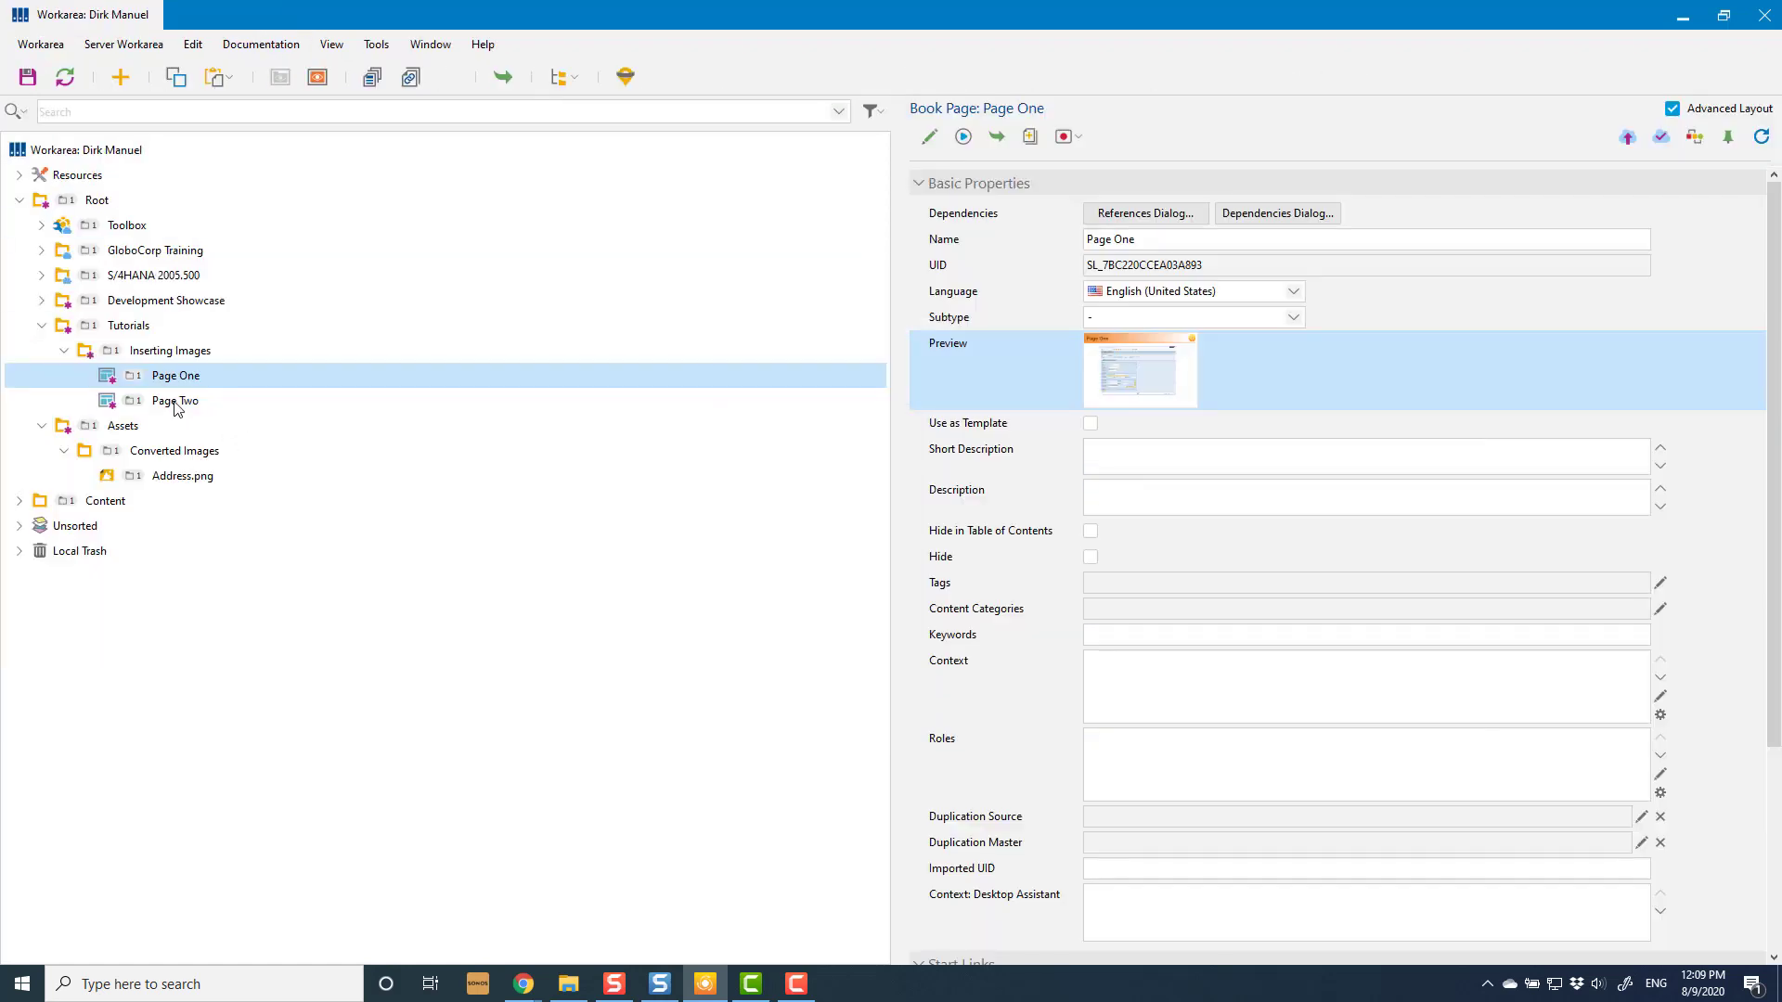
pyautogui.click(177, 406)
pyautogui.doubleClick(176, 405)
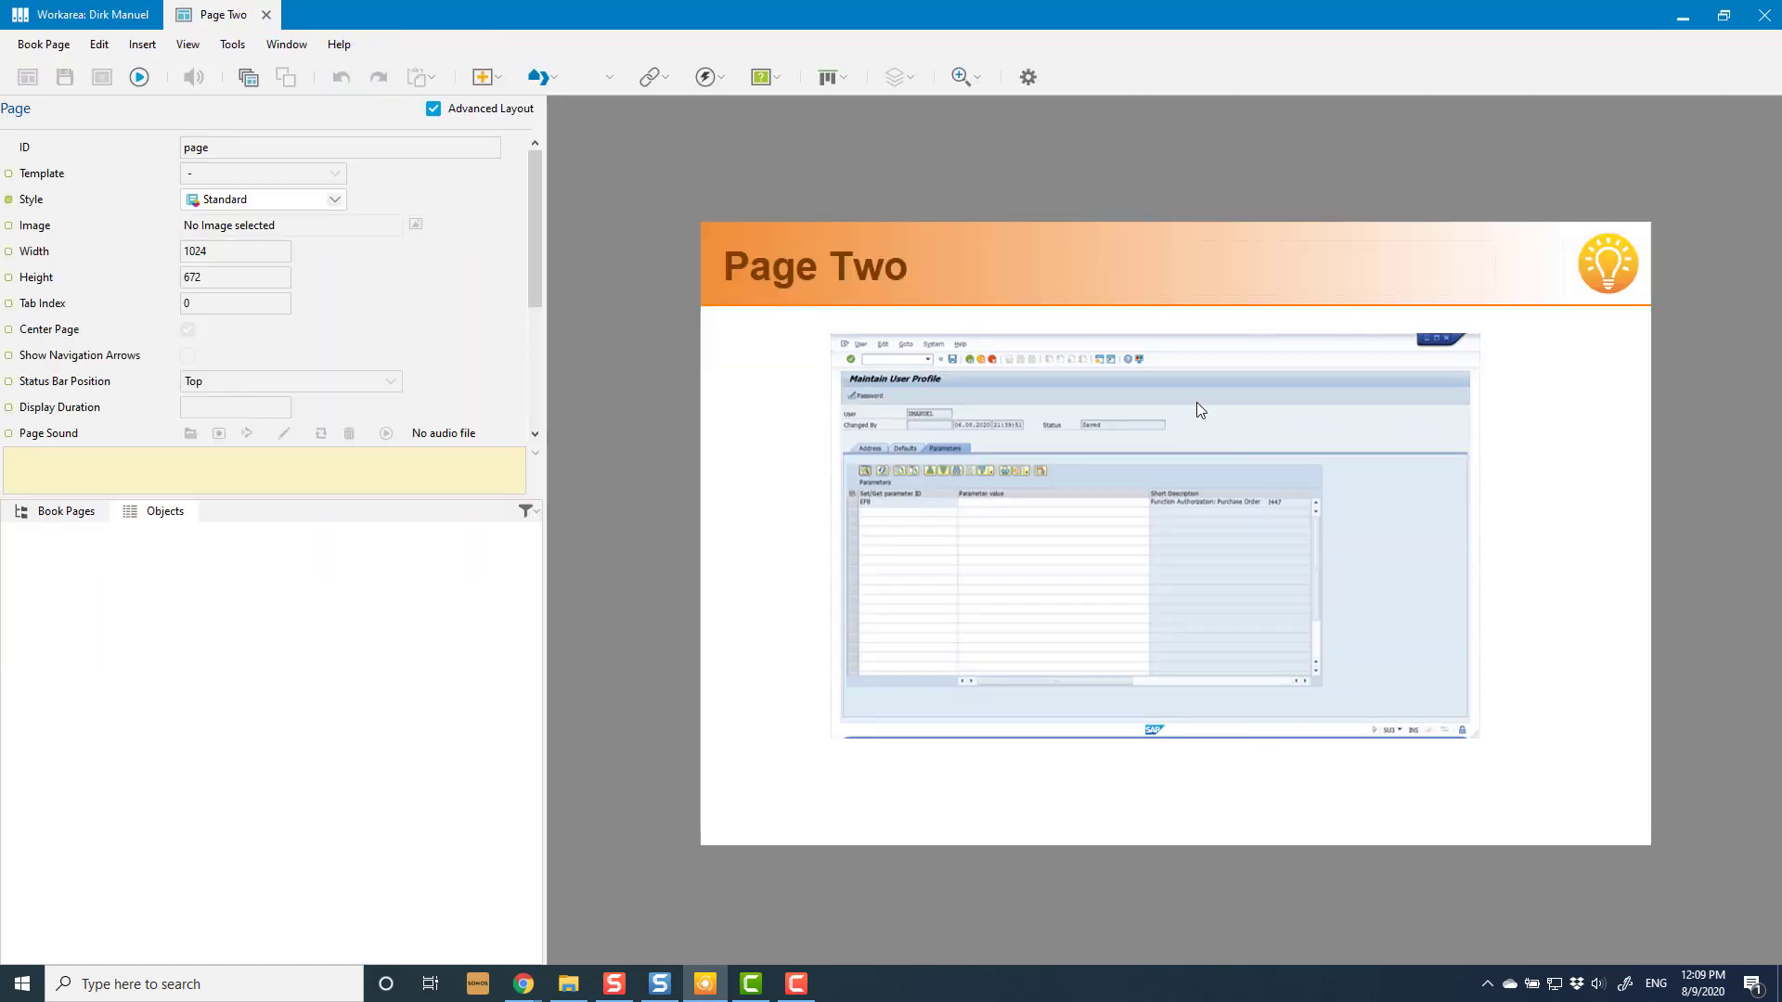
pyautogui.click(266, 15)
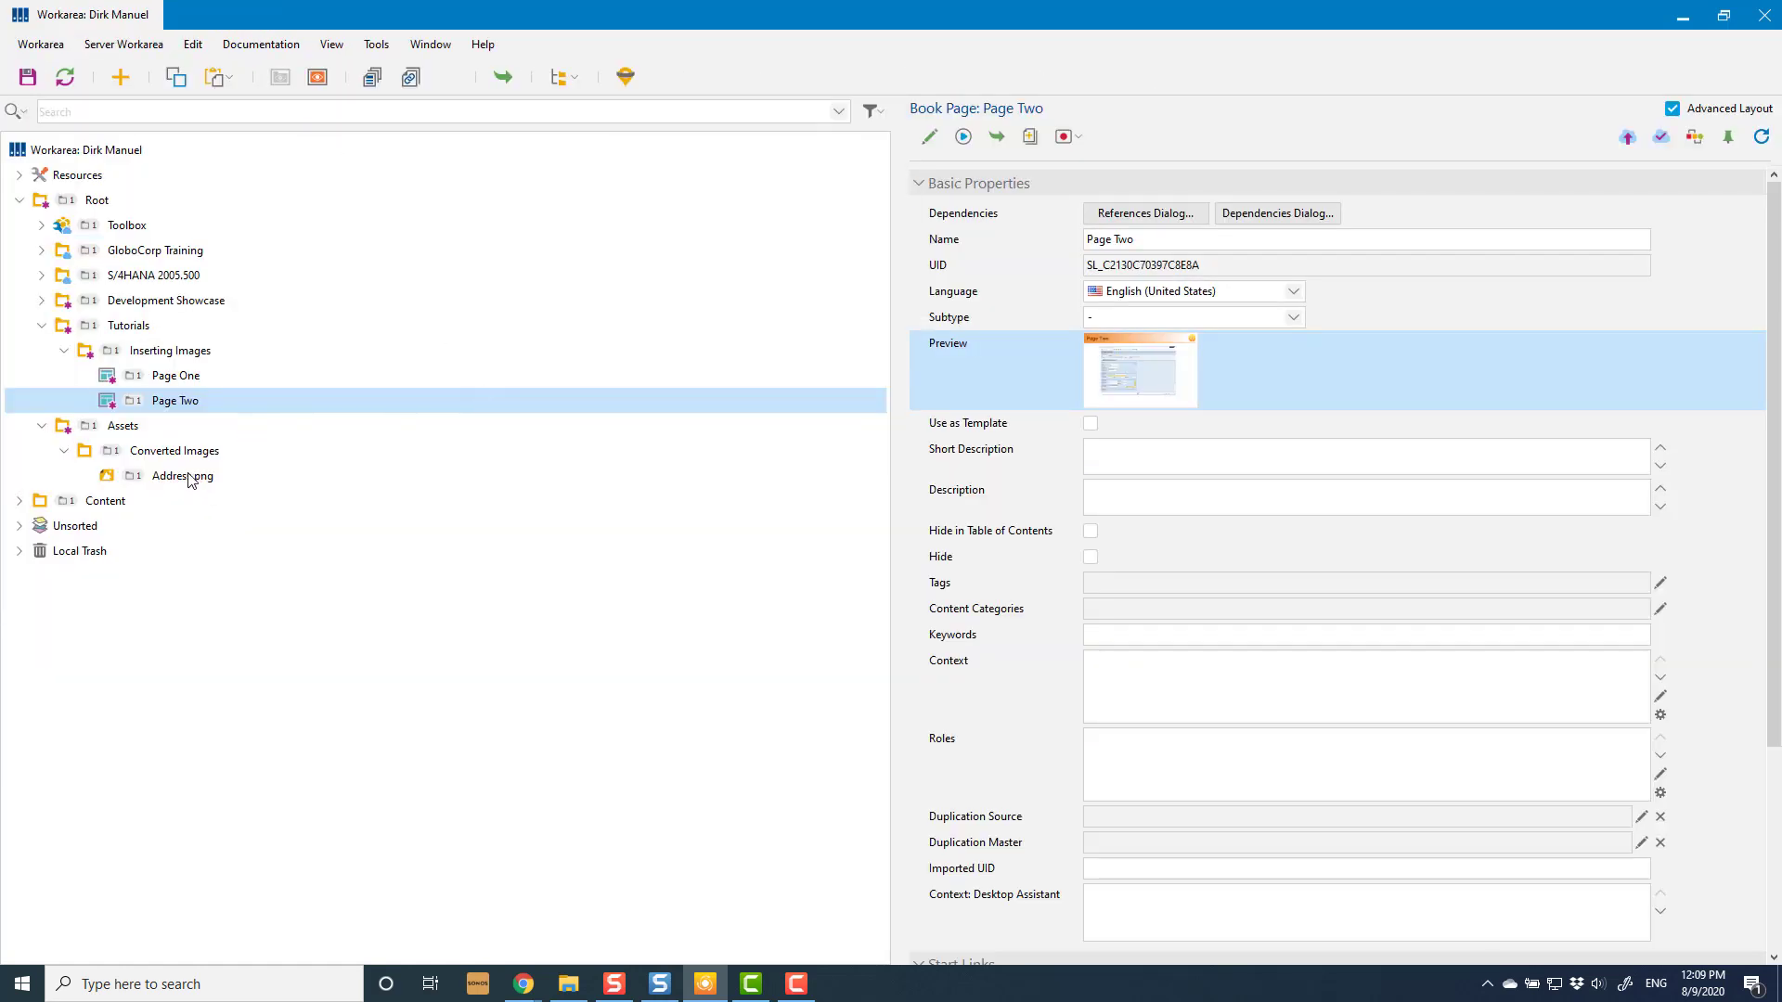
pyautogui.click(186, 476)
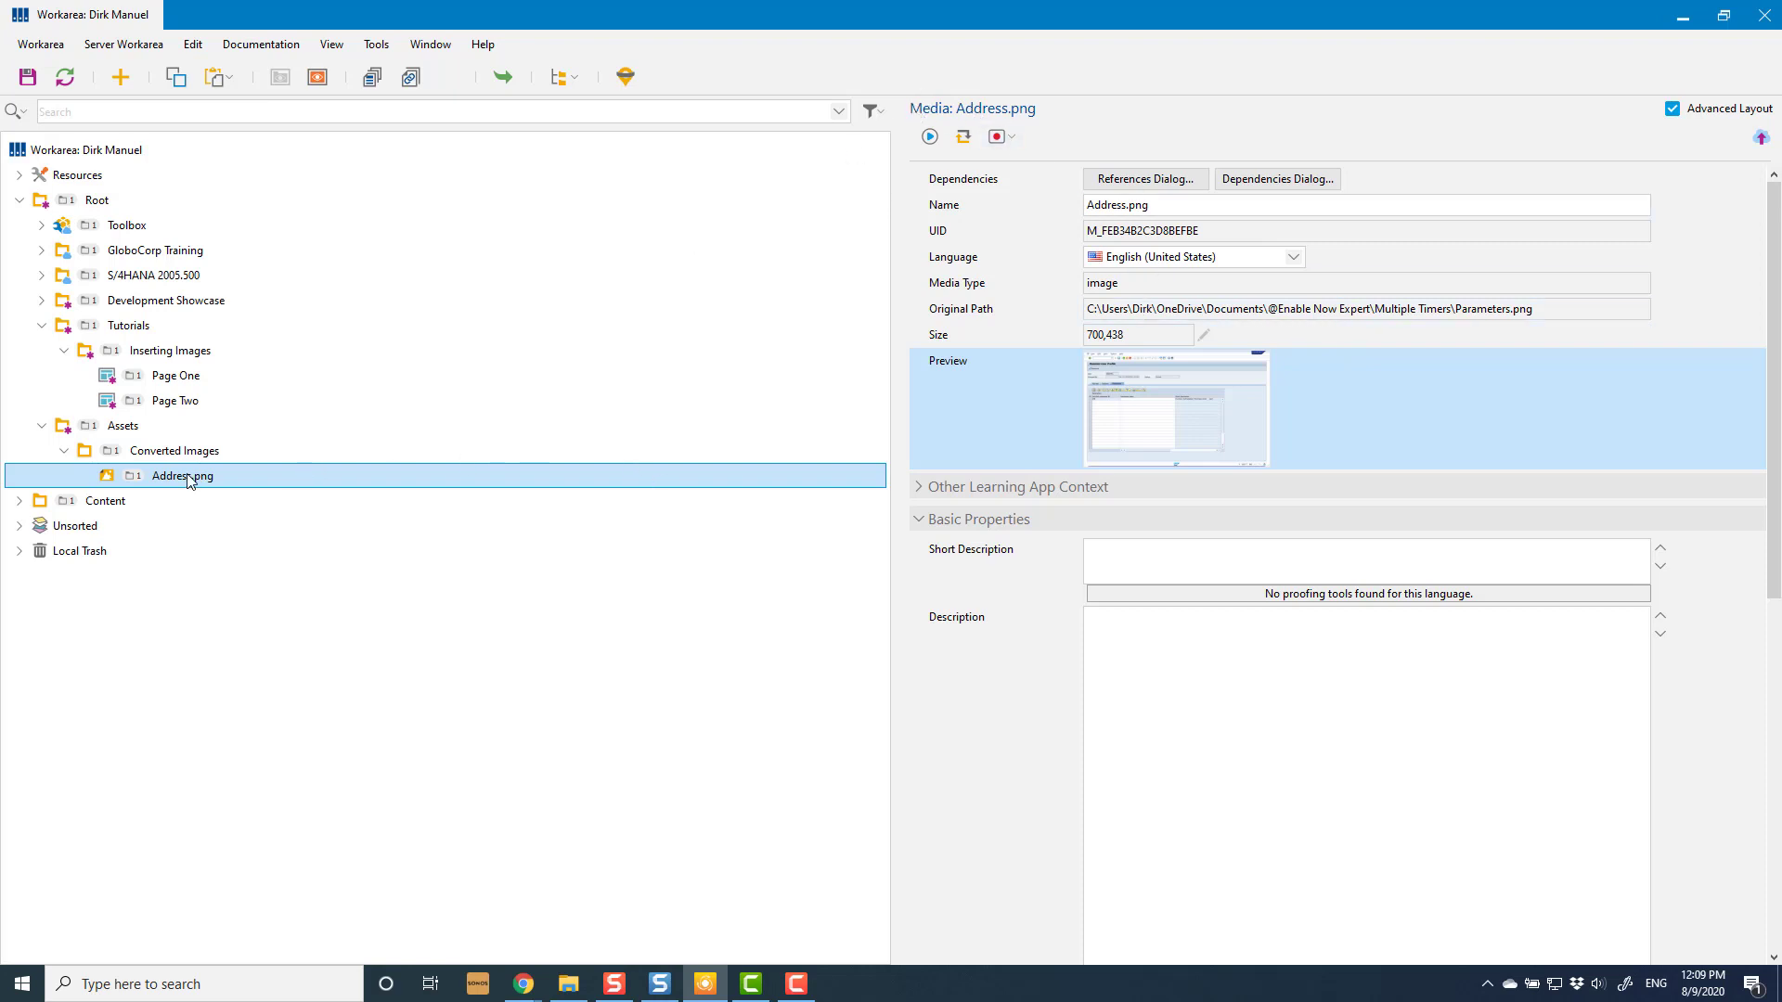
pyautogui.click(171, 376)
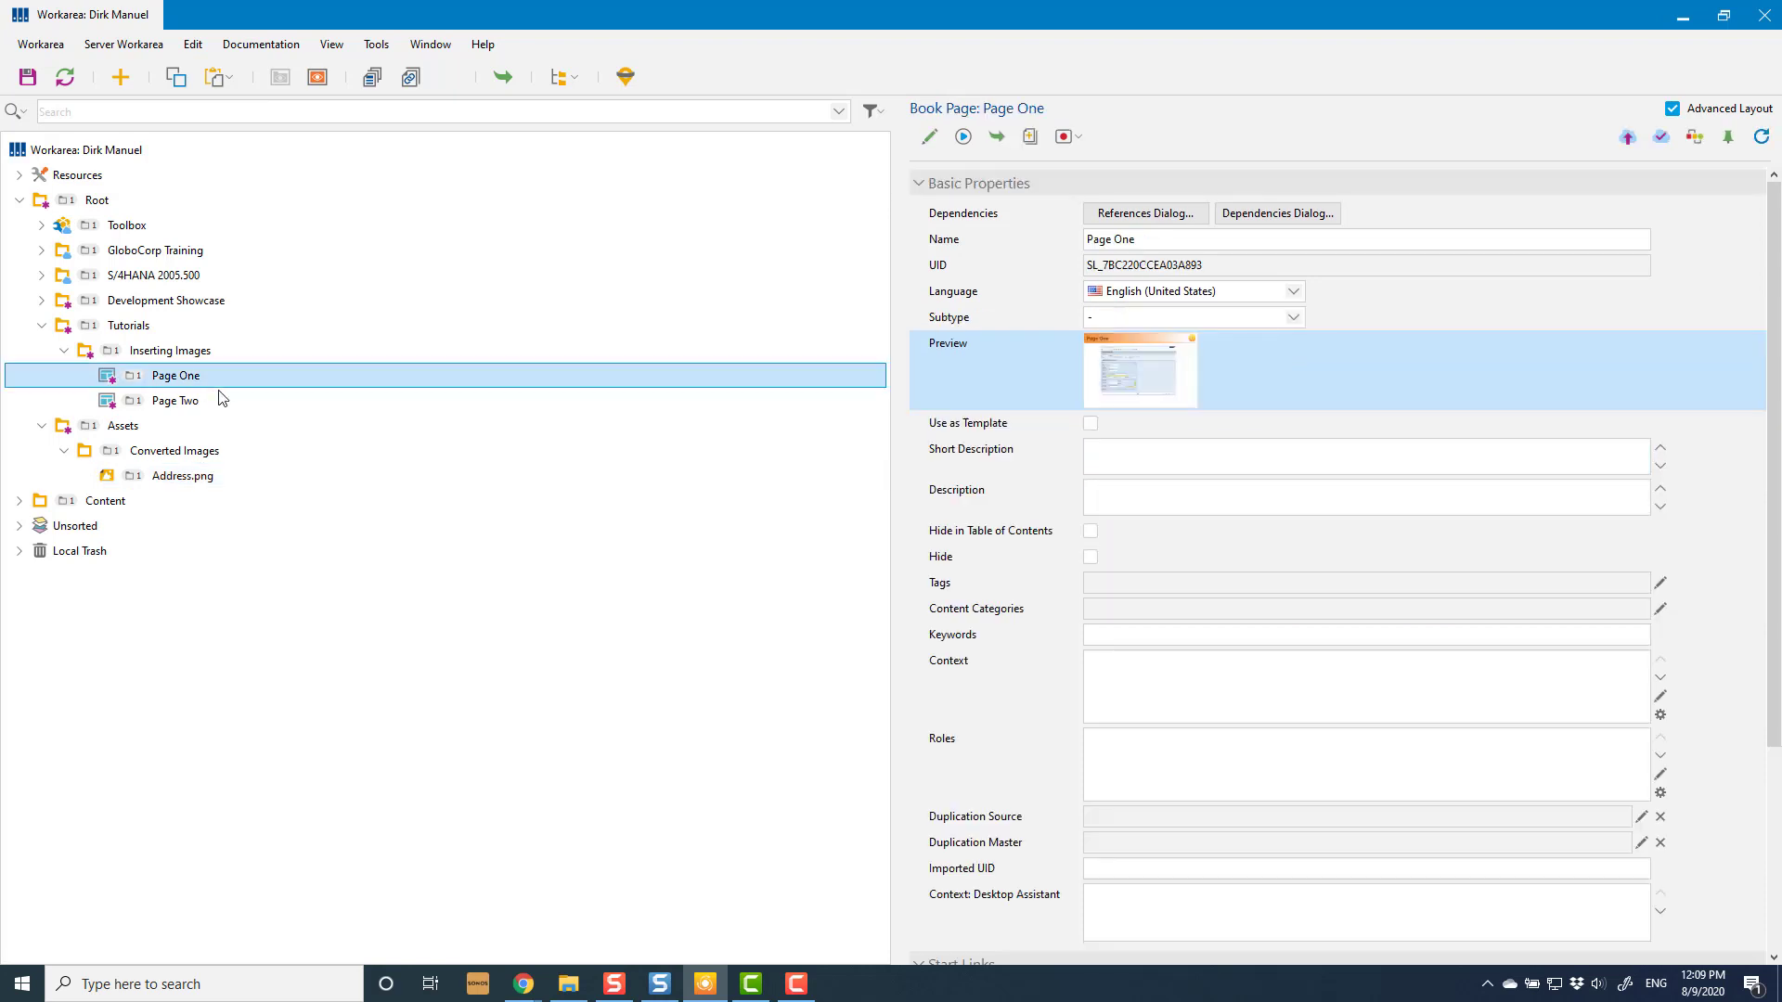
# Delete Page One from workarea and server, then check which media Page Two's image uses
pyautogui.press('Delete')
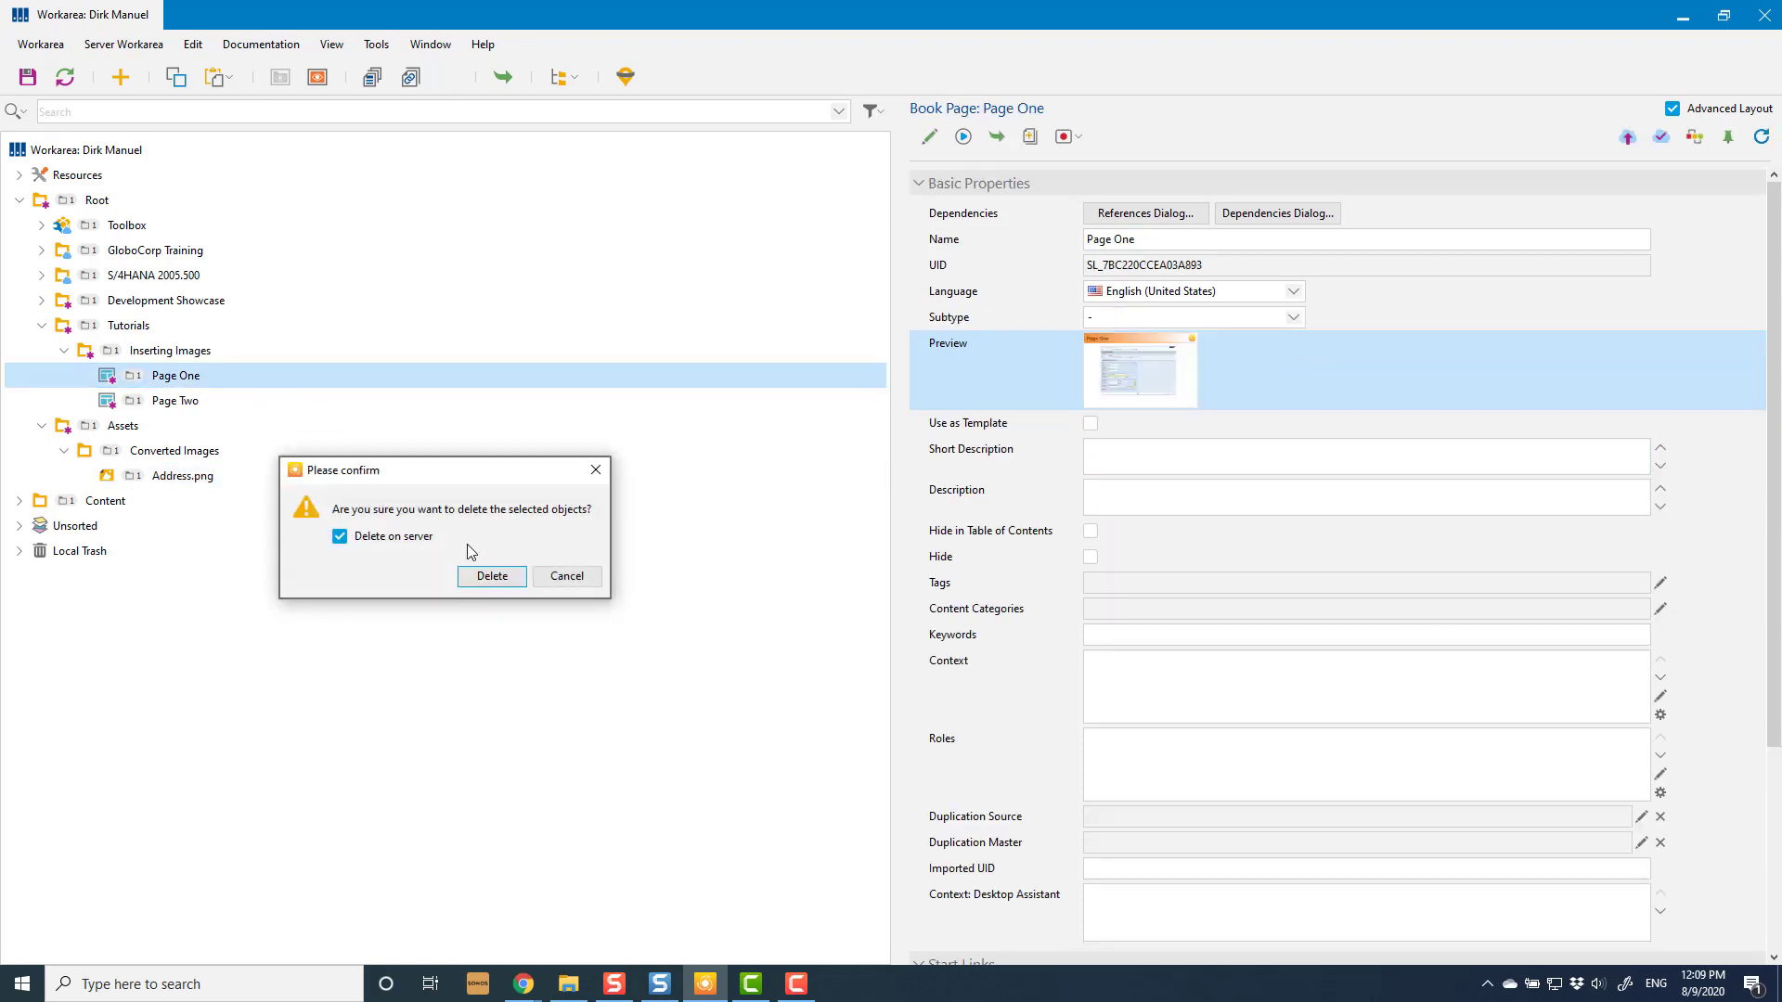
pyautogui.click(484, 575)
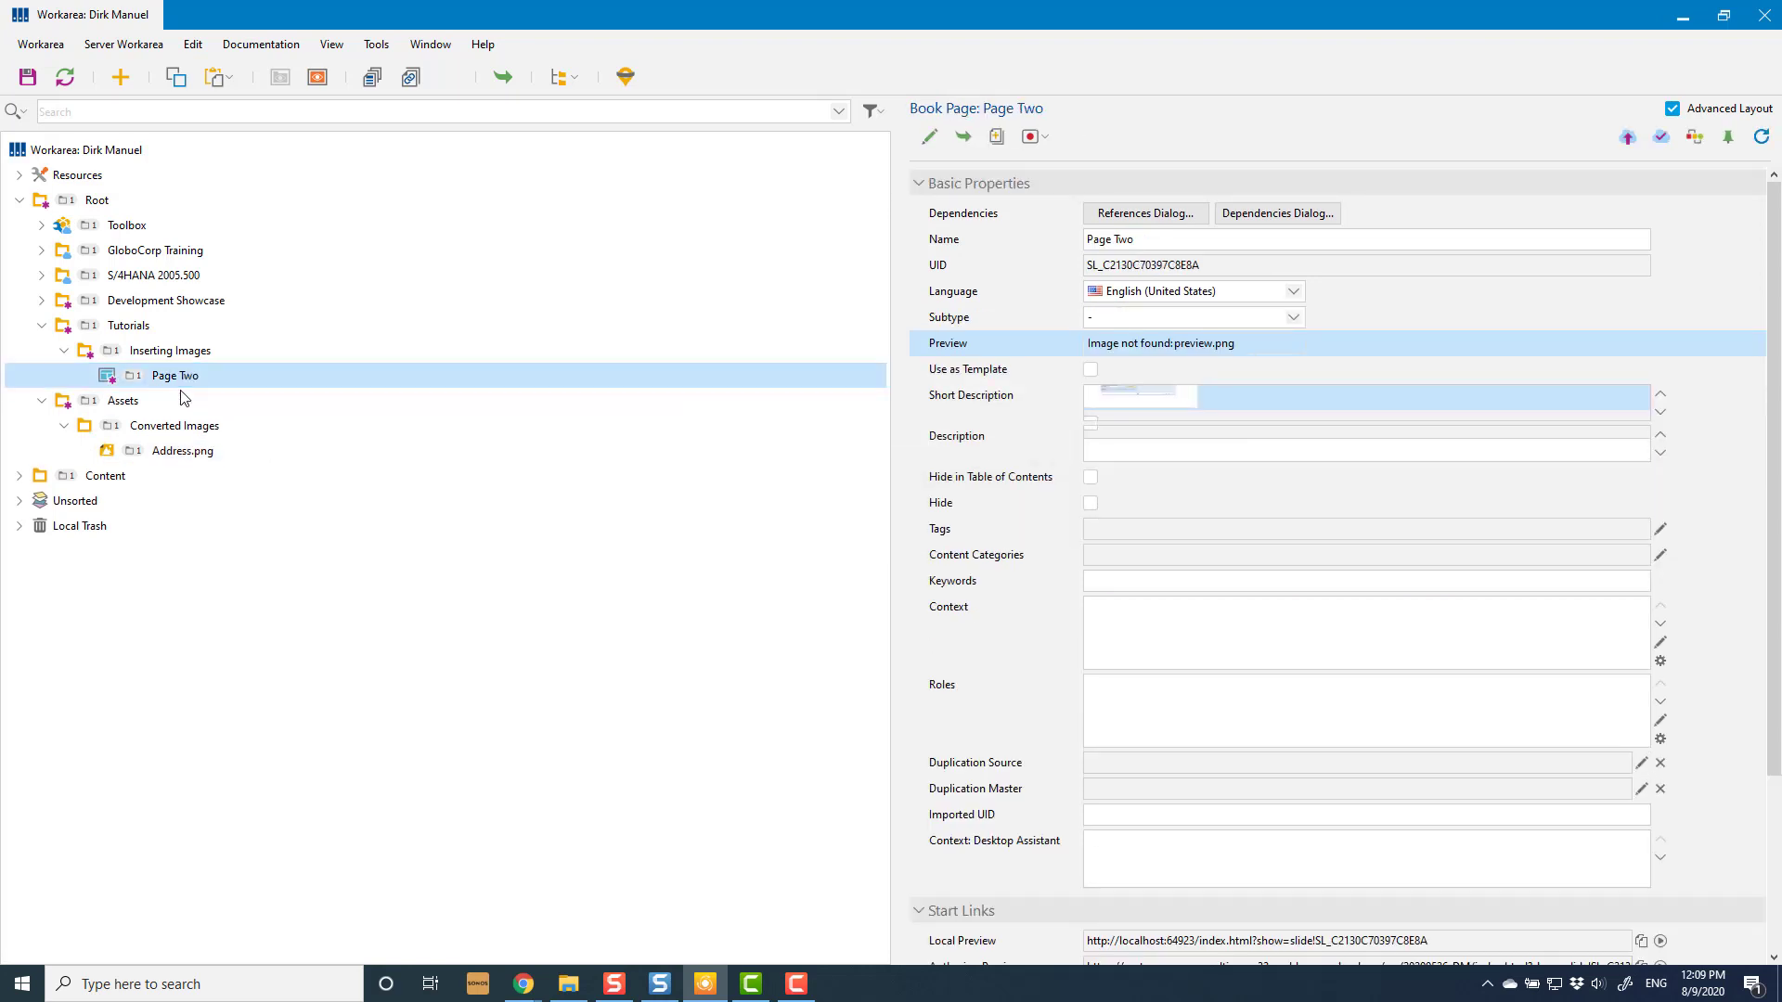
pyautogui.doubleClick(185, 383)
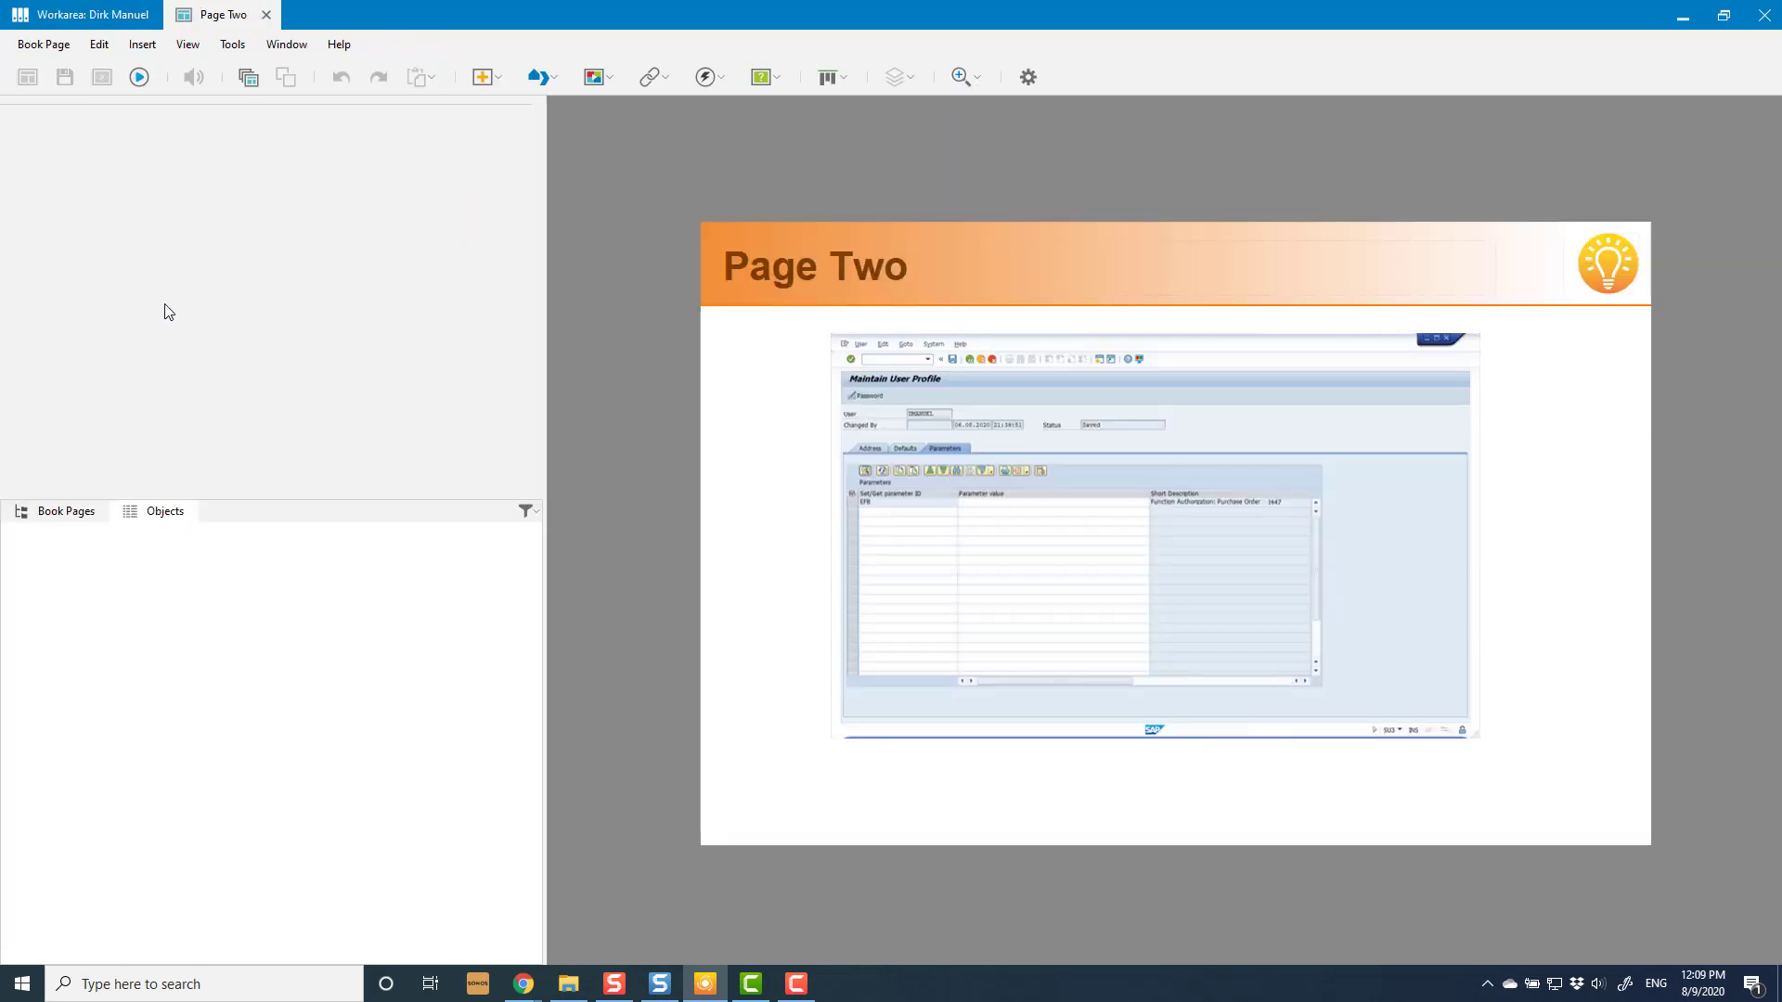
pyautogui.click(1077, 567)
pyautogui.click(207, 228)
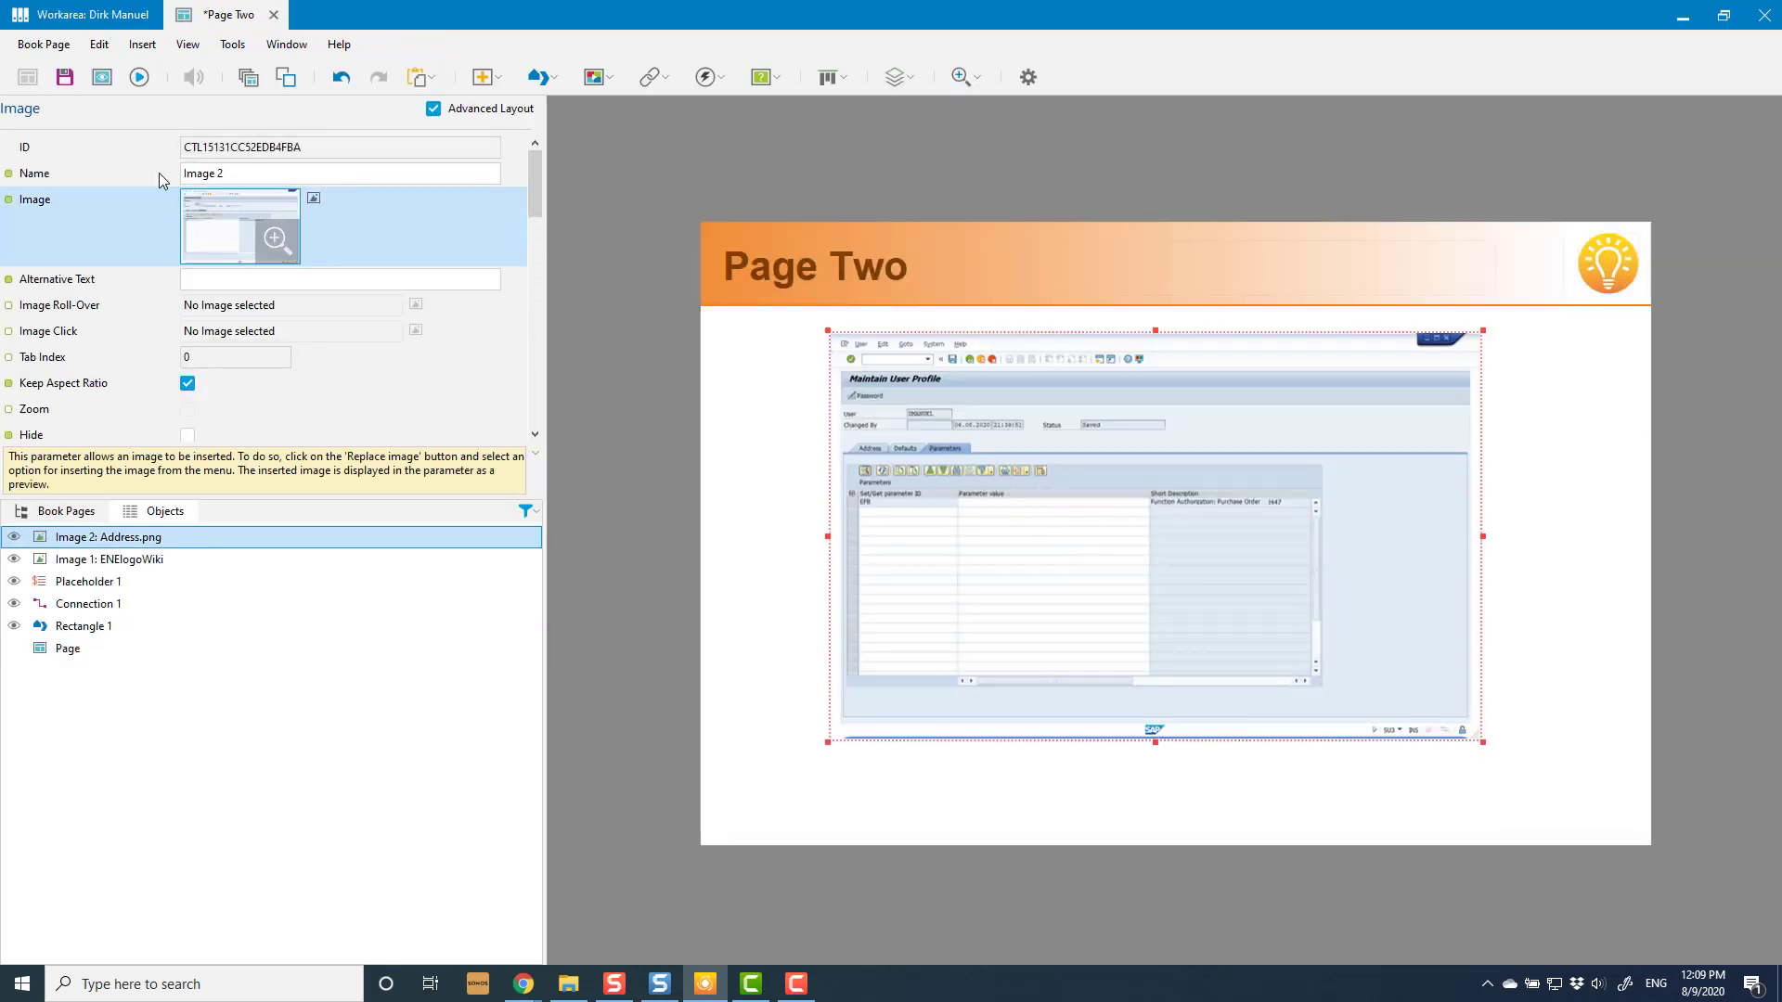
# Save and close Page Two, then move Address.png directly into the Assets group
pyautogui.click(273, 16)
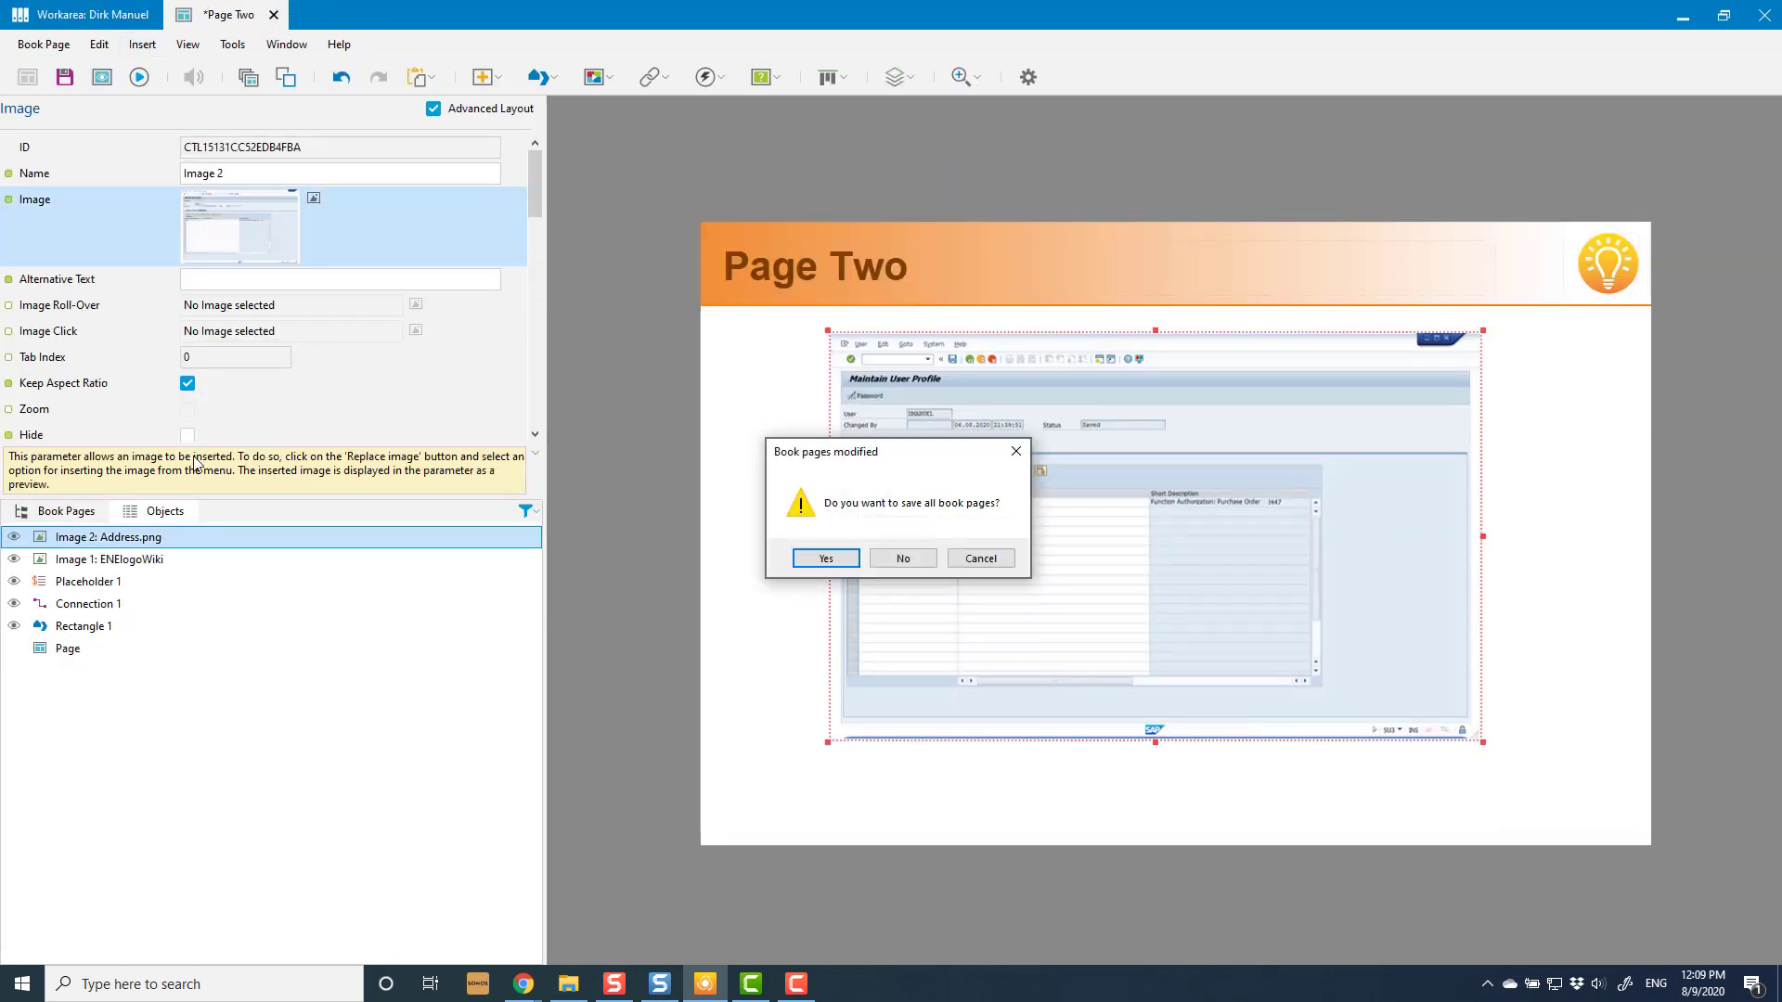
pyautogui.click(821, 558)
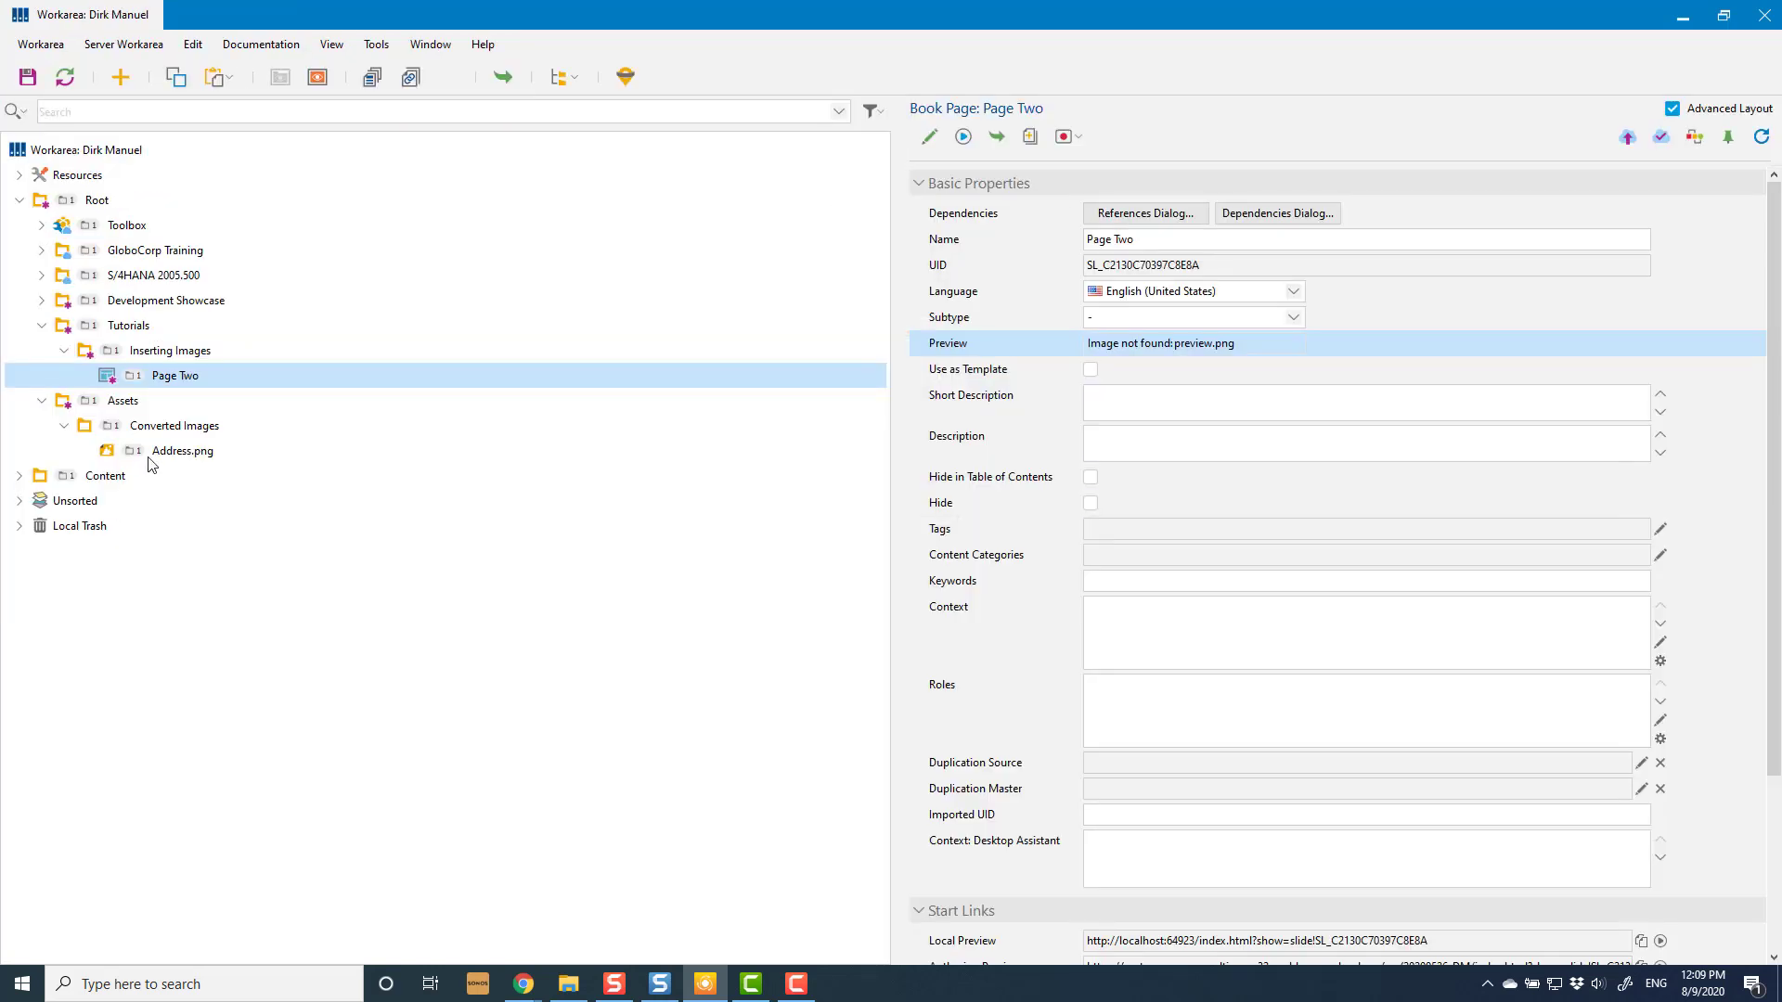
pyautogui.click(165, 453)
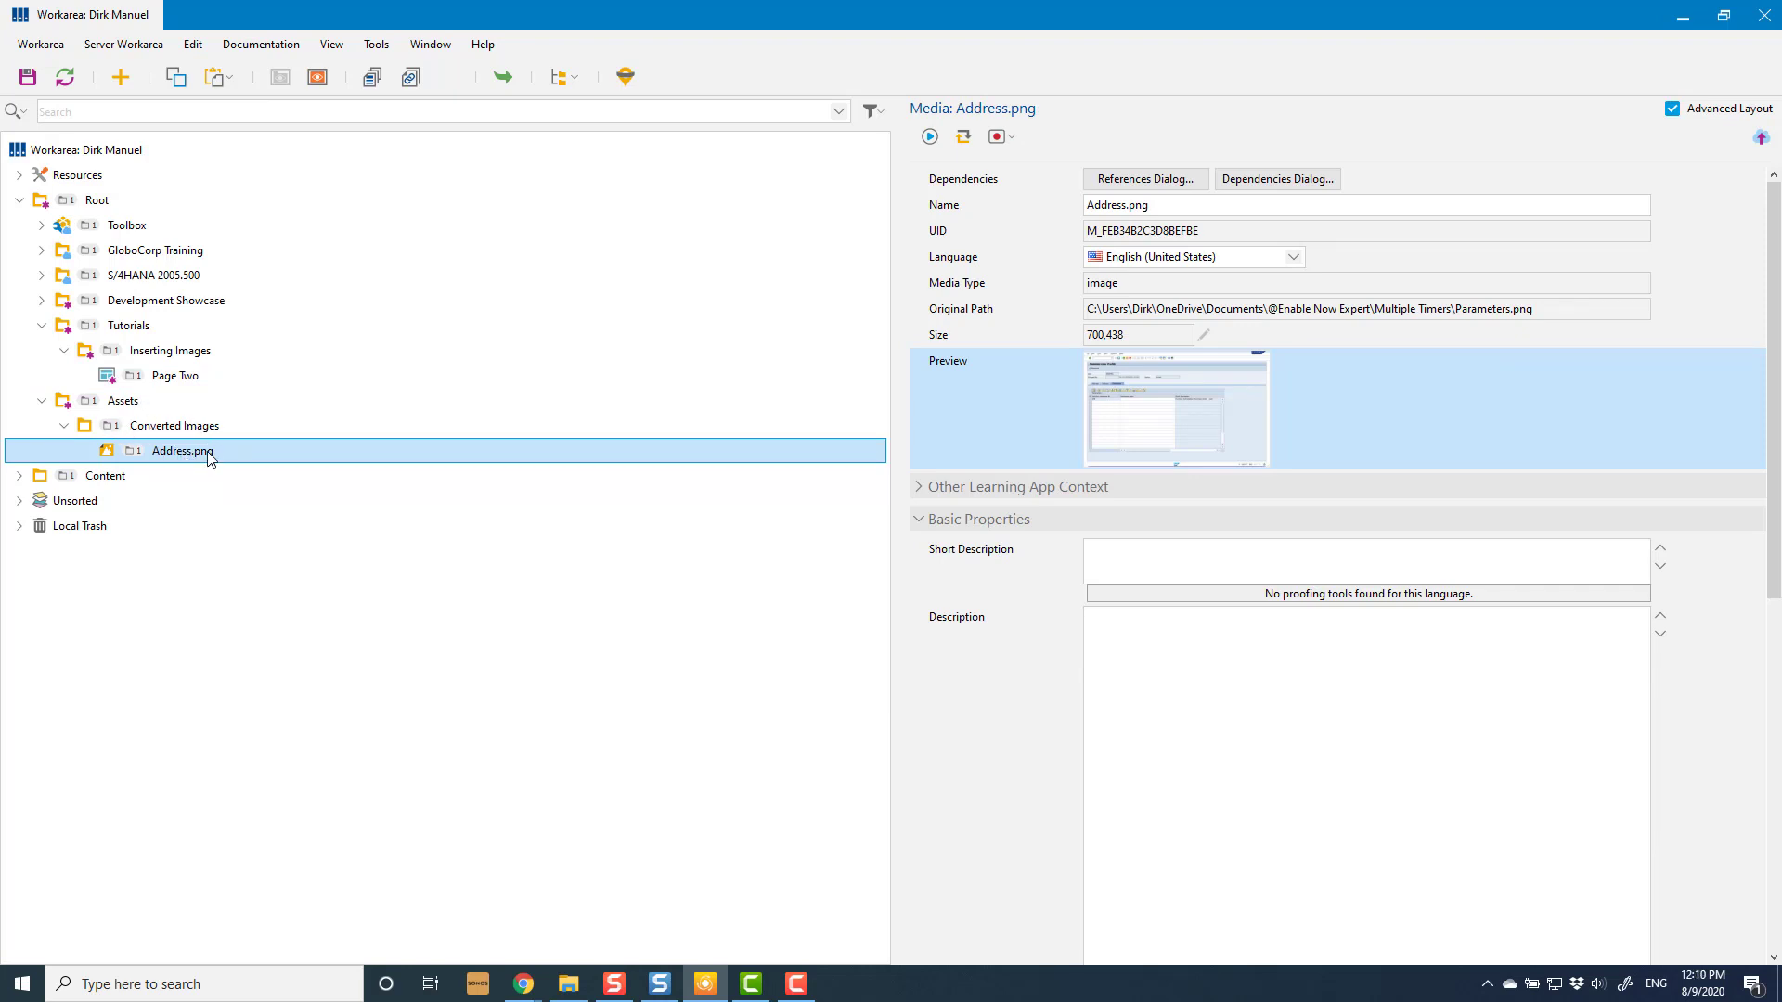
pyautogui.moveTo(211, 455); pyautogui.dragTo(146, 425)
# Save the moved Address.png to the server and delete the empty Converted Images group
pyautogui.click(489, 565)
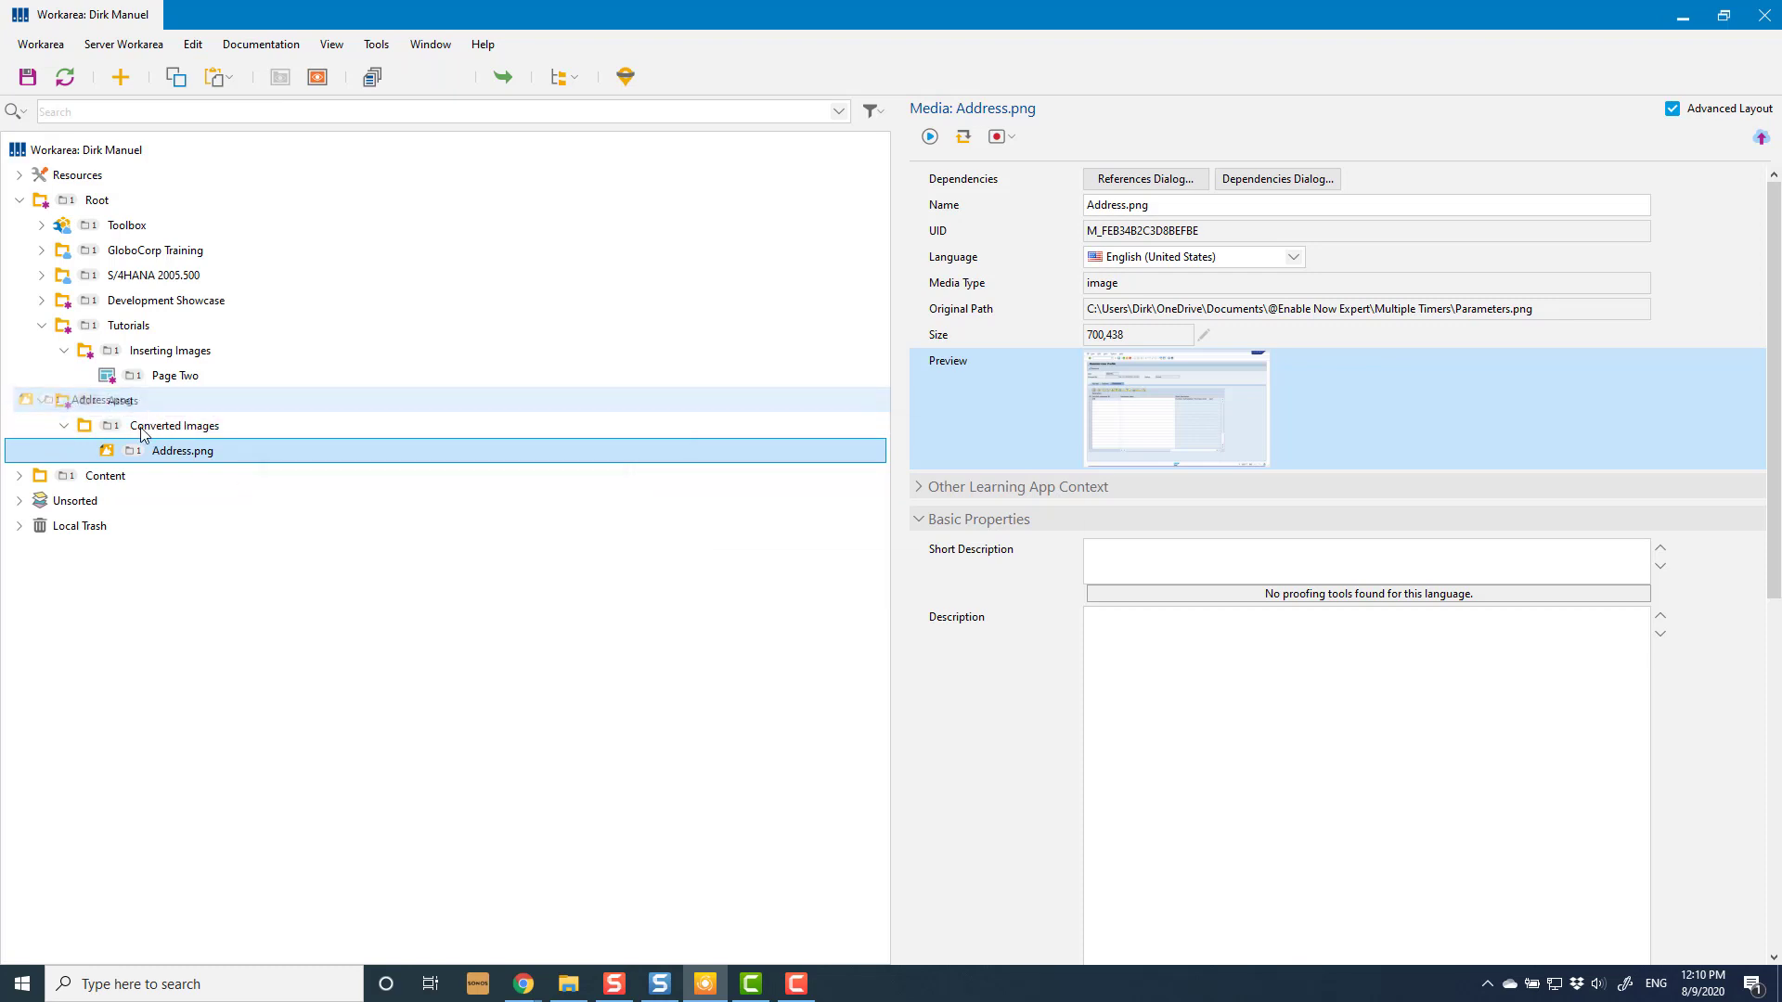
pyautogui.click(185, 453)
pyautogui.press('Delete')
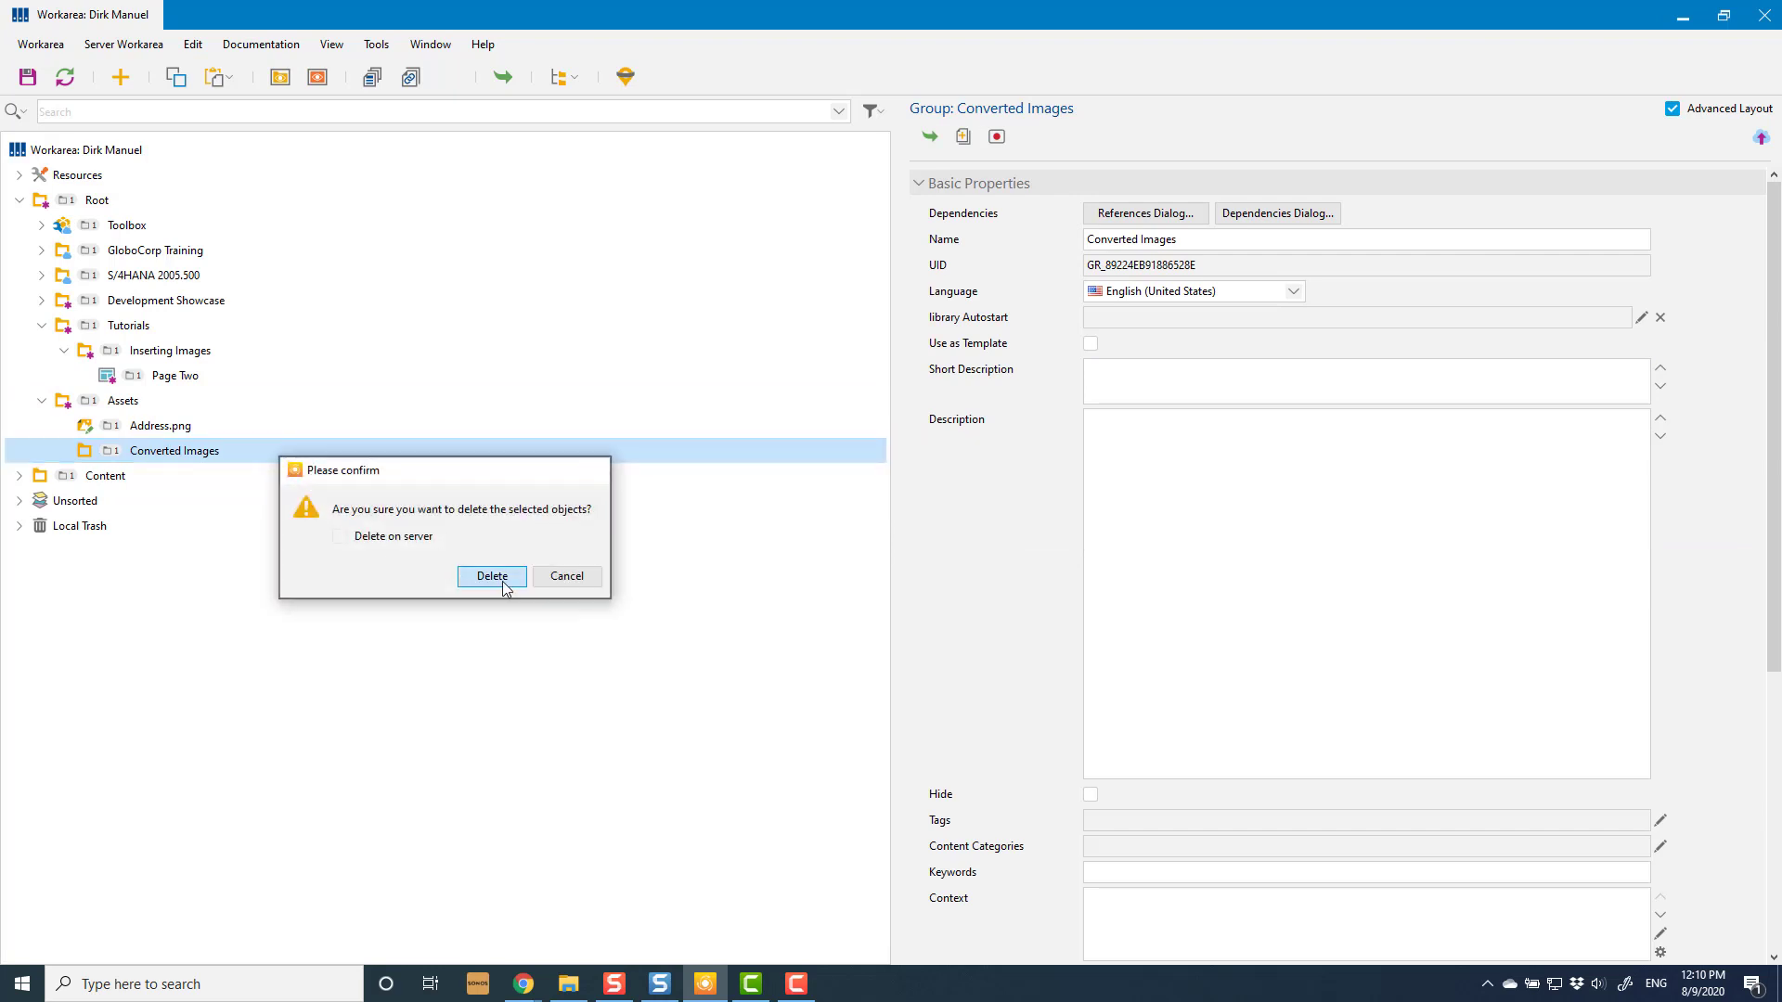
pyautogui.click(491, 575)
# Check the screenshot image on Page Two, then close it and select the Assets group
pyautogui.doubleClick(177, 376)
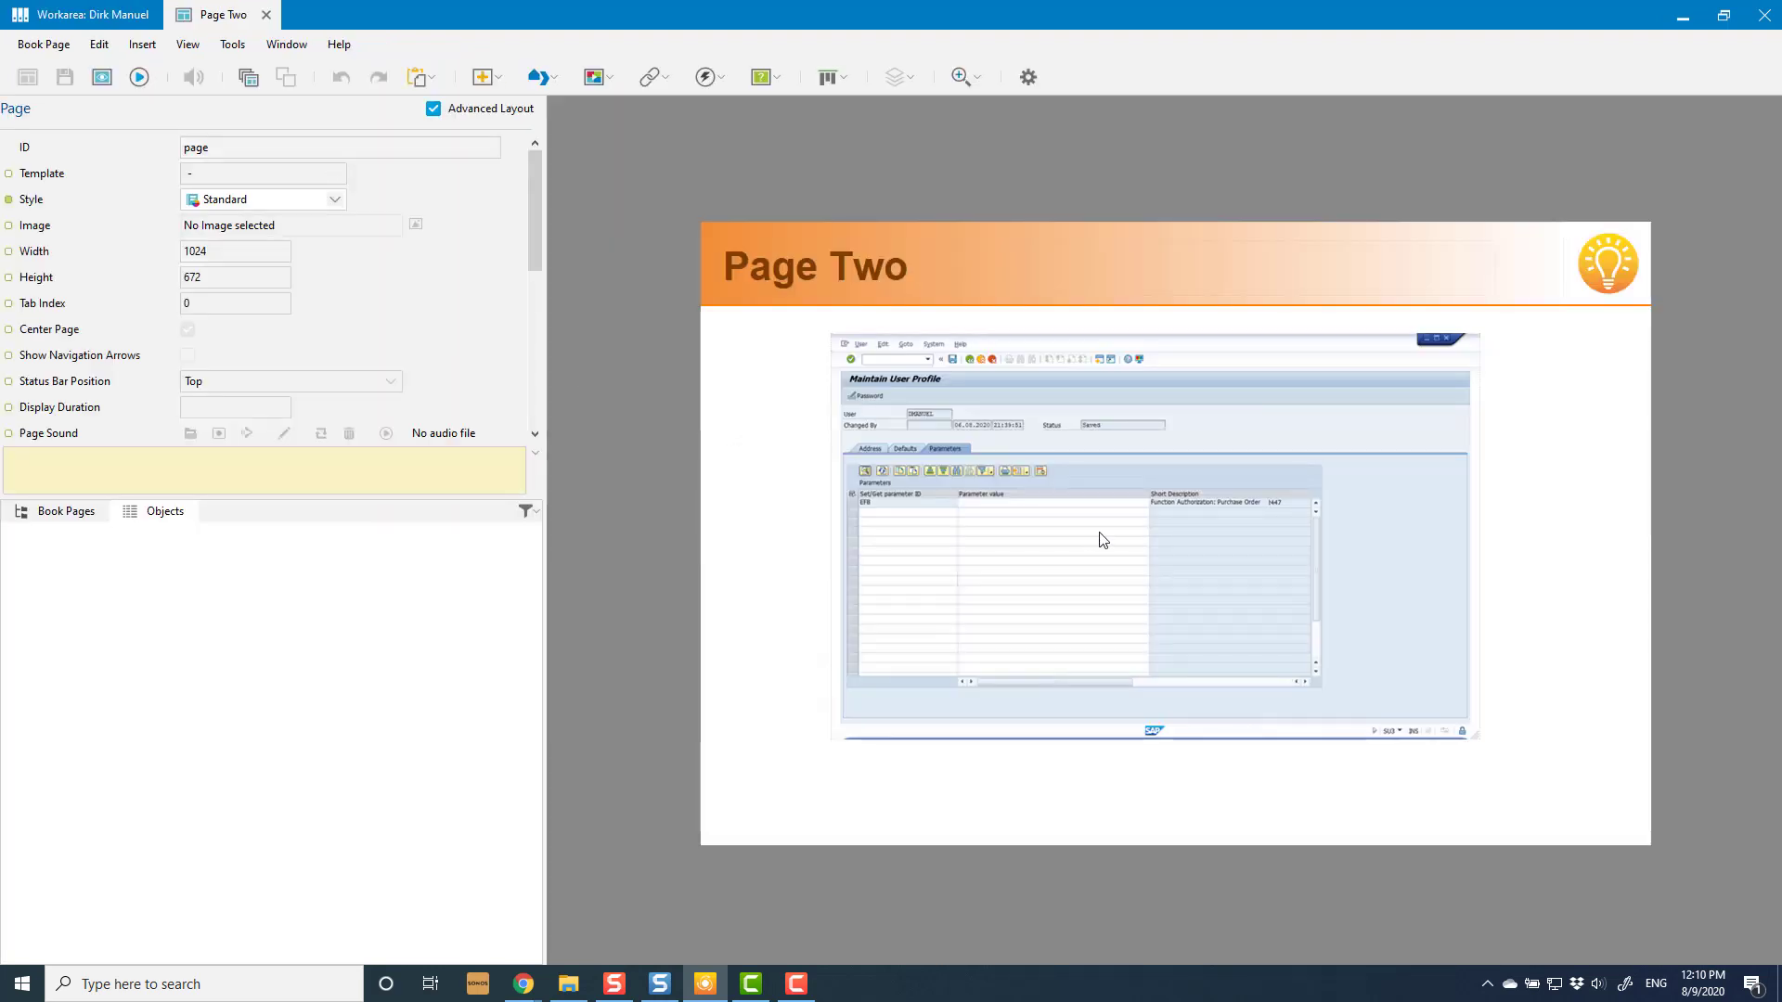
pyautogui.click(1098, 532)
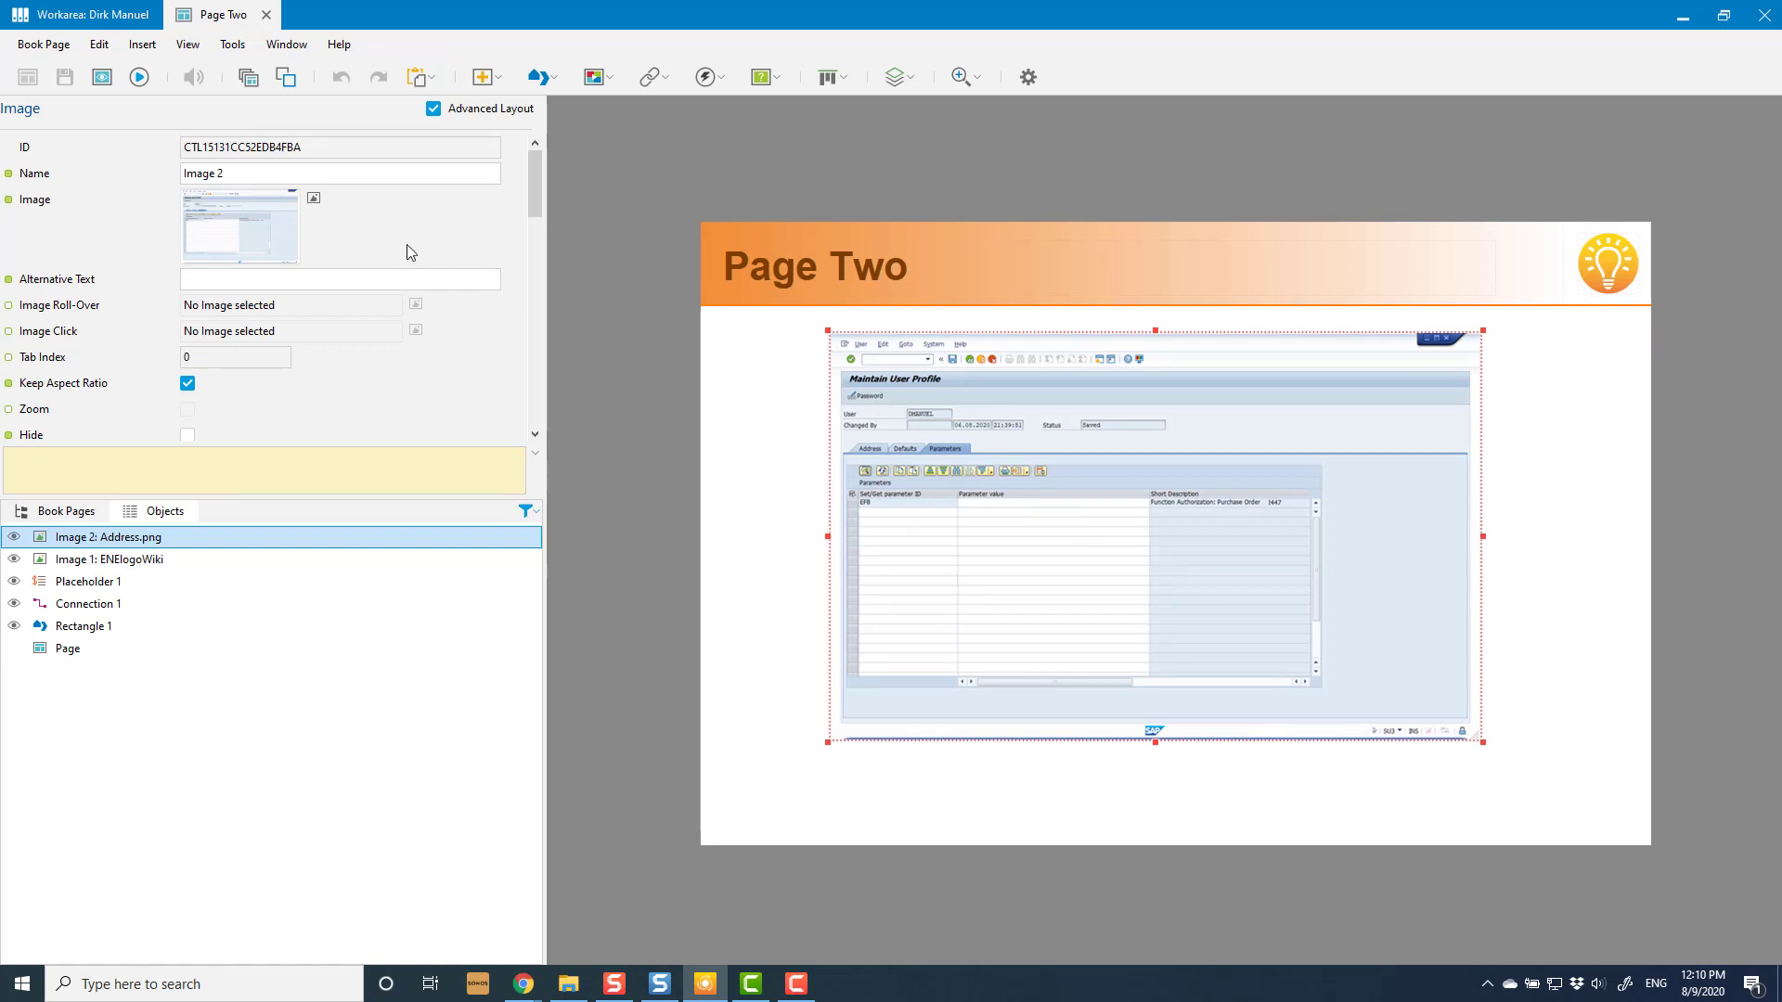
pyautogui.click(265, 15)
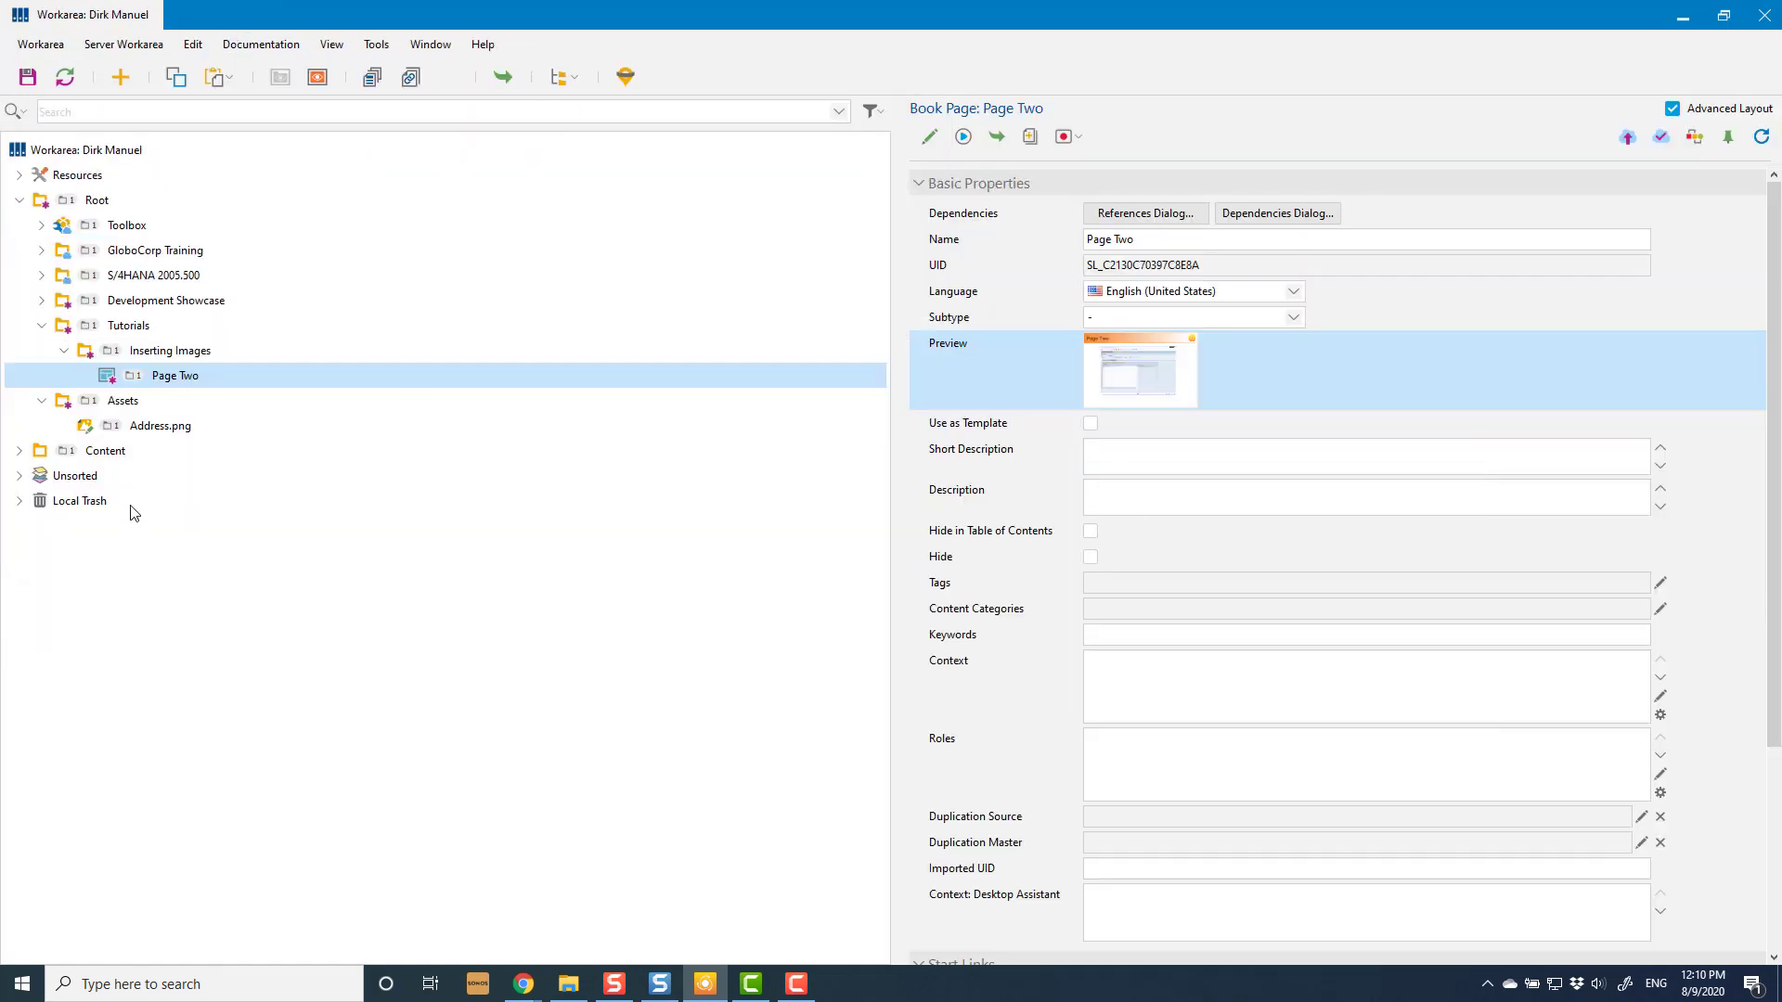
pyautogui.click(191, 351)
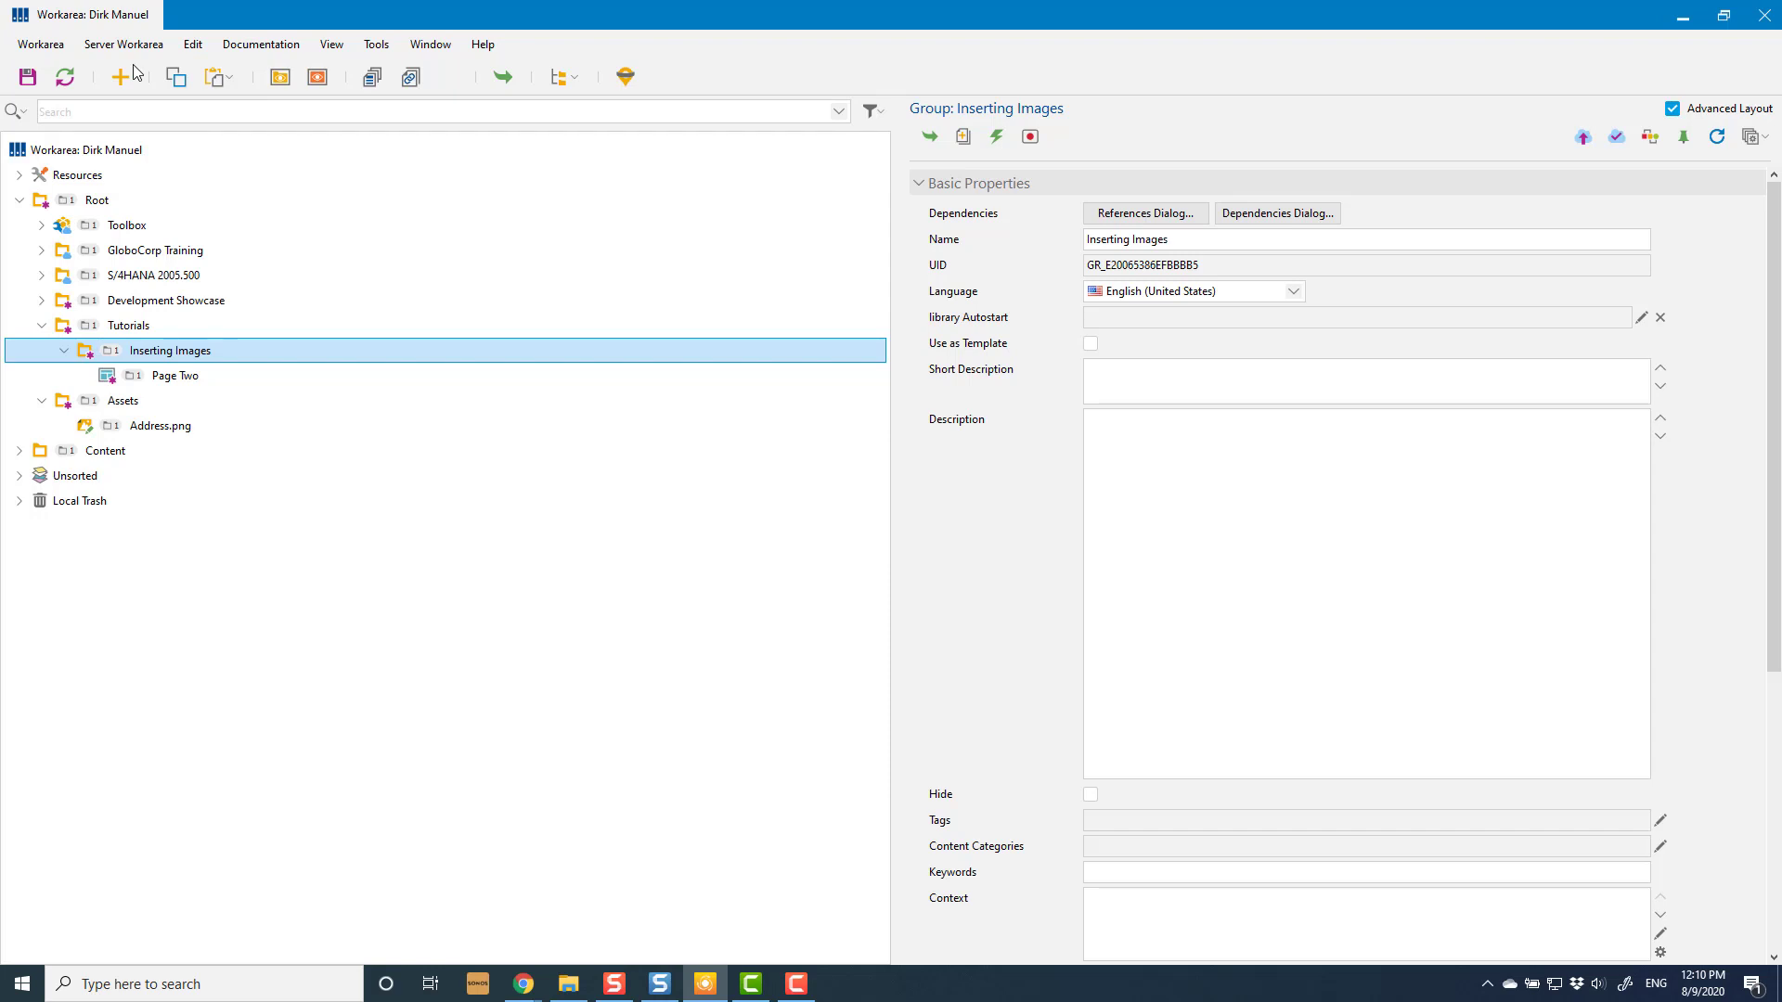
pyautogui.press('Down')
pyautogui.press('Down')
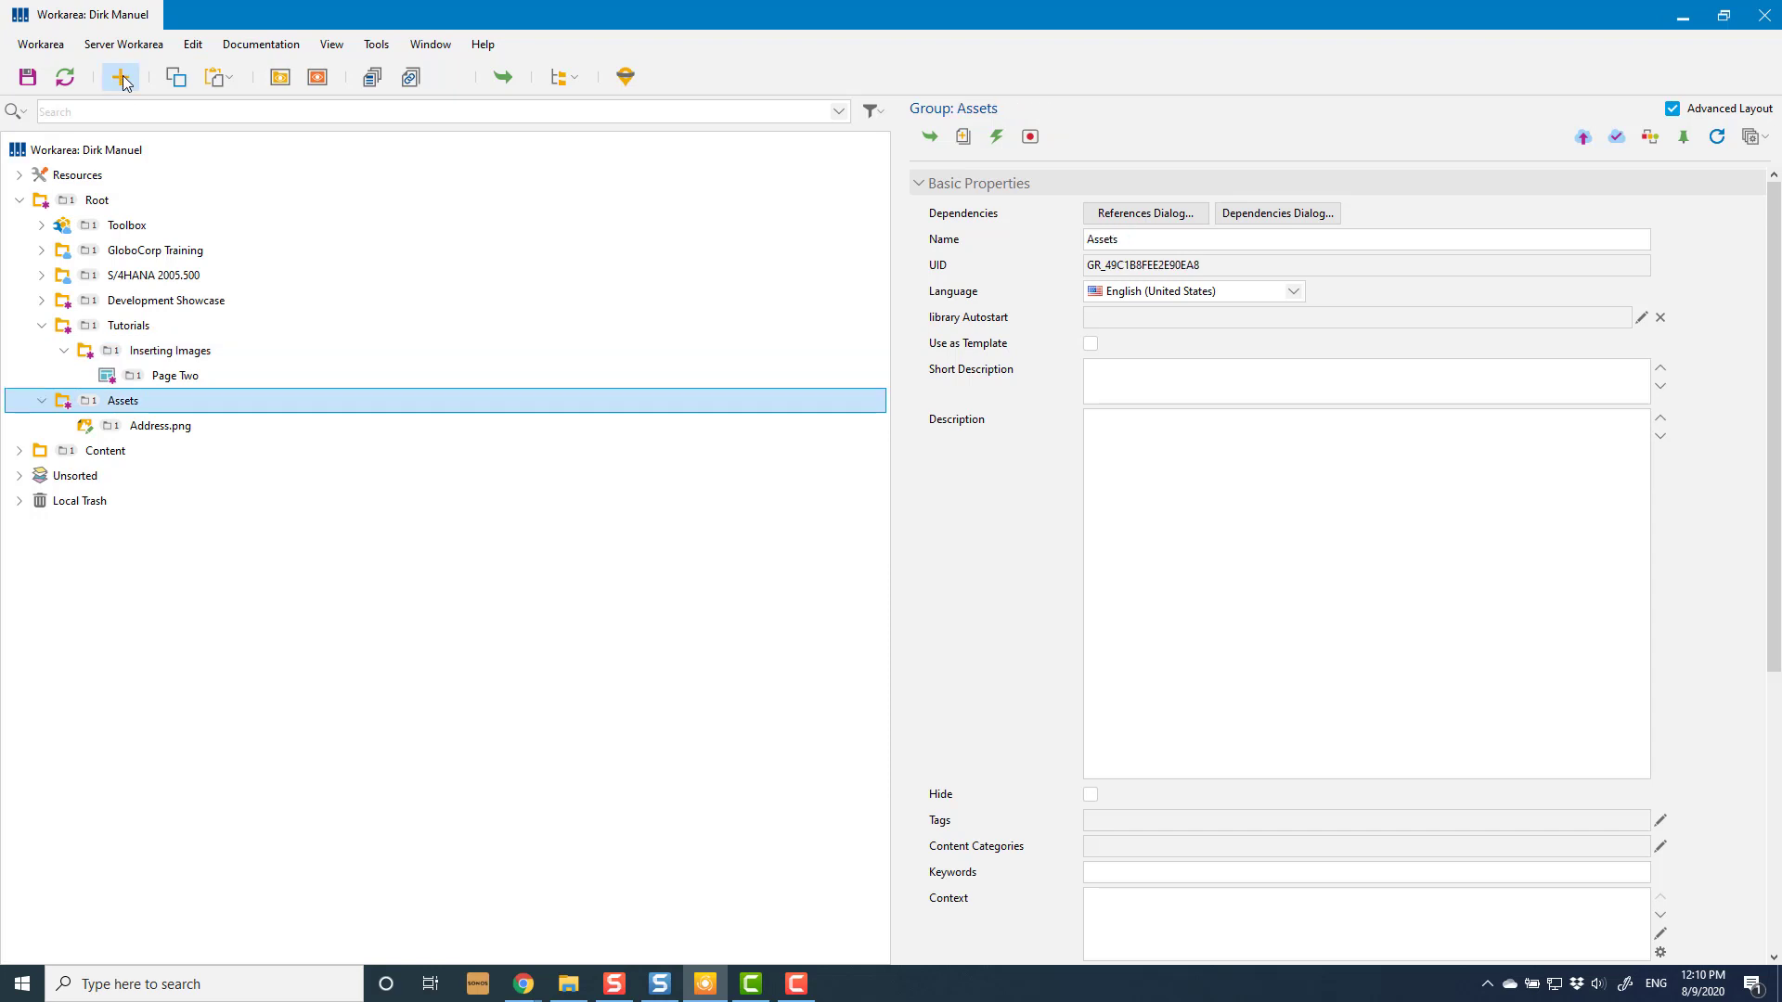
# Import Defaults.png from the Multiple Timers folder as the Assets media object 'Defaults'
pyautogui.click(121, 76)
pyautogui.click(1225, 673)
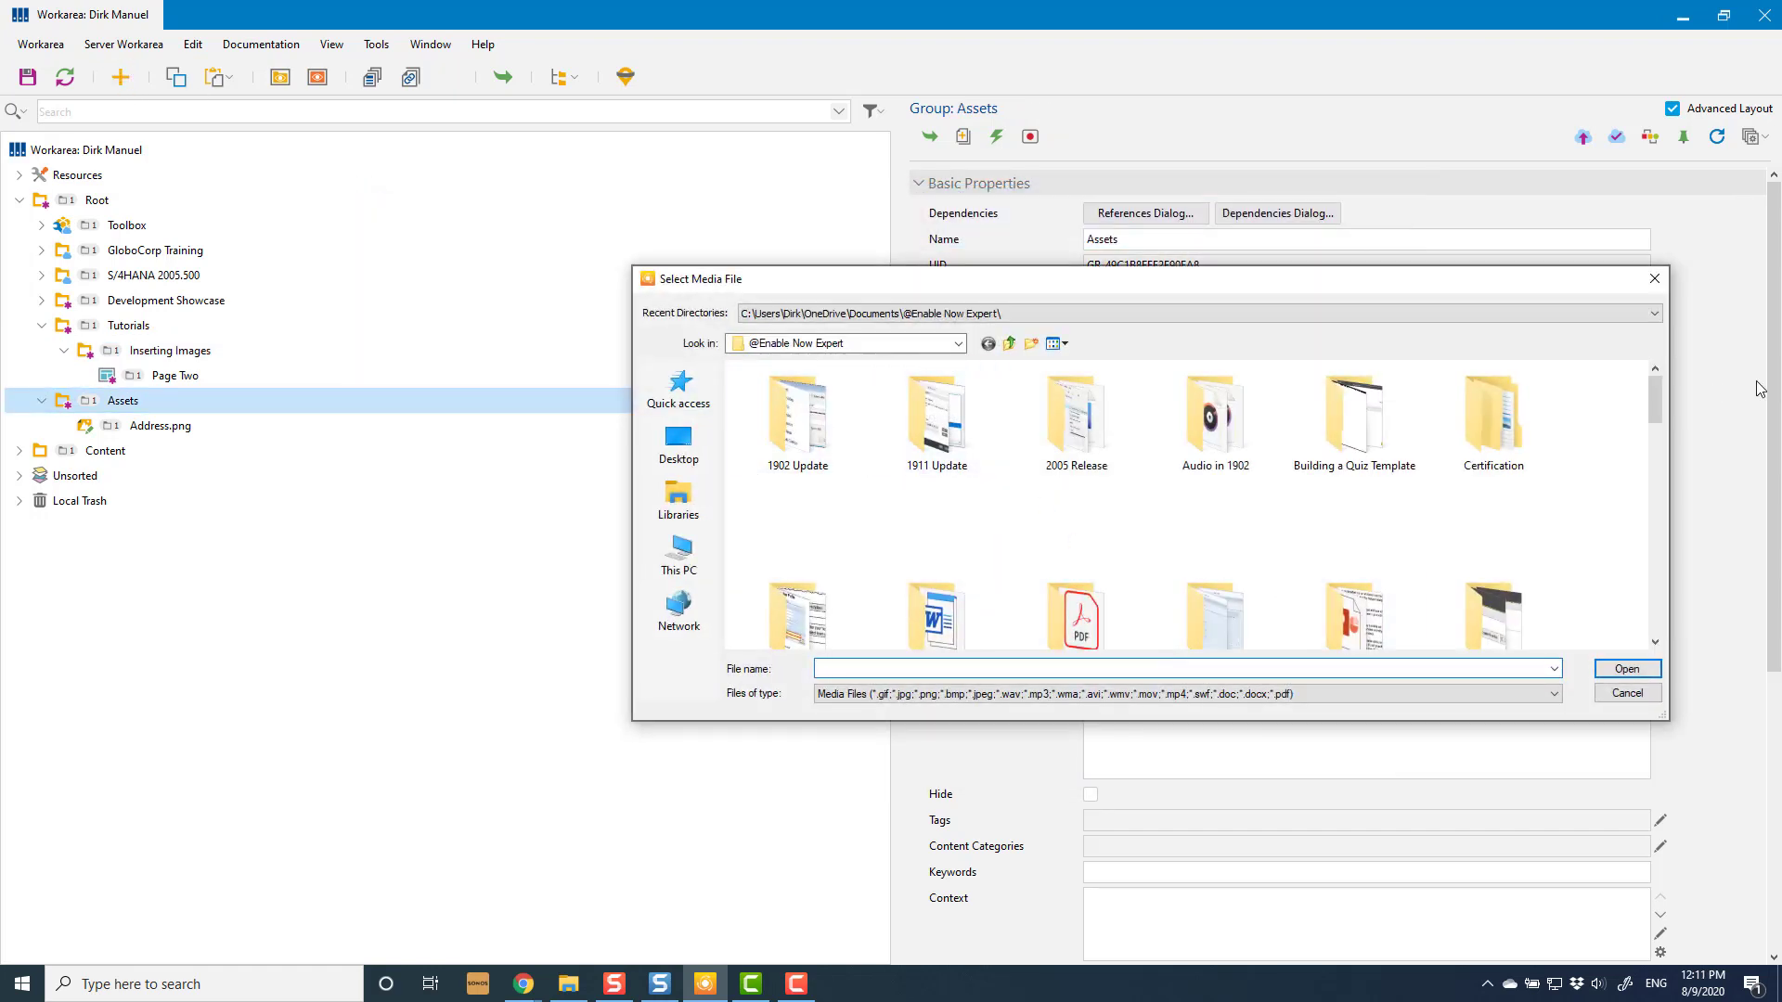
pyautogui.click(1651, 510)
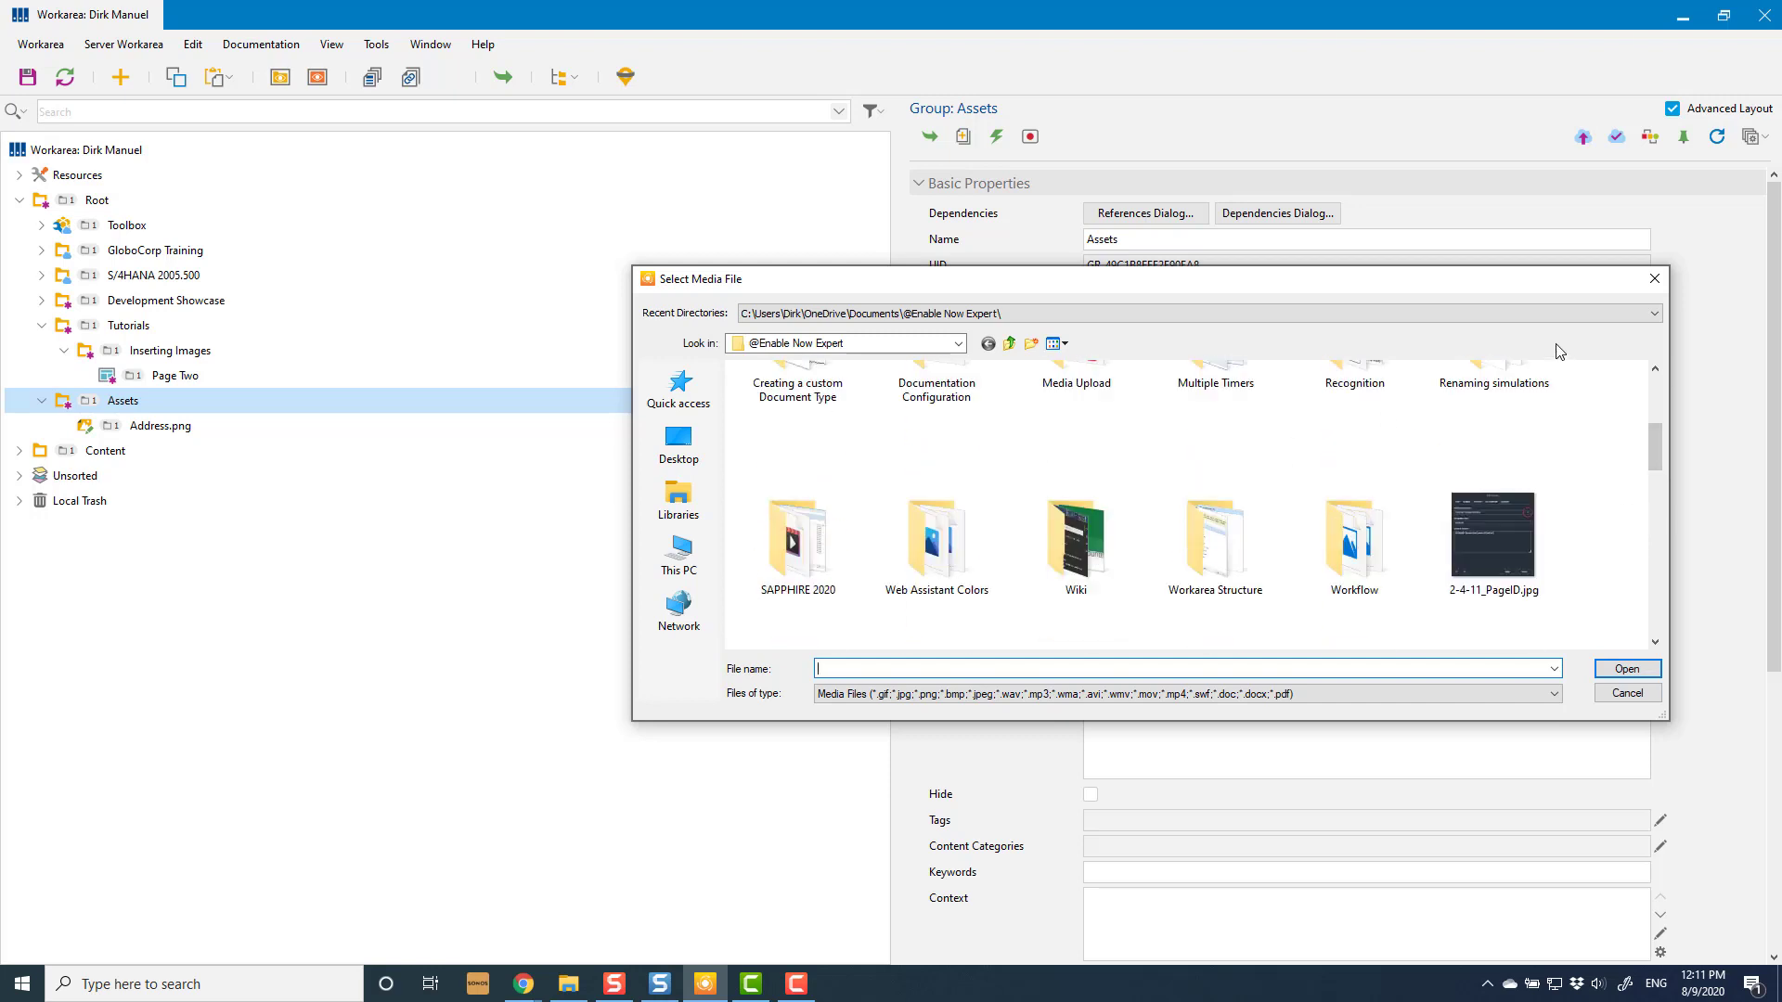
pyautogui.doubleClick(1221, 389)
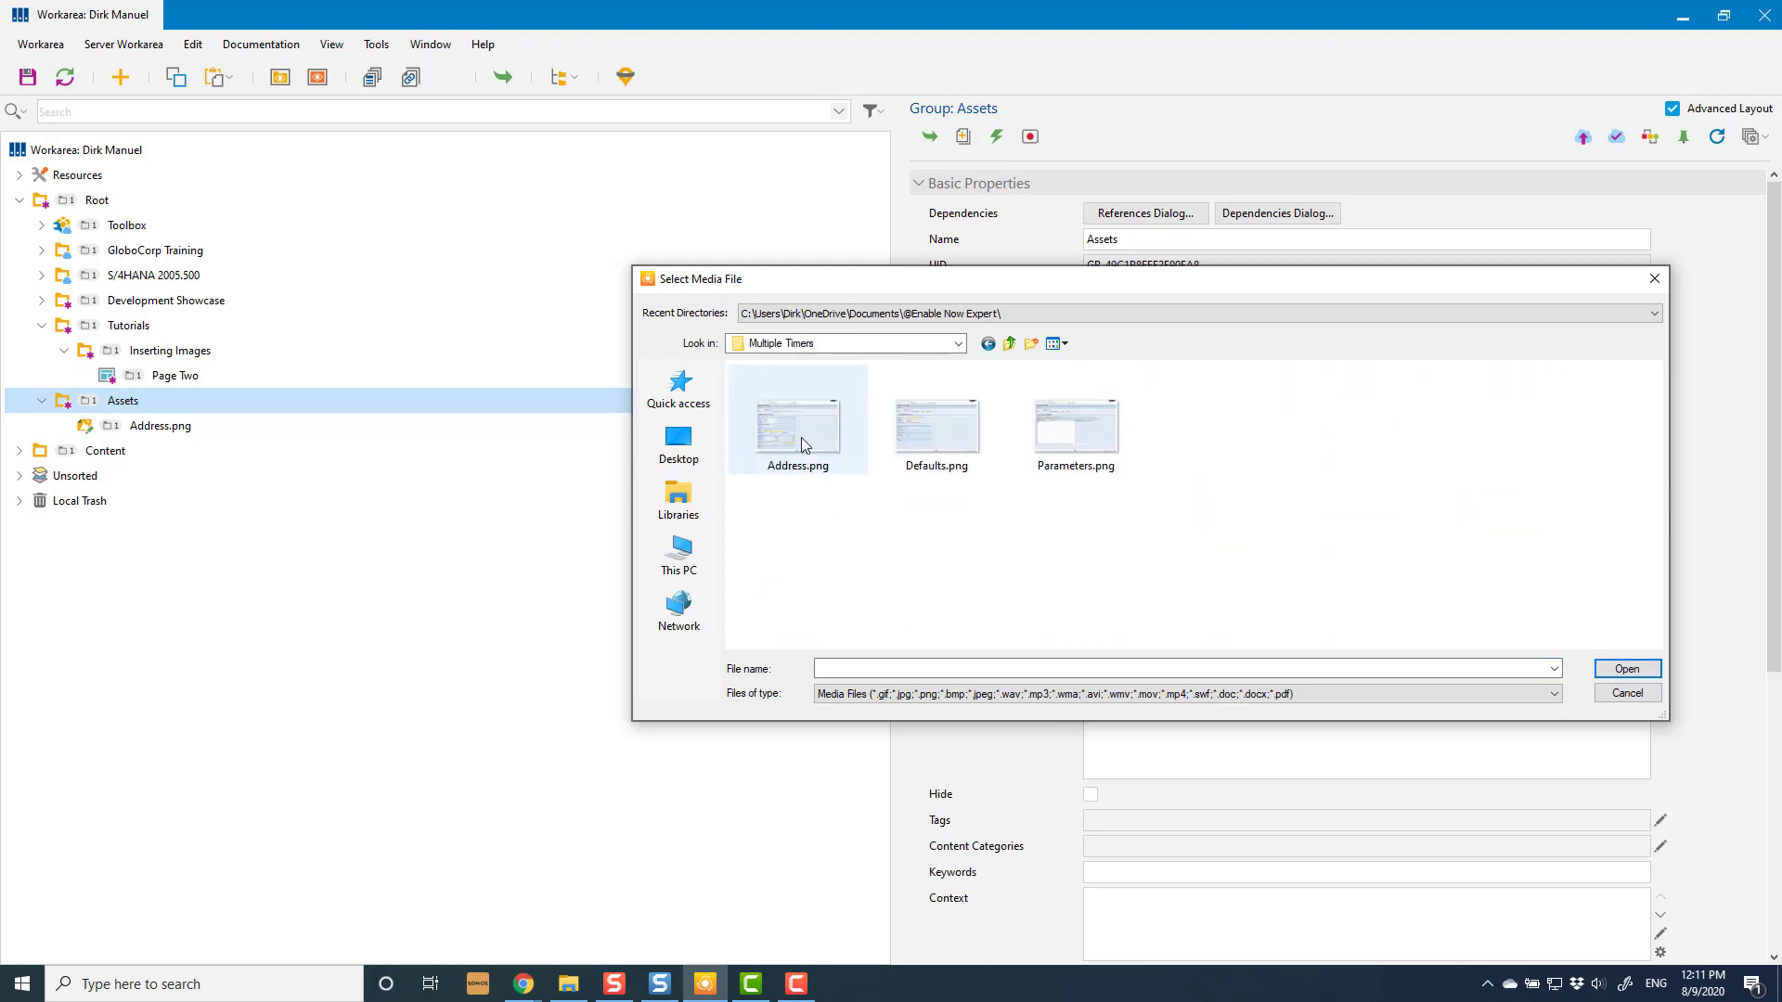
pyautogui.click(955, 433)
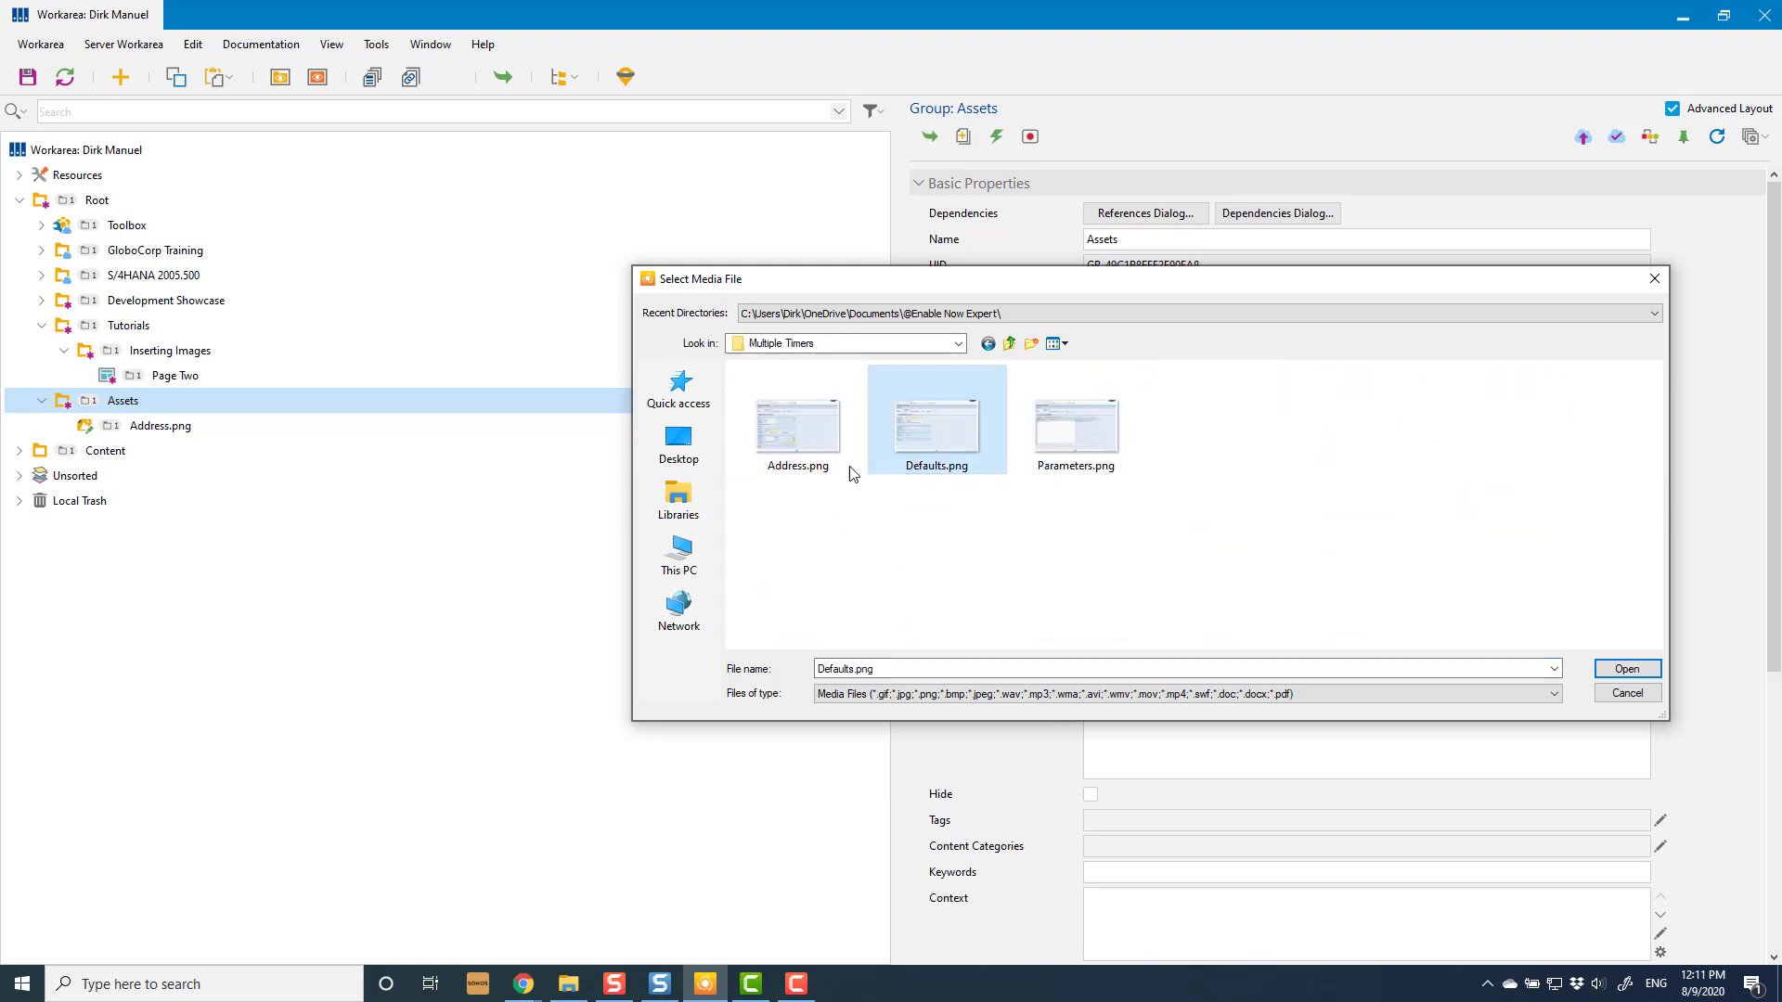
pyautogui.doubleClick(944, 444)
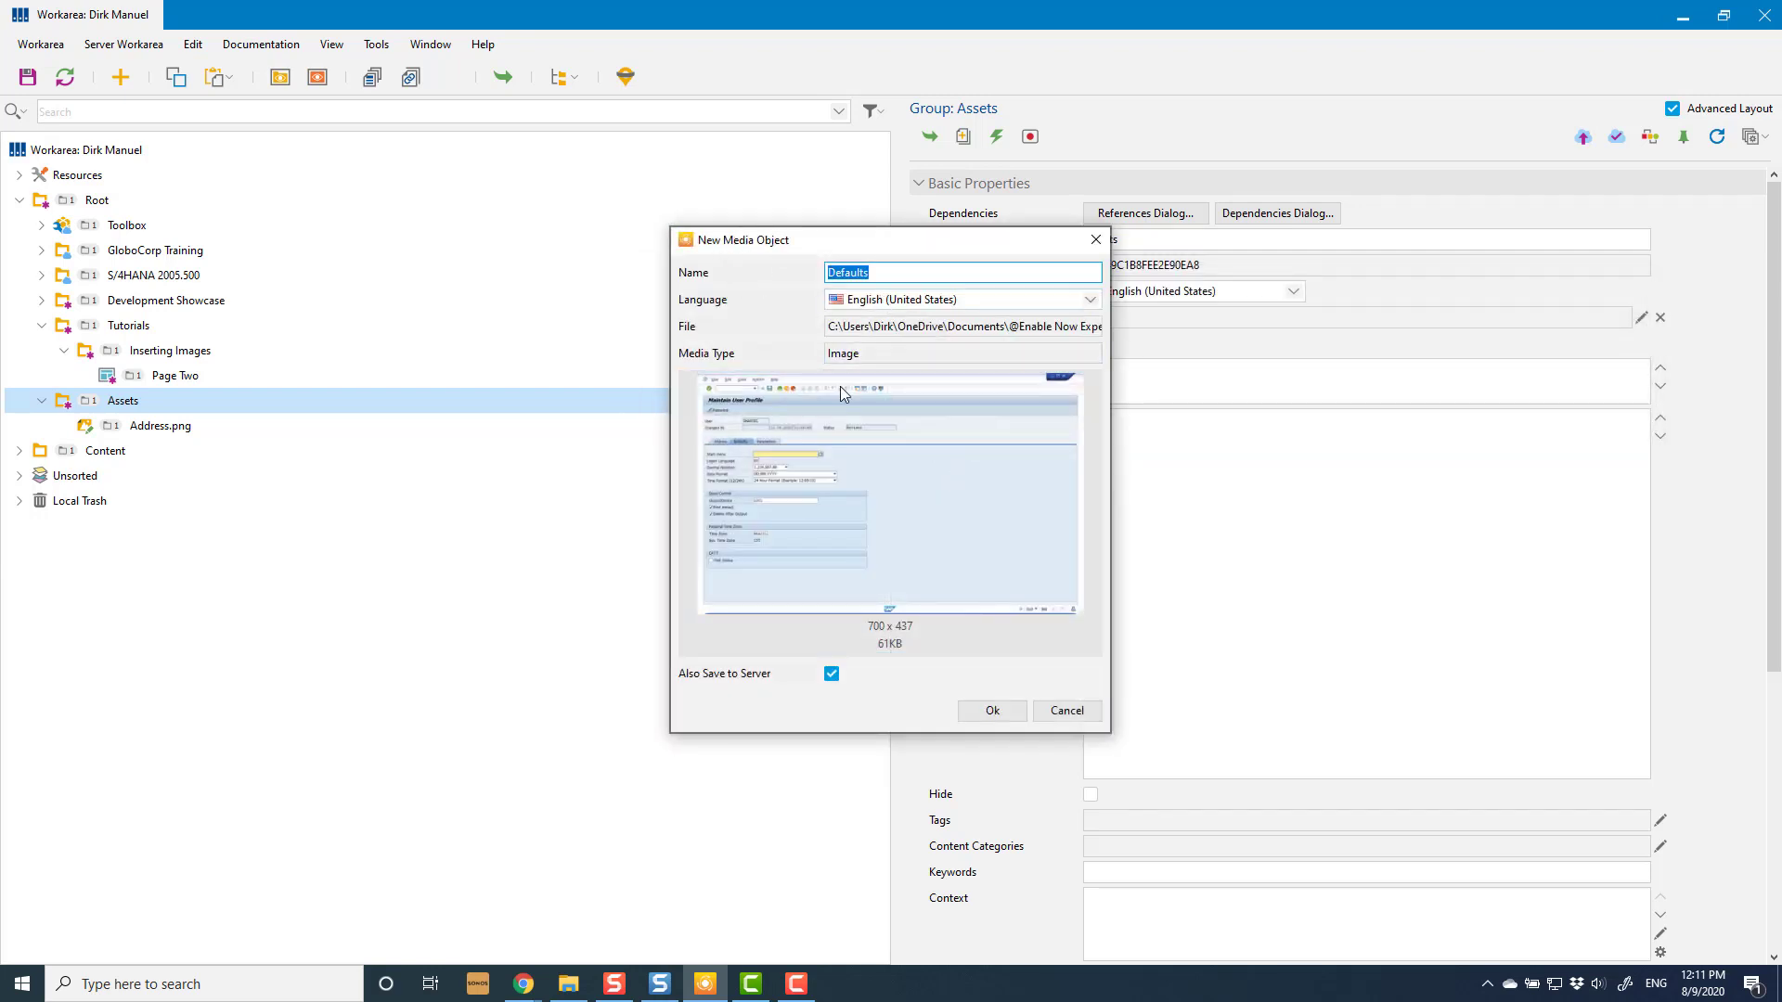
pyautogui.click(991, 711)
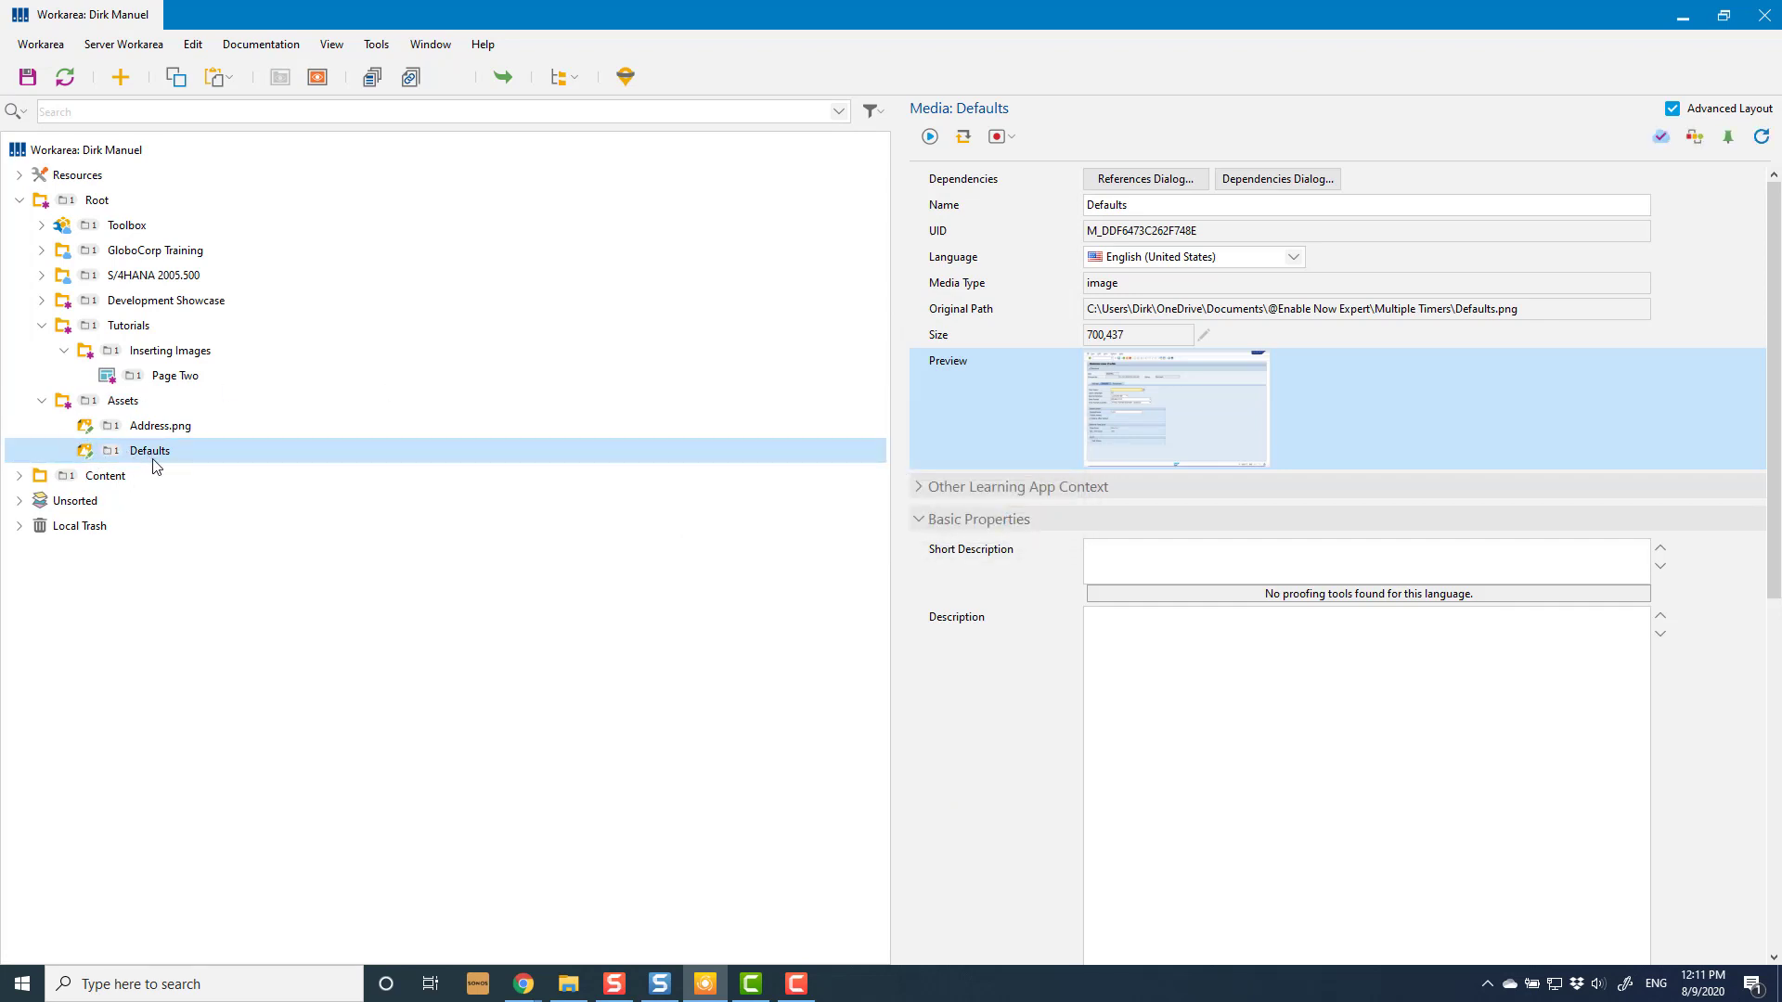
pyautogui.click(162, 352)
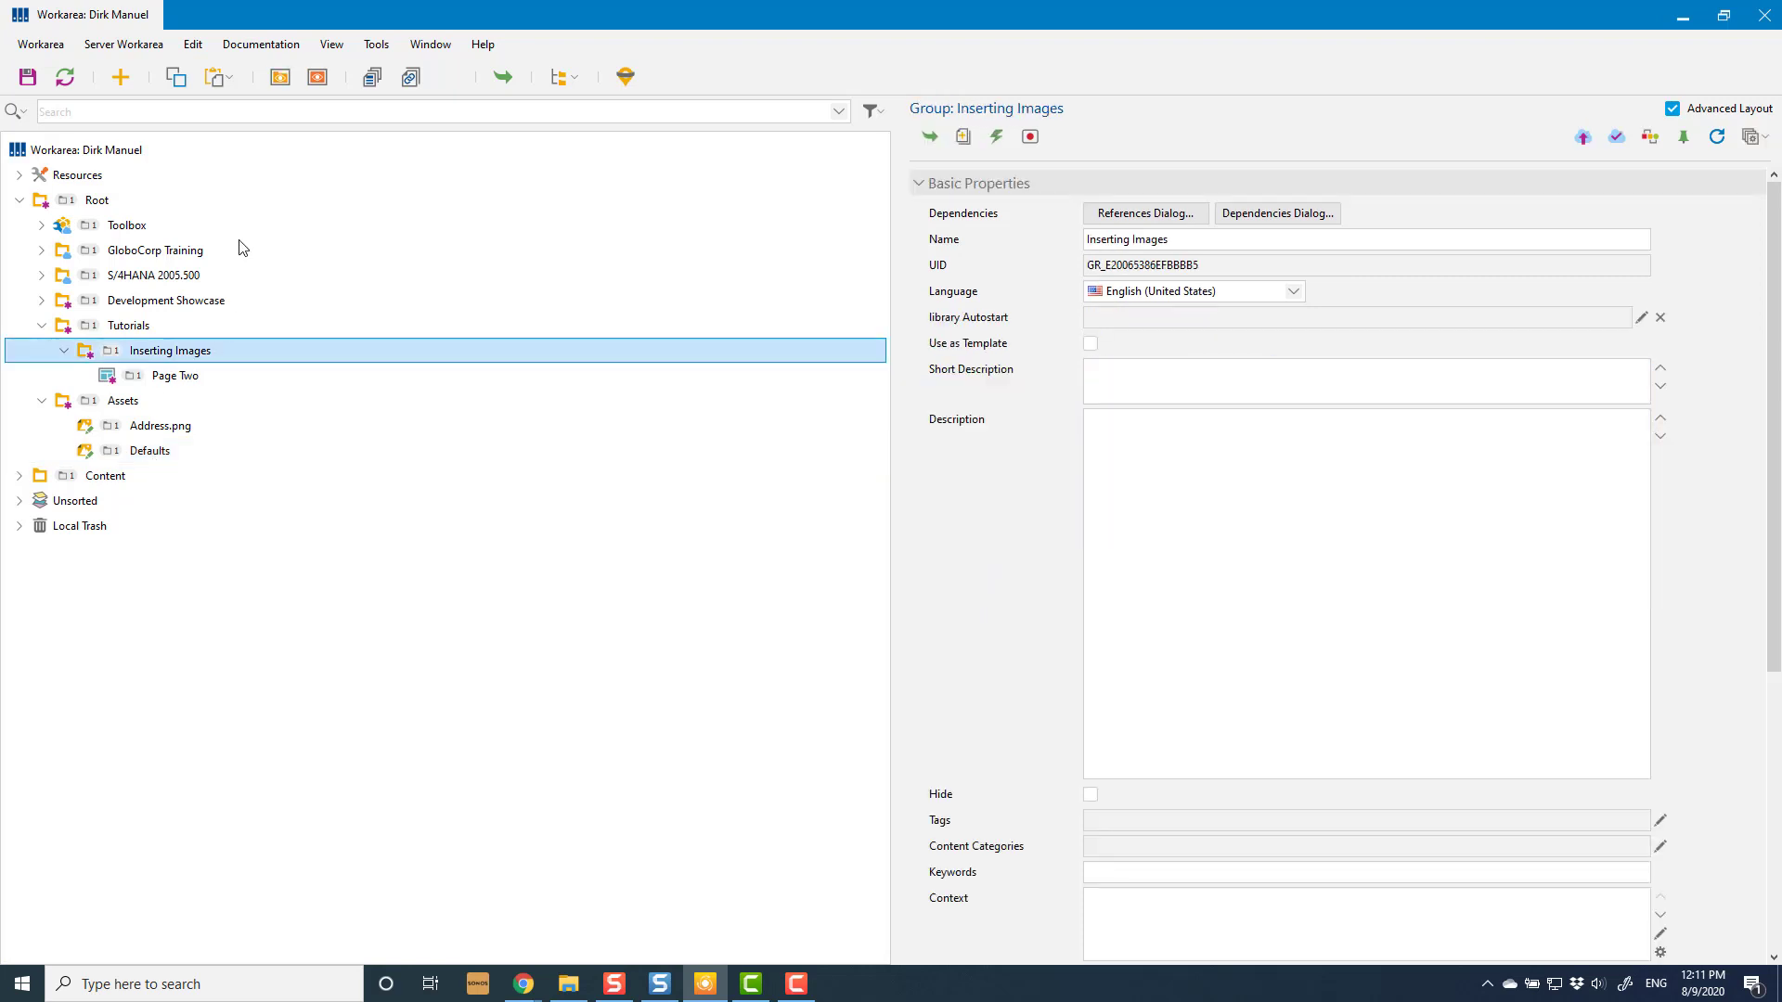
# Create a book page named 'Page Three' in the Inserting Images group
pyautogui.click(121, 78)
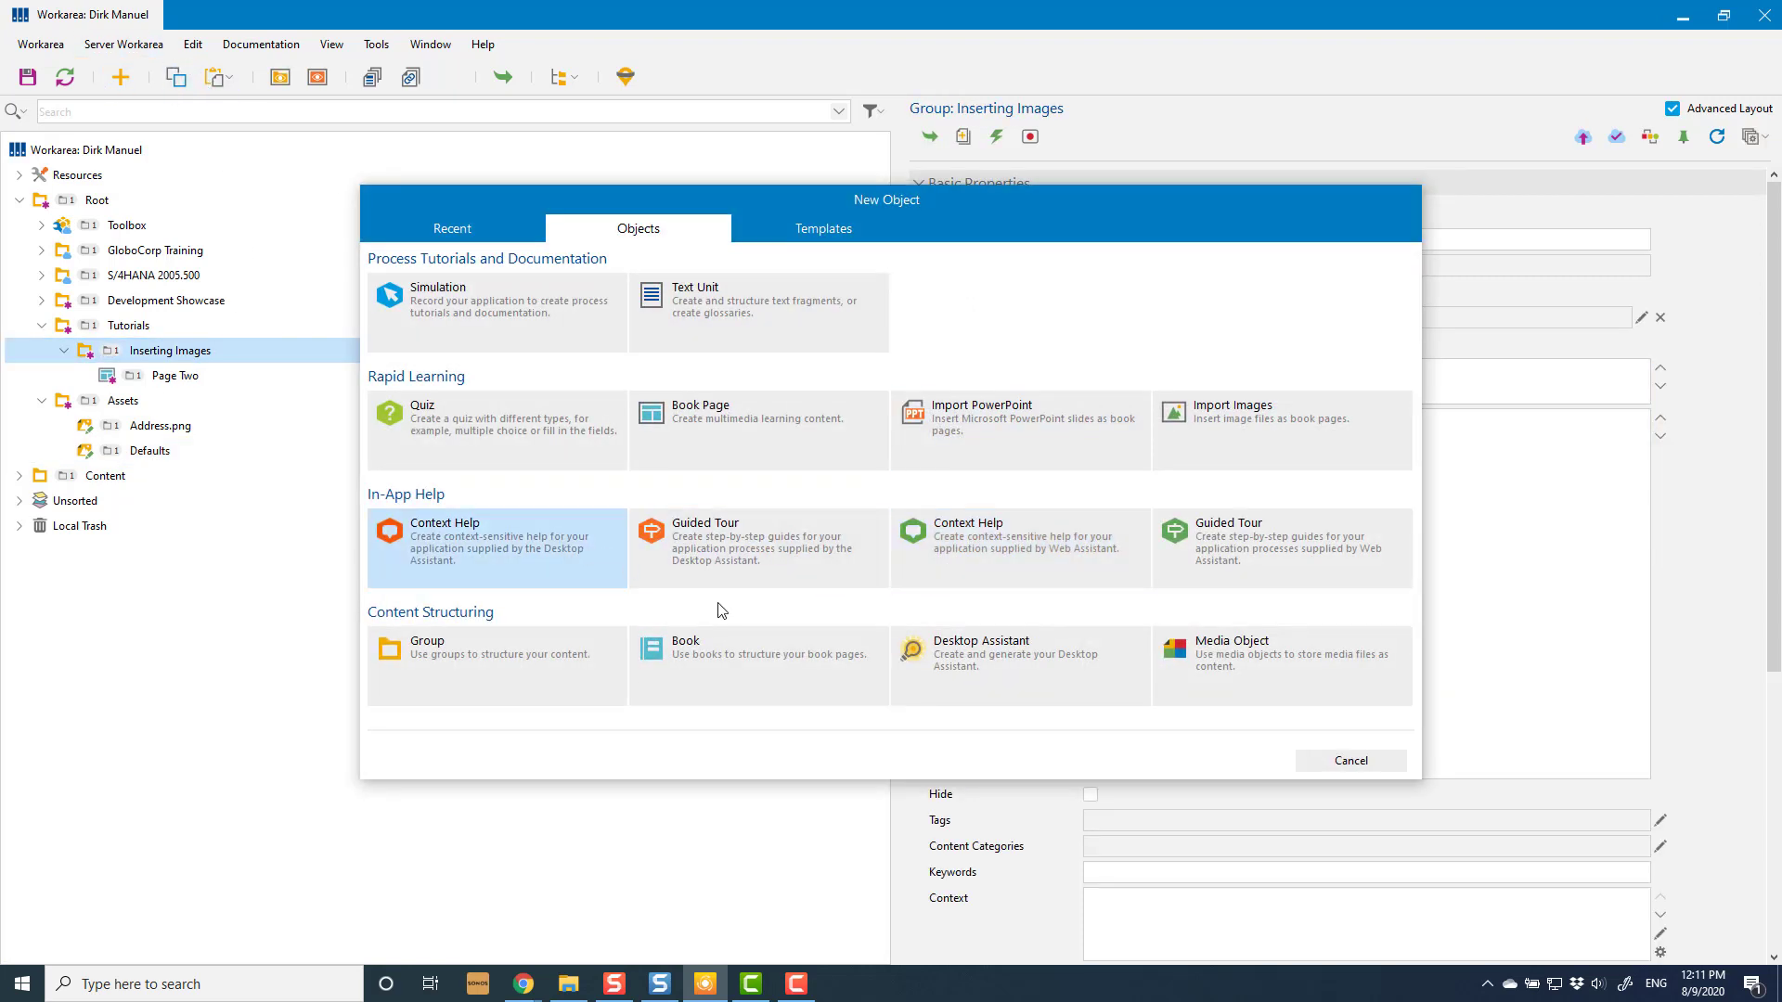
pyautogui.click(737, 443)
pyautogui.write('Pagh')
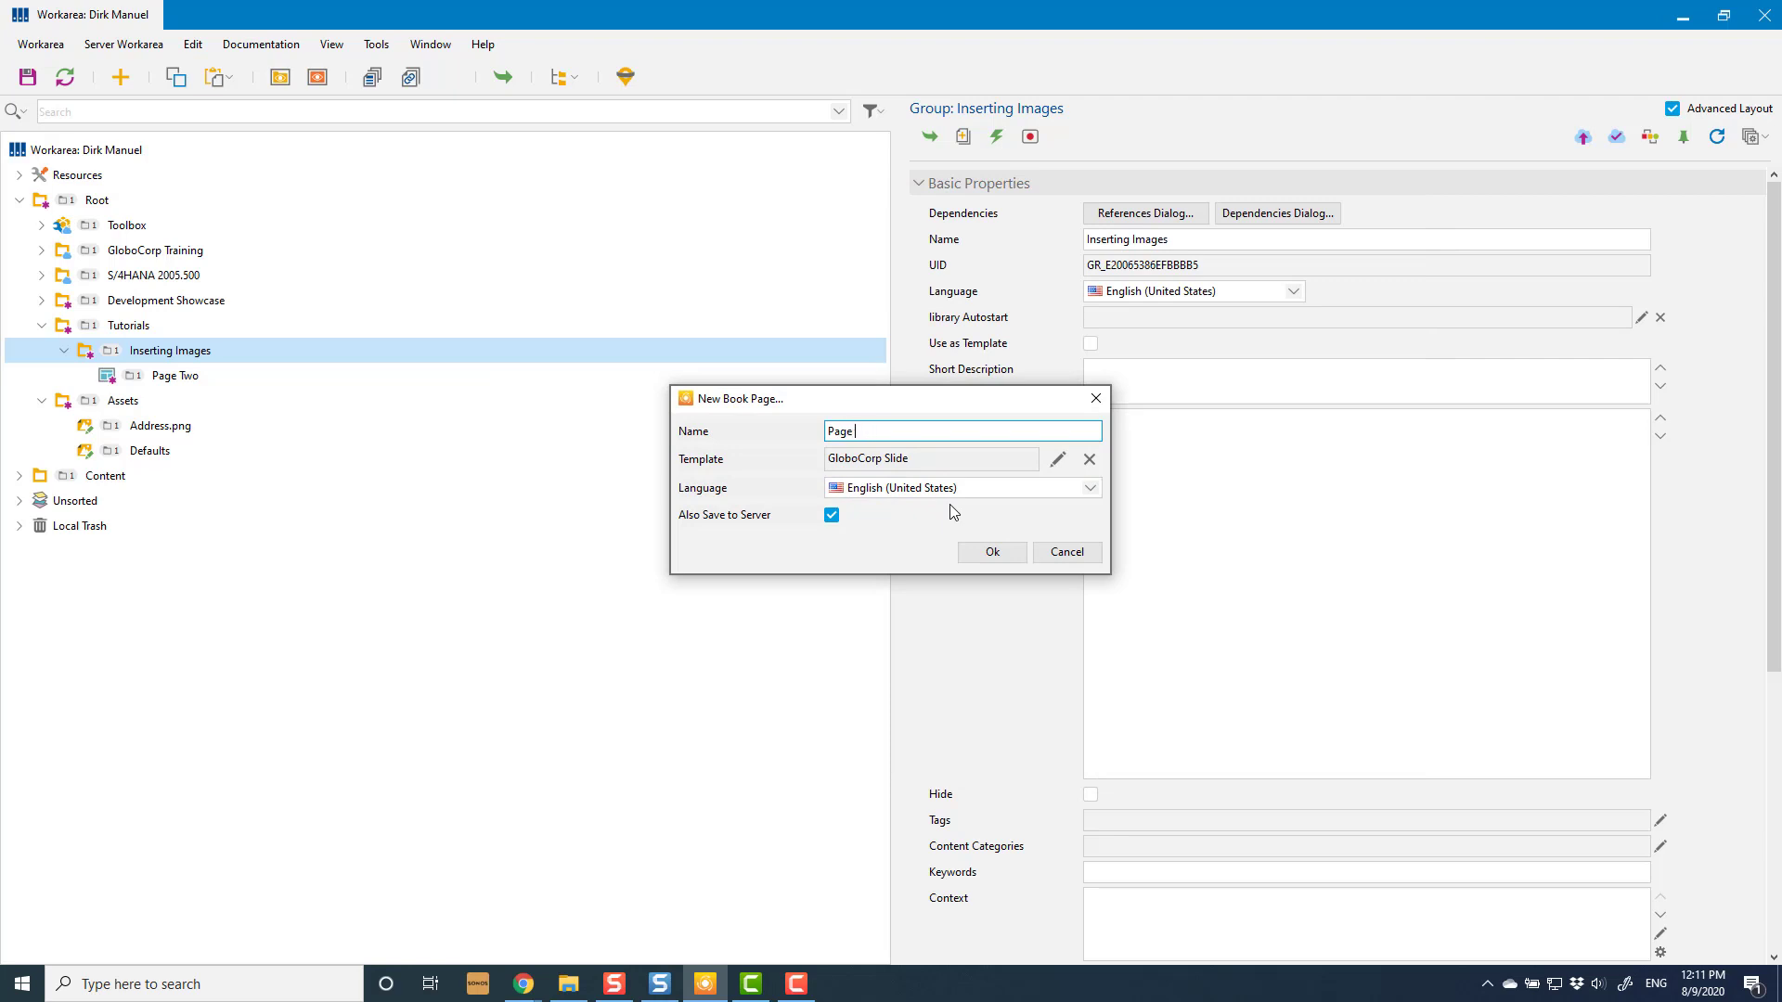
pyautogui.click(993, 551)
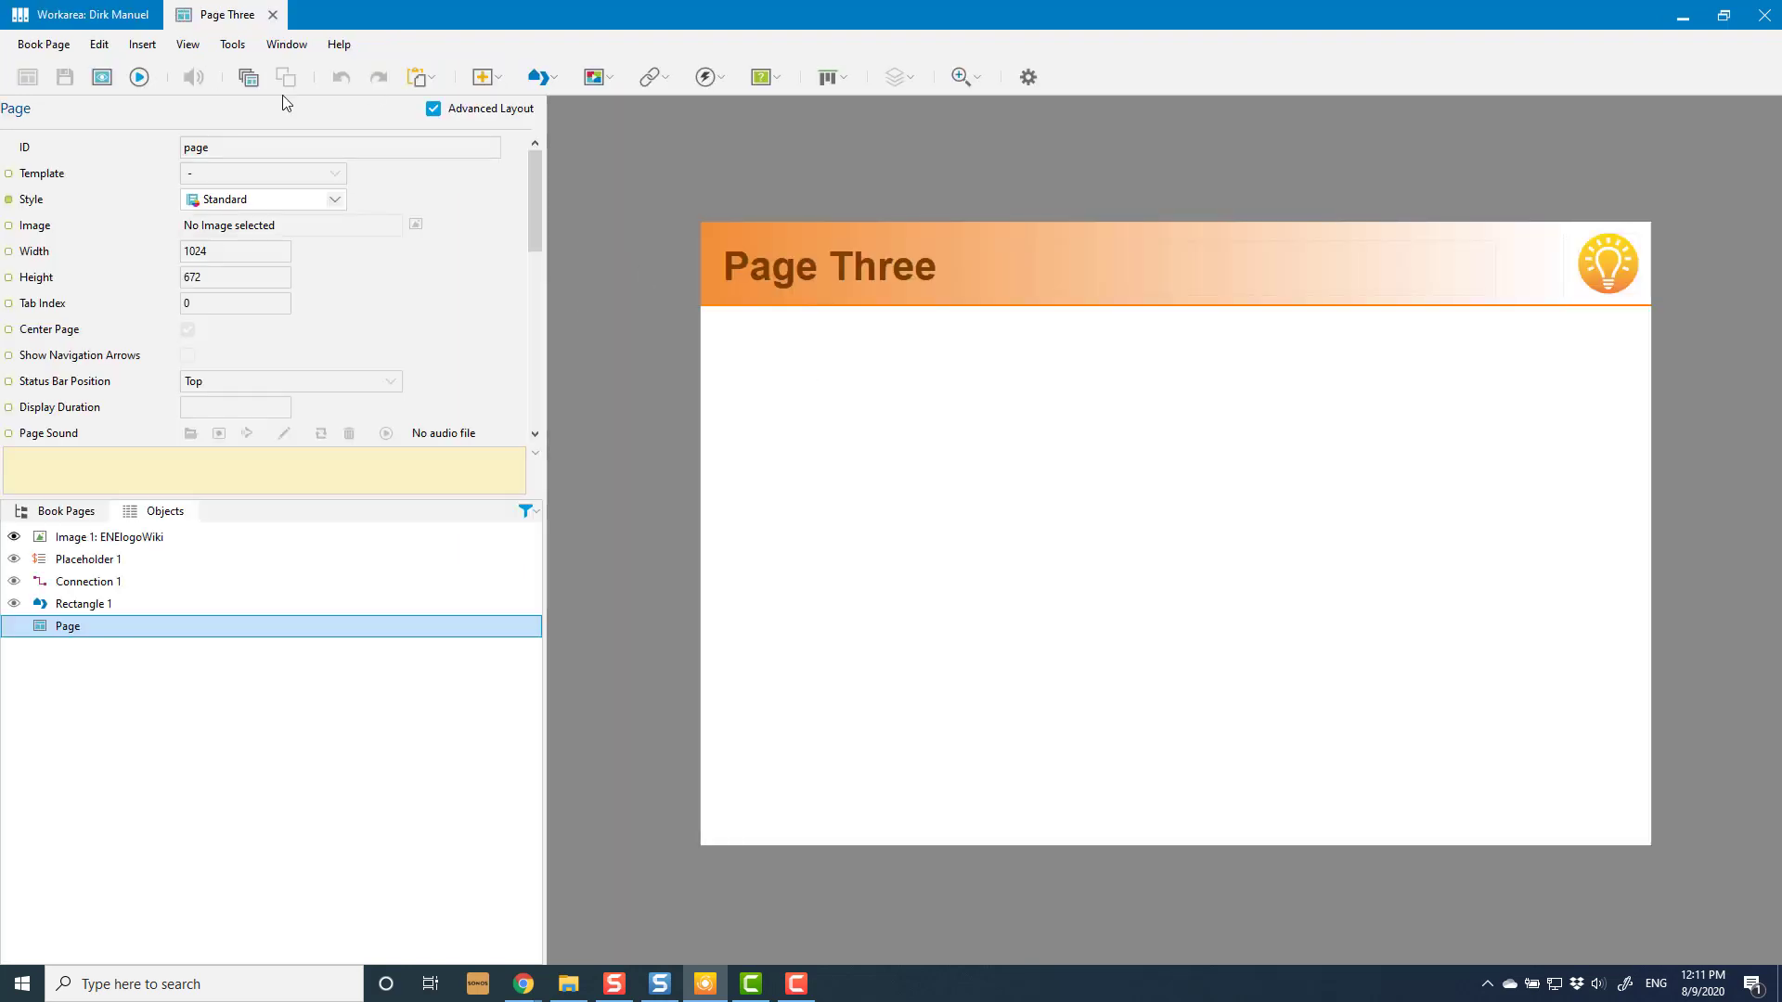
# Place the Address.png image from Assets on Page Three, then delete it again
pyautogui.click(500, 76)
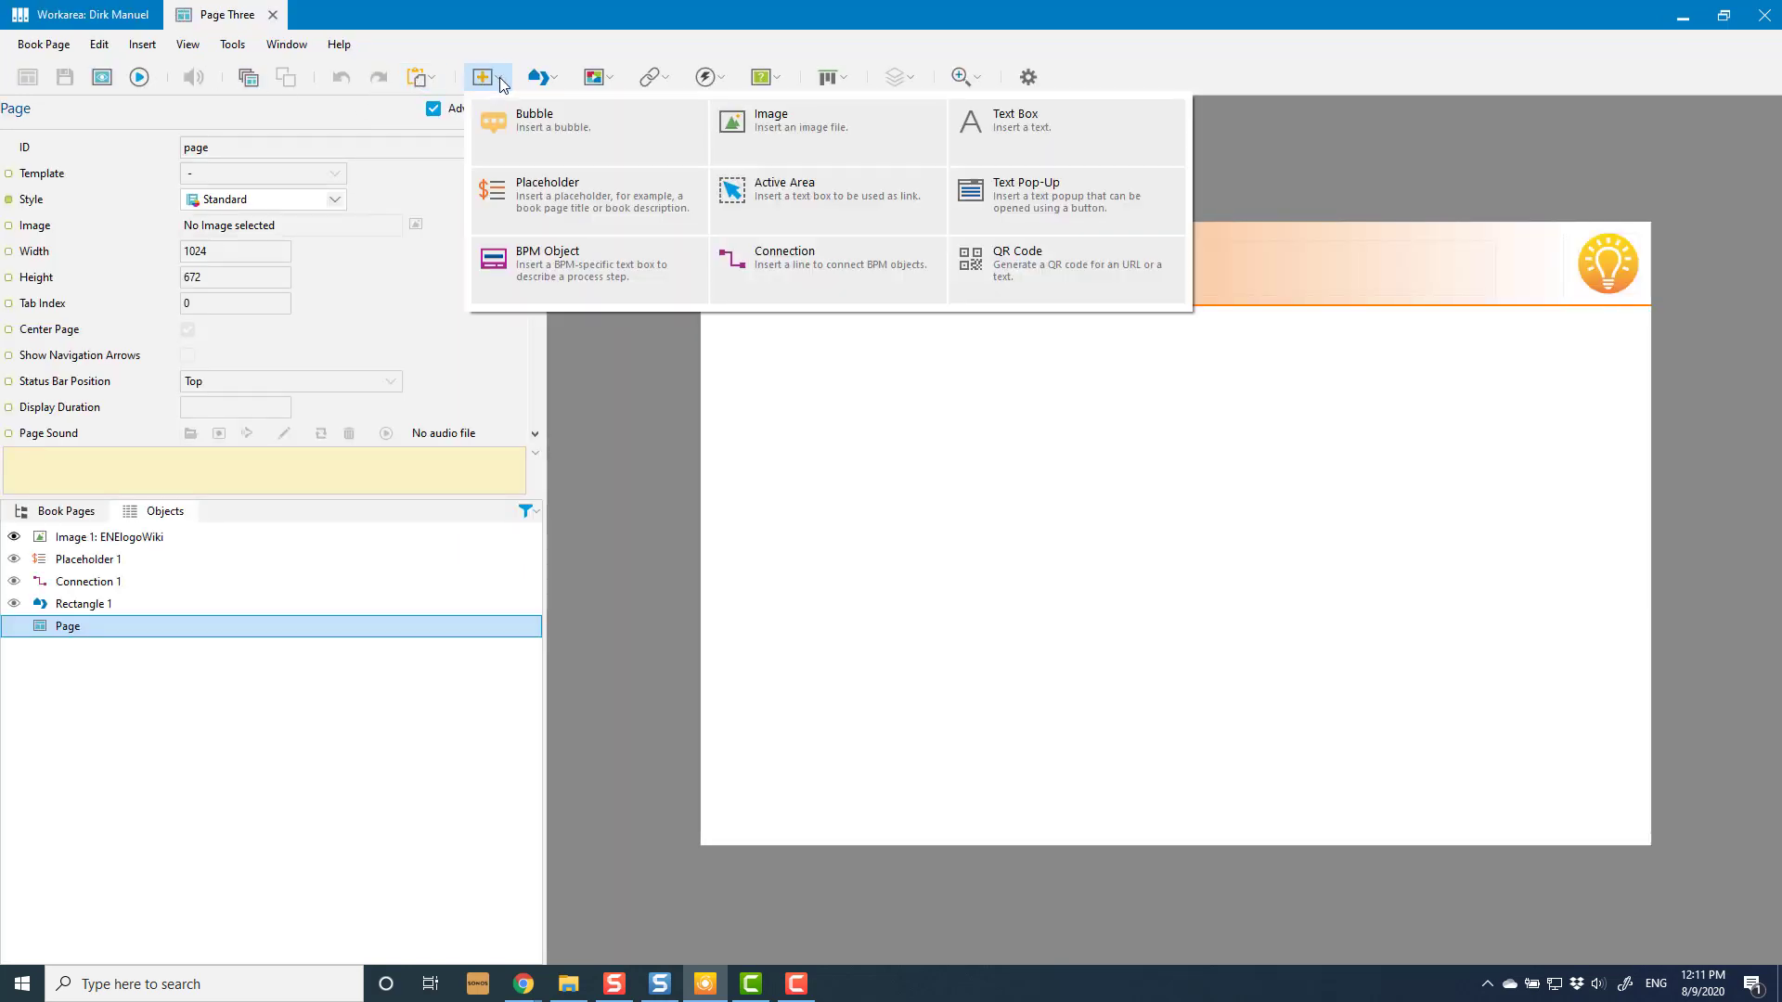
pyautogui.click(788, 132)
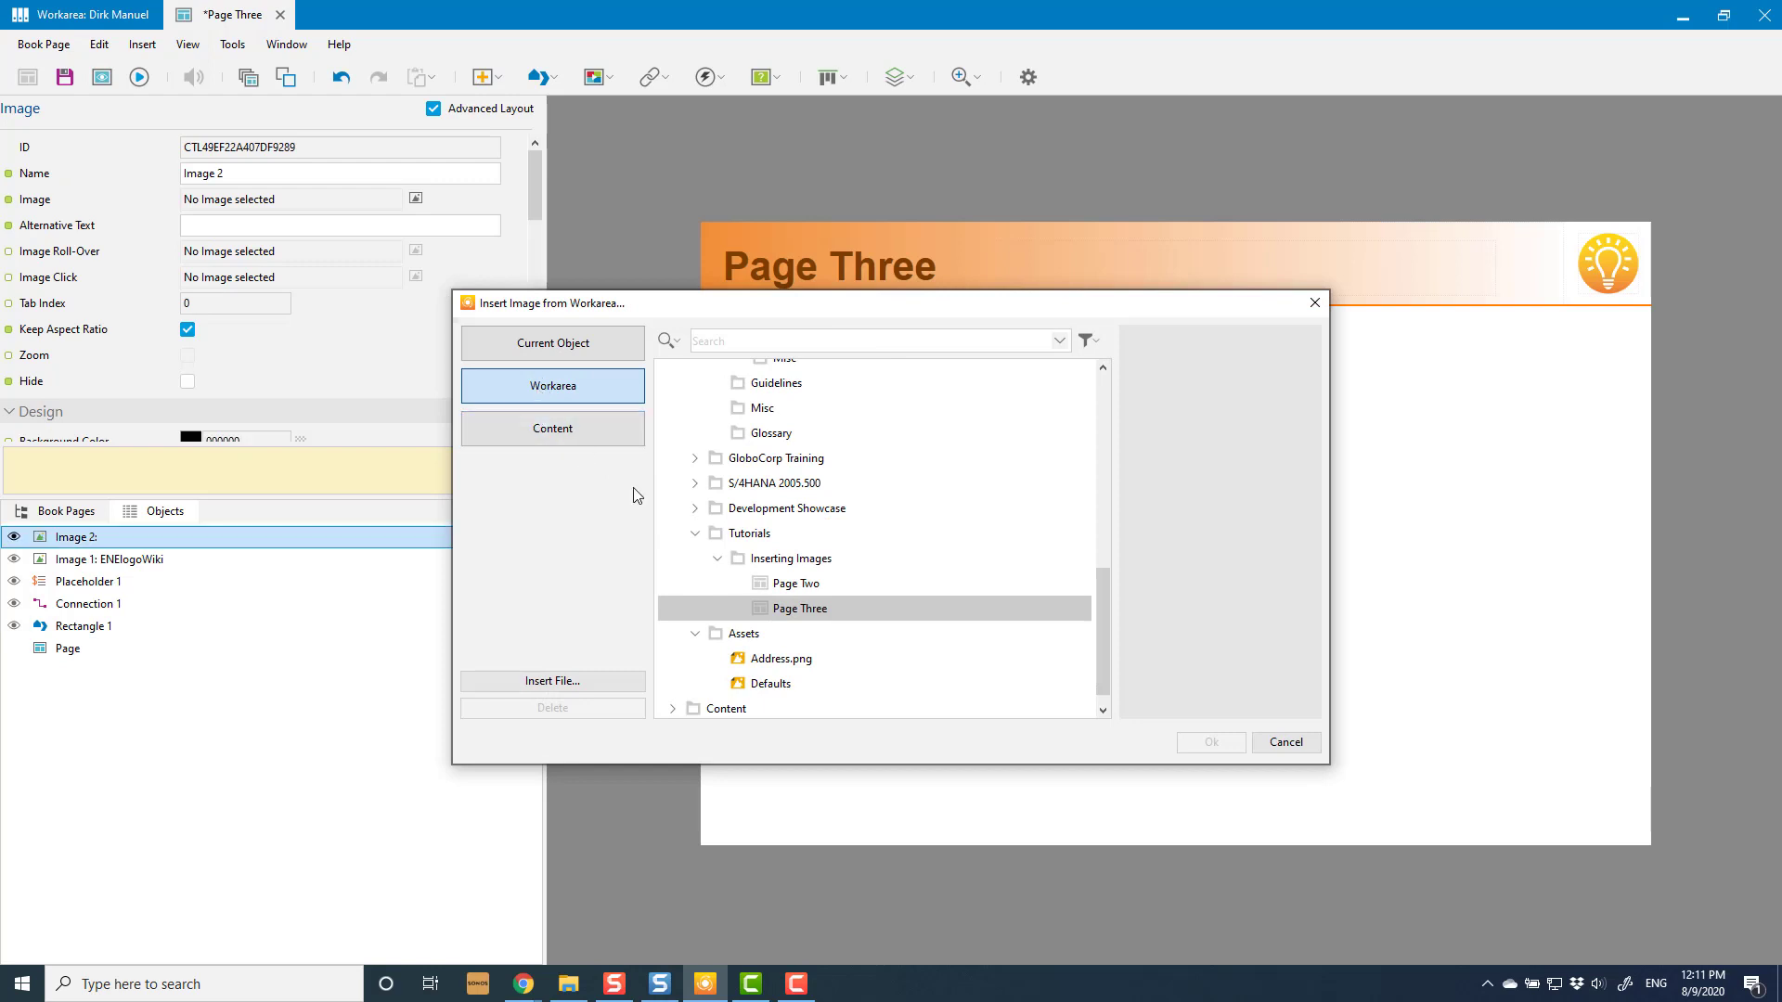
pyautogui.click(743, 632)
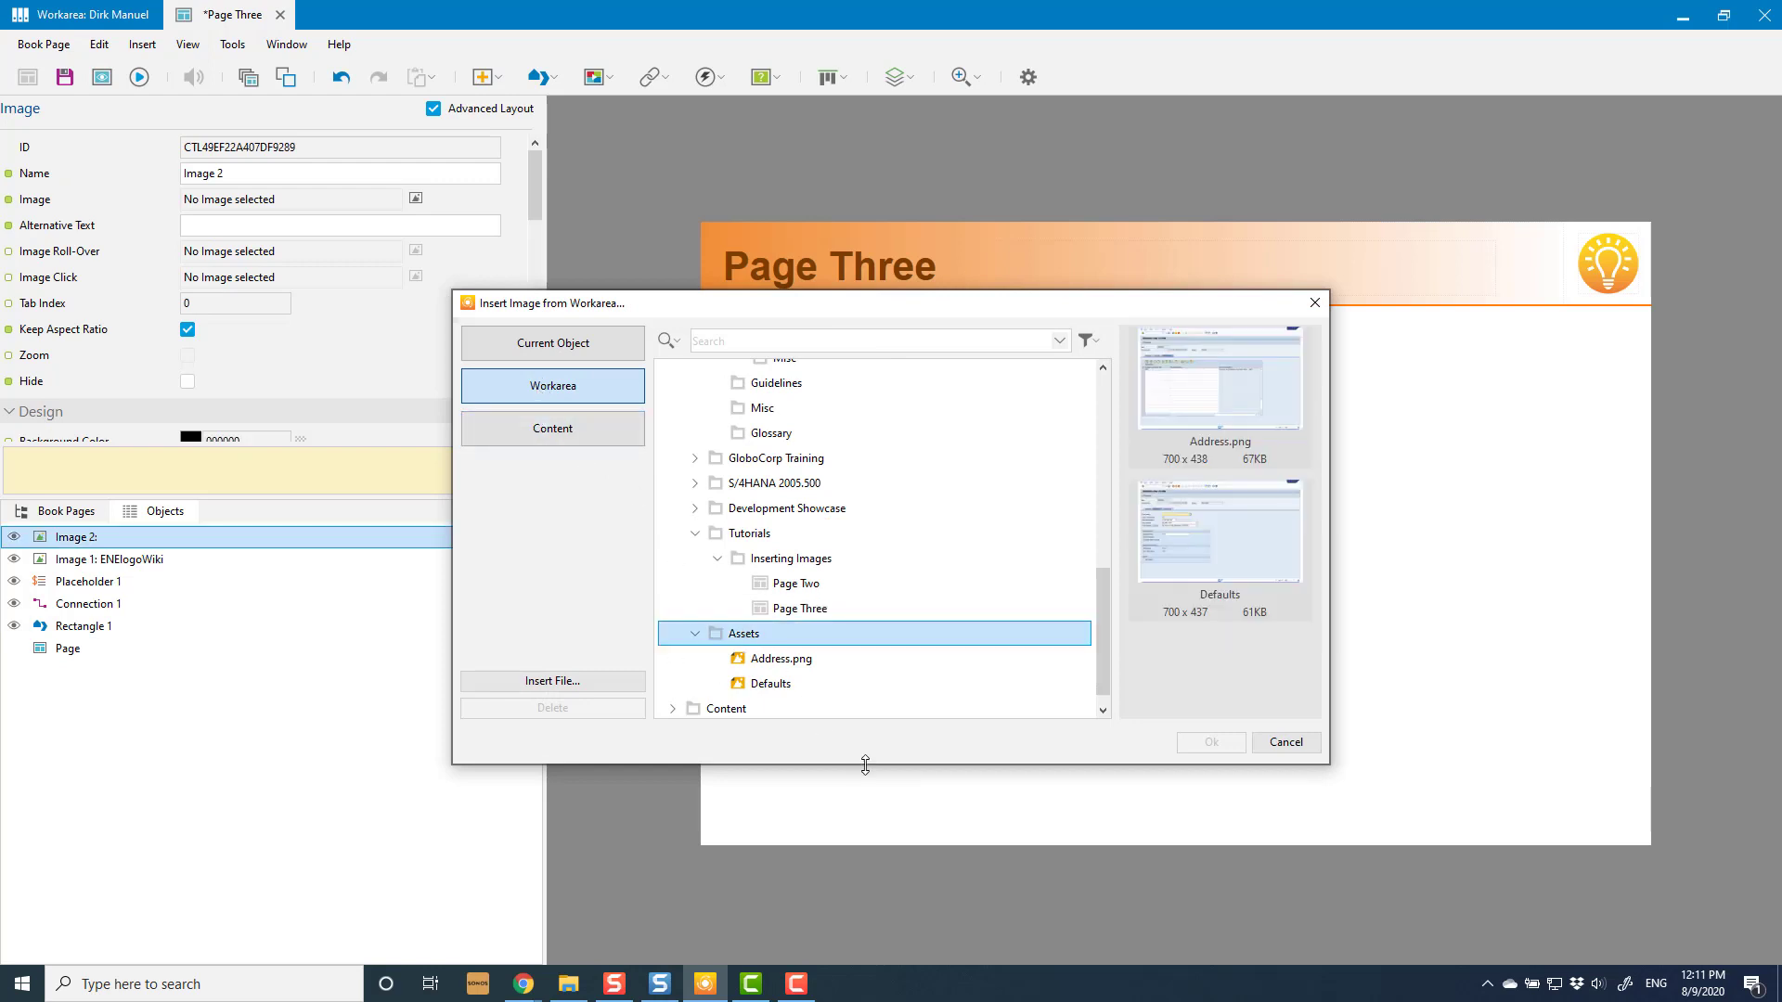
pyautogui.click(774, 687)
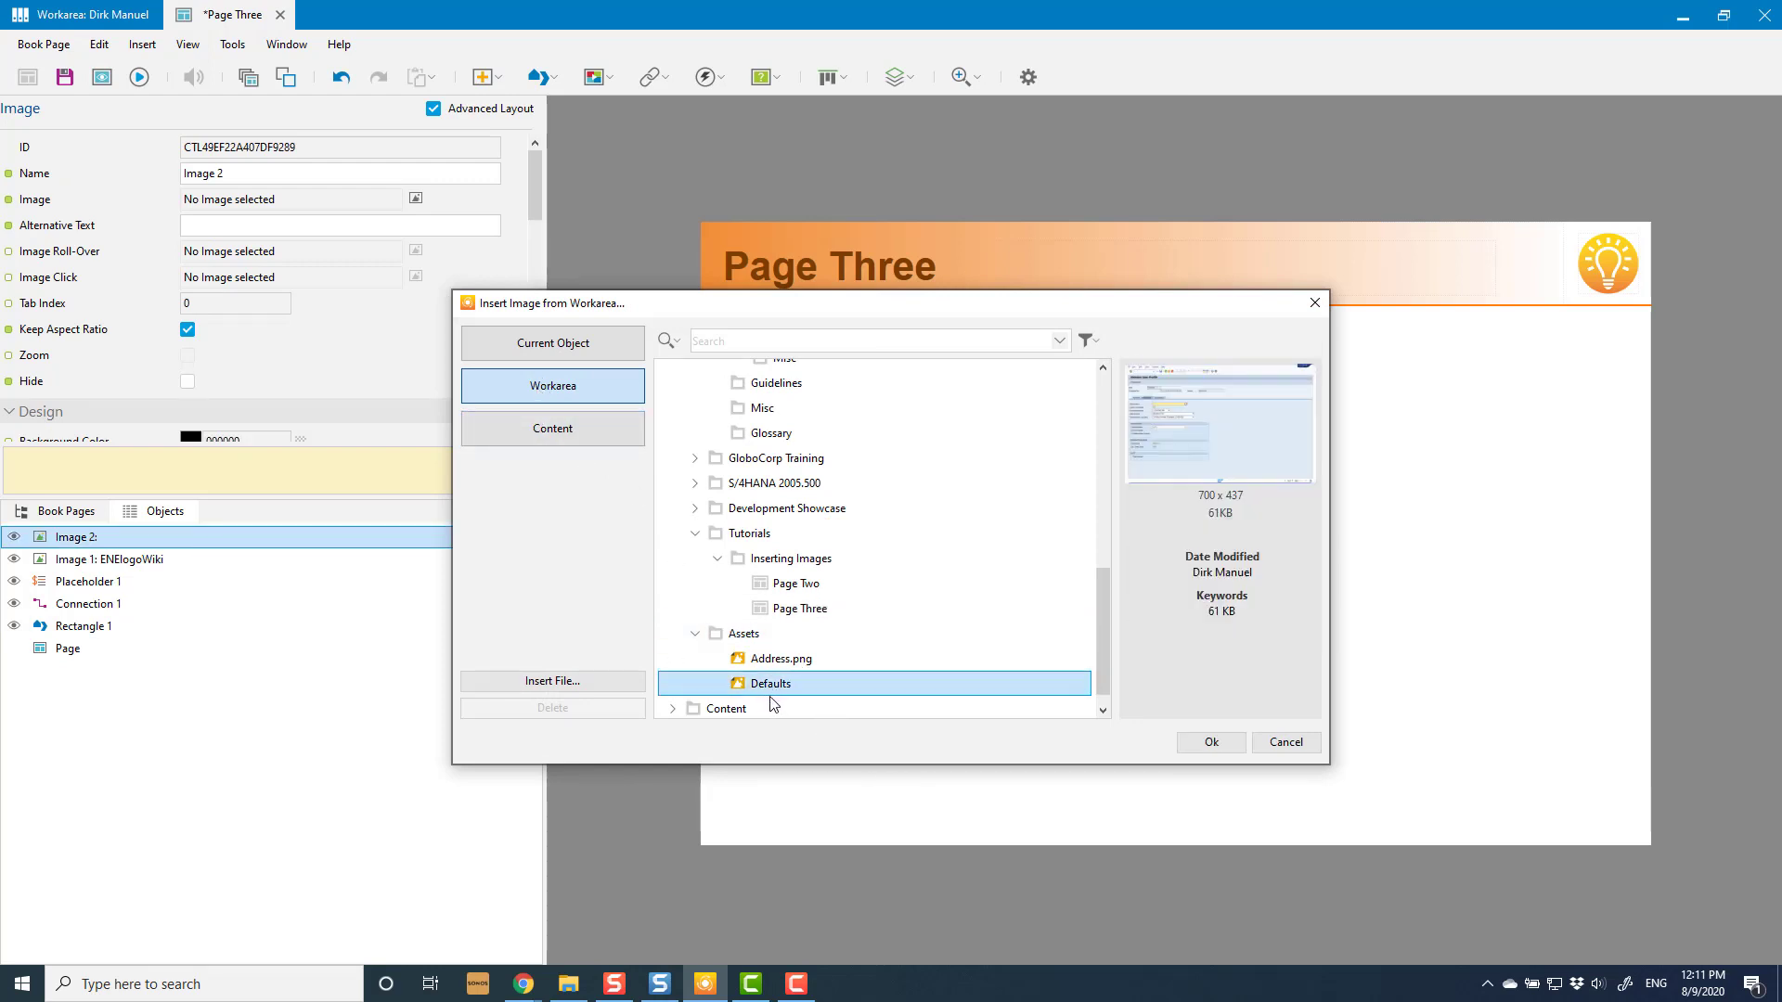
pyautogui.click(792, 662)
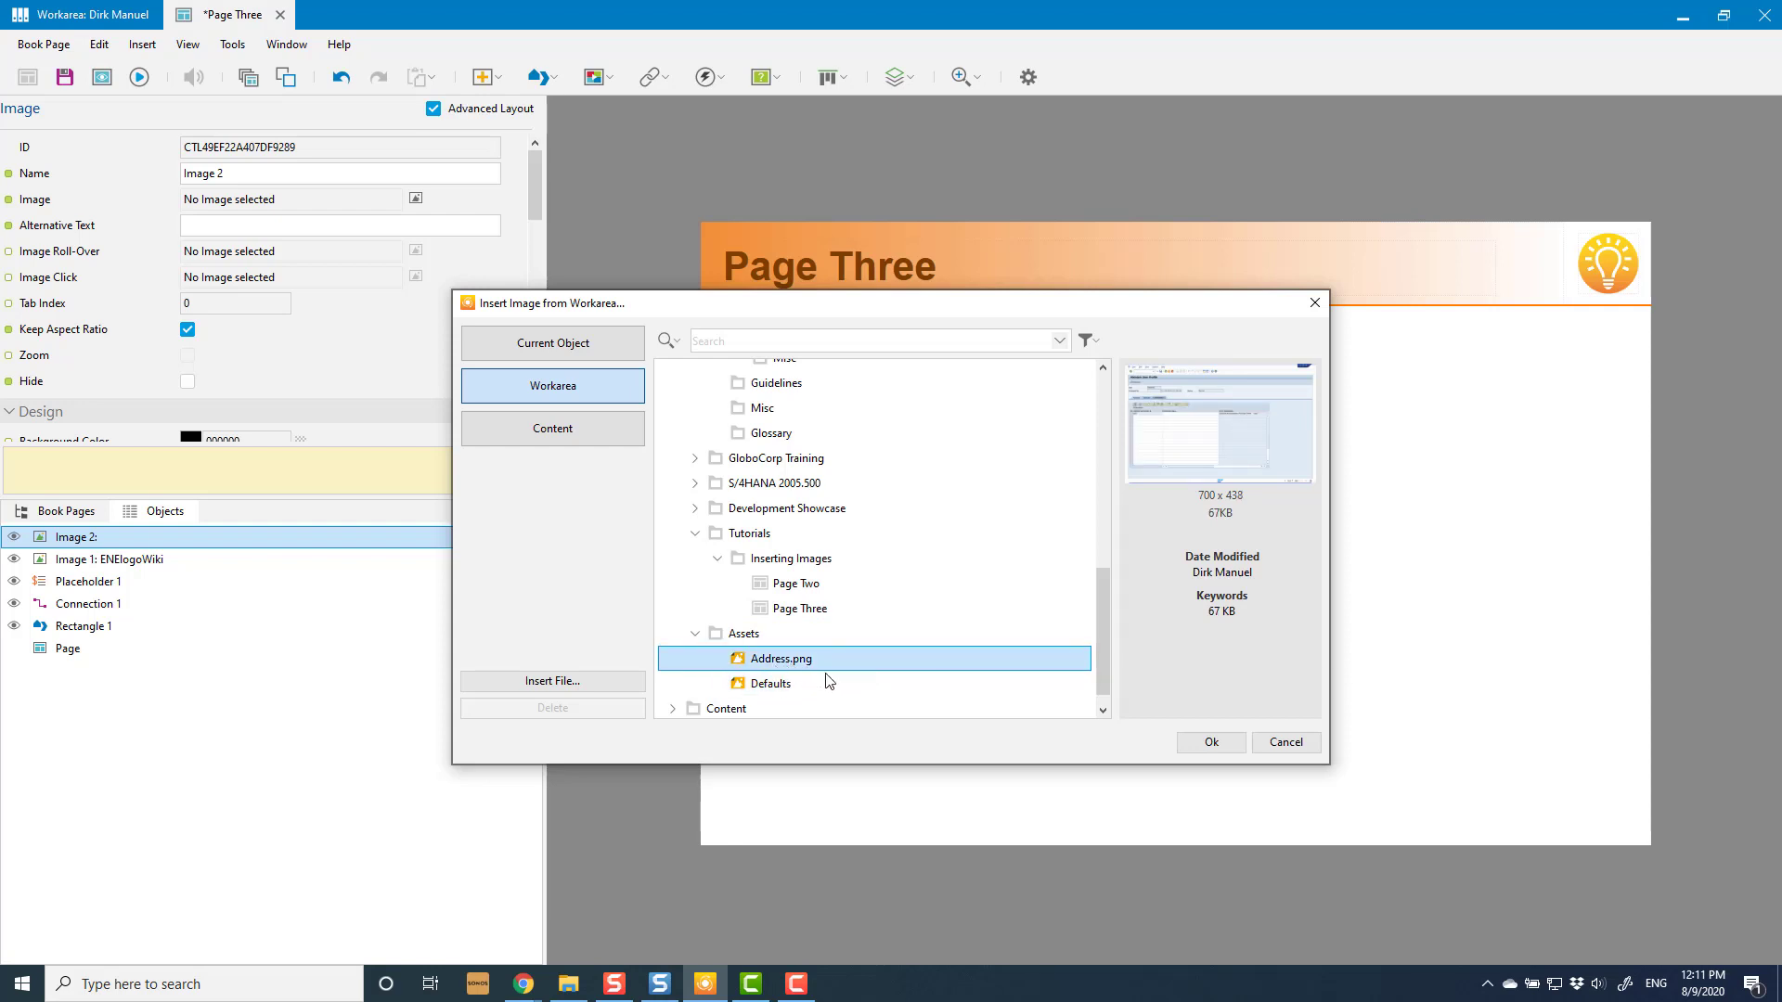
pyautogui.doubleClick(771, 661)
pyautogui.click(736, 545)
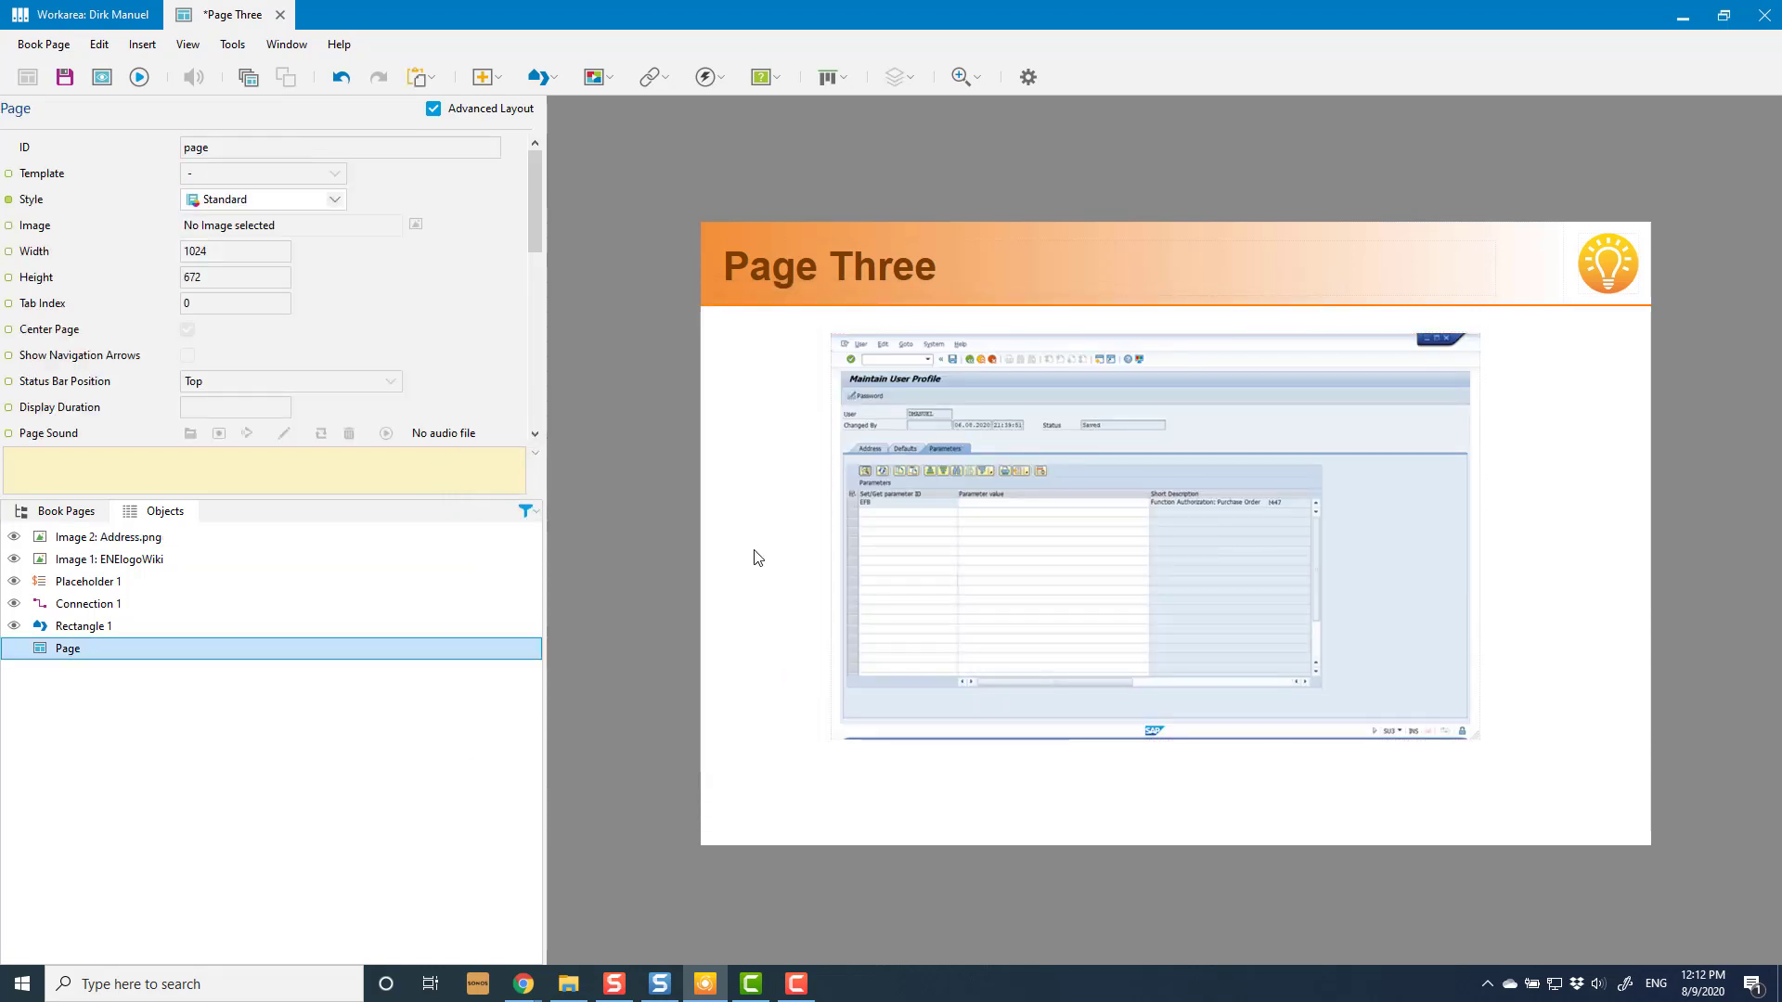
pyautogui.click(1011, 597)
pyautogui.press('Delete')
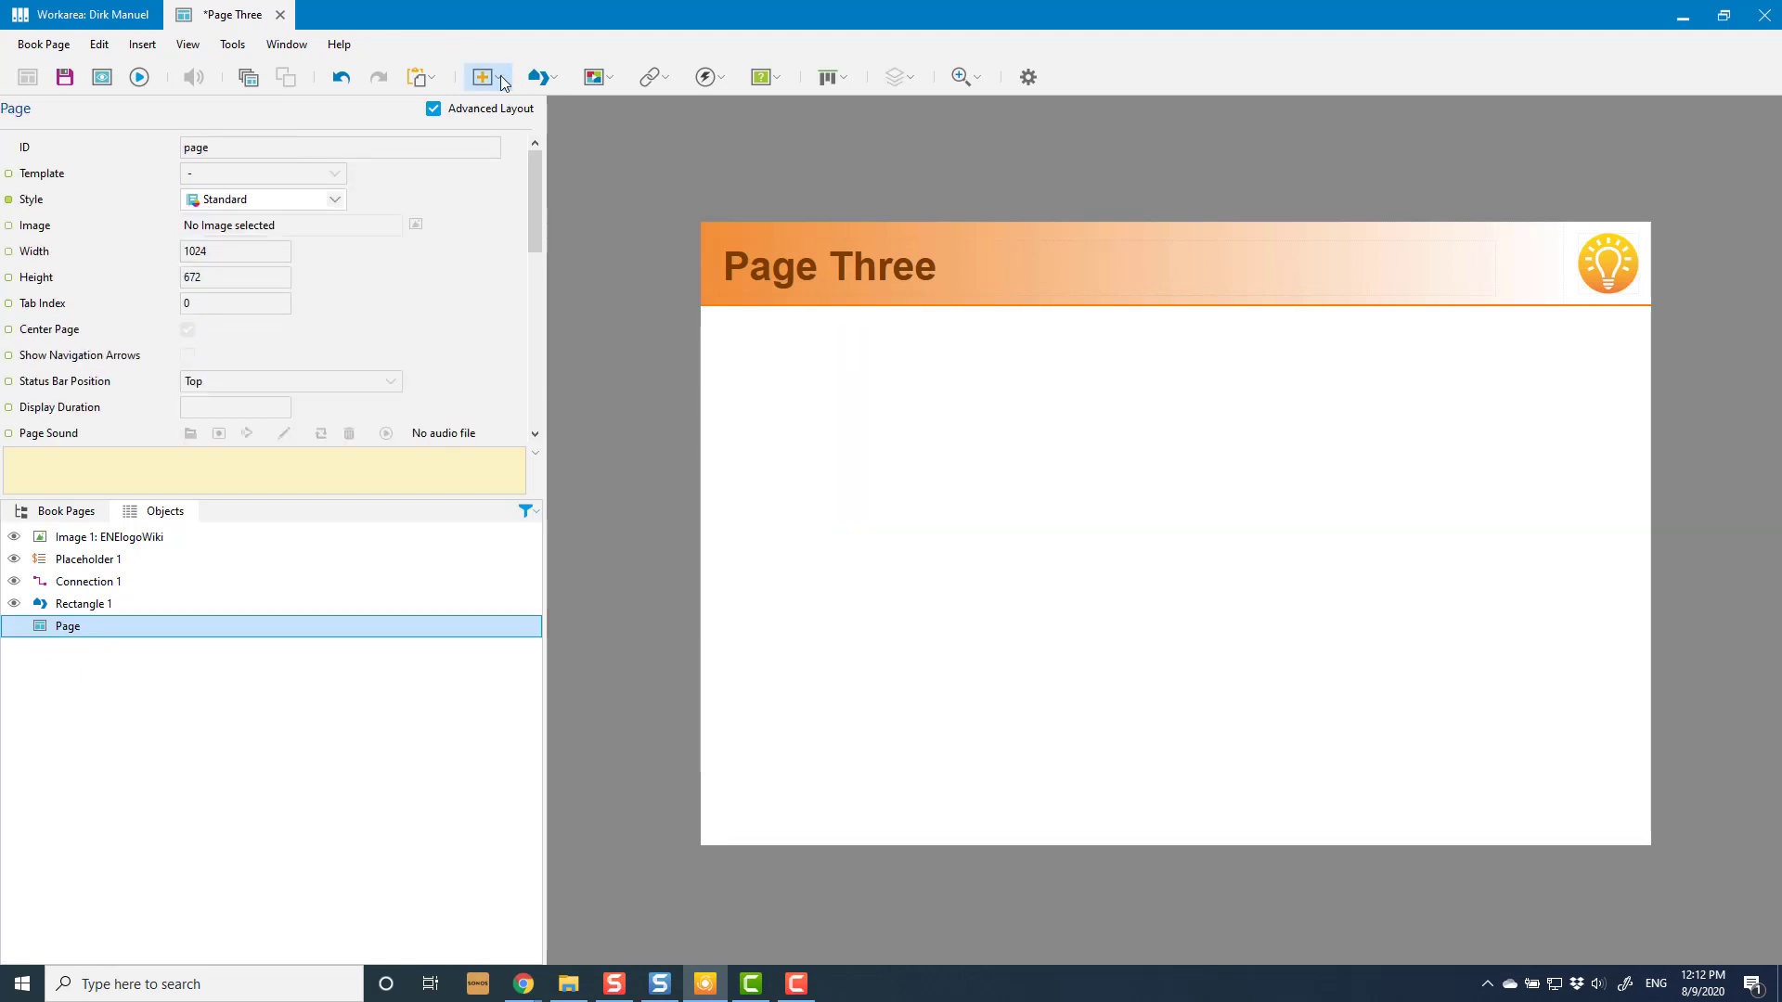
# Insert the shared Defaults image on Page Three and return to the workarea
pyautogui.click(489, 76)
pyautogui.click(767, 129)
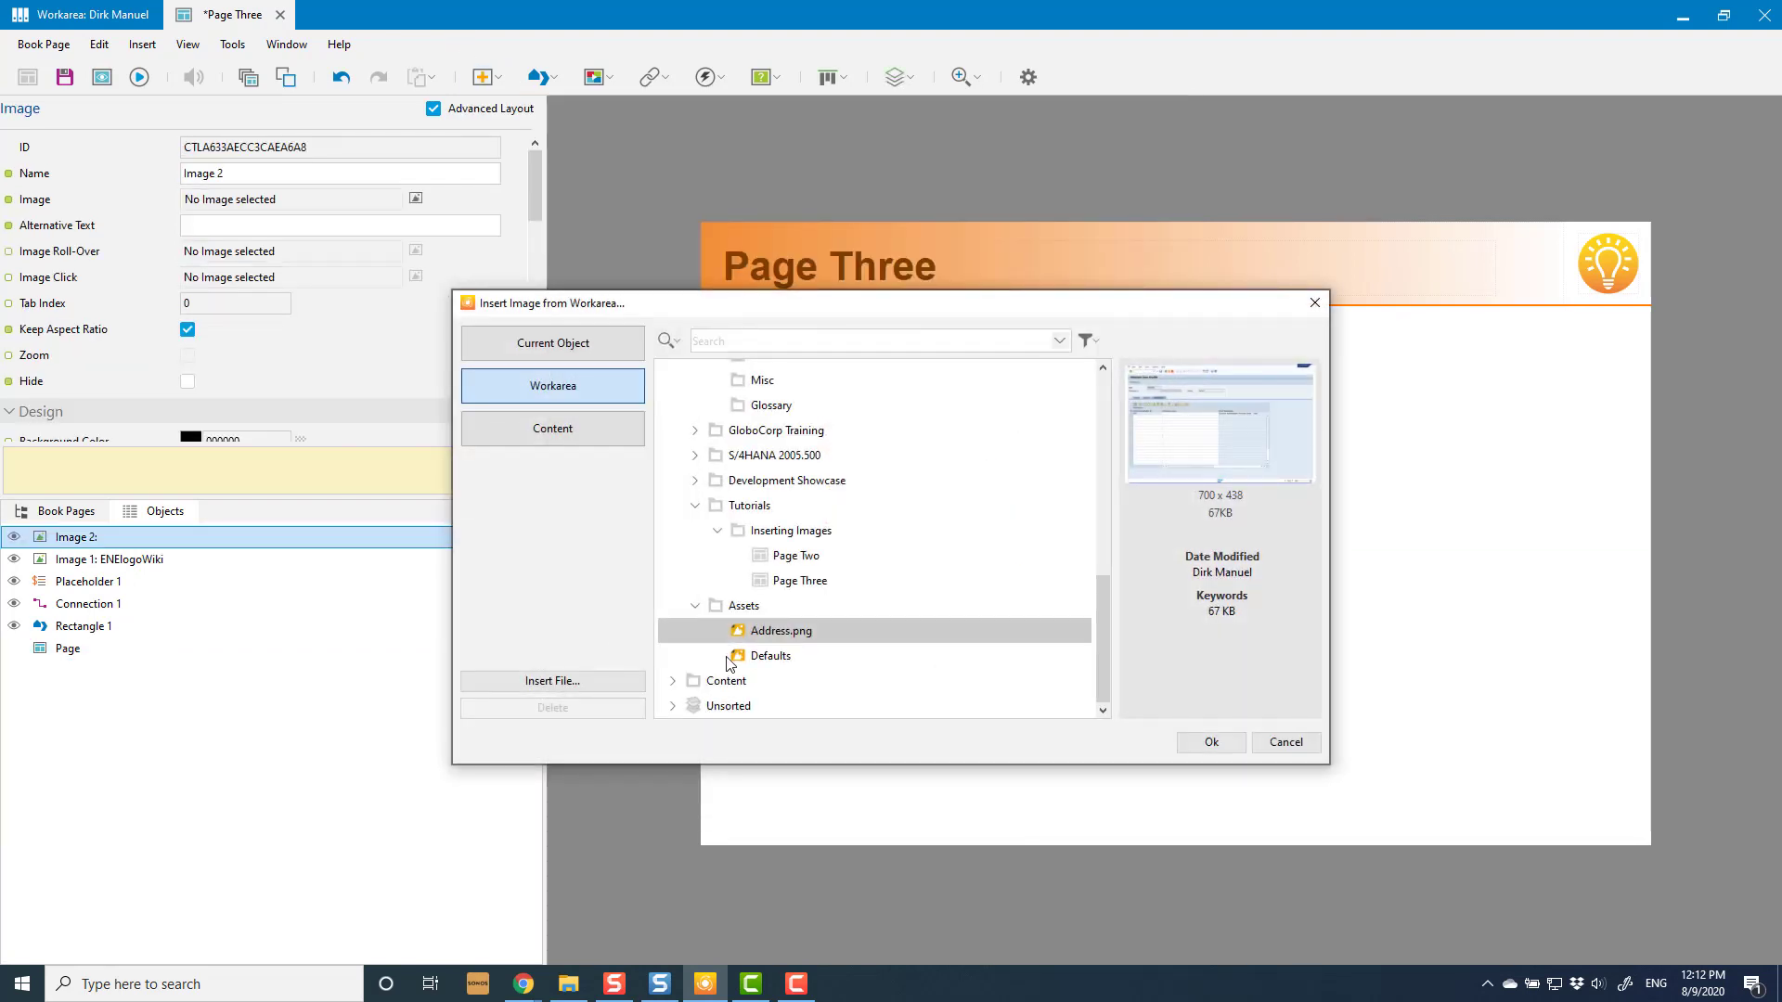
pyautogui.doubleClick(771, 655)
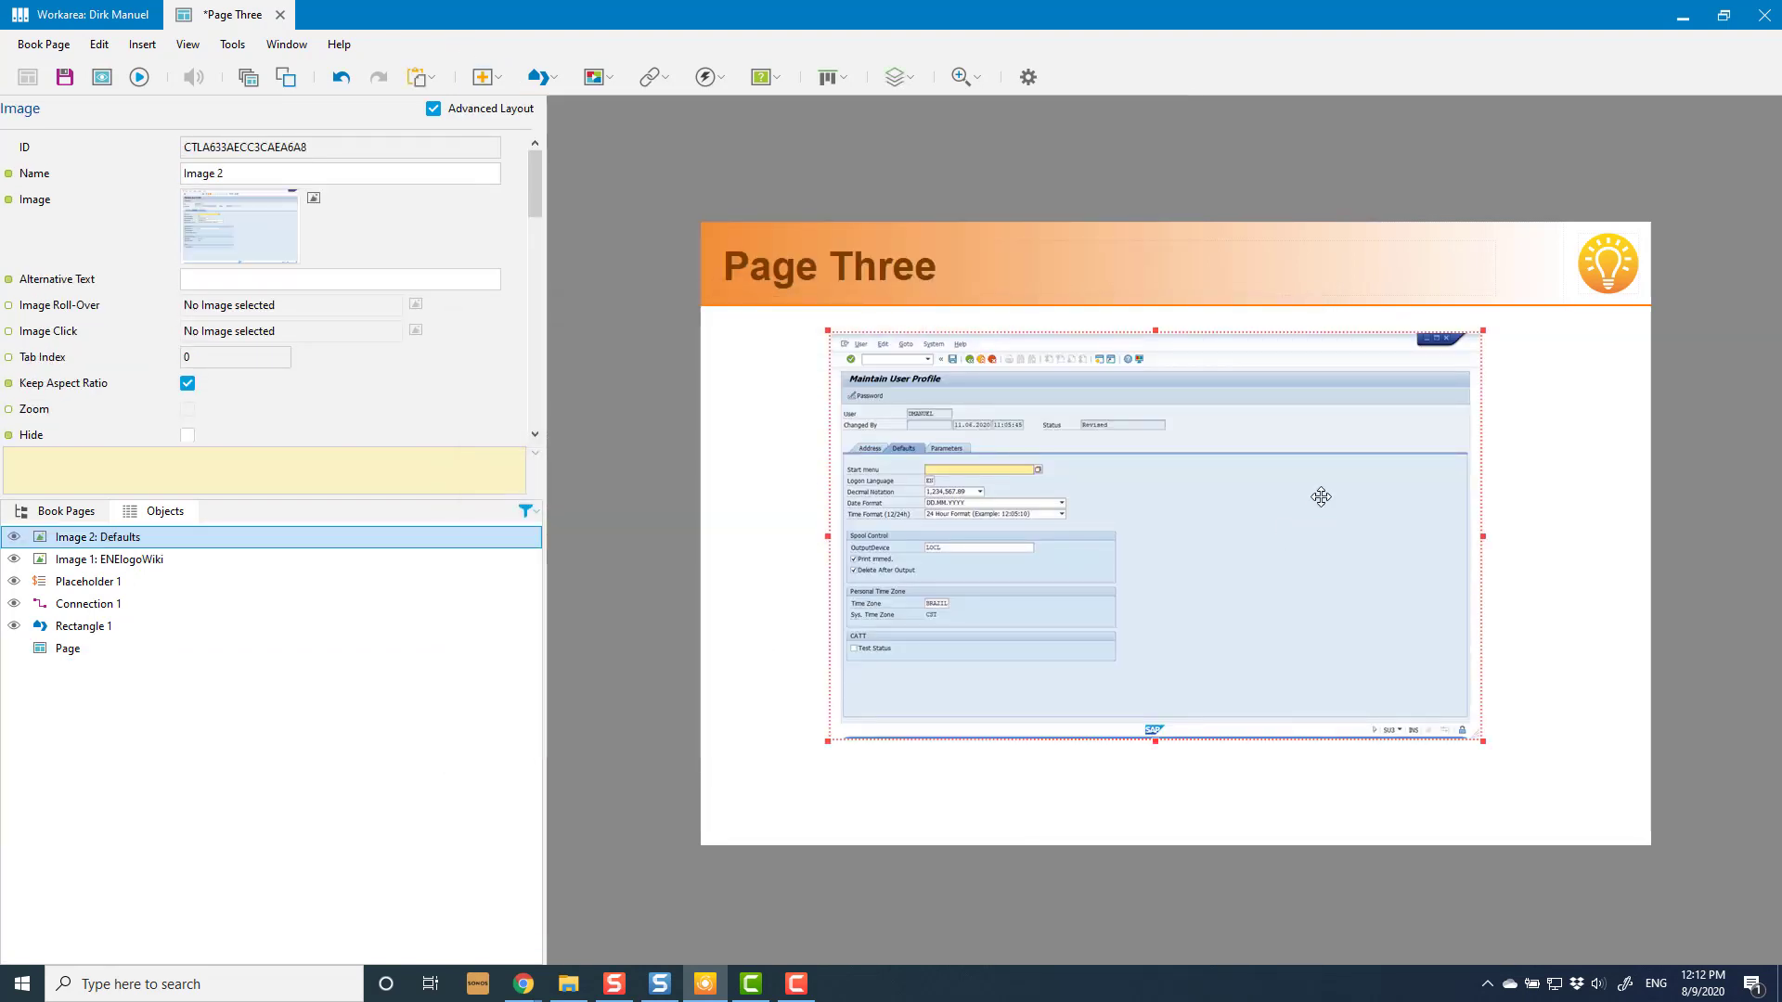
pyautogui.click(779, 566)
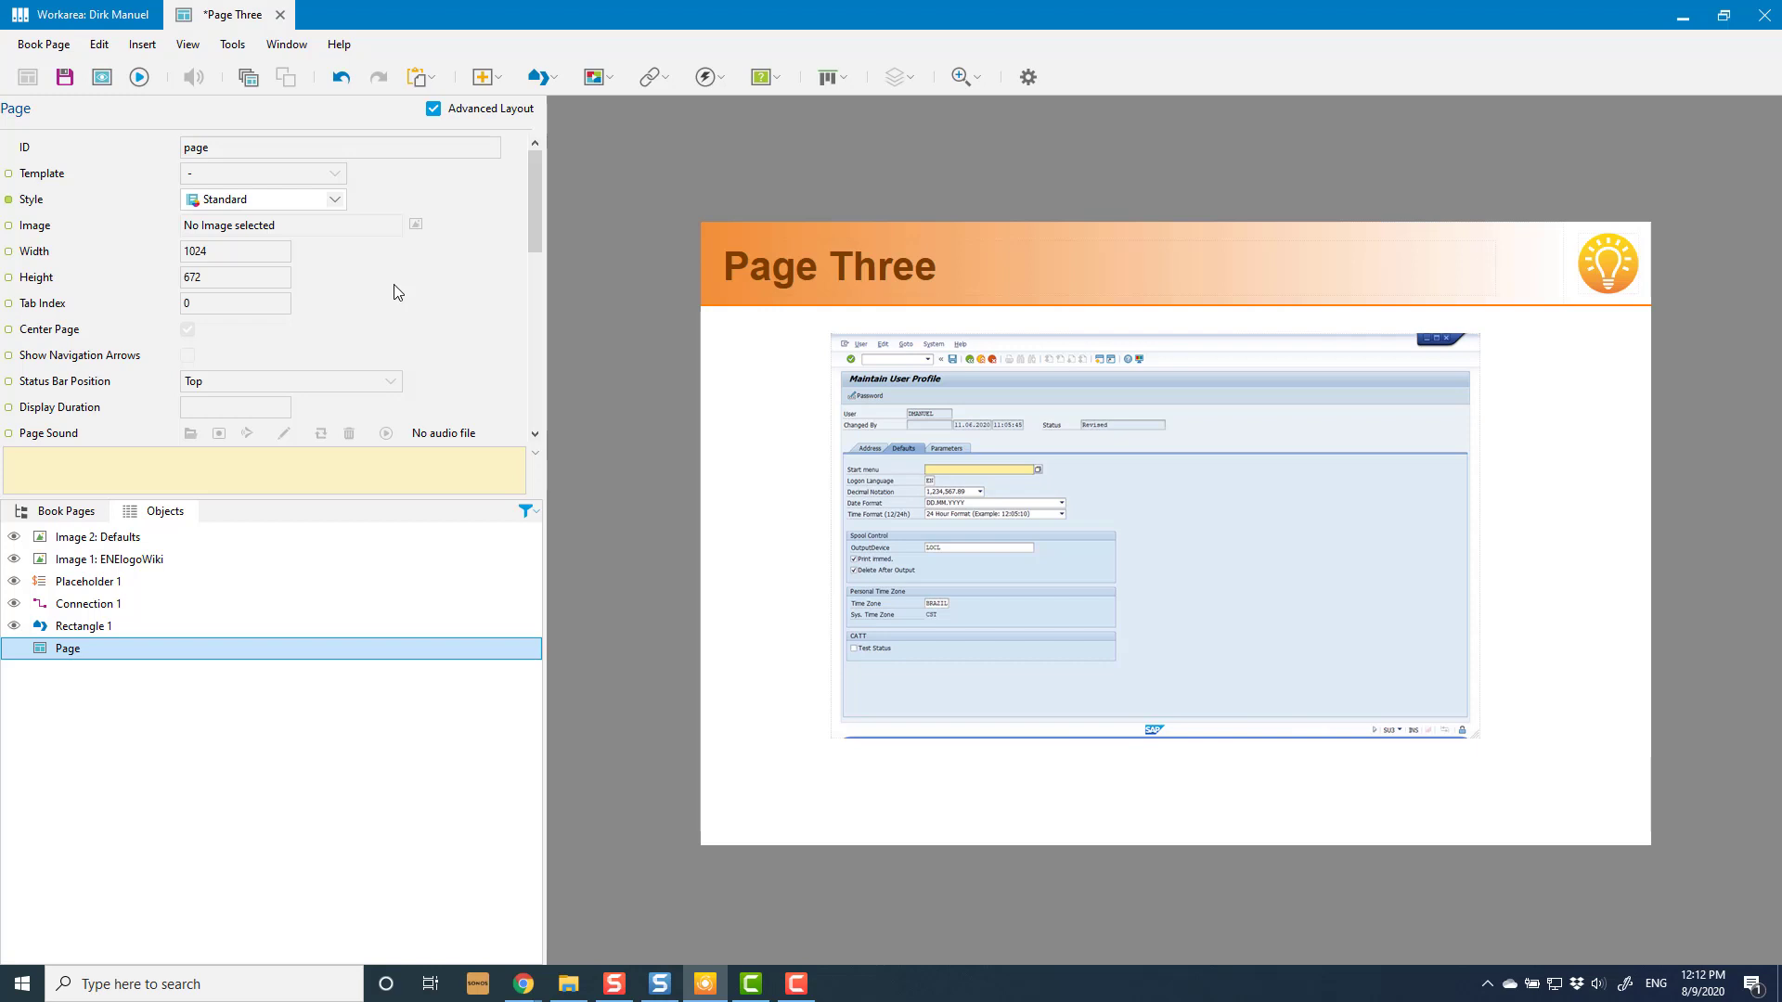
pyautogui.click(93, 15)
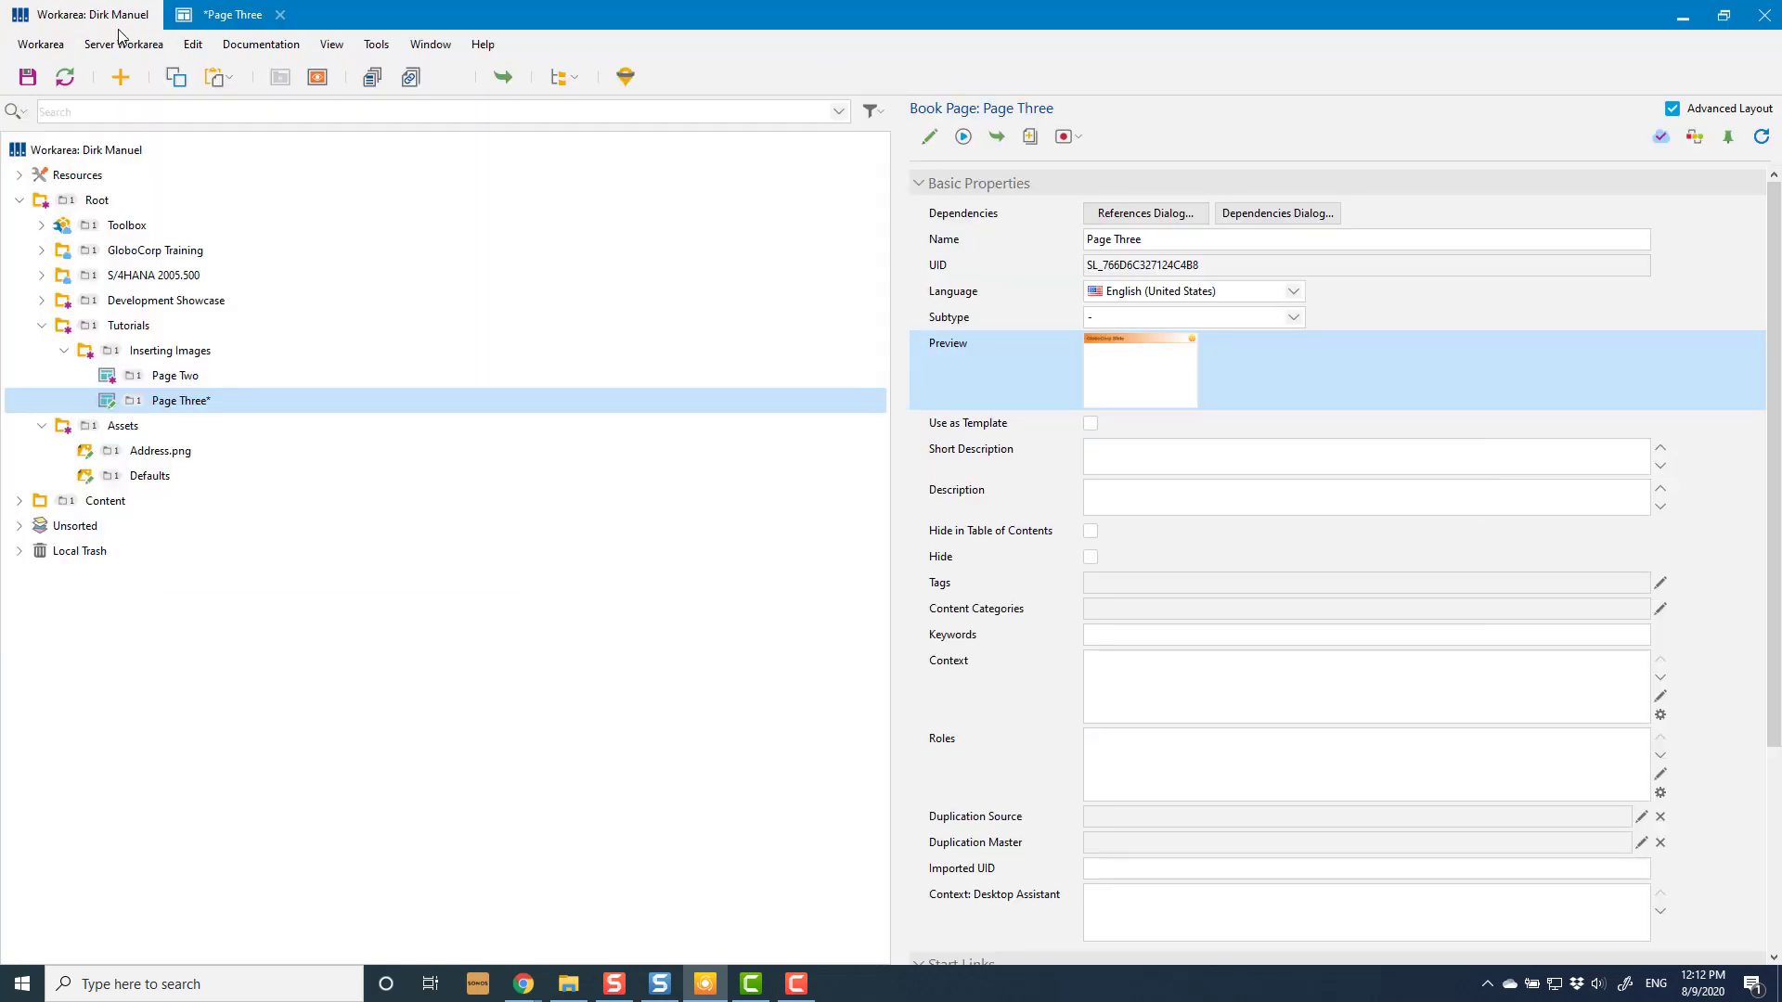
# Add an empty image object (Image 3) to Page Three, then return to the workarea
pyautogui.click(119, 76)
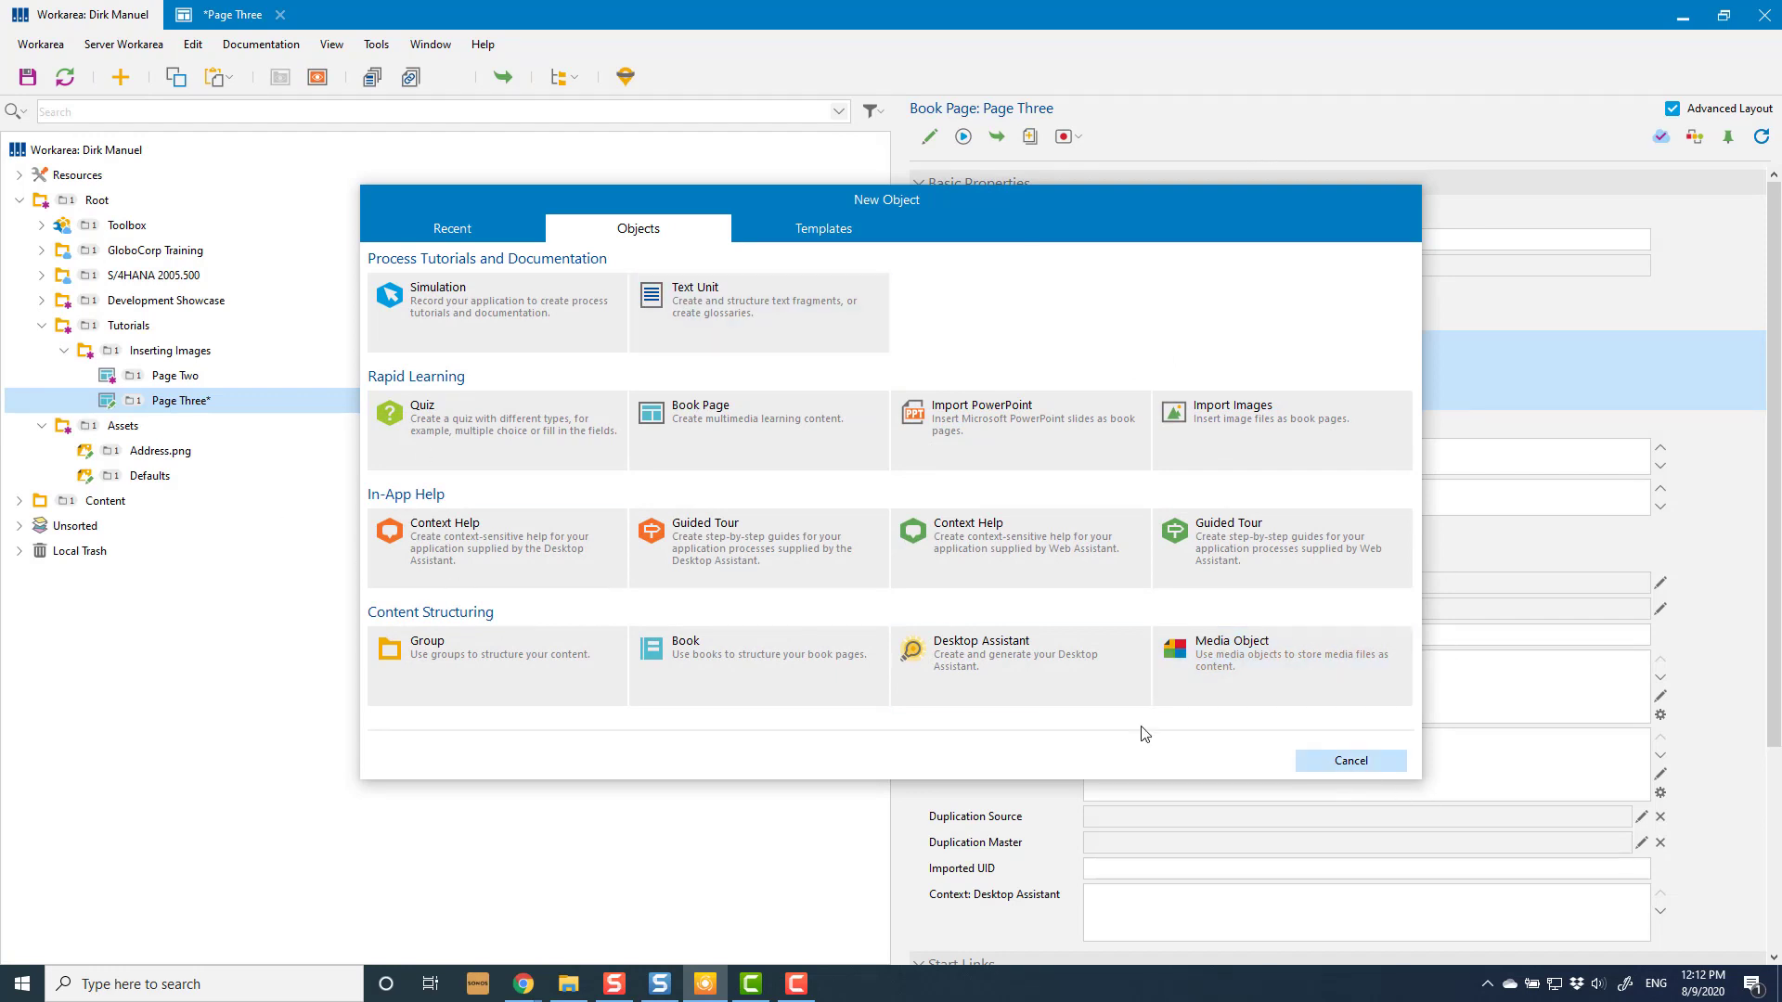
pyautogui.click(1351, 761)
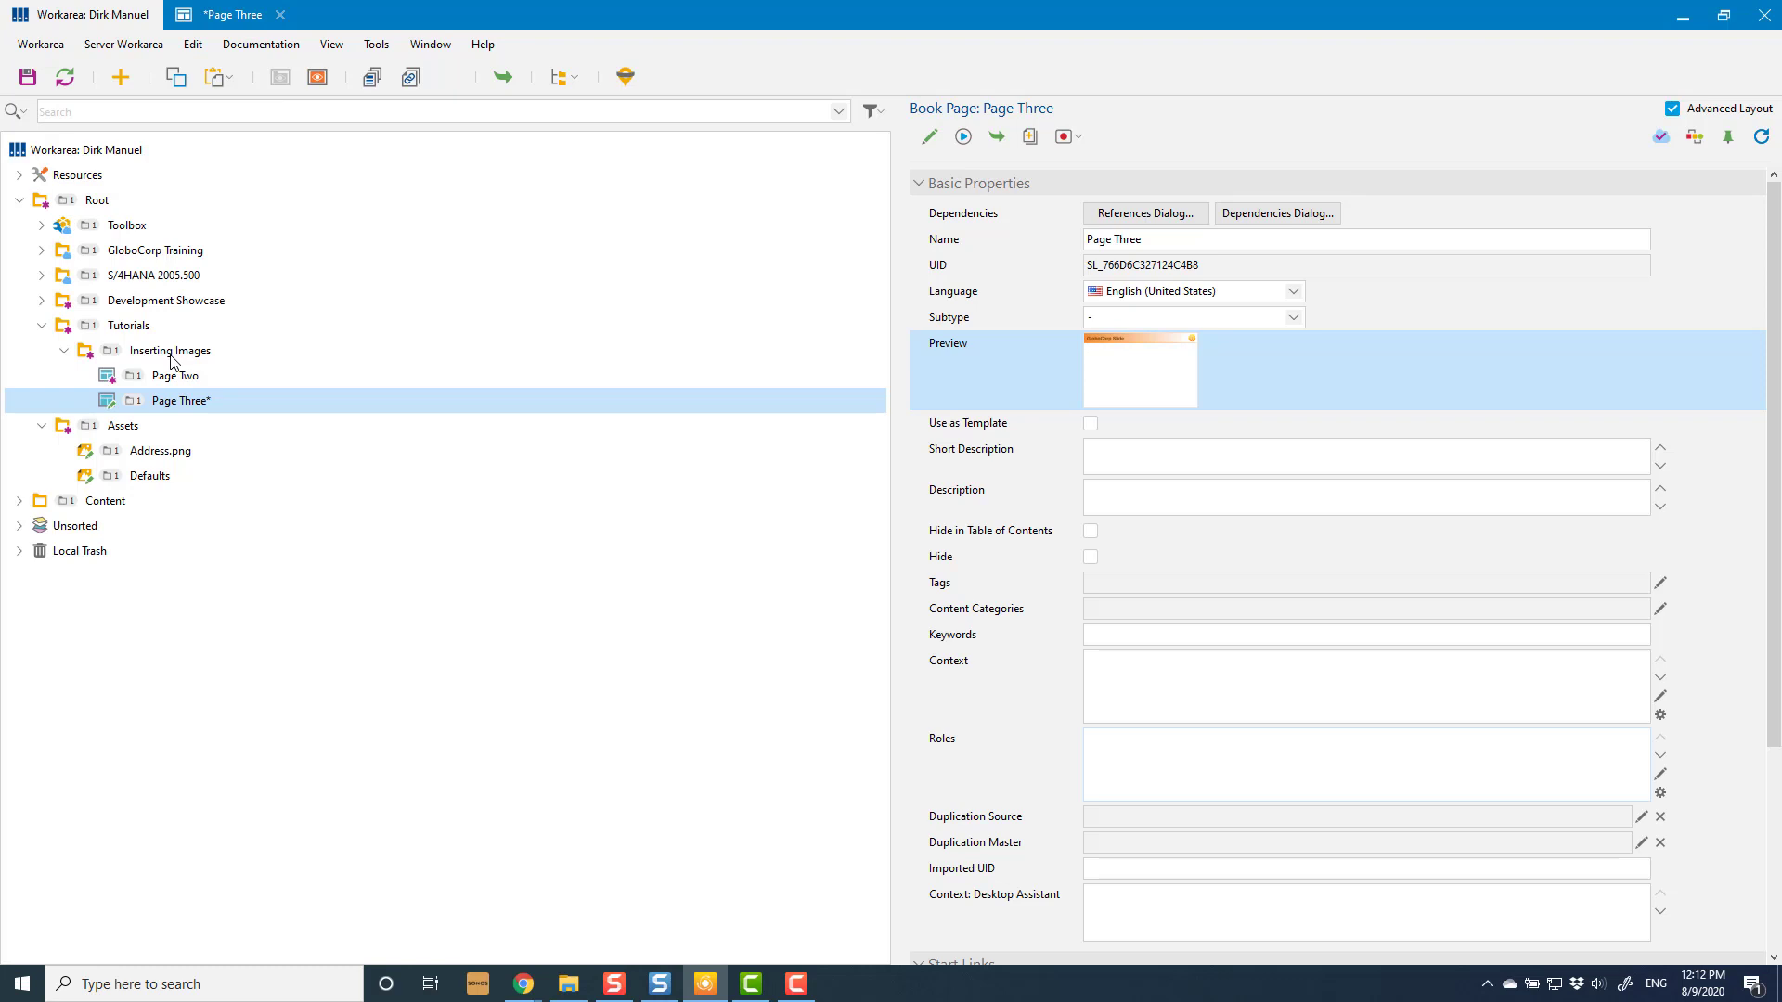
pyautogui.doubleClick(182, 409)
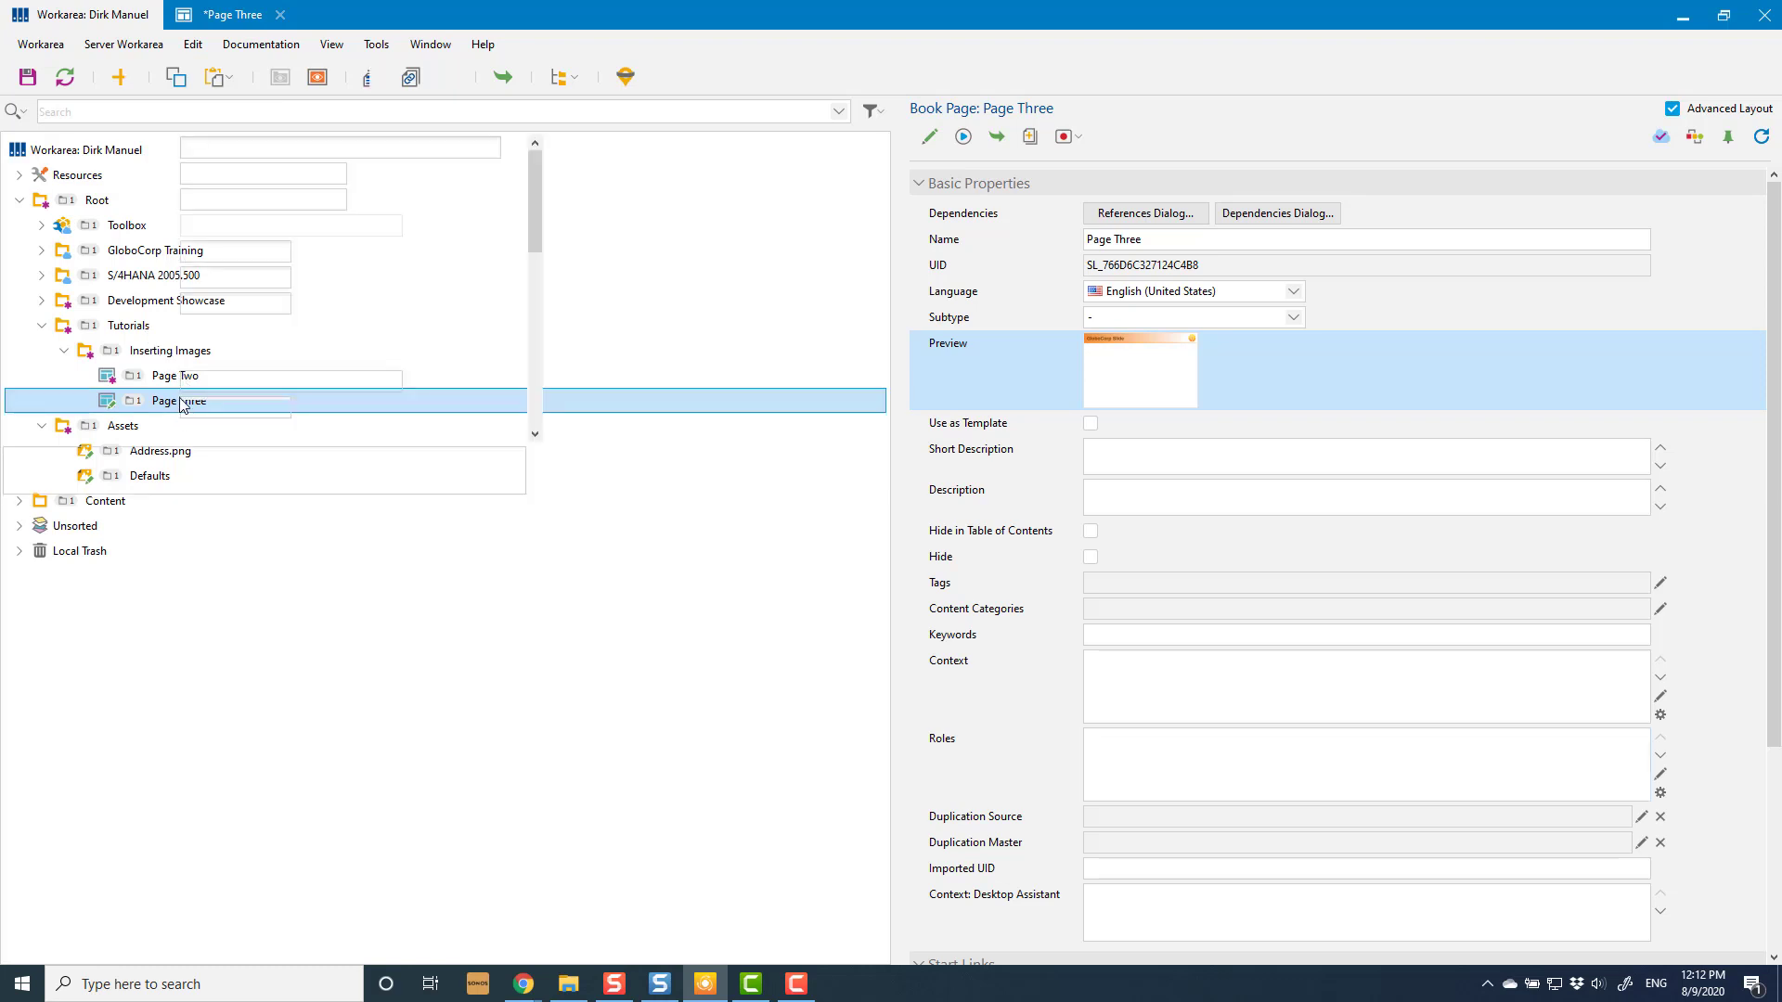
pyautogui.click(498, 77)
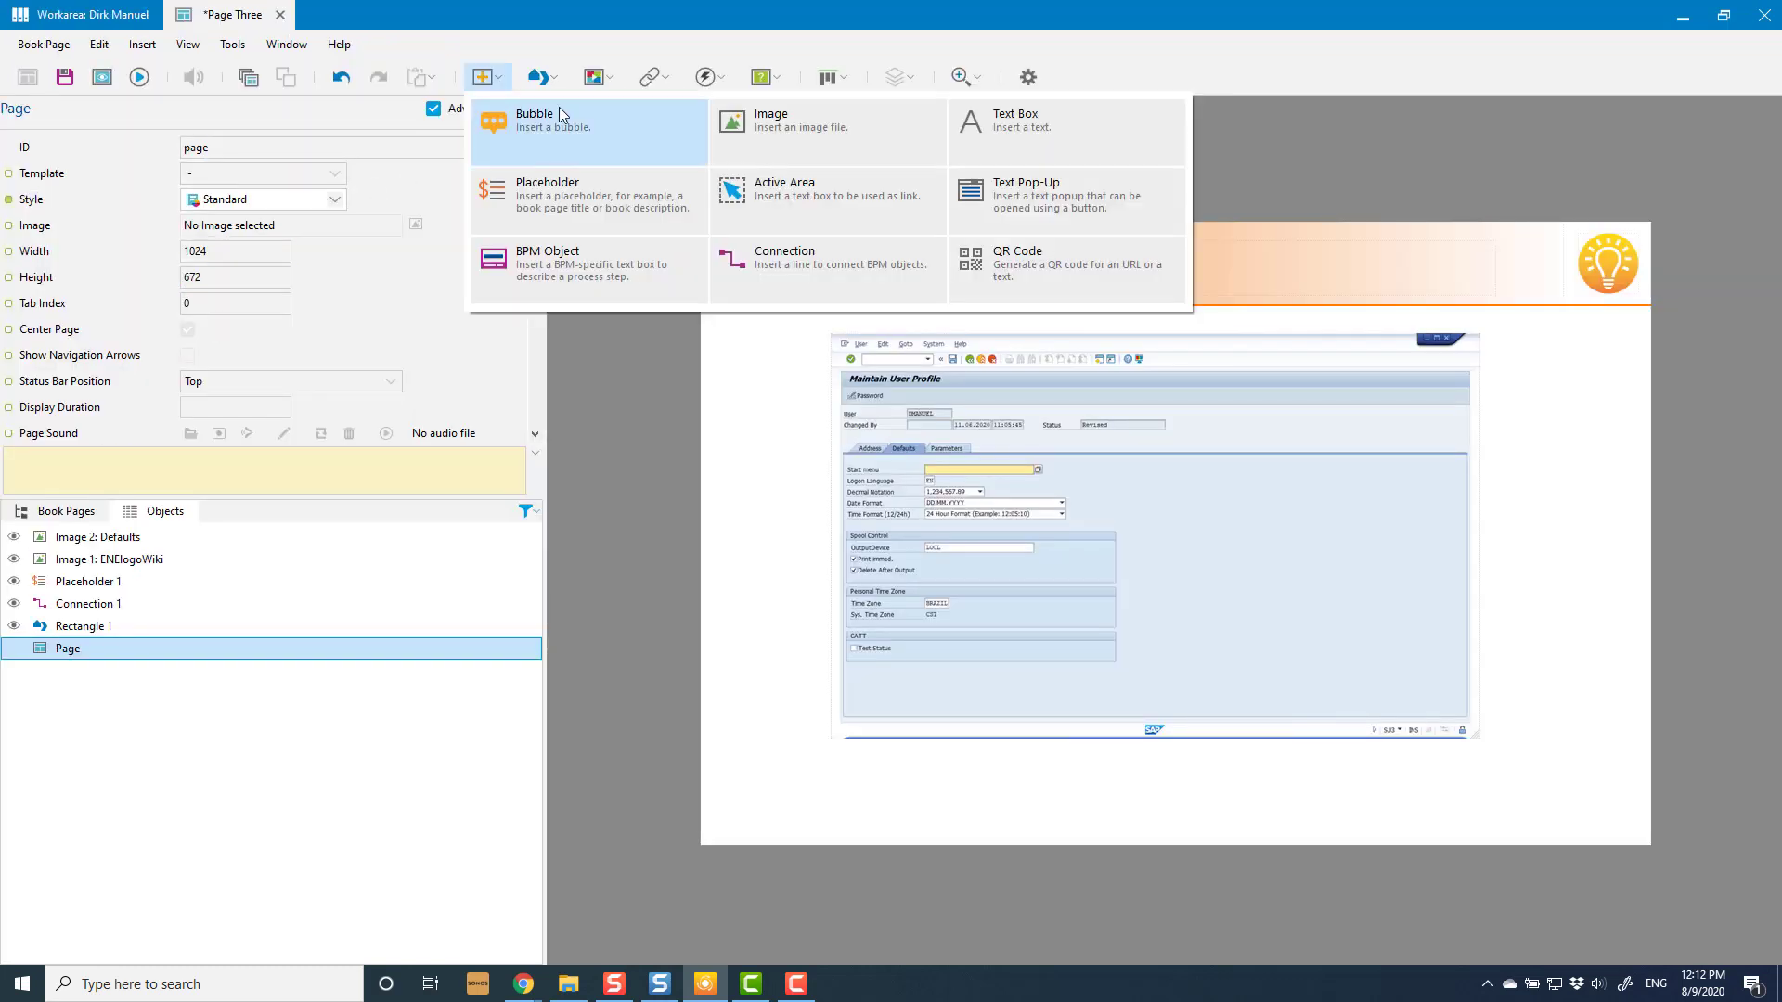
pyautogui.click(771, 121)
pyautogui.click(573, 351)
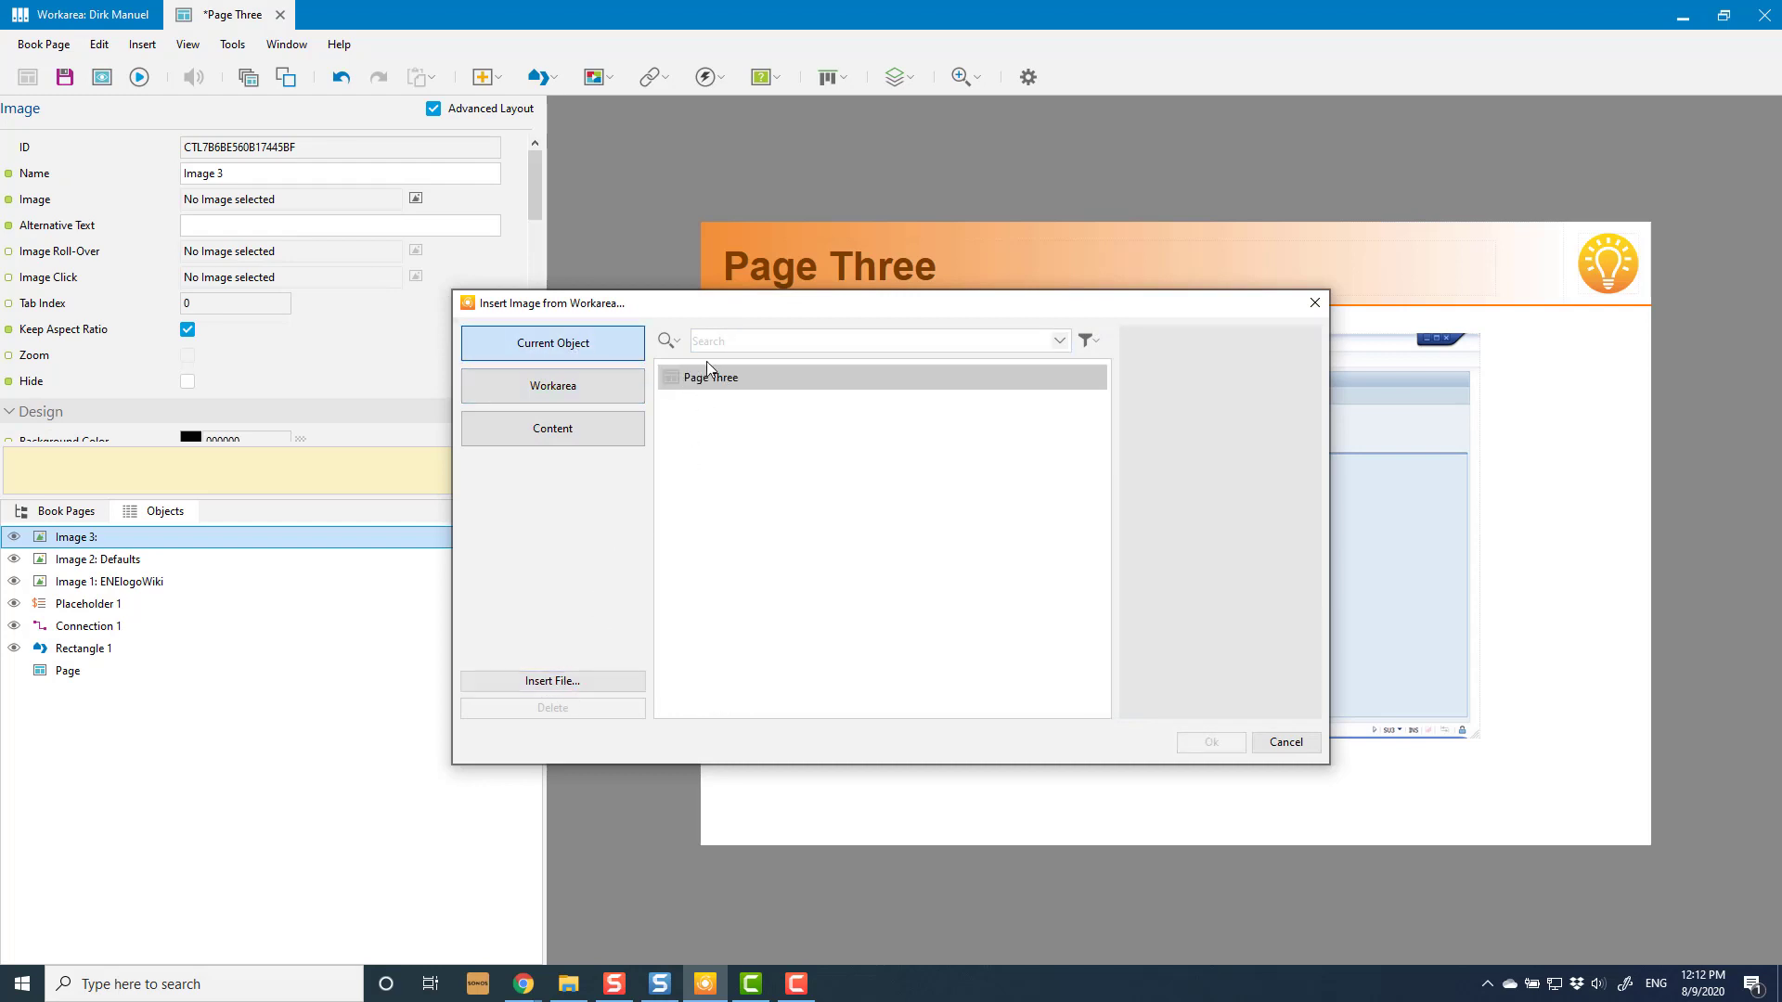
pyautogui.click(1285, 742)
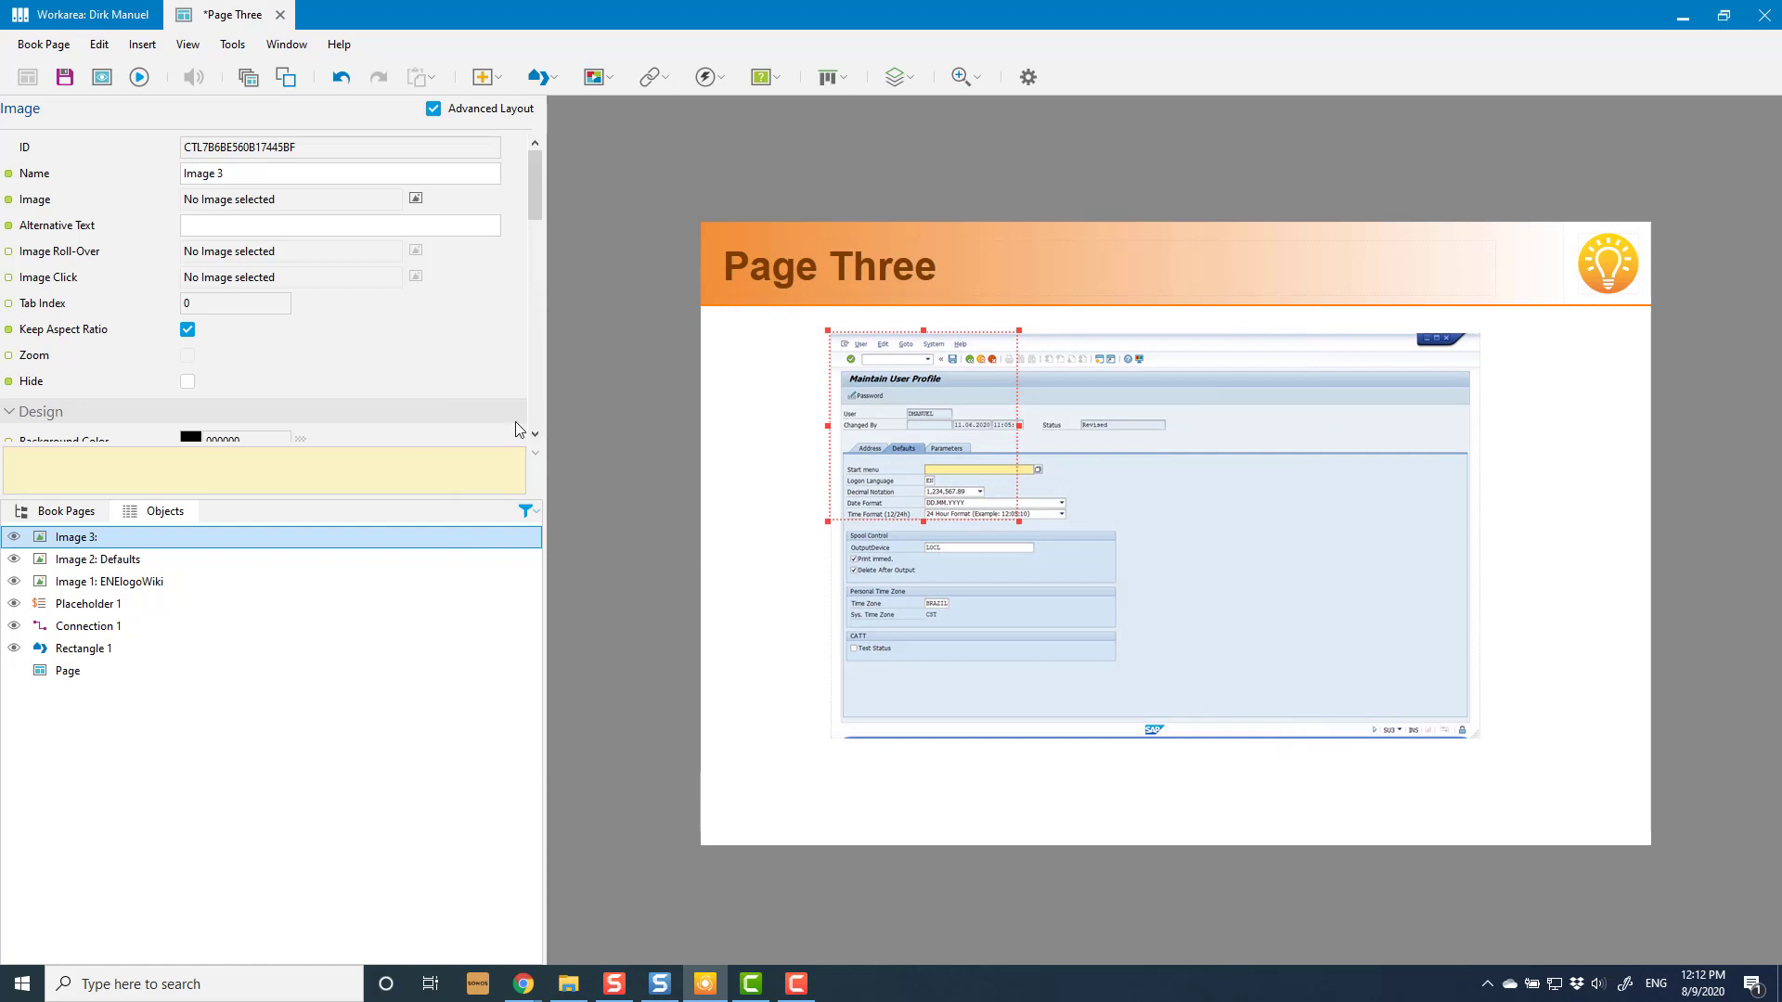
pyautogui.click(64, 25)
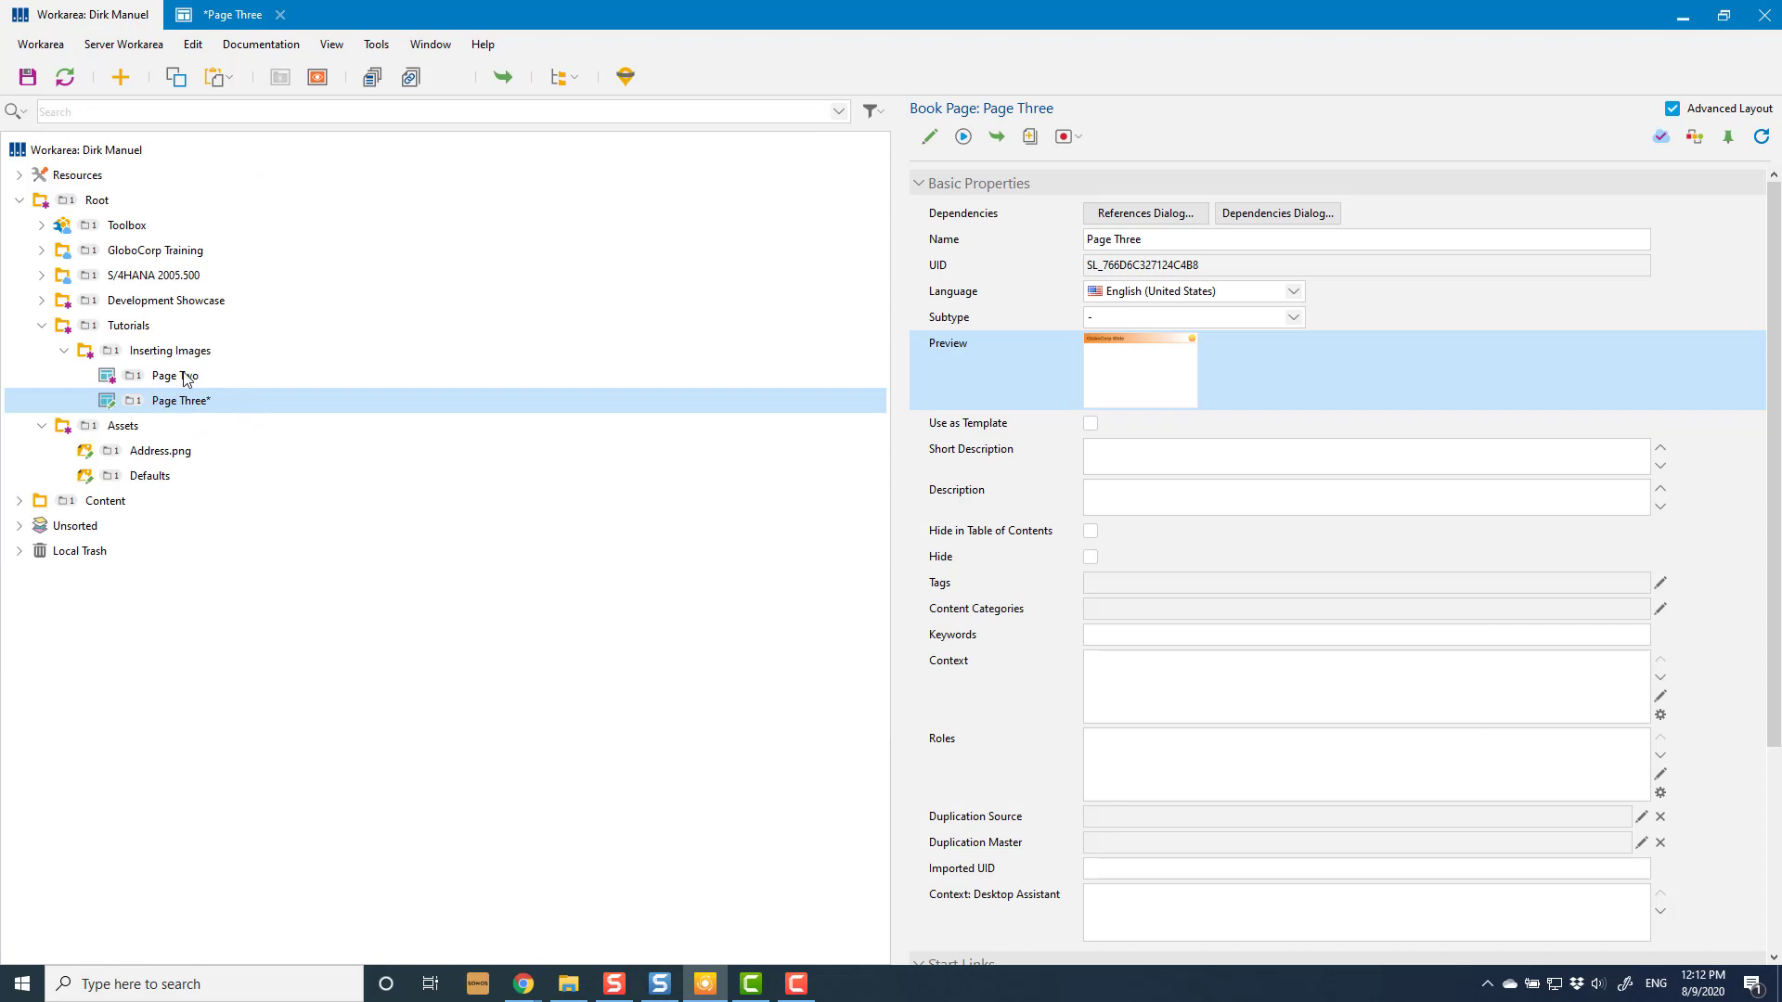
pyautogui.click(378, 48)
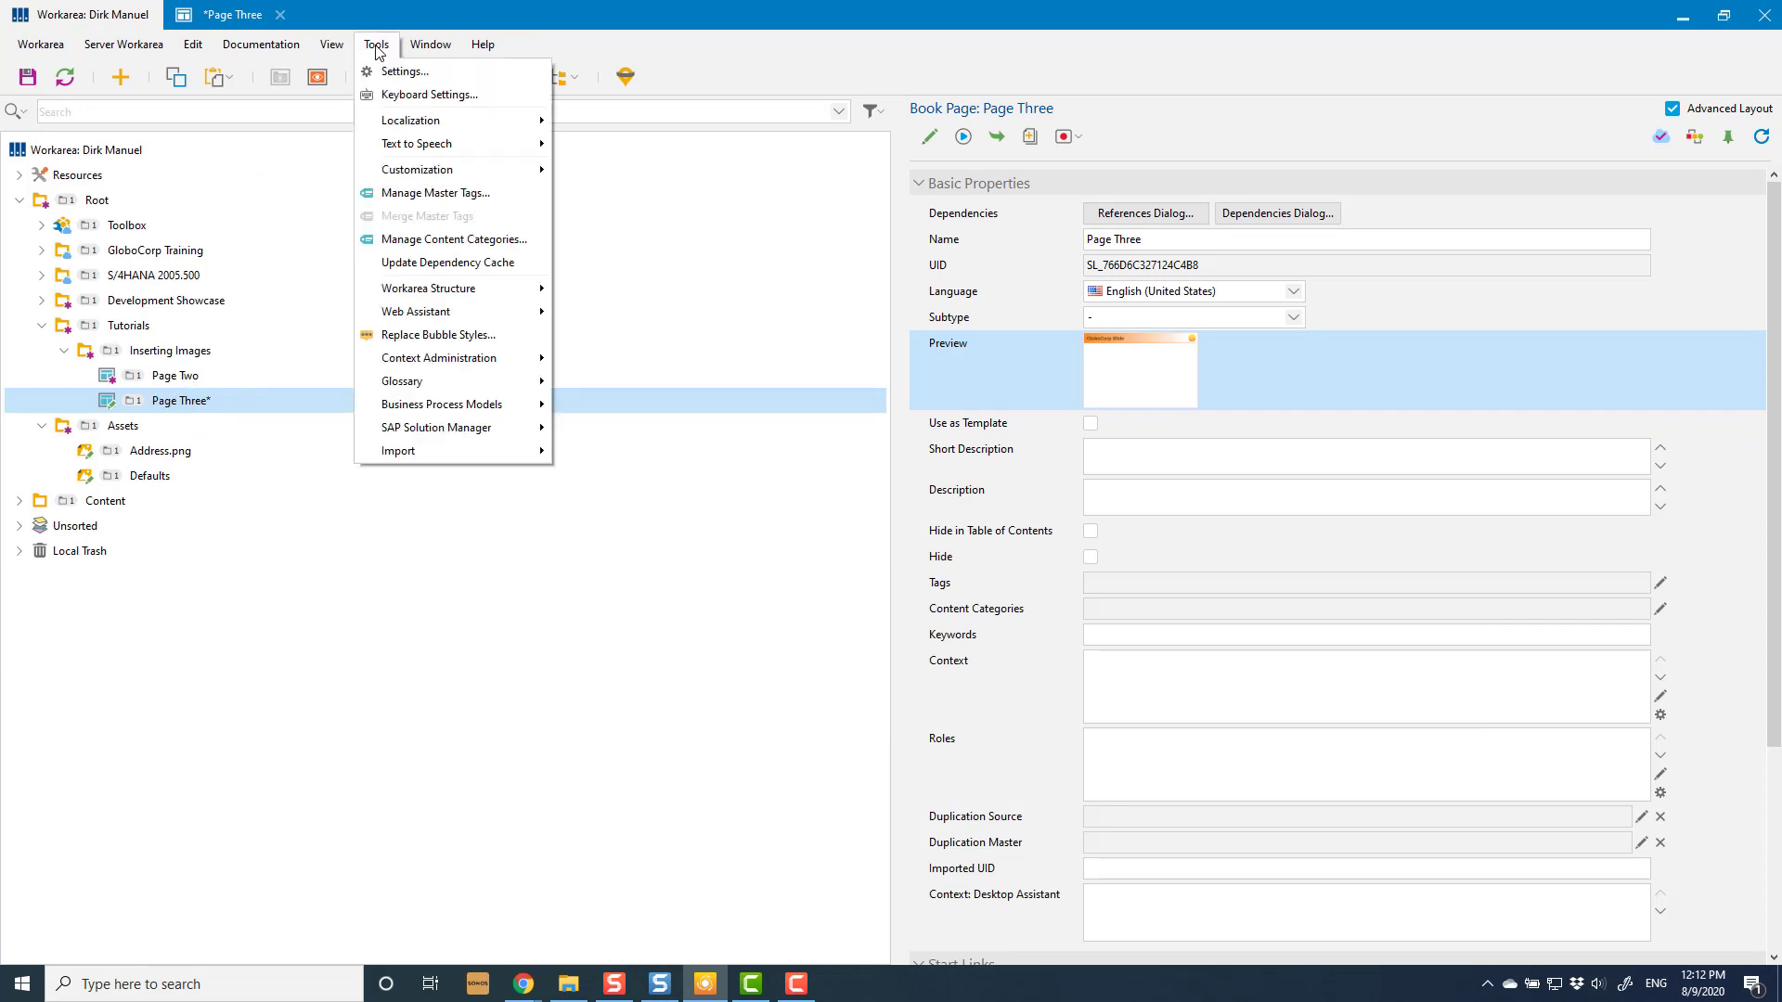
pyautogui.moveTo(481, 298)
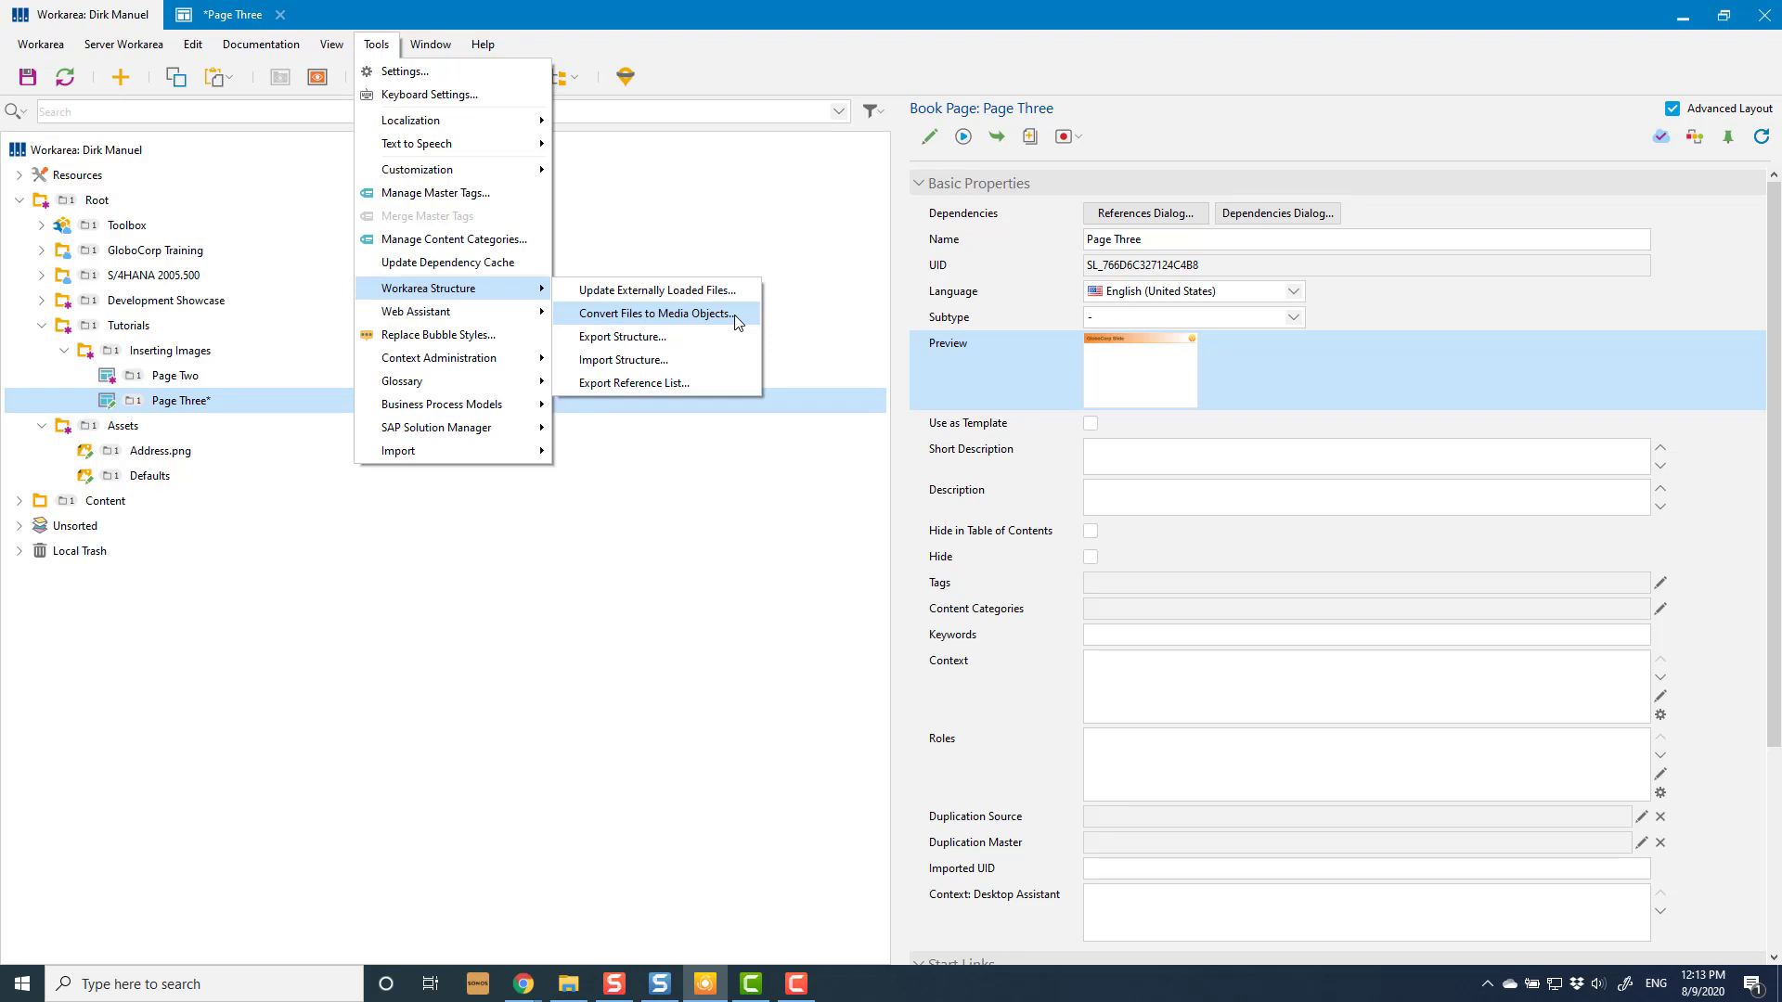
pyautogui.click(674, 14)
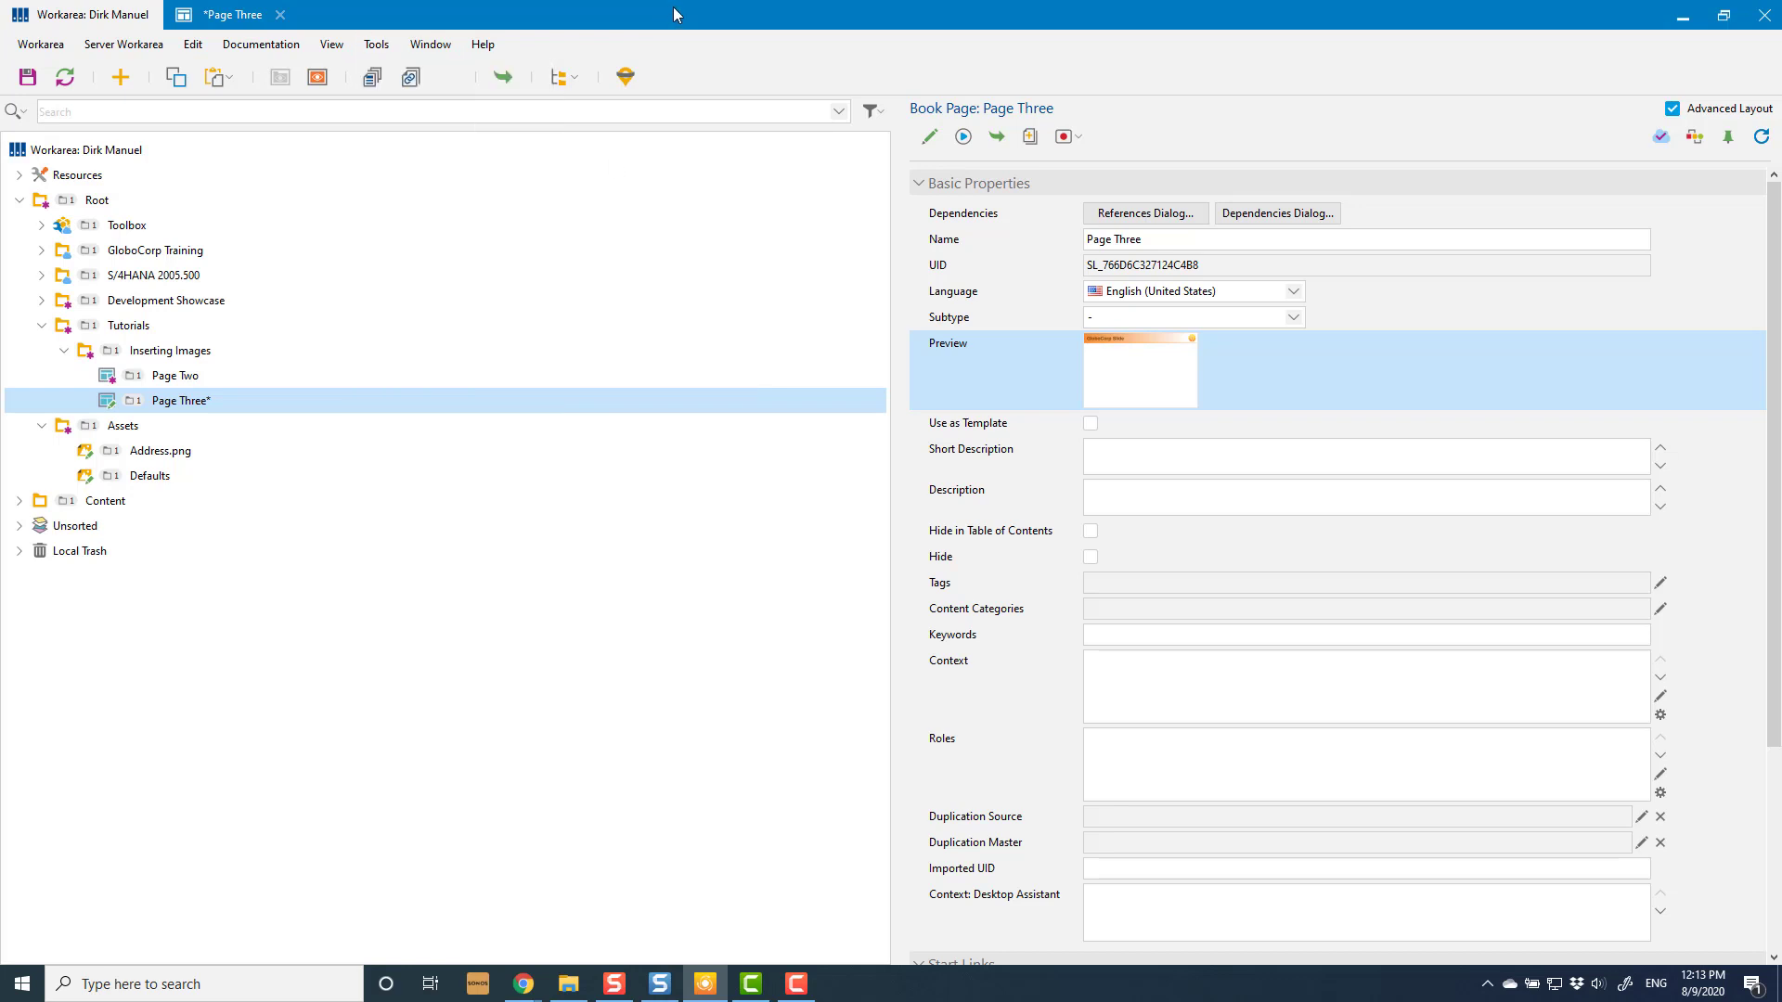